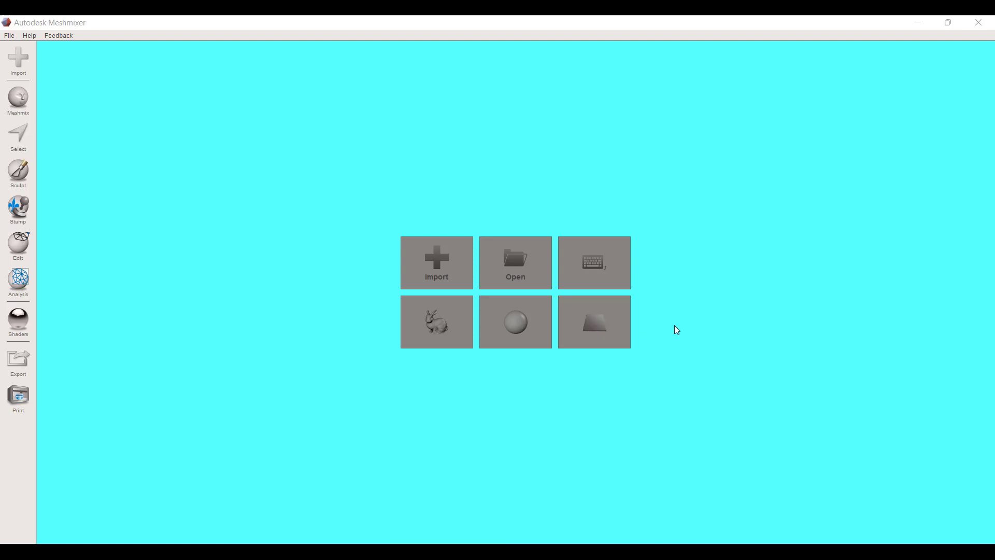
- Start a new scene with the built-in plane mesh
click(604, 325)
right_drag(655, 341, 622, 366)
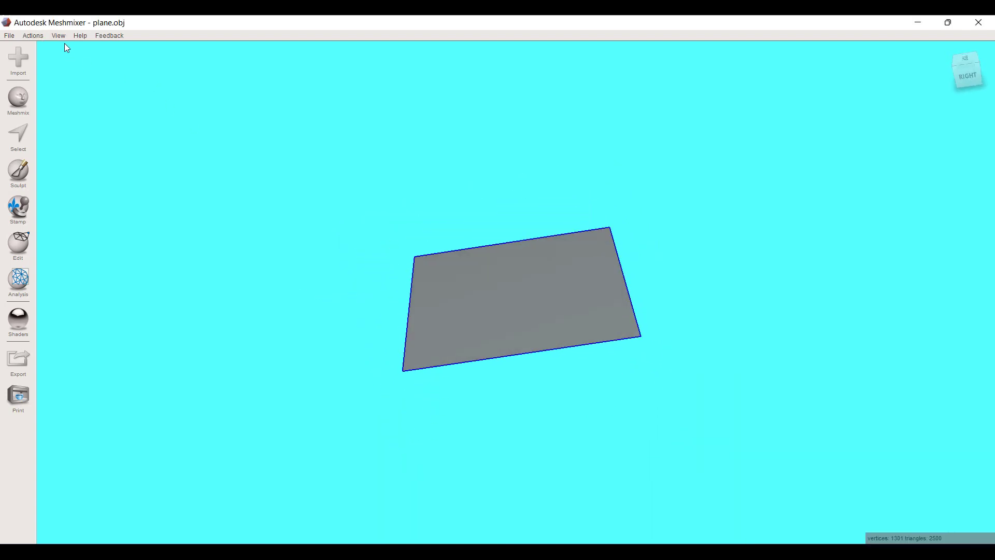
right_drag(235, 198, 247, 163)
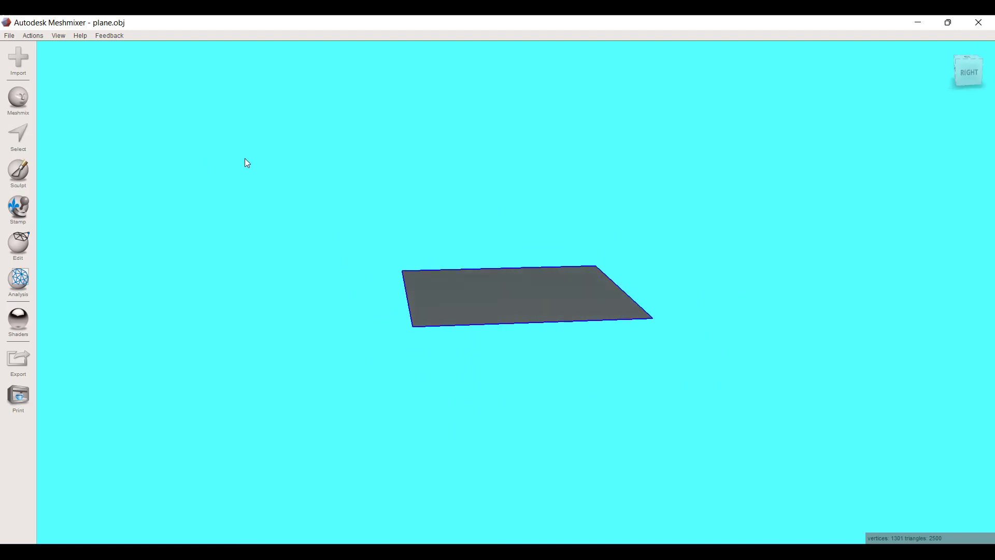
- Show the grid and the printer bed around the plane
click(55, 37)
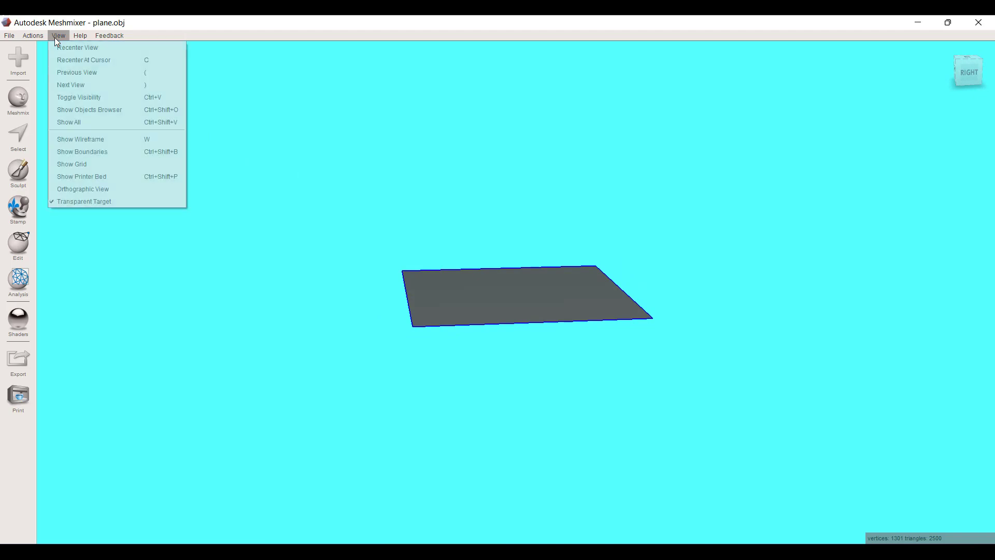
click(95, 164)
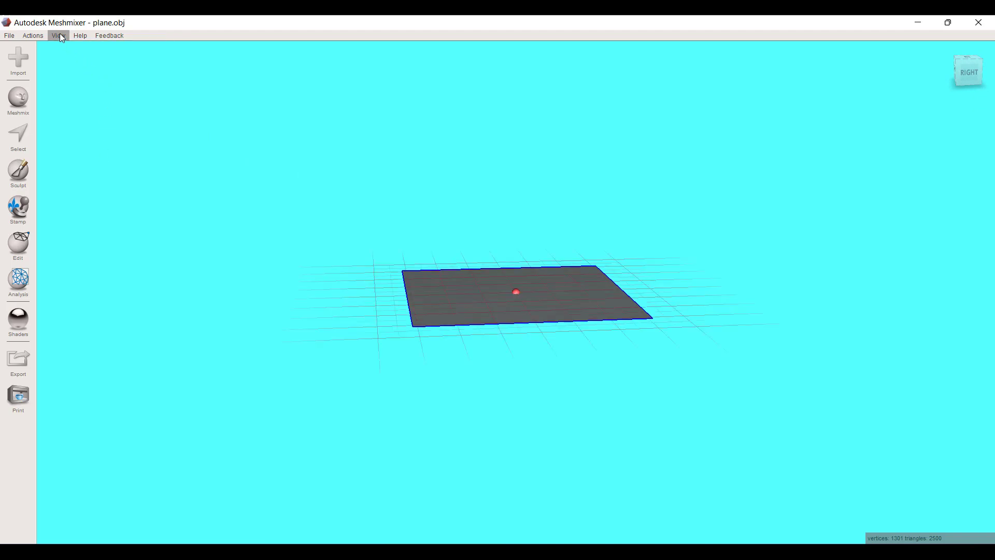
click(59, 36)
click(95, 178)
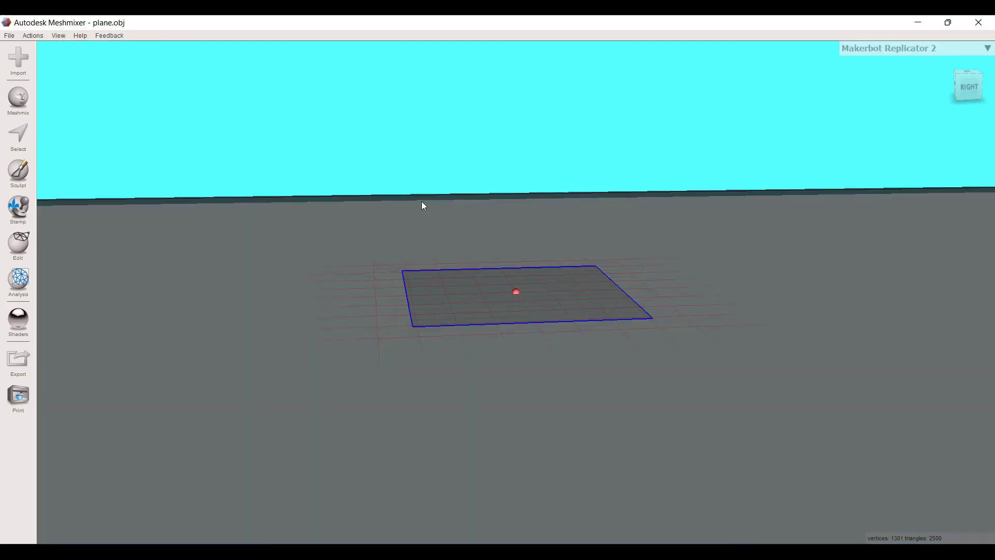
scroll(483, 187, down, 2)
right_drag(483, 187, 475, 285)
scroll(501, 247, down, 8)
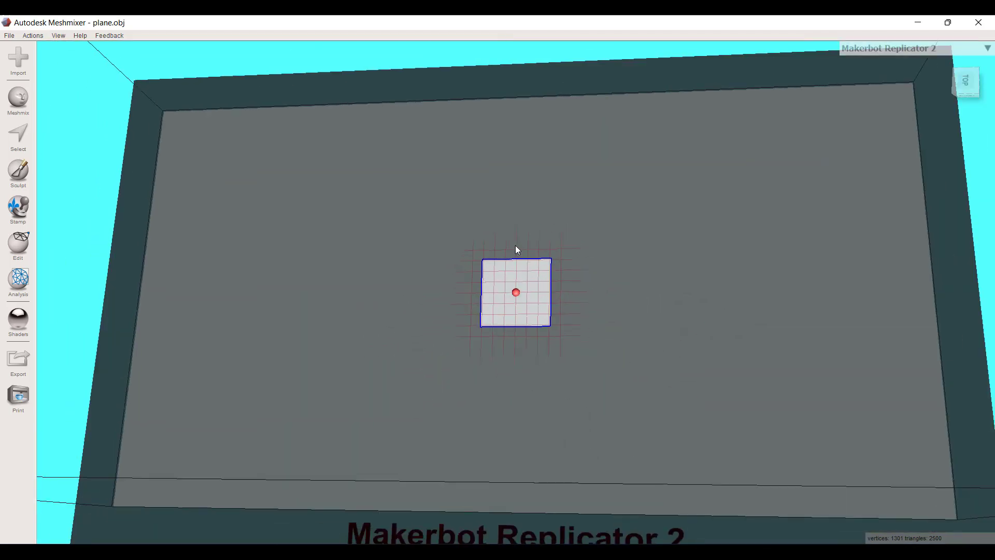
right_drag(493, 92, 576, 318)
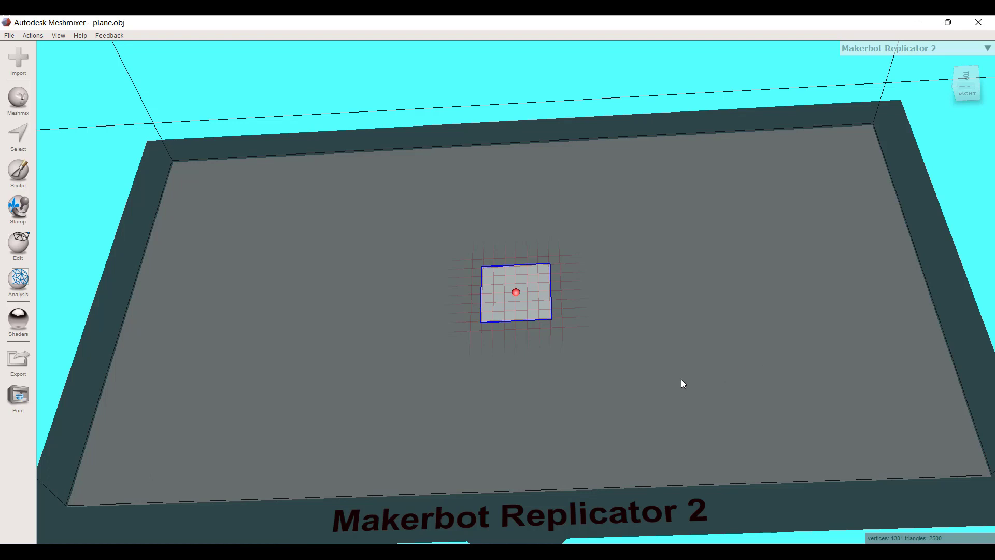
right_drag(682, 378, 686, 342)
- Hide the printer bed and the grid
click(55, 34)
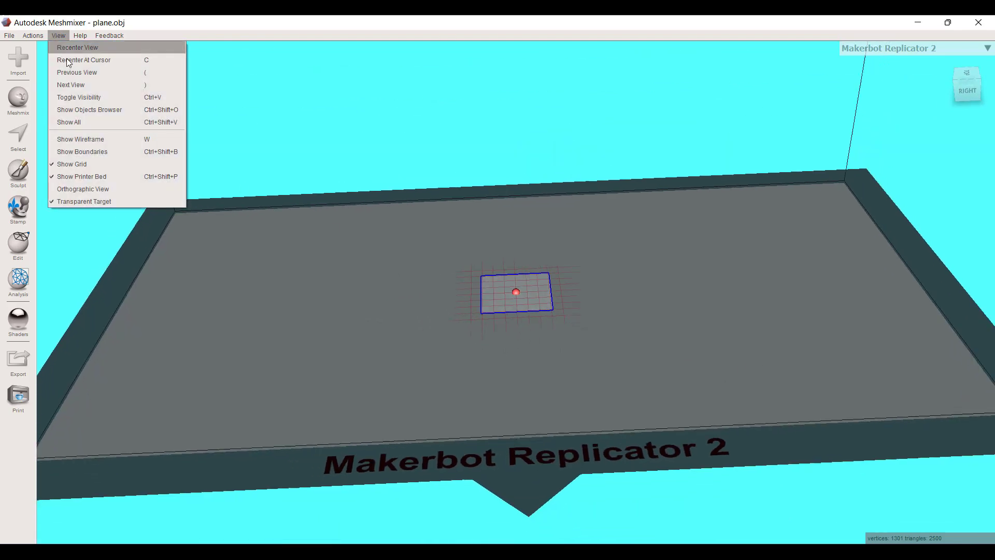
click(72, 179)
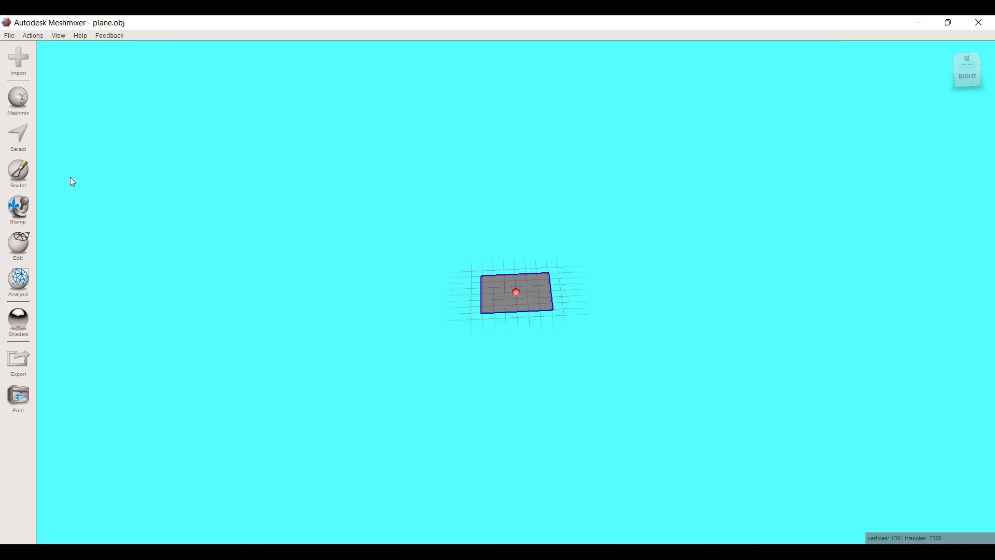
click(55, 36)
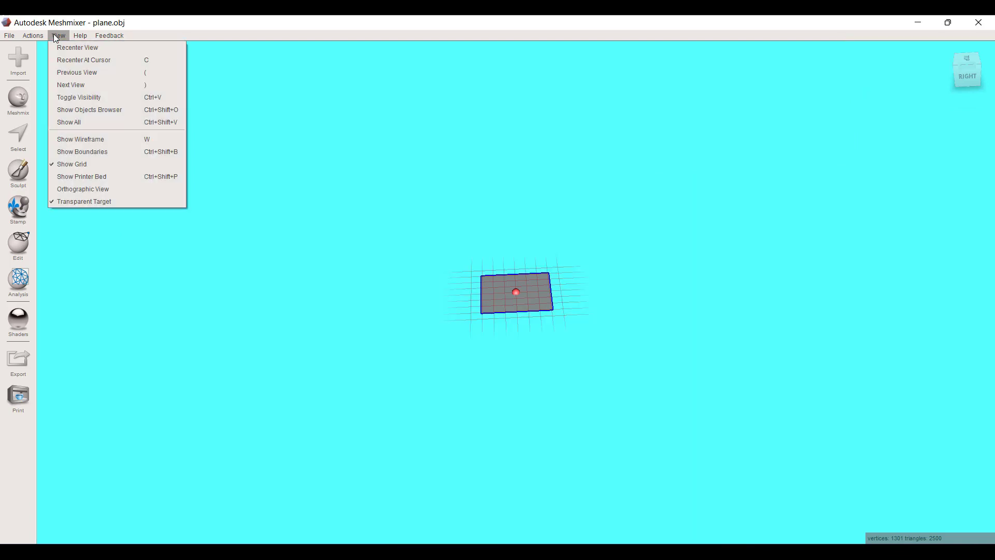
click(83, 164)
- Start the Transform operation on the plane in the Local Frame
scroll(486, 258, up, 5)
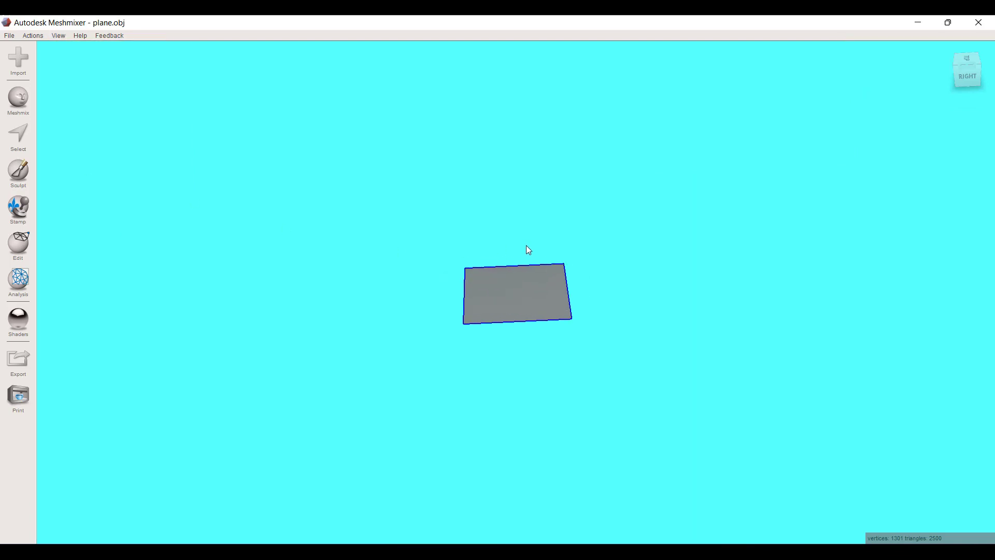
scroll(527, 246, up, 5)
right_drag(530, 305, 516, 368)
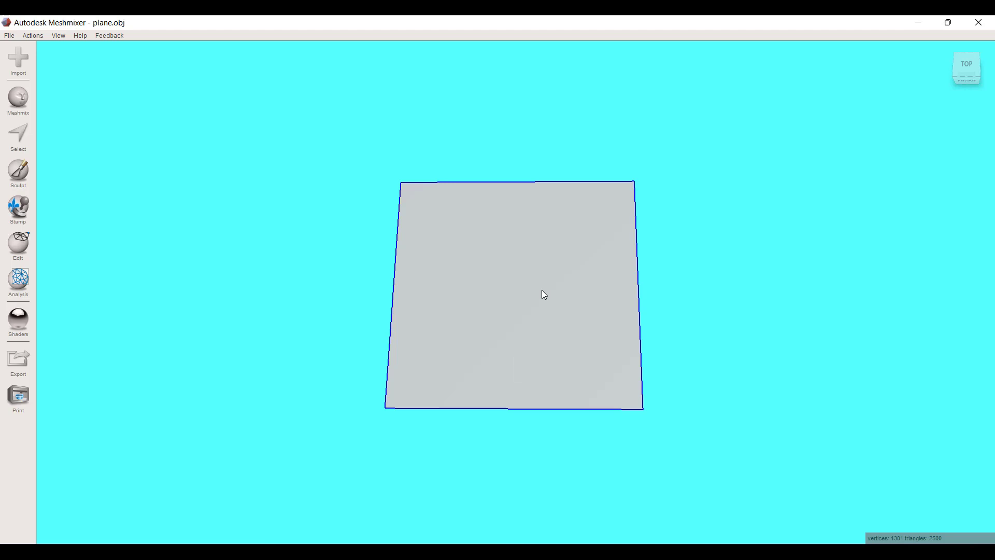
key(ctrl+t)
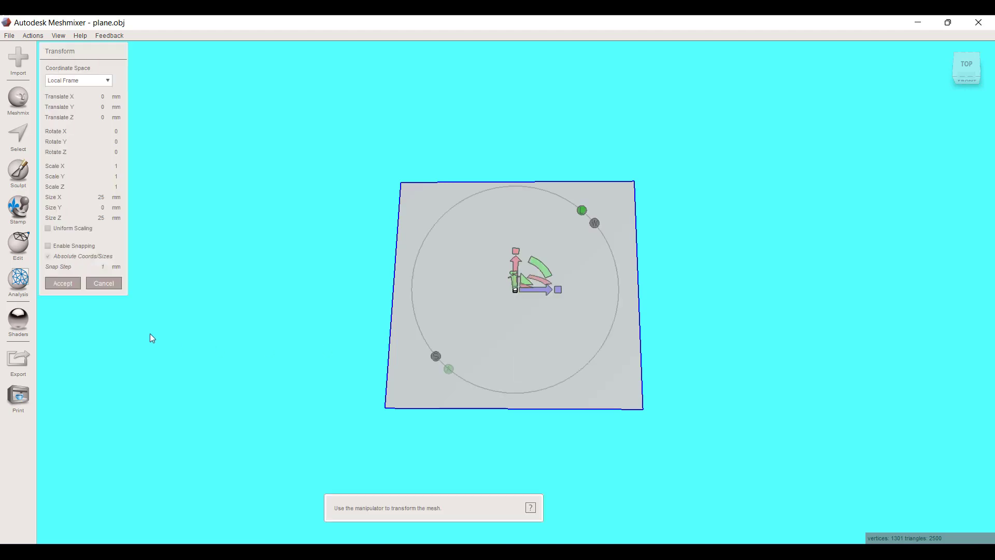
click(104, 284)
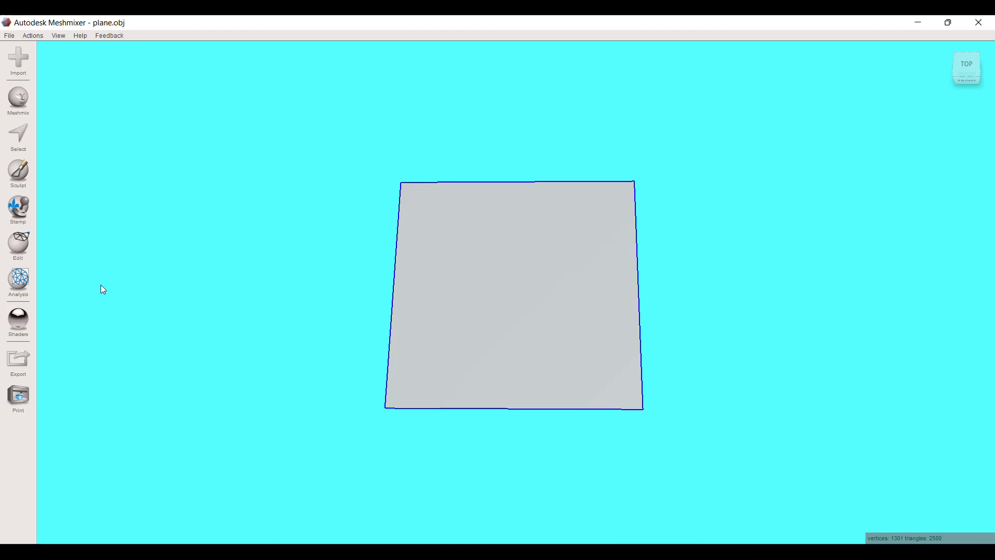
click(14, 250)
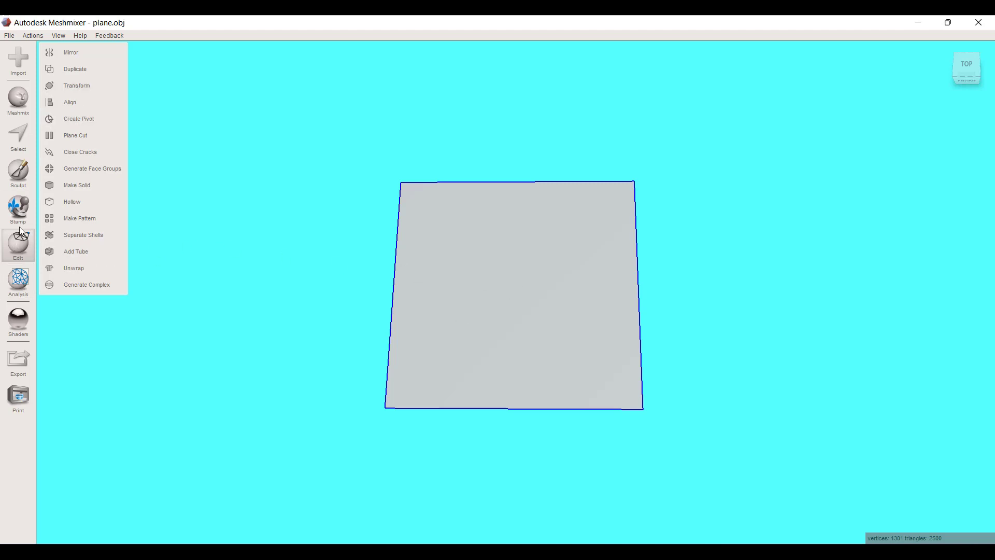
click(75, 86)
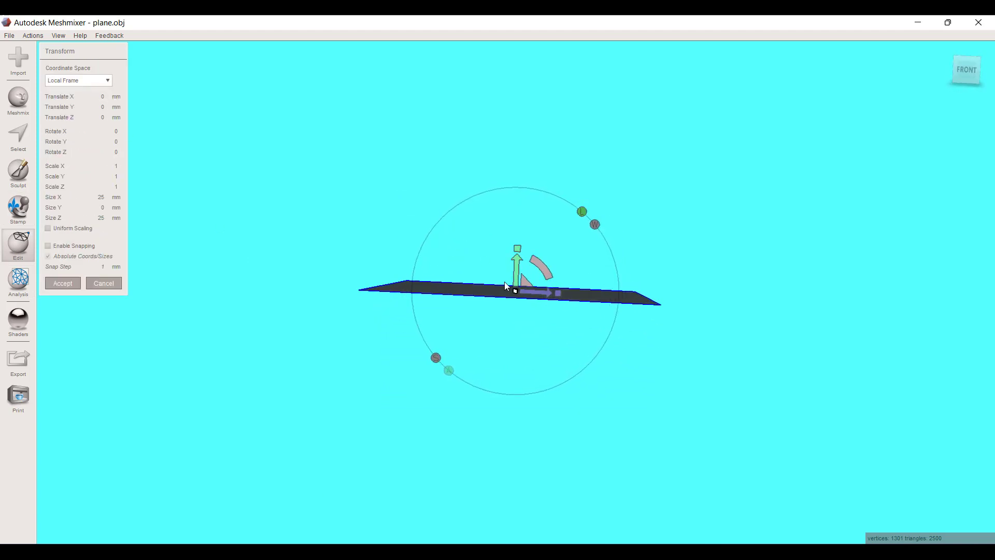
right_drag(505, 282, 412, 453)
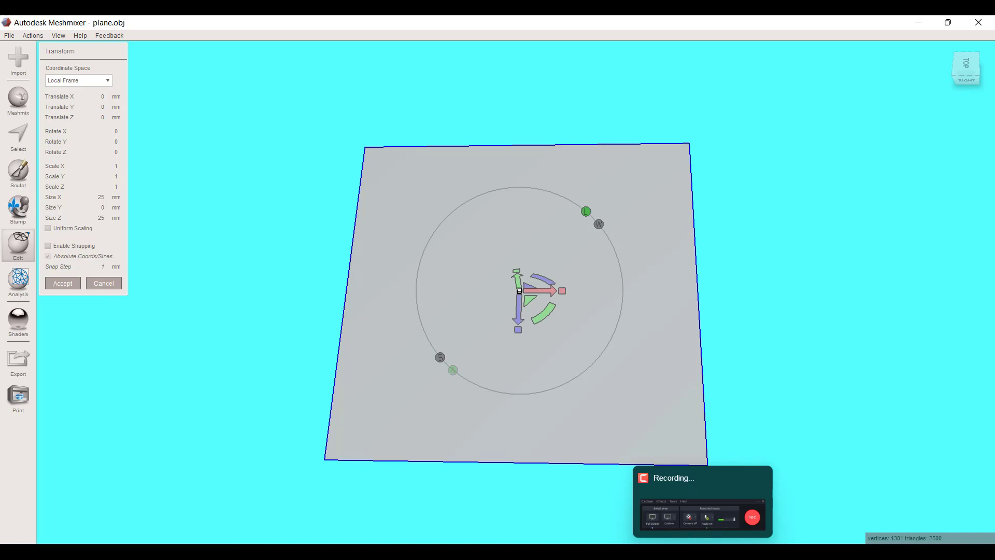
- Switch to the Presentation4 PowerPoint file, check the Bottle Dimensions slide, and return to Meshmixer
click(560, 552)
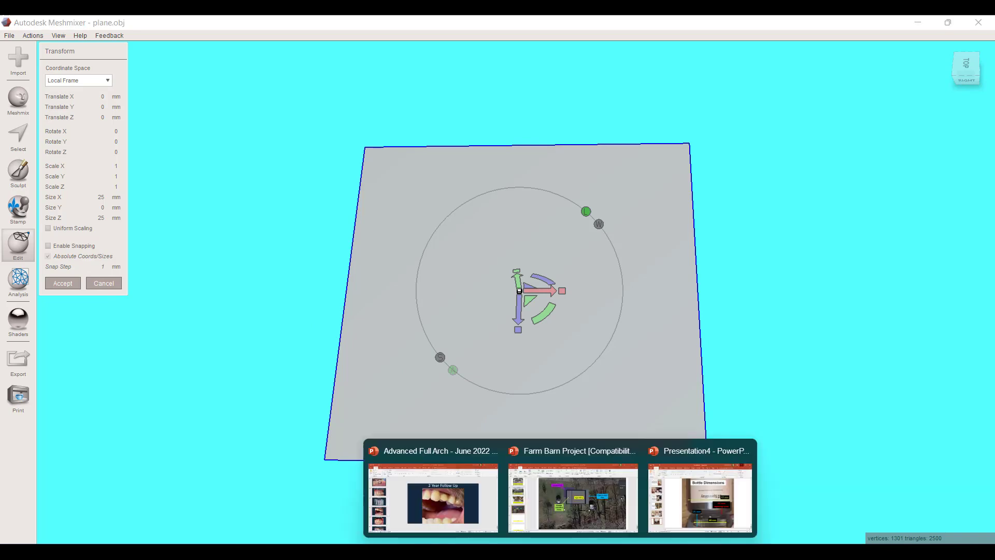
click(709, 455)
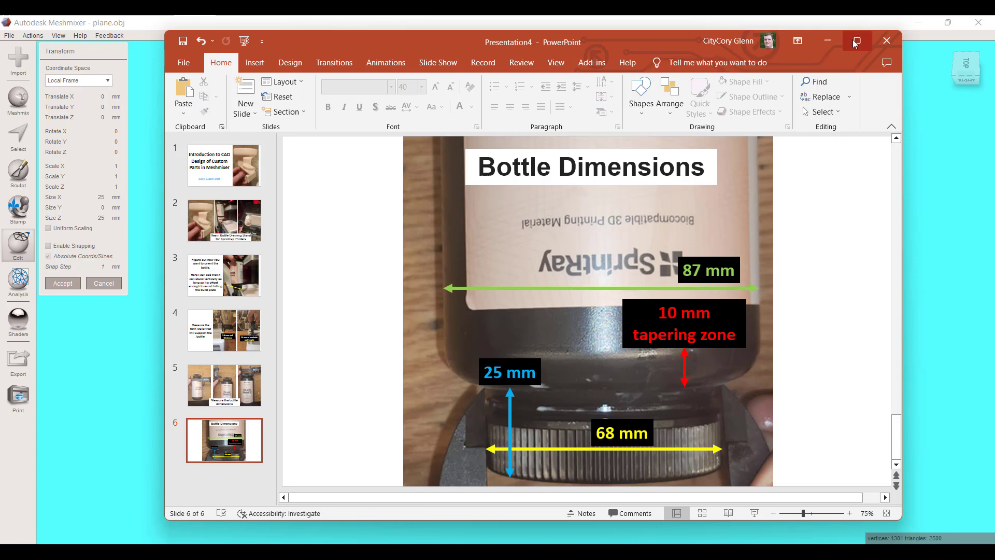
click(833, 39)
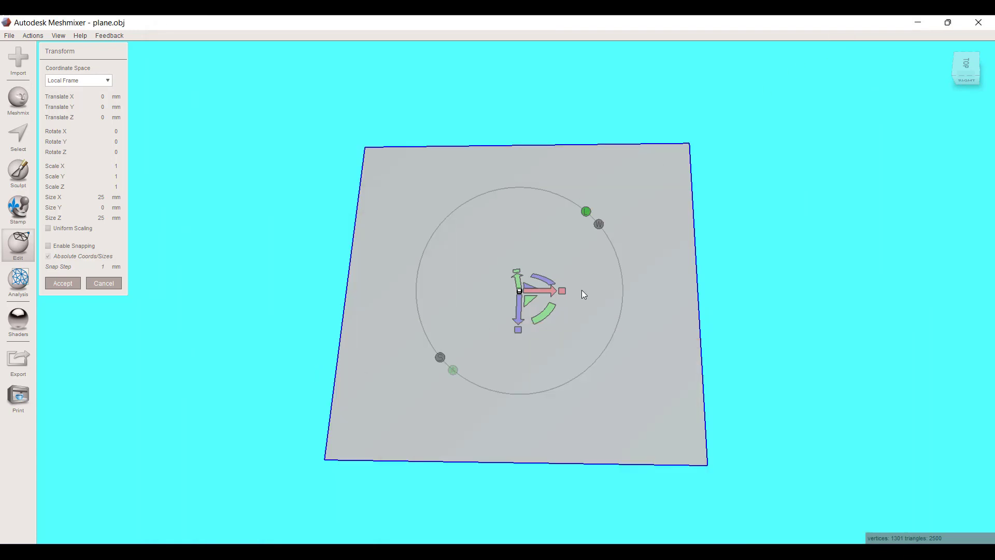
- Stretch the plane along its X axis, set Size X to 90 mm and accept the transform
drag(562, 292, 891, 310)
scroll(669, 297, down, 5)
right_drag(537, 300, 528, 336)
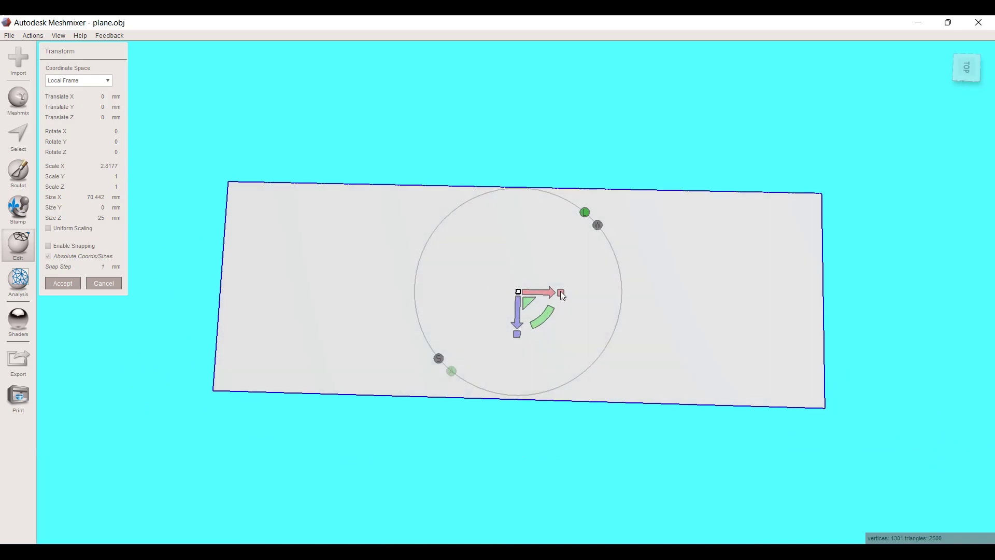
mouse_move(558, 294)
mouse_down()
mouse_move(610, 294)
mouse_move(552, 297)
mouse_move(567, 294)
mouse_up()
click(91, 198)
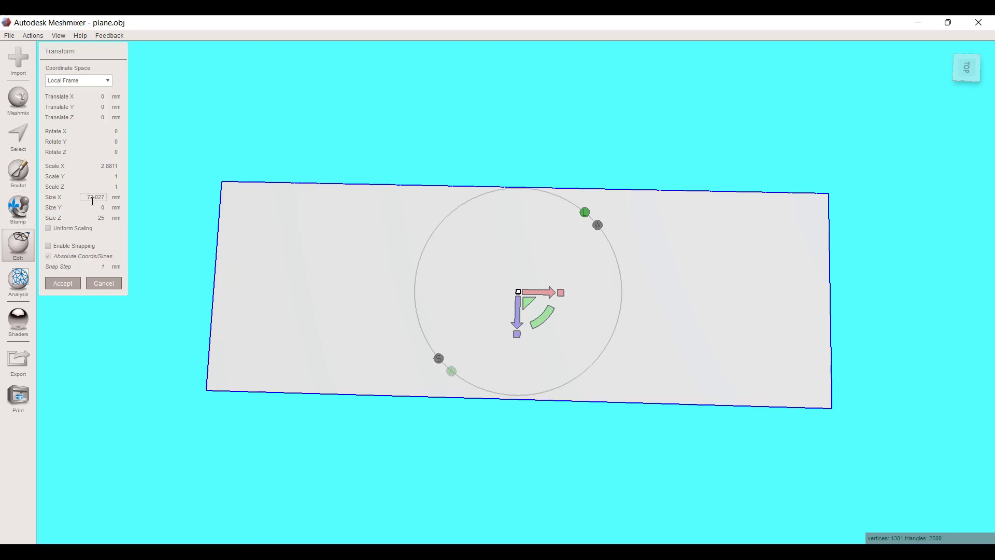
double_click(91, 197)
text(90)
key(Return)
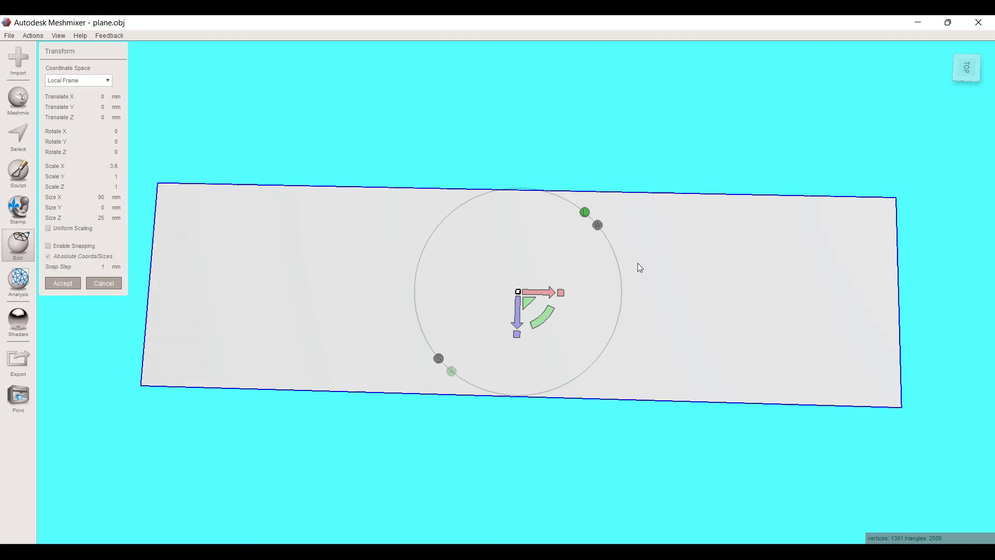
right_drag(630, 346, 731, 258)
click(100, 218)
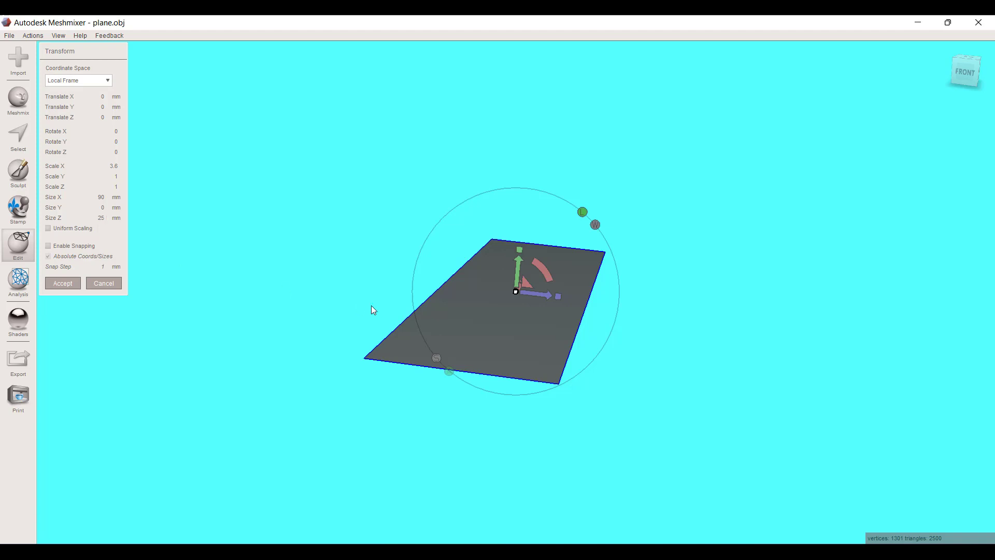
right_drag(371, 305, 393, 294)
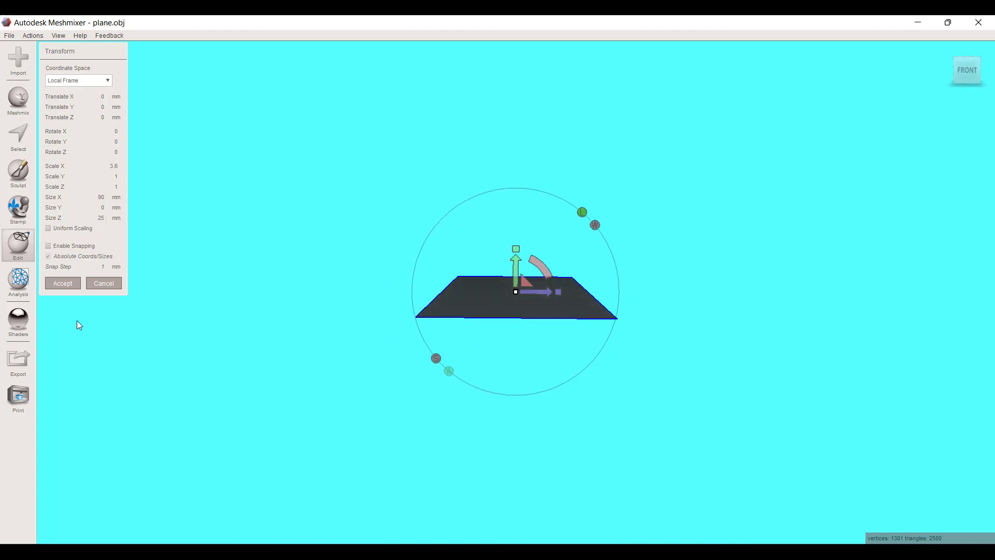
click(62, 283)
- Duplicate the resized plane and start transforming the copy in the World Frame
right_drag(769, 353, 570, 311)
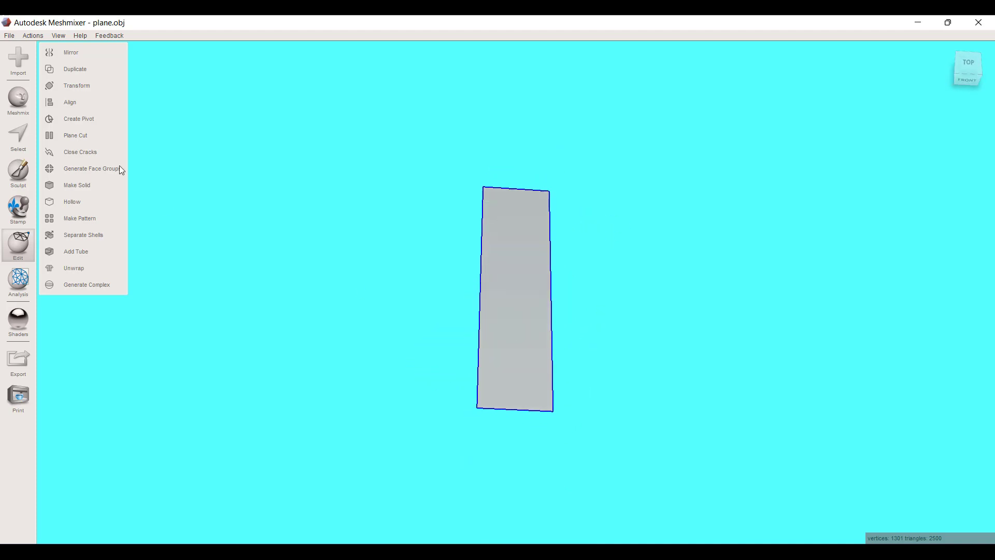
right_drag(546, 203, 546, 129)
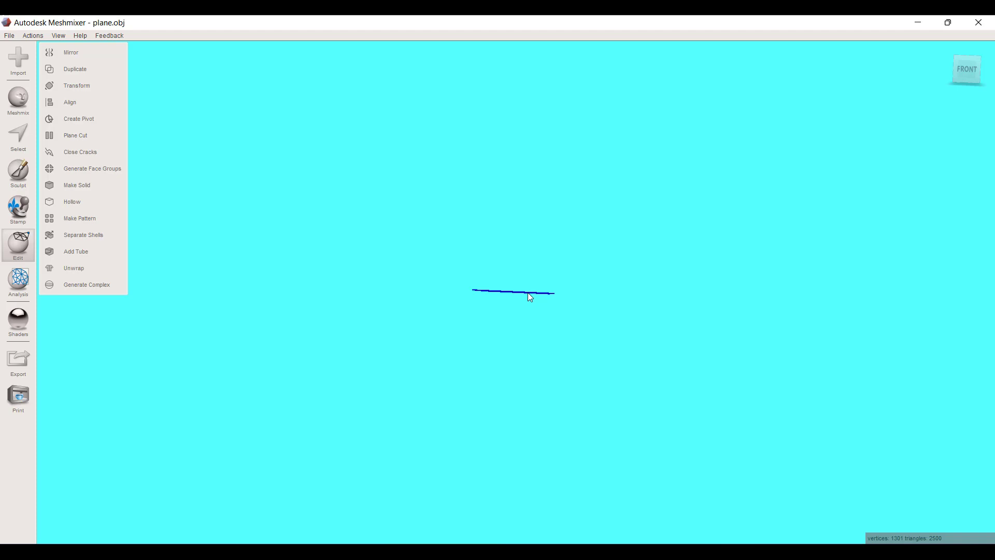
click(81, 70)
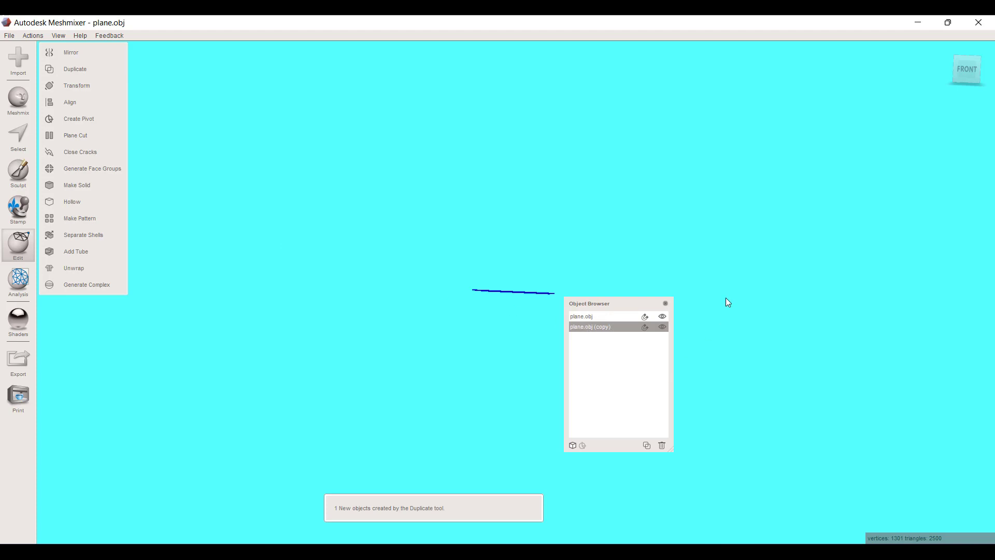
key(t)
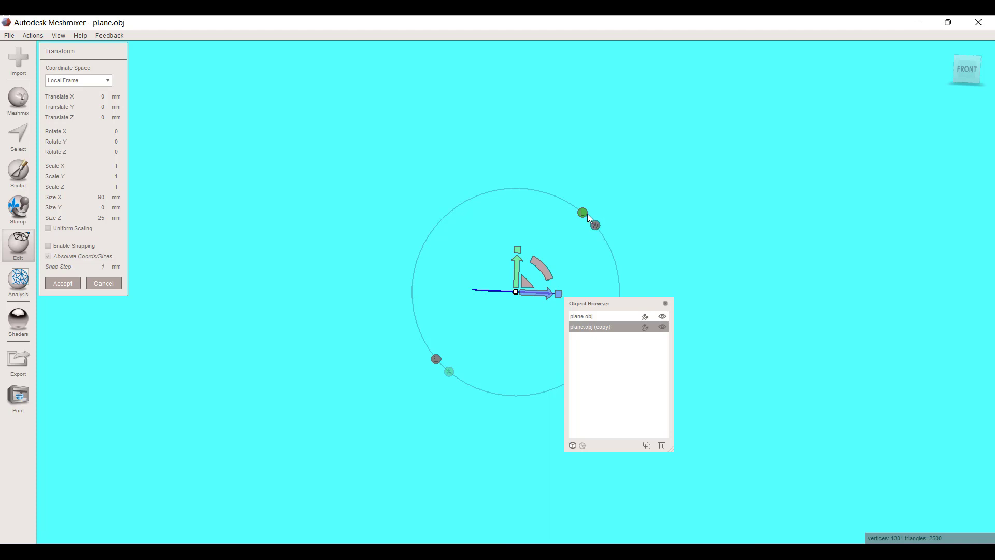
click(595, 225)
- Try freely rotating the copied plane about the X and Z axes
drag(549, 276, 480, 234)
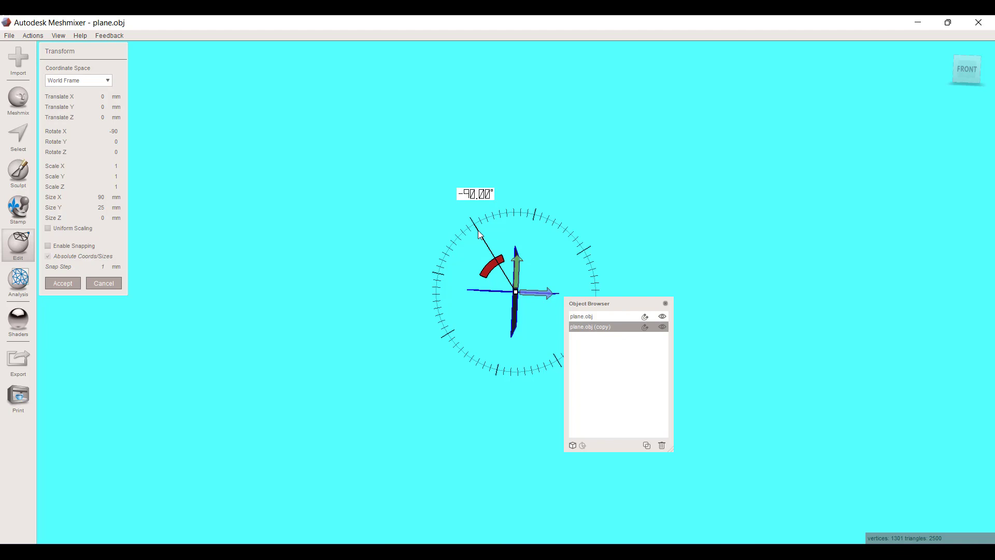
drag(479, 235, 589, 229)
right_drag(590, 229, 495, 243)
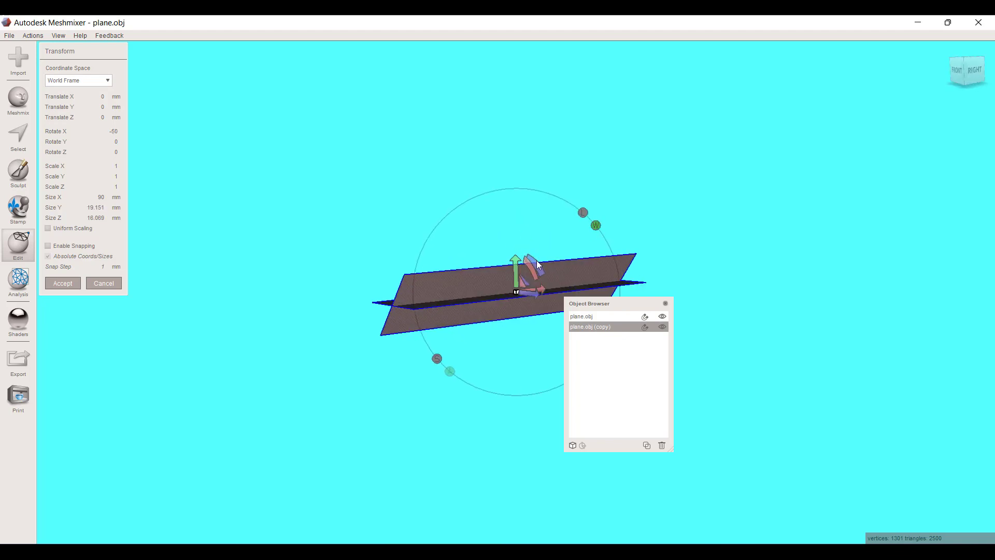
drag(537, 265, 581, 325)
key(Return)
right_drag(574, 355, 496, 352)
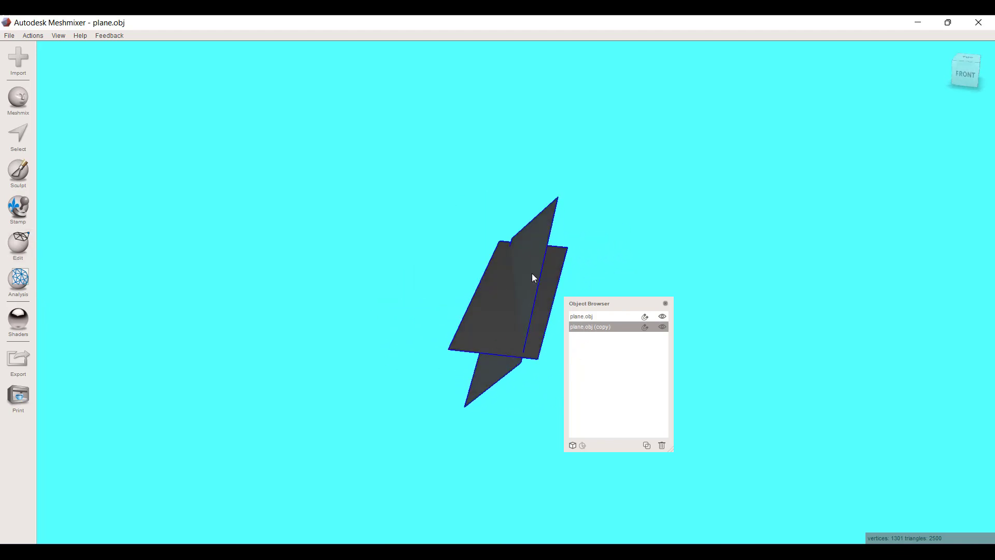
- Move the Object Browser clear of the model and rotate the copied plane by -90° about the X axis
key(t)
right_drag(533, 275, 532, 334)
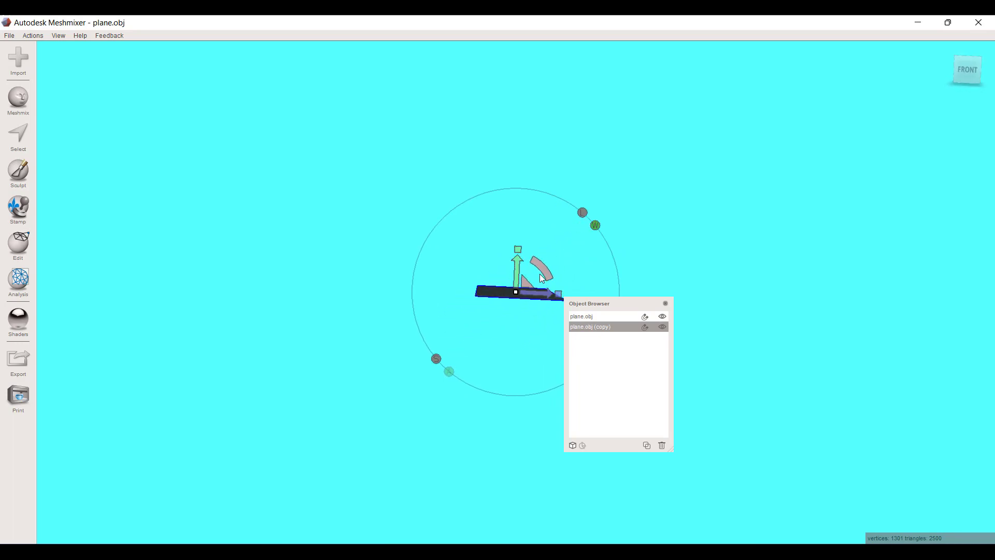
drag(617, 305, 843, 119)
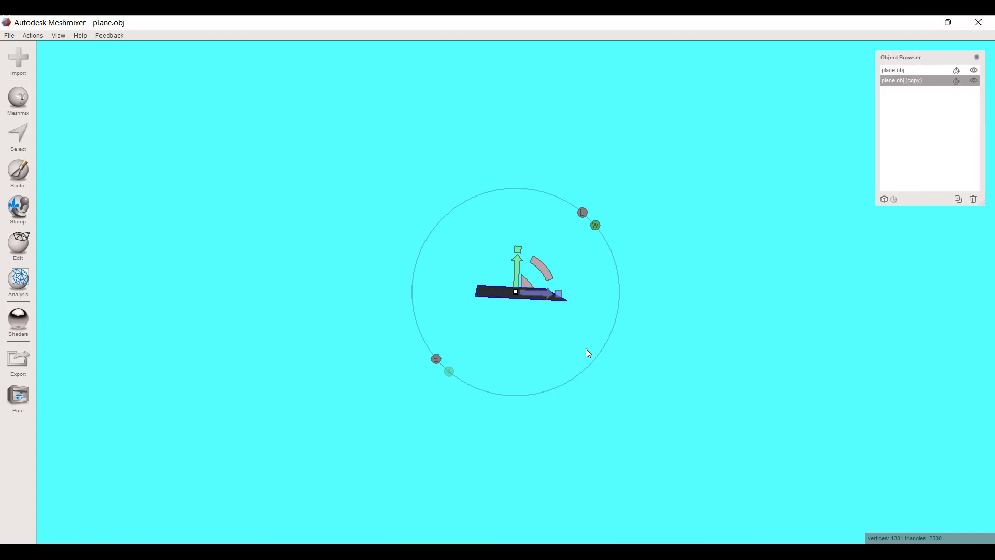
mouse_move(587, 350)
right_down()
mouse_move(573, 340)
mouse_move(582, 335)
right_up()
drag(583, 335, 566, 323)
drag(549, 272, 477, 228)
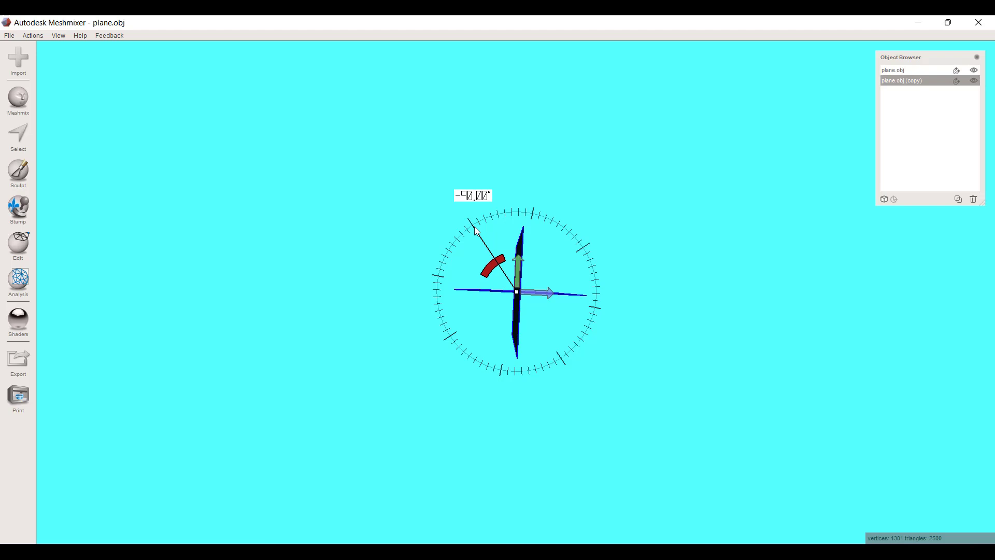
- Settle the copied plane's rotation at -90° about the X axis and accept the transform
drag(475, 226, 474, 227)
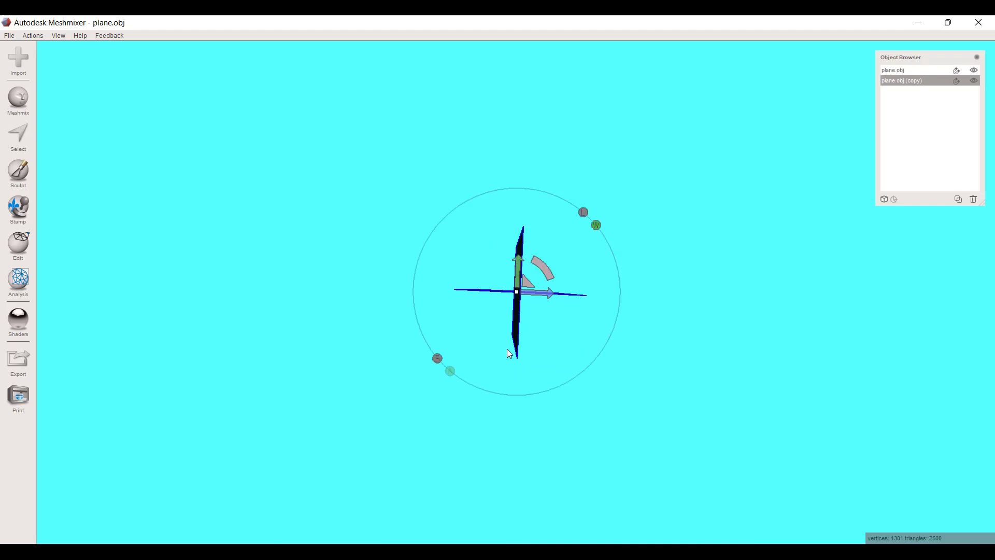
mouse_move(506, 348)
right_down()
mouse_move(473, 340)
mouse_move(473, 355)
mouse_move(493, 357)
right_up()
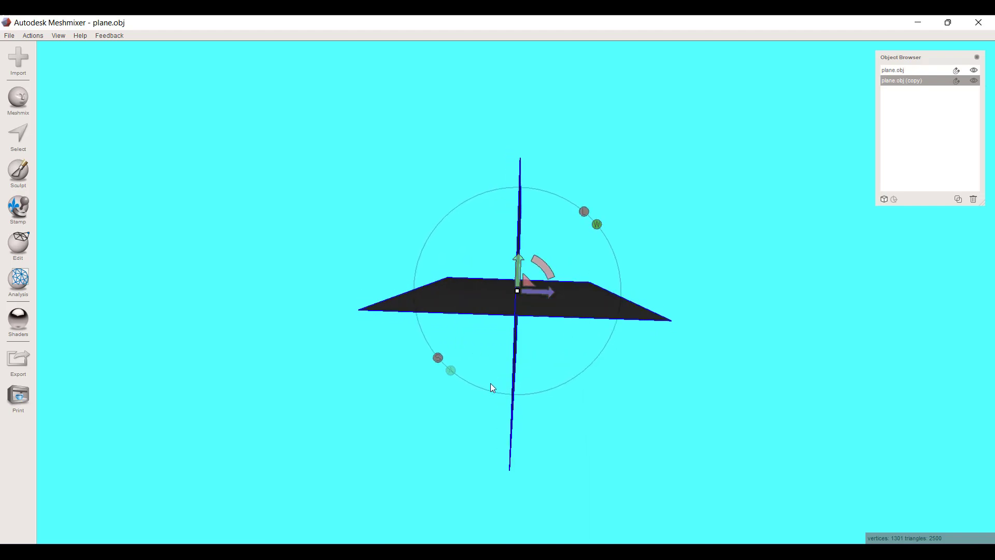
click(18, 134)
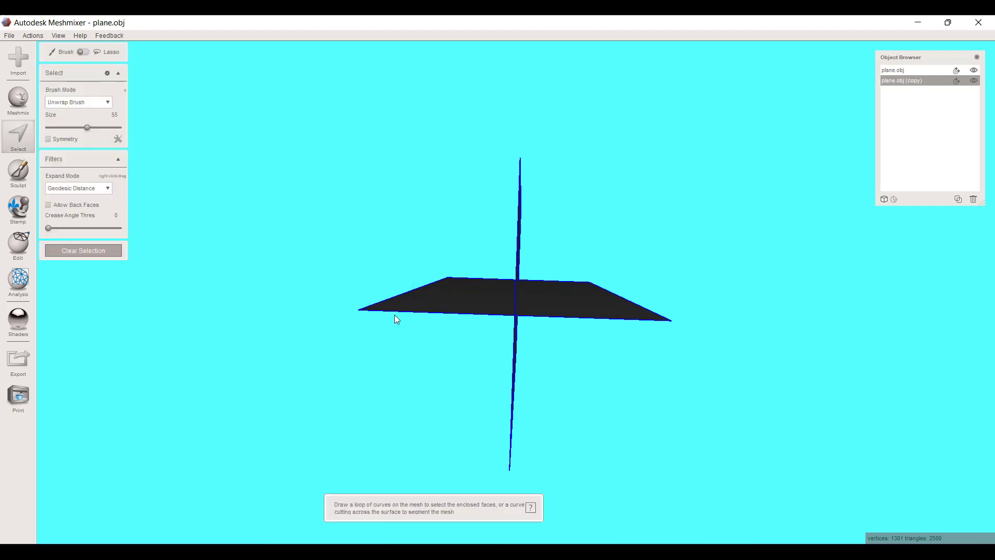
right_drag(394, 315, 487, 360)
click(644, 259)
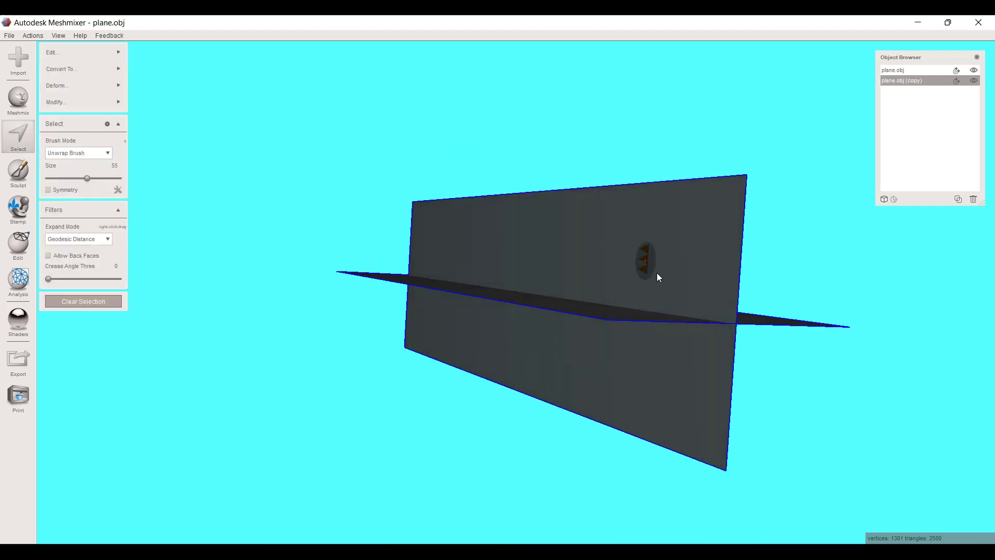
click(97, 306)
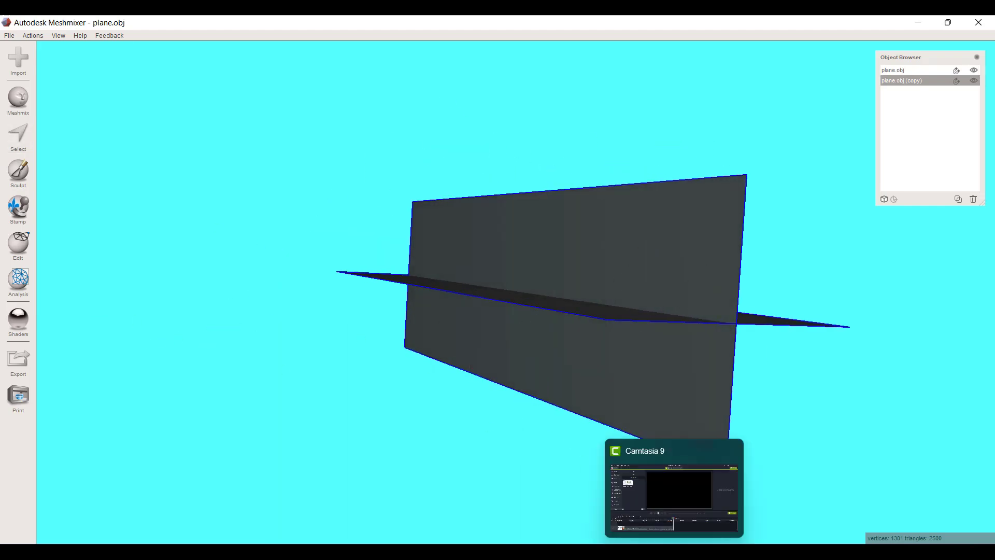
- Switch to PowerPoint, review the tank wall measurements on slide 4, and return to Meshmixer
mouse_move(674, 552)
mouse_move(532, 552)
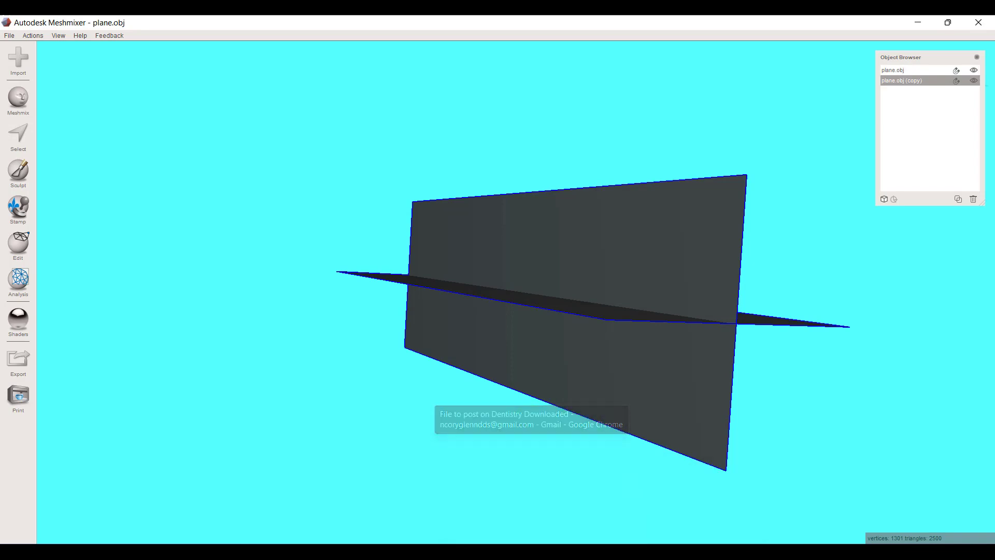
click(723, 509)
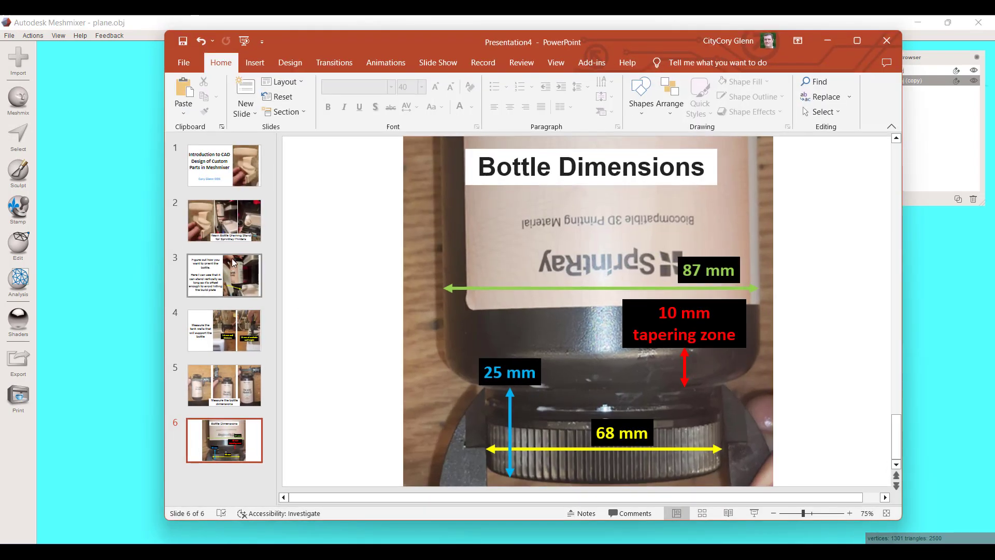
click(225, 373)
key(Up)
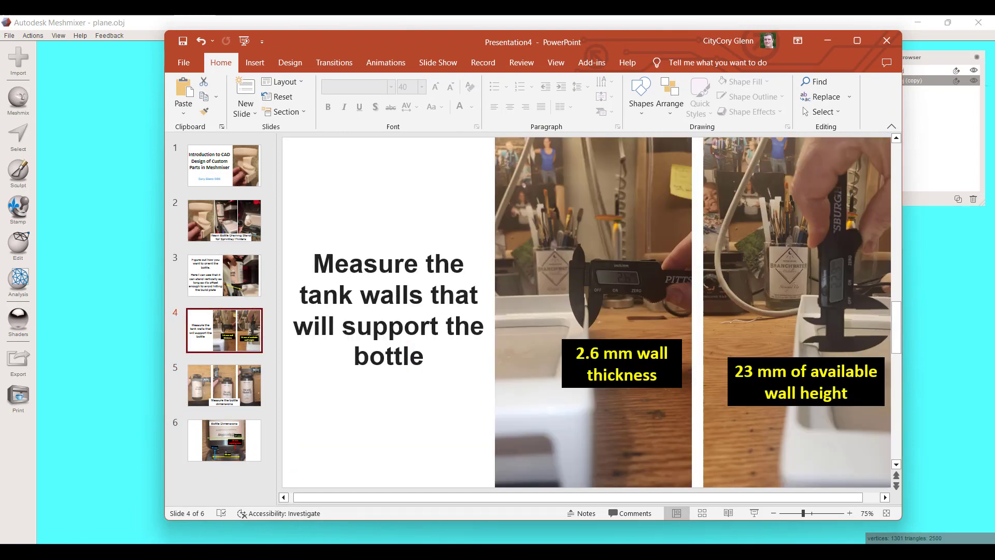
click(829, 39)
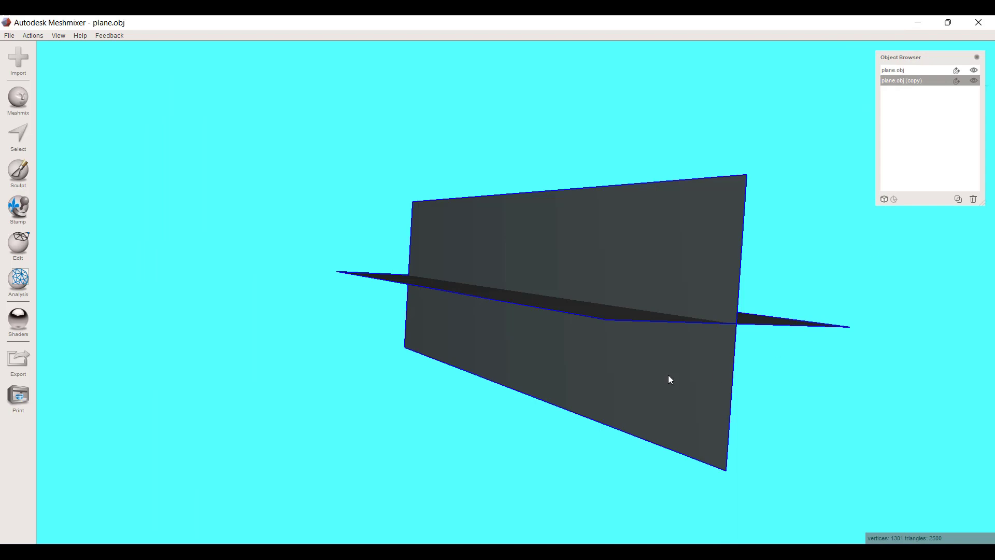
- Transform the upright copied plane by shrinking it along Y and setting its Size Y to 22 mm
right_drag(667, 378, 799, 343)
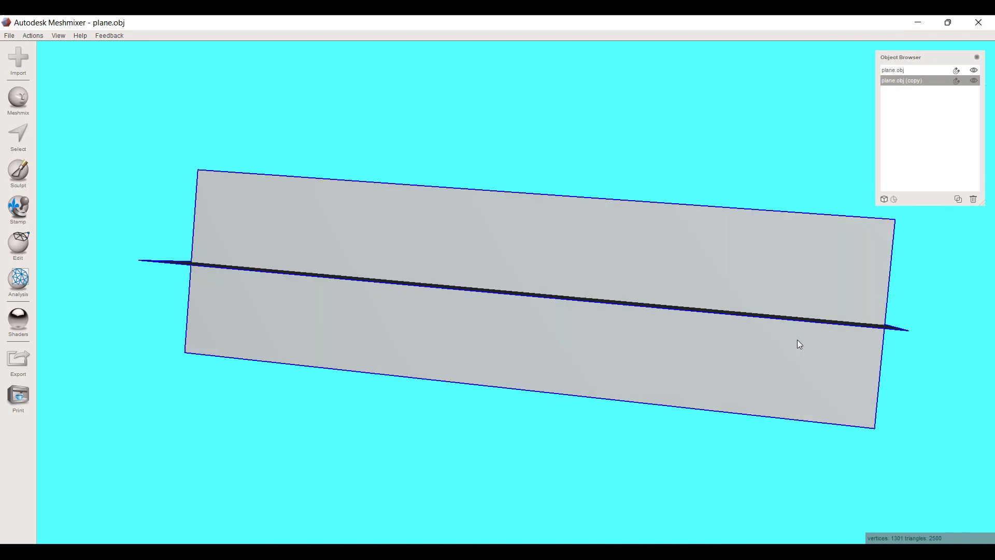
key(t)
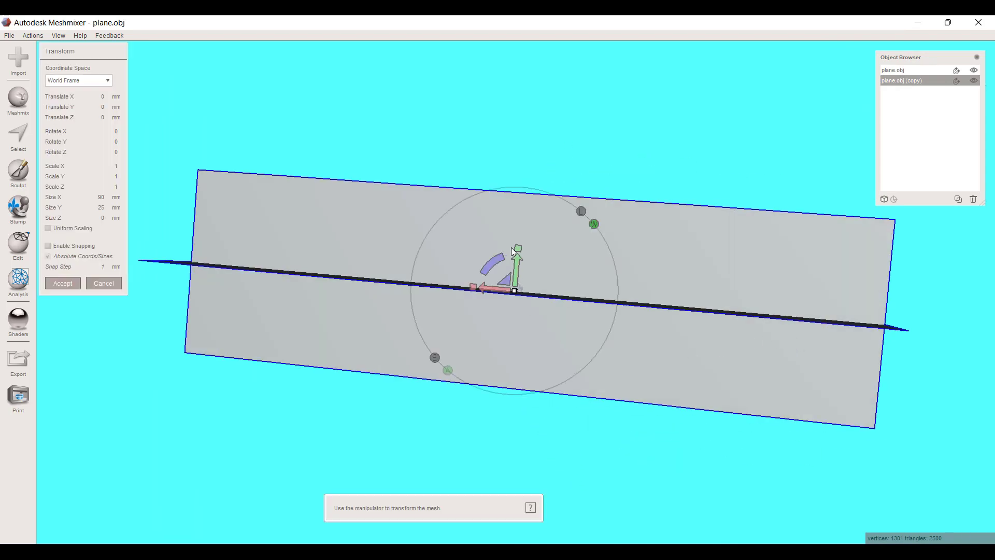
drag(518, 251, 517, 255)
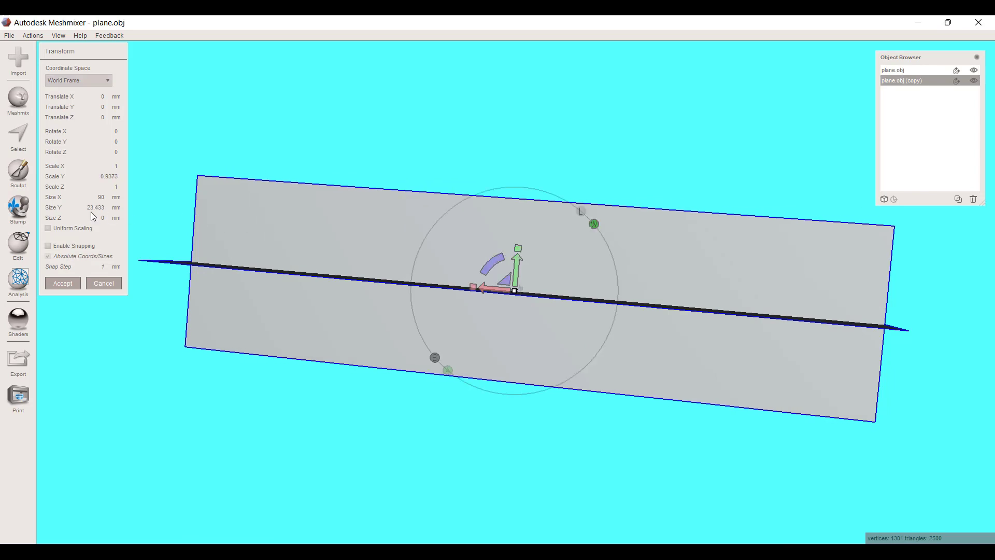
drag(92, 207, 325, 208)
text(22)
key(Return)
- Raise the upright plane about 11.02 mm along Y until its lower edge meets the horizontal plane
scroll(570, 315, up, 3)
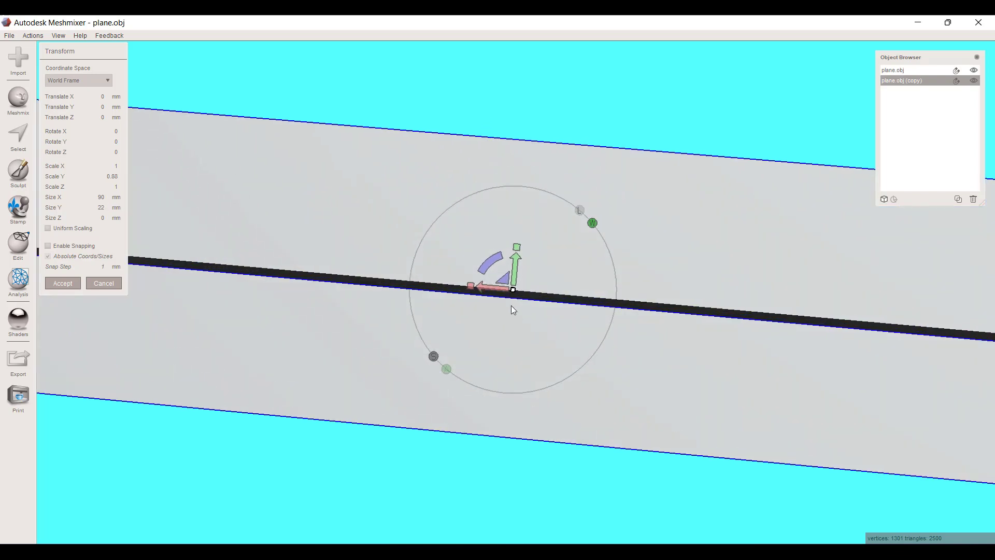
drag(517, 267, 530, 139)
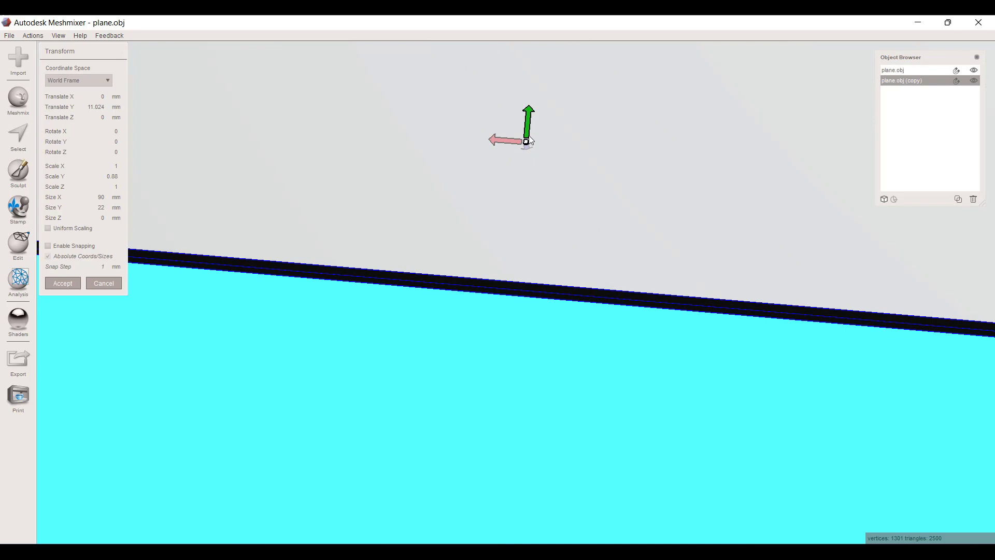
drag(529, 138, 528, 140)
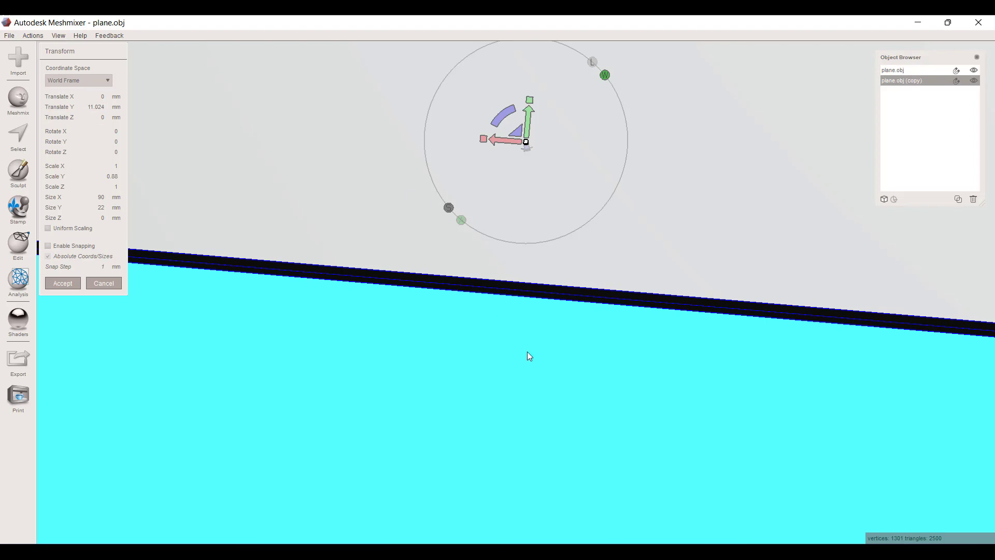
right_drag(528, 352, 429, 339)
scroll(429, 339, up, 5)
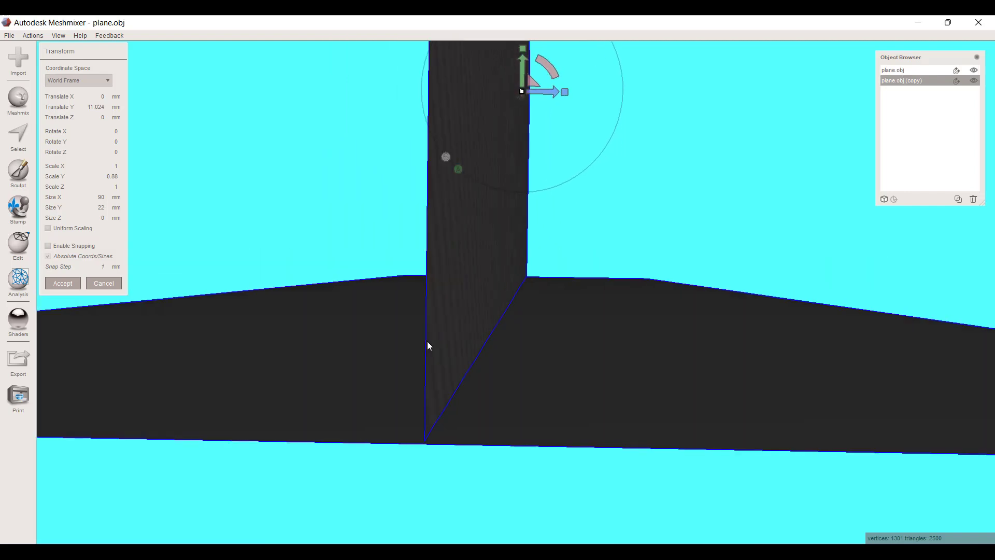
- Set the upright plane's Translate Y to 11 mm and accept the transform
click(94, 107)
drag(95, 106, 360, 121)
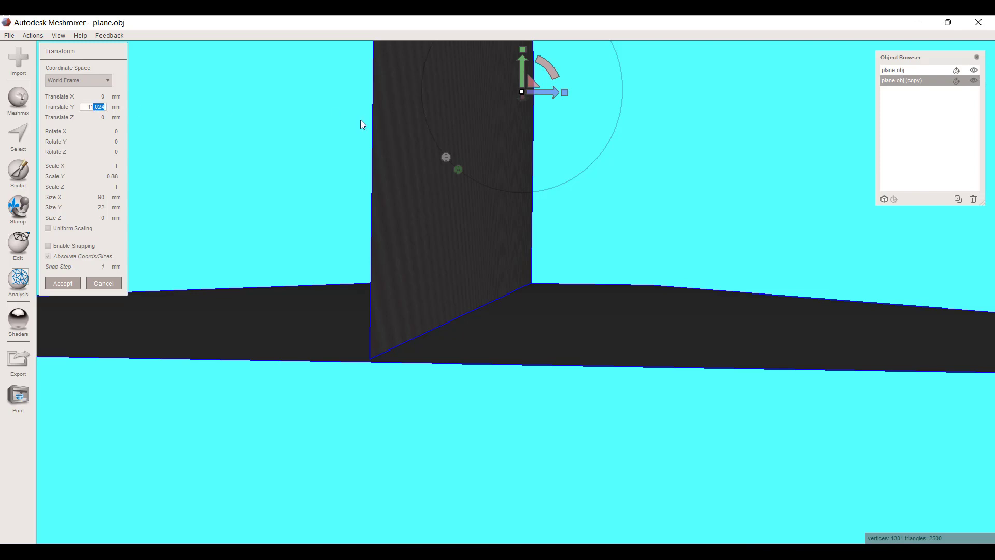
key(BackSpace)
key(Return)
right_drag(292, 212, 295, 210)
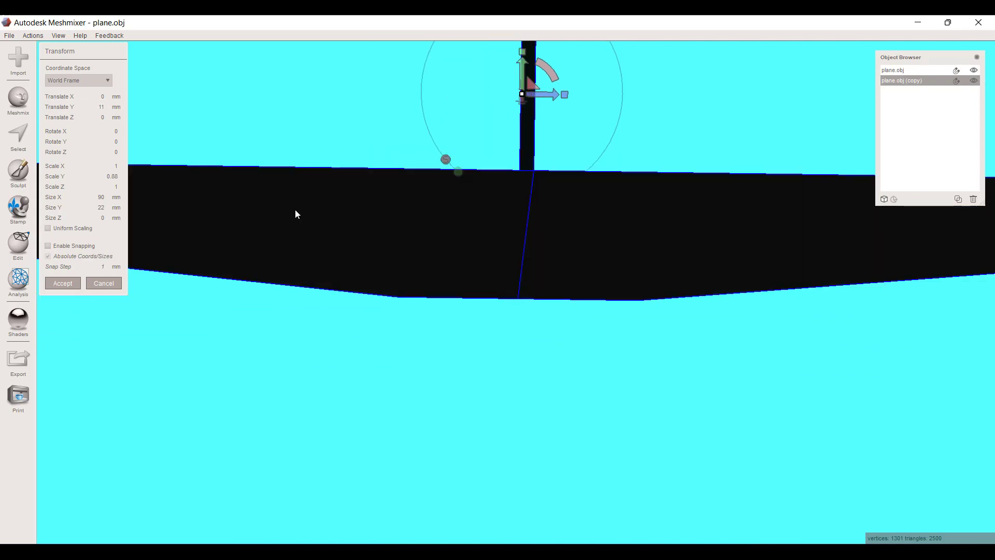
click(63, 283)
- Select the horizontal plane and move it about -12.52 mm along Z so its long edge meets the upright plane
right_drag(402, 297, 411, 331)
scroll(413, 331, down, 4)
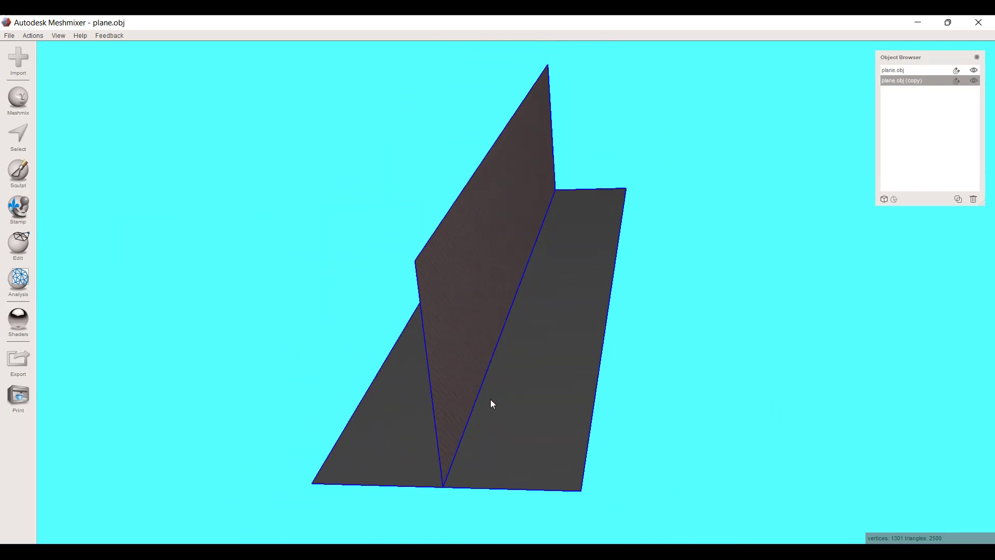
click(528, 425)
right_drag(527, 425, 591, 418)
key(t)
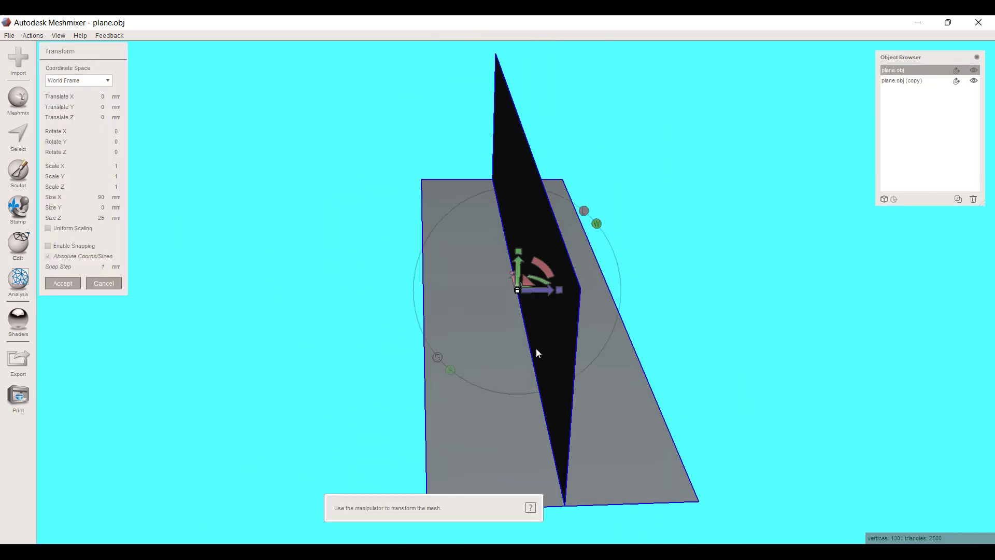
drag(541, 289, 447, 307)
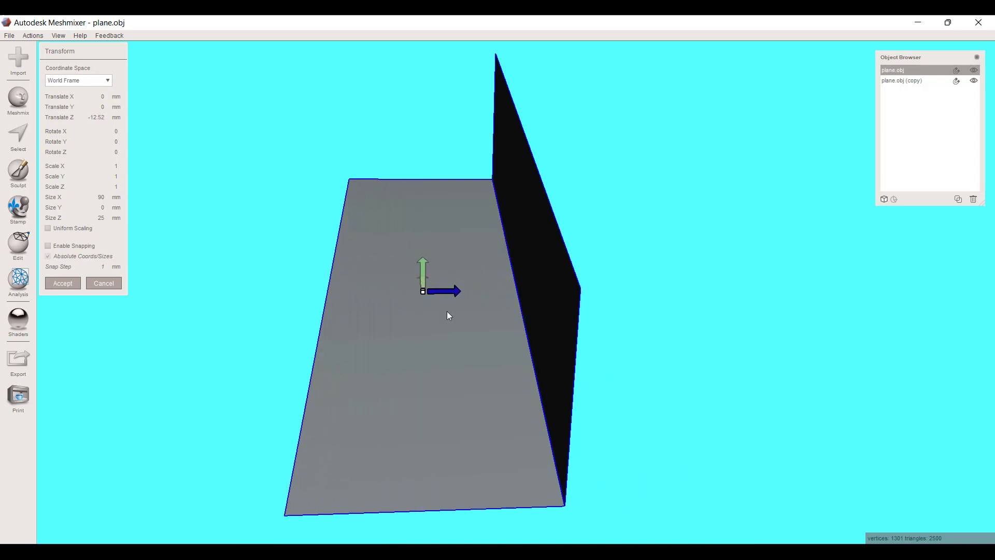
- Set the horizontal plane's Translate Z to -12.5 mm and accept the transform
right_drag(446, 311, 432, 284)
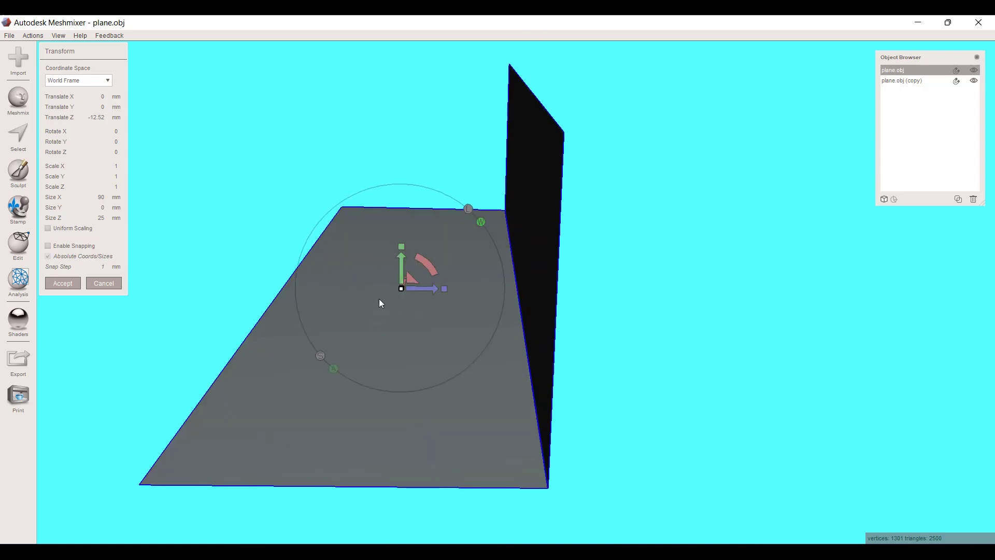
right_drag(400, 327, 406, 313)
right_drag(493, 329, 491, 310)
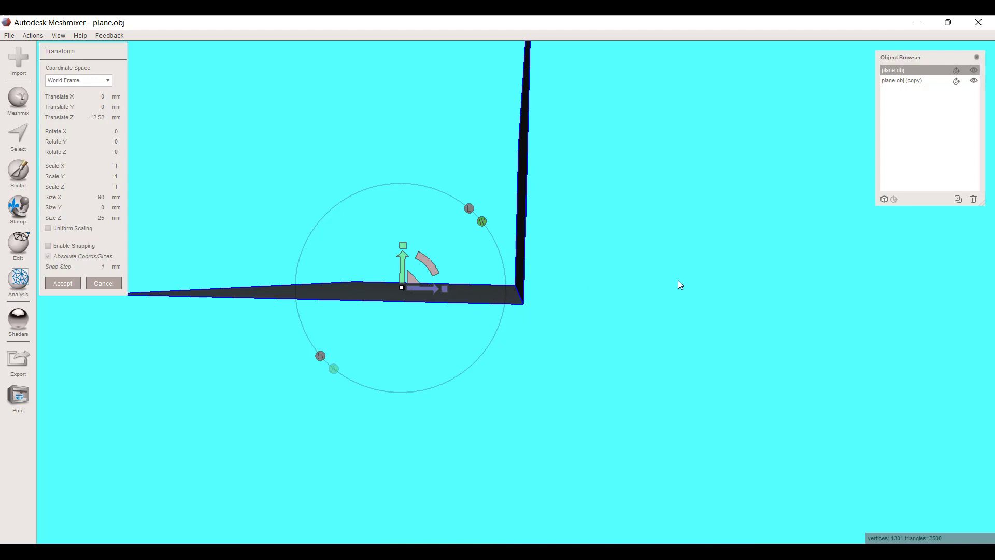
double_click(102, 119)
text(5)
key(Return)
right_drag(584, 315, 577, 321)
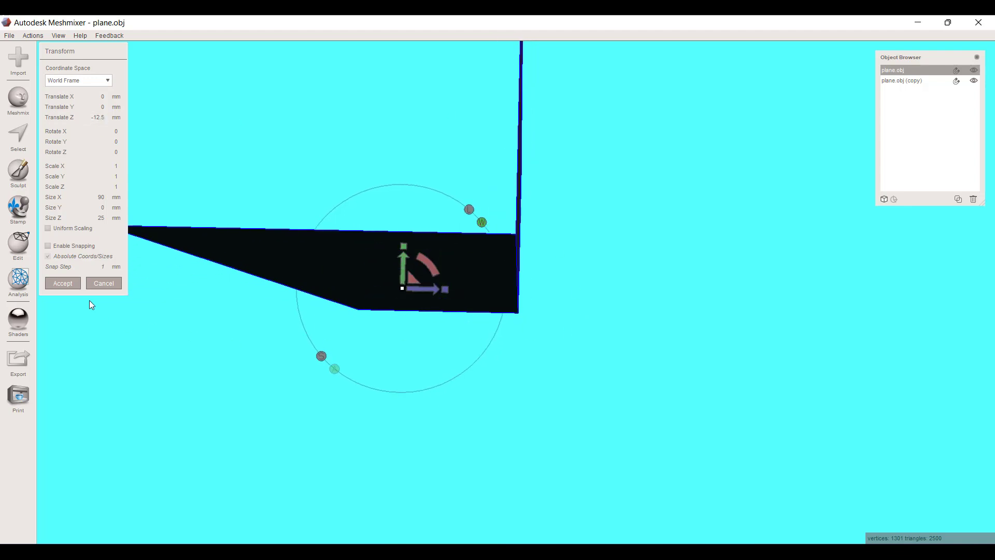
click(62, 283)
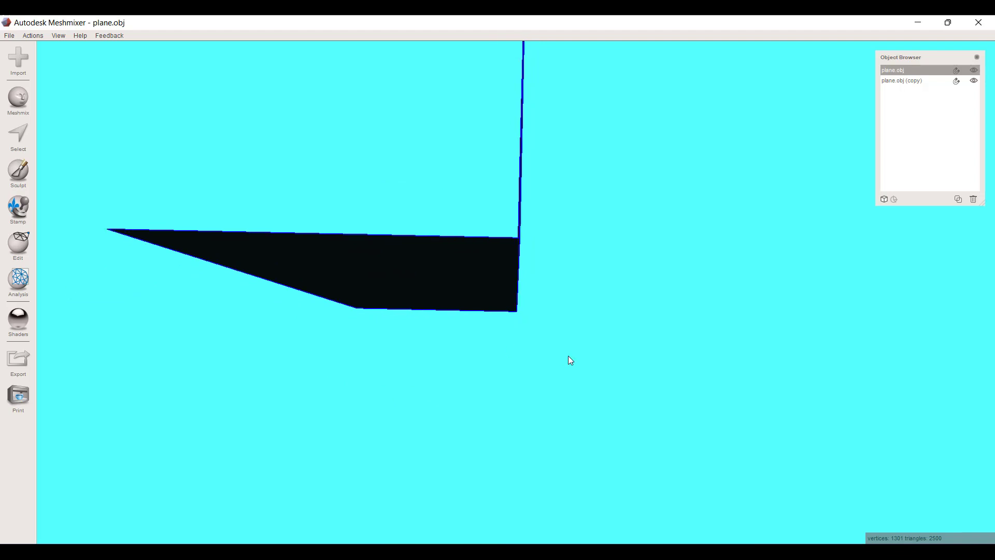
- Make the upright plane active and examine the L-shaped arrangement of both planes from several angles
right_drag(569, 359, 688, 382)
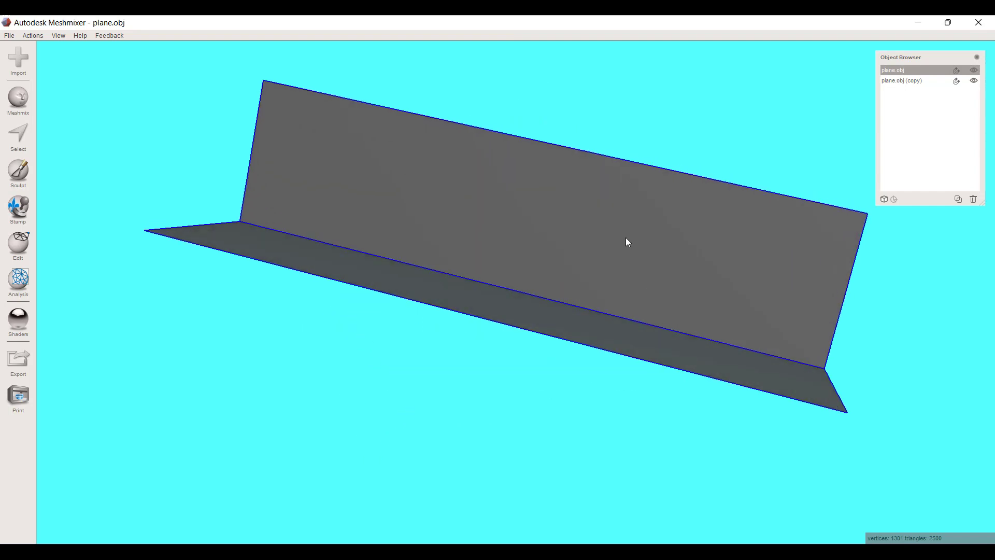
click(627, 240)
scroll(524, 397, down, 2)
right_drag(502, 388, 395, 273)
right_drag(415, 223, 620, 242)
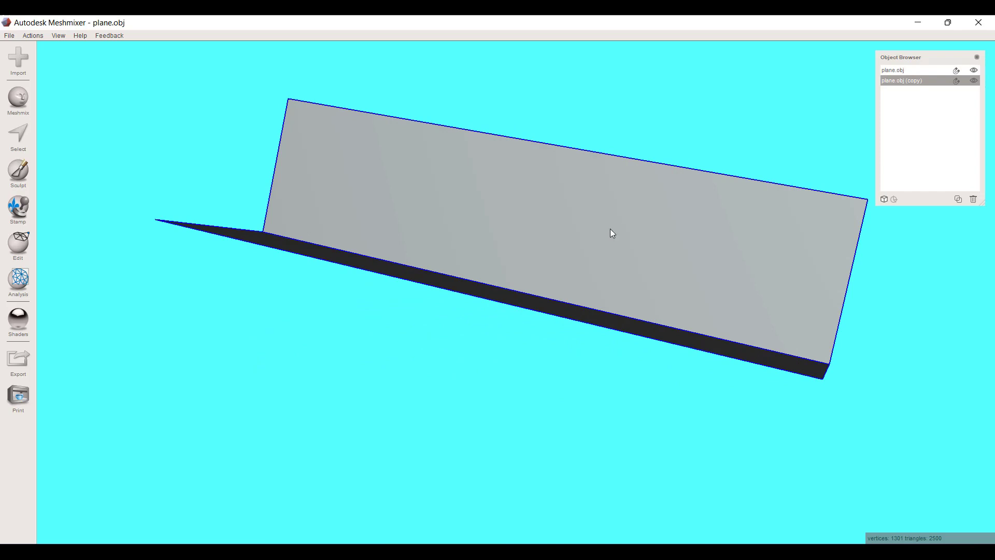
right_drag(611, 230, 615, 267)
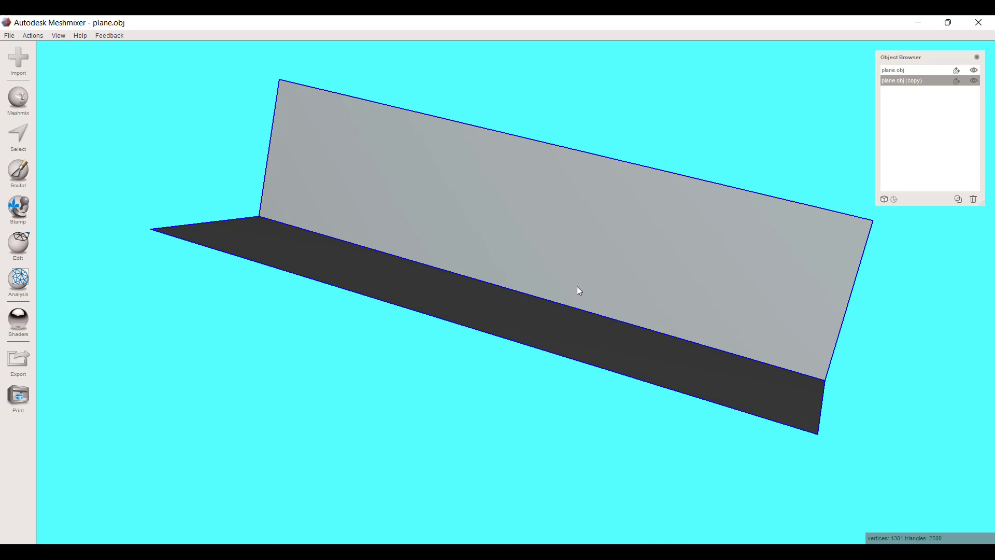
right_drag(578, 285, 599, 288)
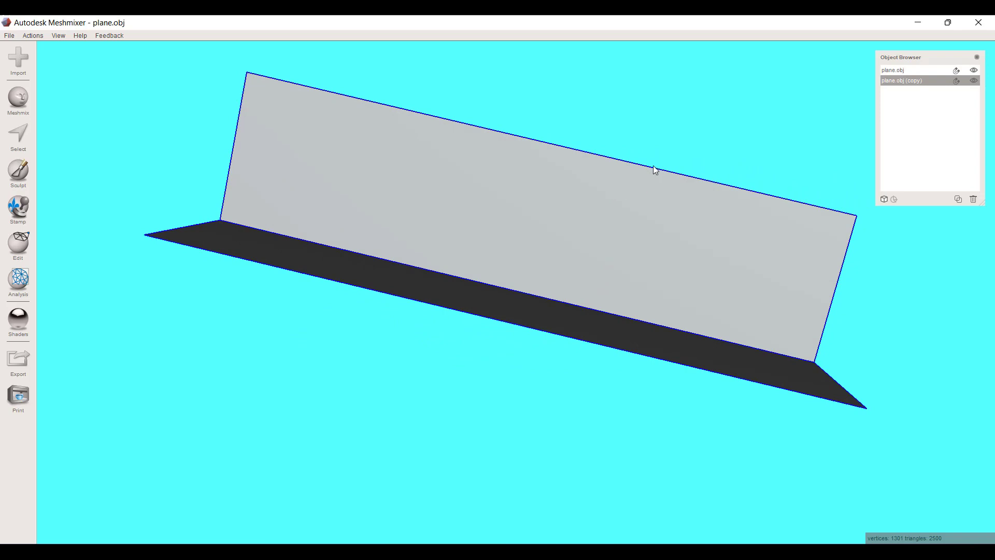
right_drag(648, 182, 613, 231)
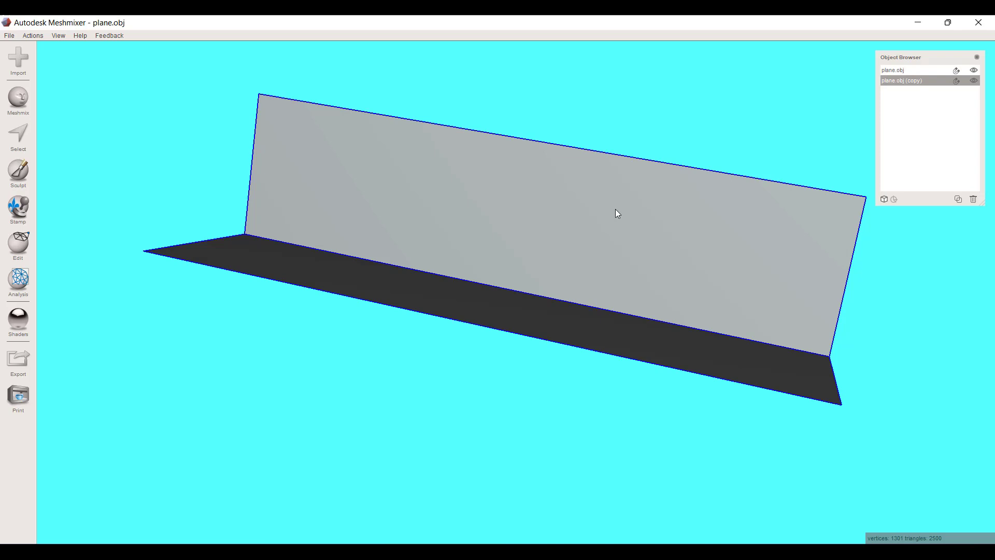
right_drag(616, 212, 645, 192)
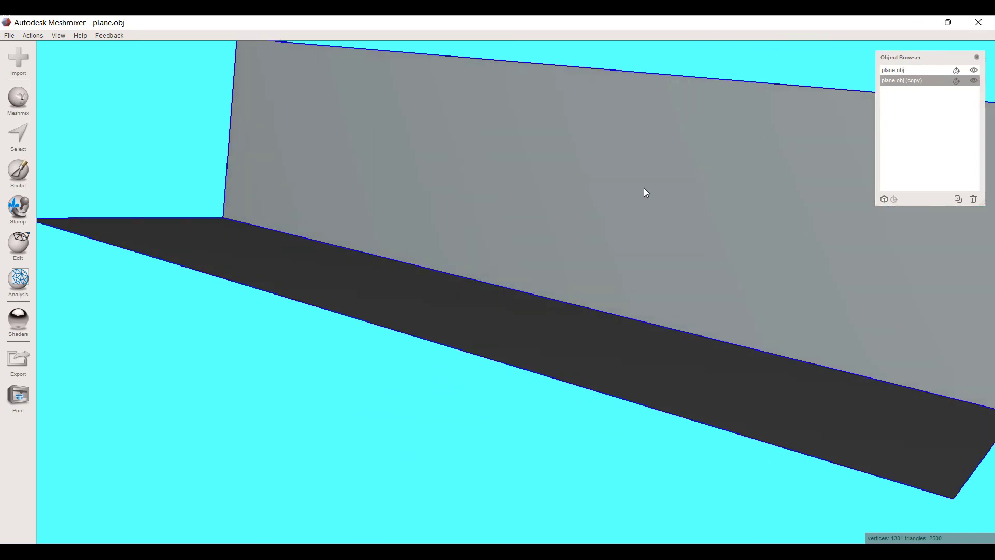
- Select all faces of the upright plane with the Select tool
click(15, 132)
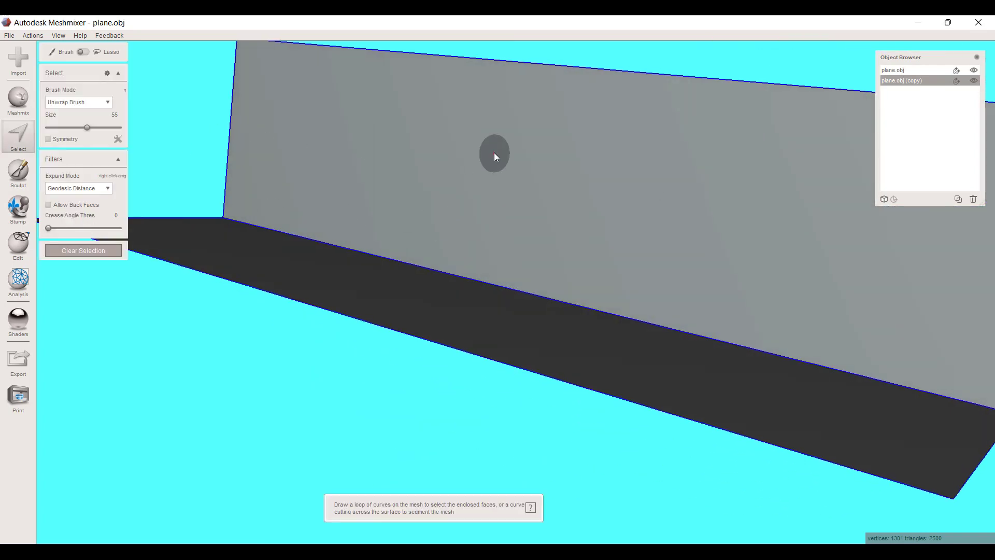
click(495, 153)
double_click(495, 152)
scroll(839, 409, down, 6)
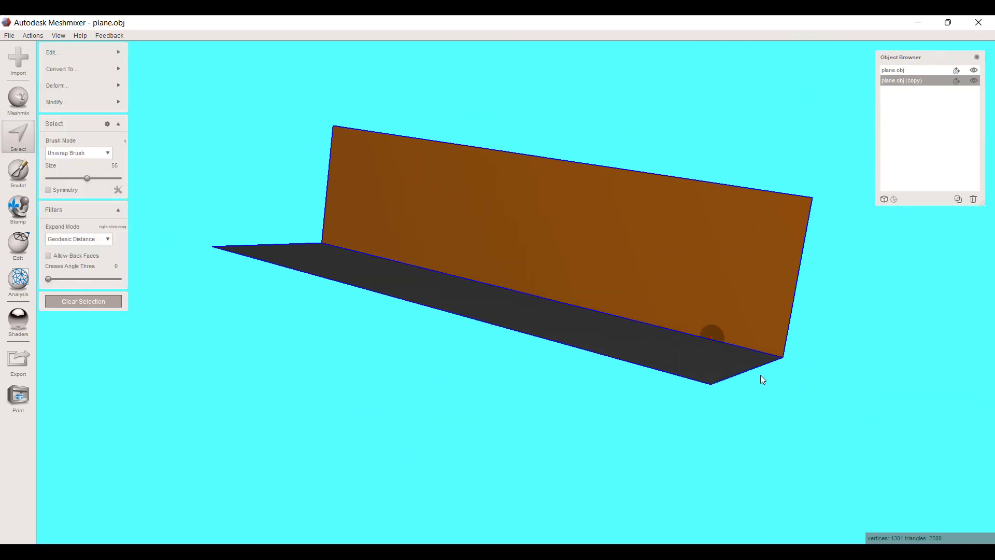
click(110, 301)
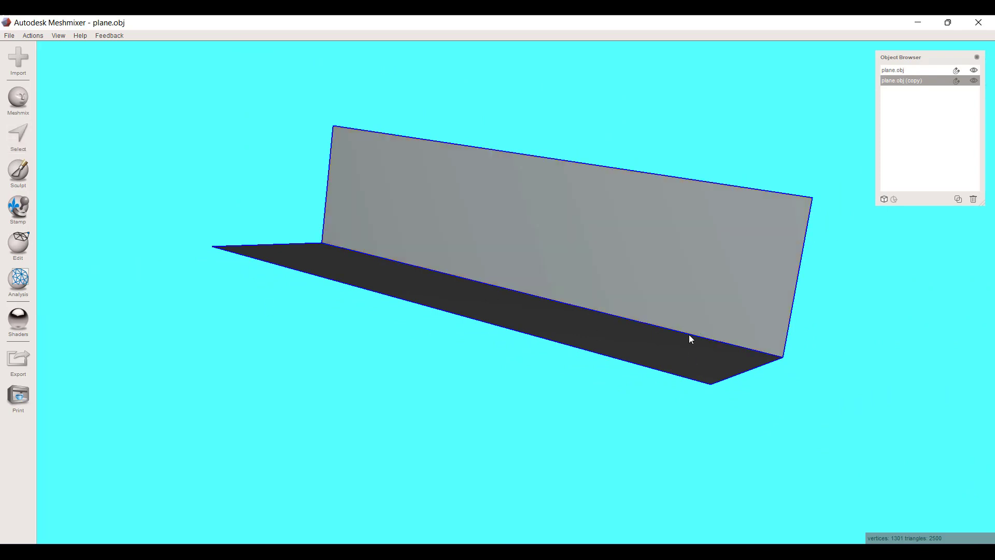
key(ctrl+z)
- Extrude the selected faces of the upright plane with a 3 mm offset, accept the extrusion and clear the selection
right_drag(678, 346, 580, 333)
mouse_move(72, 53)
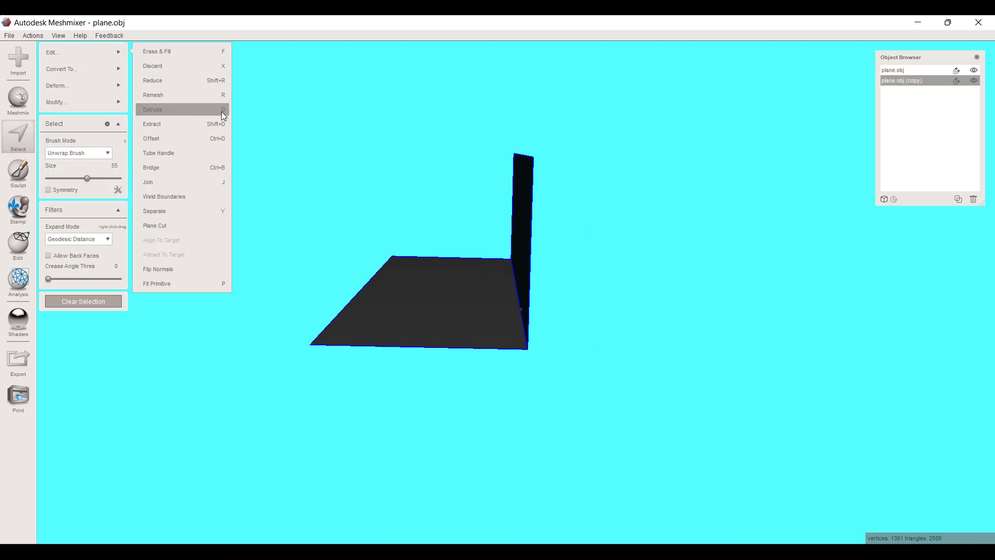
right_drag(813, 197, 589, 293)
key(d)
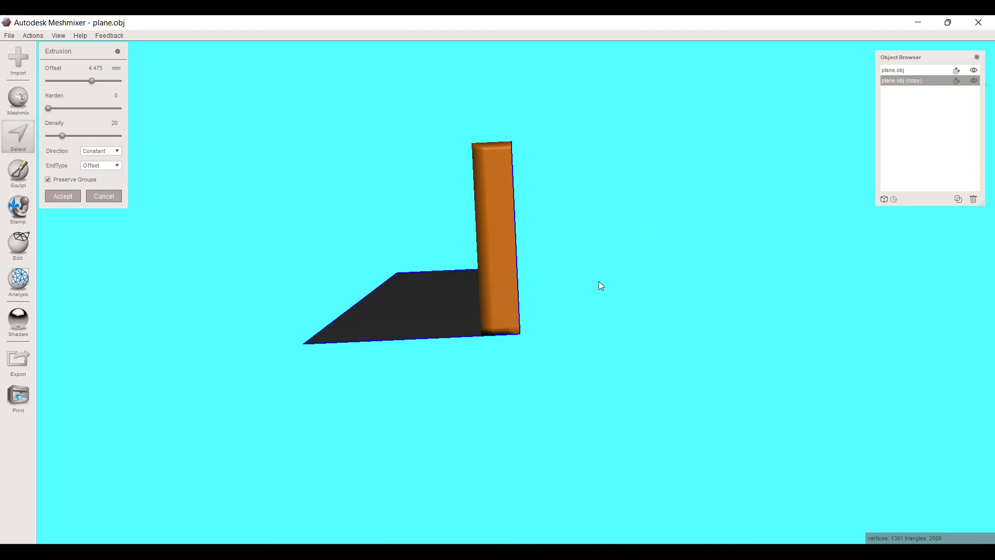
right_drag(589, 287, 517, 256)
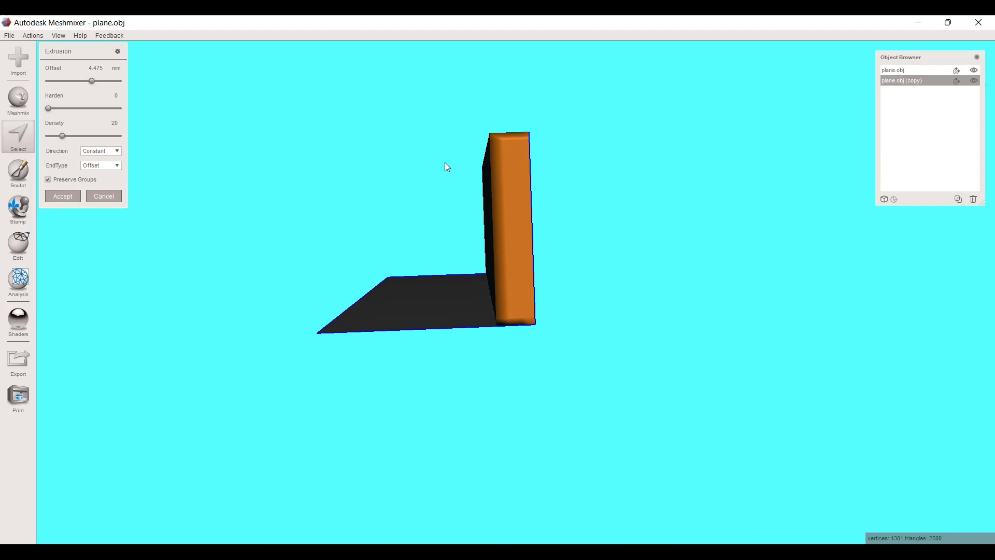
right_drag(445, 162, 436, 170)
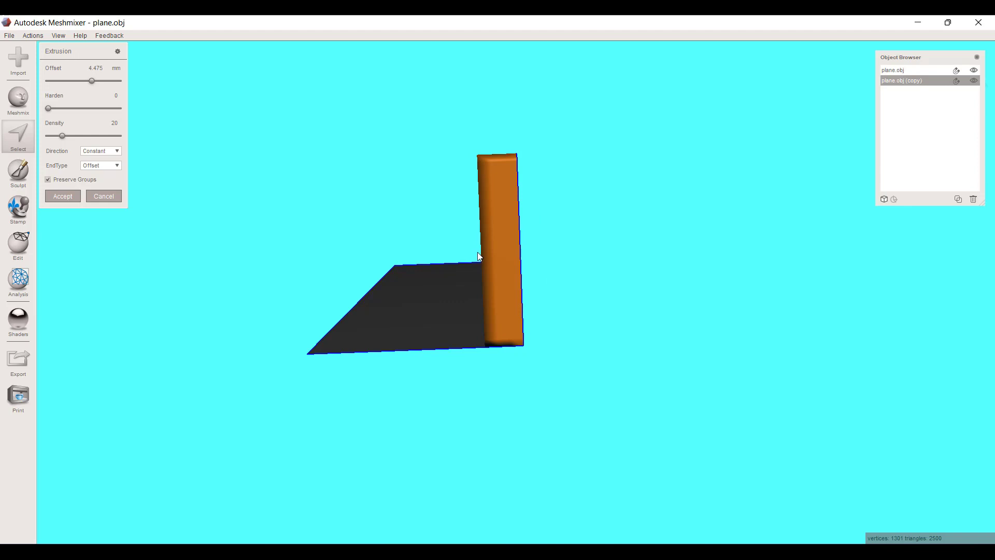
mouse_move(483, 244)
right_down()
mouse_move(533, 227)
mouse_move(488, 242)
right_up()
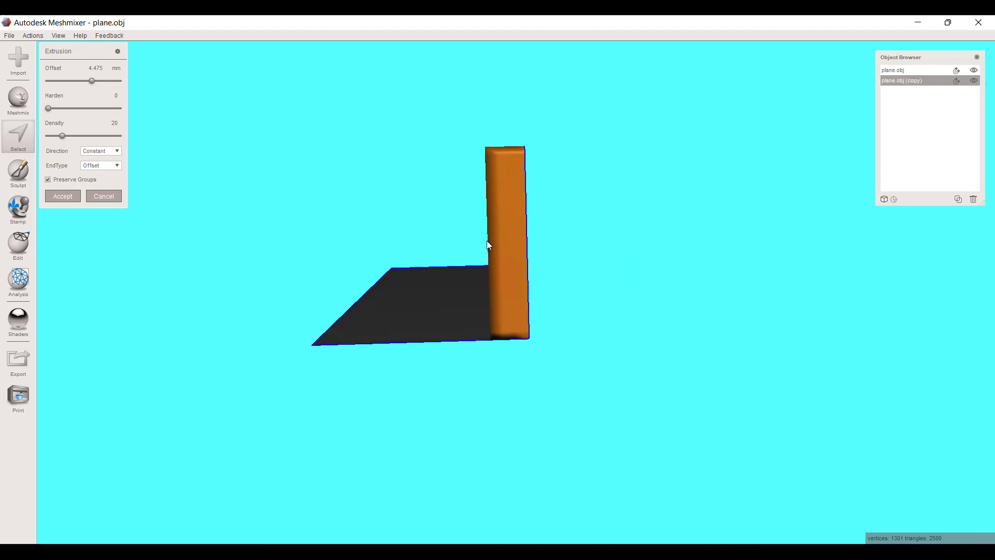
click(90, 71)
text(3)
key(Return)
right_drag(350, 216, 348, 213)
click(63, 196)
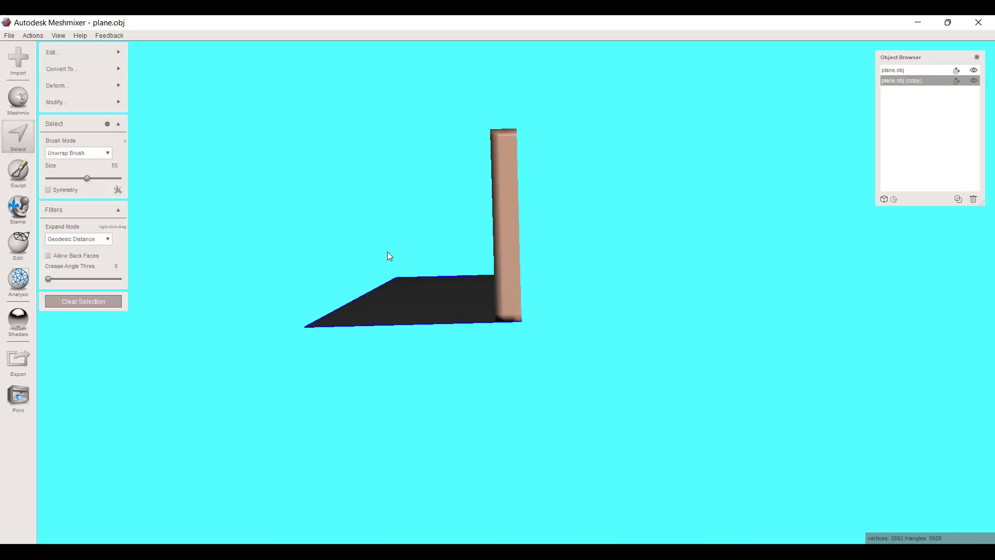
right_drag(387, 250, 609, 225)
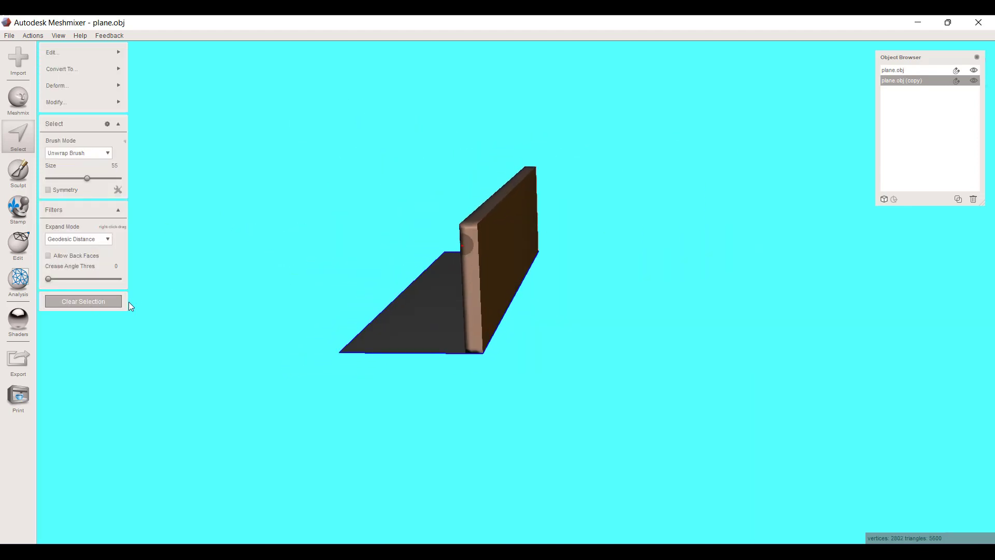
click(111, 301)
- Check the extruded wall's dimensions with the Transform tool without changing them
right_drag(363, 305, 632, 292)
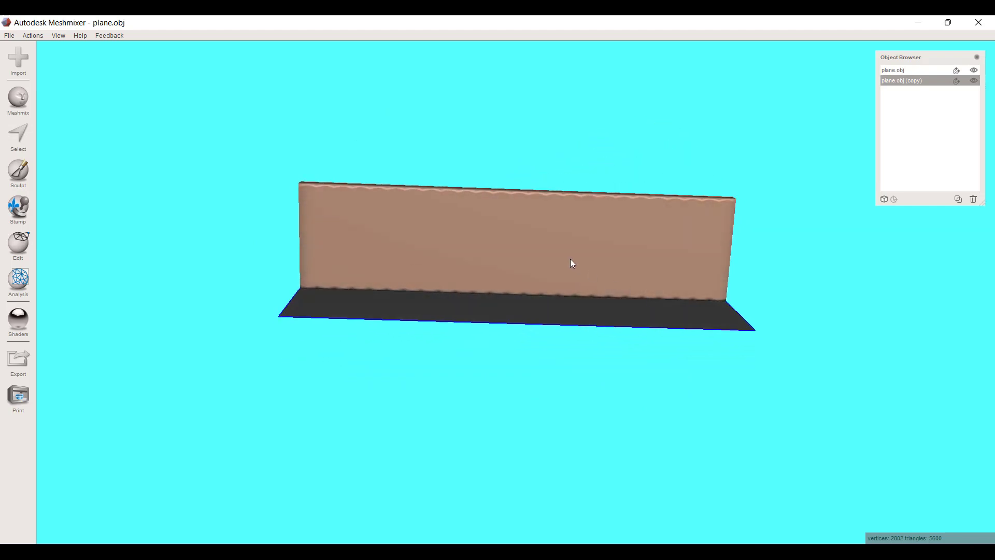
key(t)
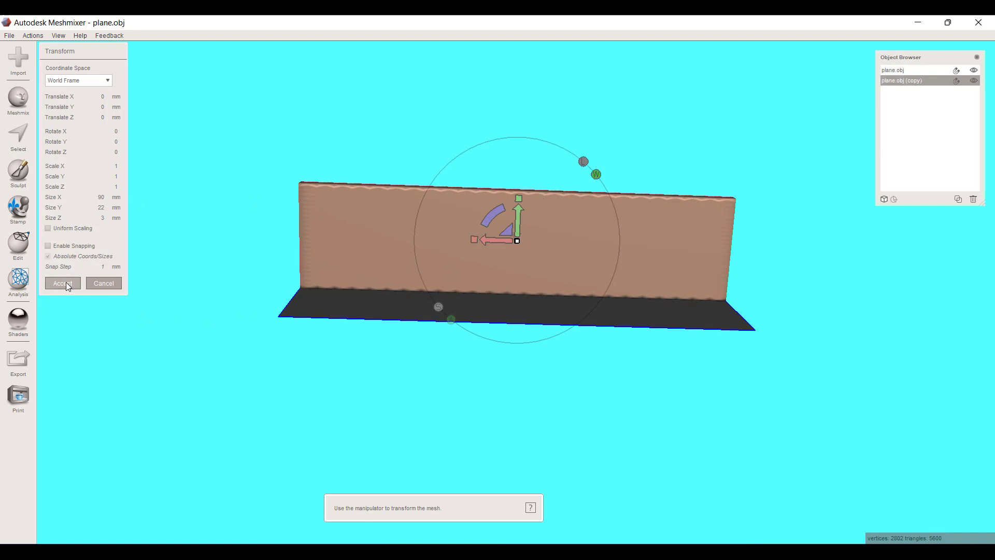
click(104, 283)
- Add a cylinder primitive as a separate object in the empty space beside the L-shaped stand
right_drag(500, 385, 440, 423)
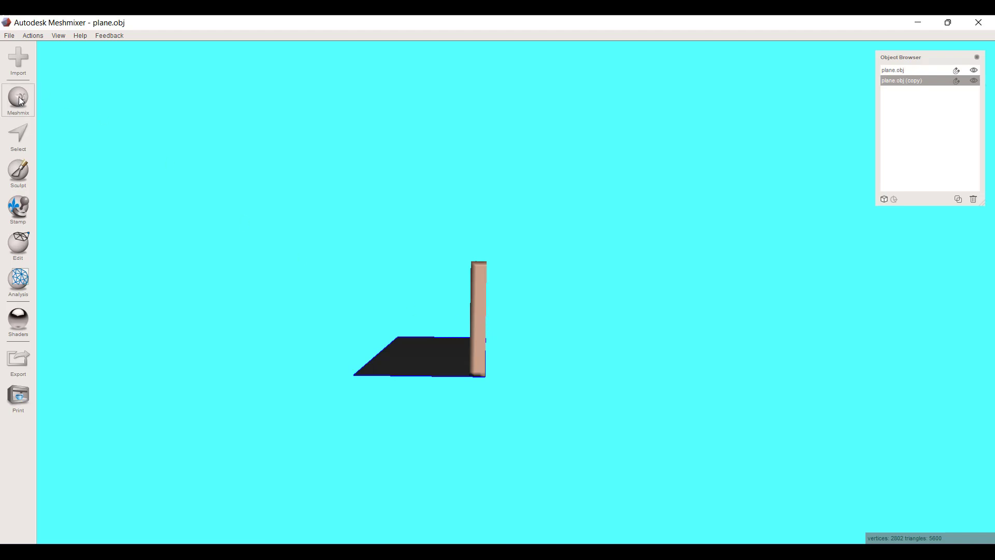
right_drag(331, 196, 571, 331)
scroll(505, 328, down, 3)
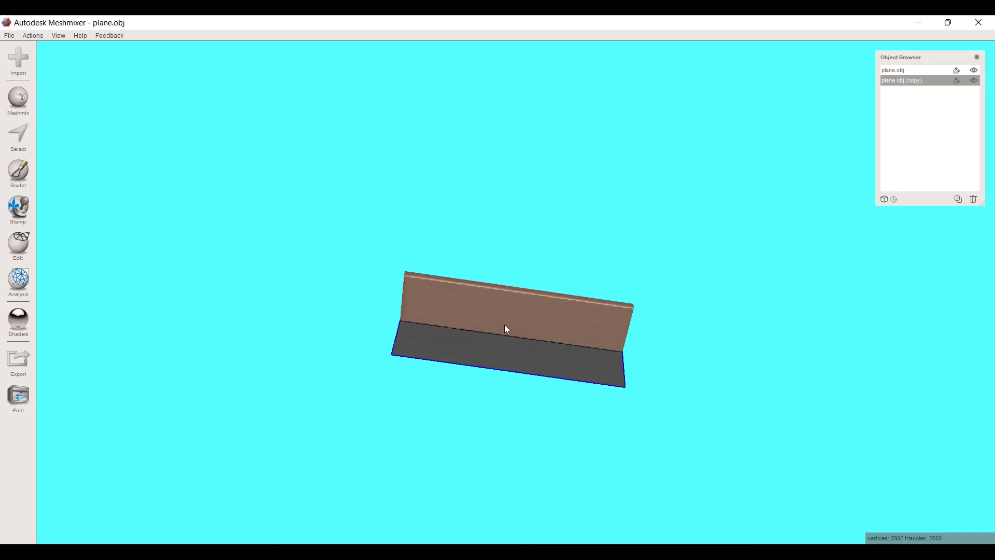
right_drag(505, 329, 463, 387)
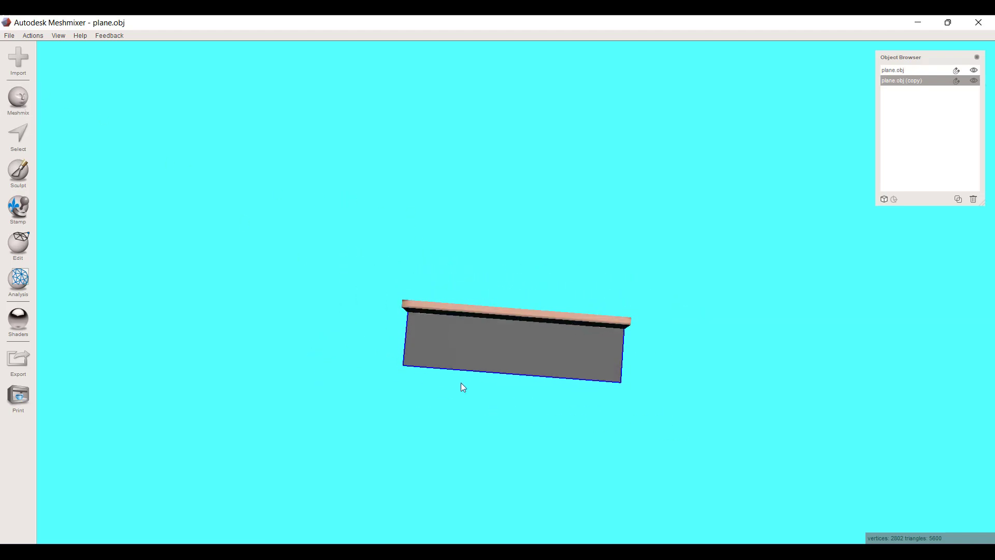
click(27, 107)
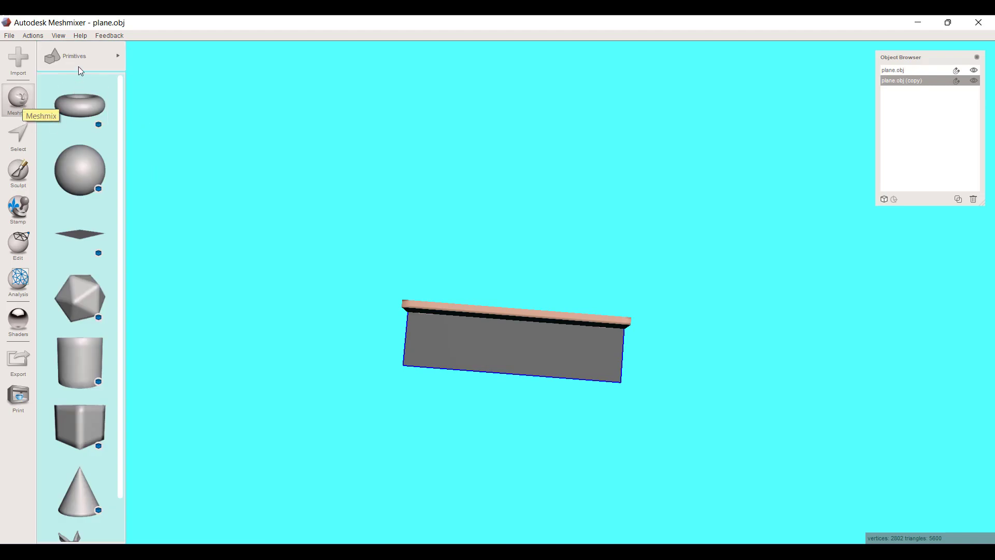
click(118, 56)
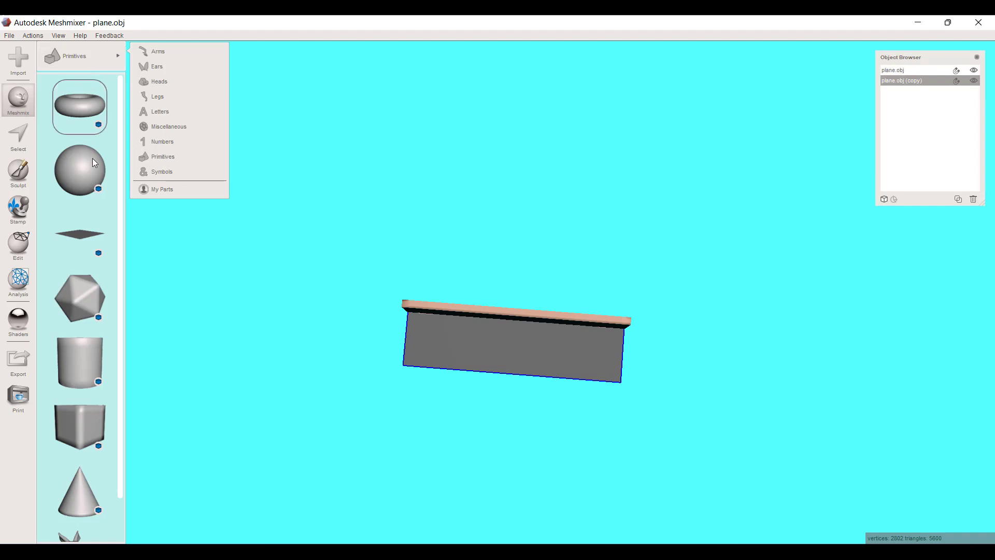
click(78, 359)
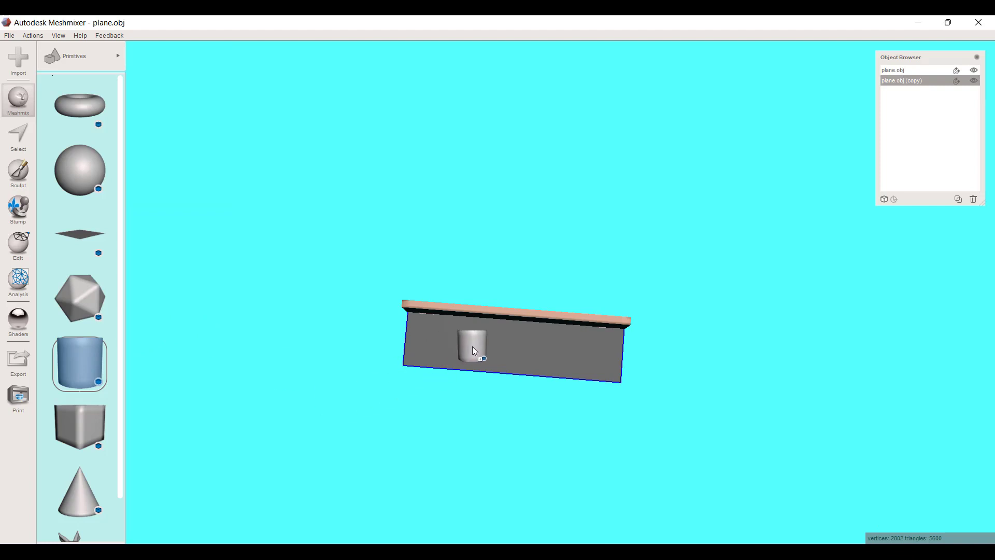
drag(230, 323, 230, 324)
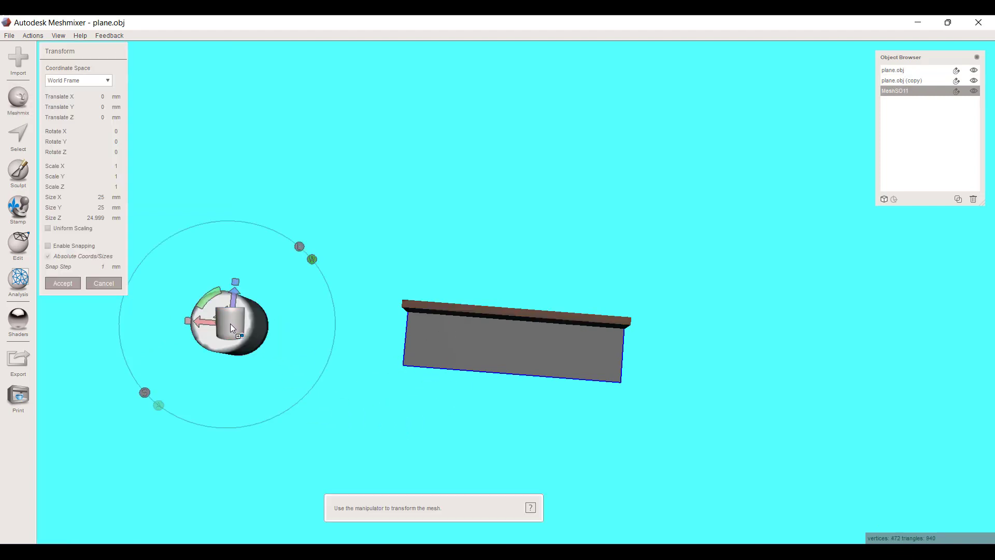
- Move the cylinder onto the middle of the horizontal plane, about -113.8 mm along X and -2.17 mm along Z
right_drag(285, 350, 303, 368)
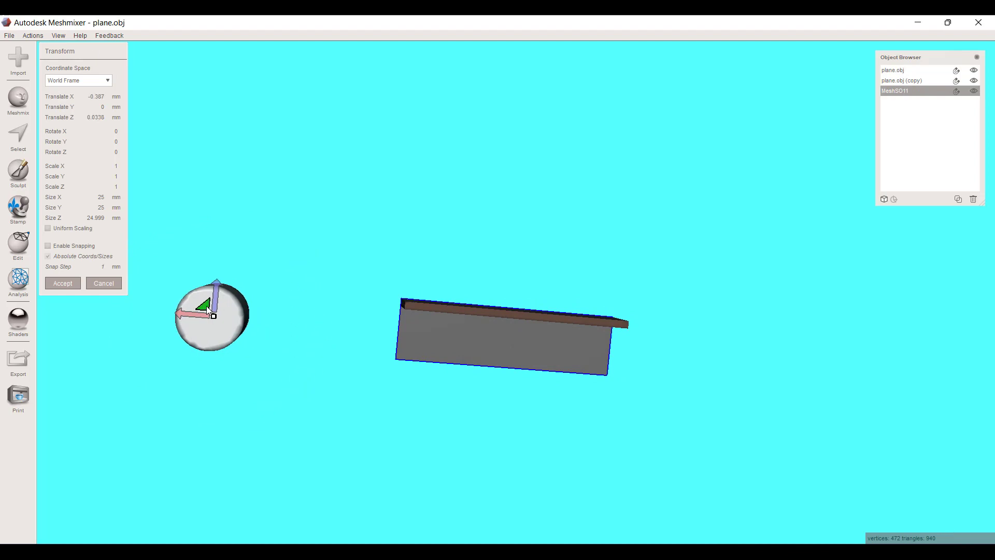
drag(204, 307, 512, 351)
right_drag(512, 351, 577, 406)
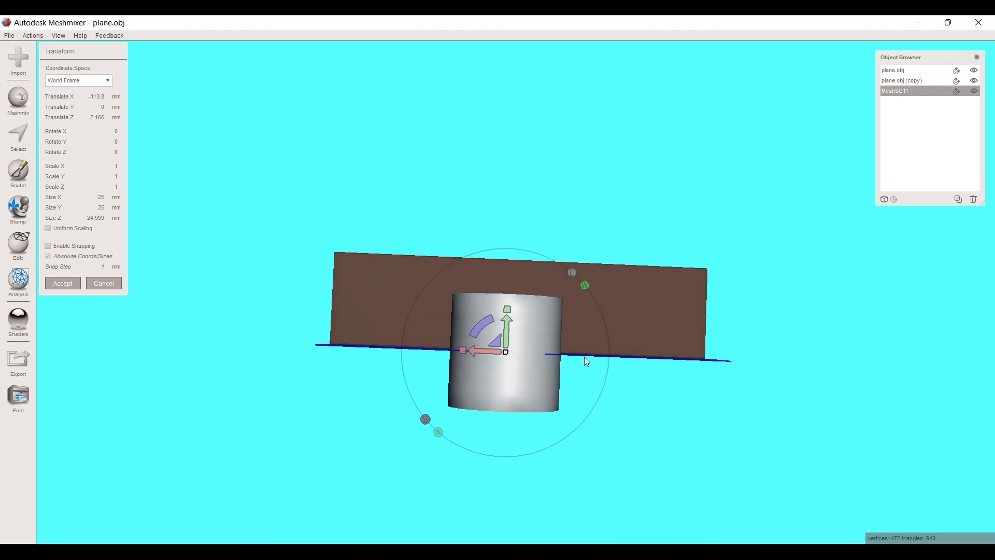
mouse_move(585, 358)
right_down()
mouse_move(587, 395)
mouse_move(581, 352)
right_up()
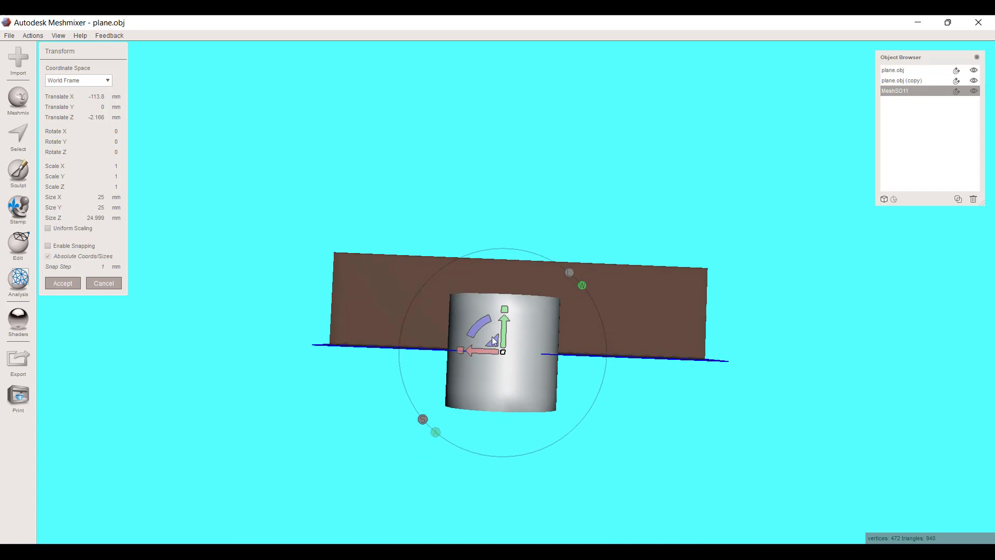
- Switch to Presentation4 in PowerPoint, read the cap measurements on the Bottle Dimensions slide and return to Meshmixer
mouse_move(561, 552)
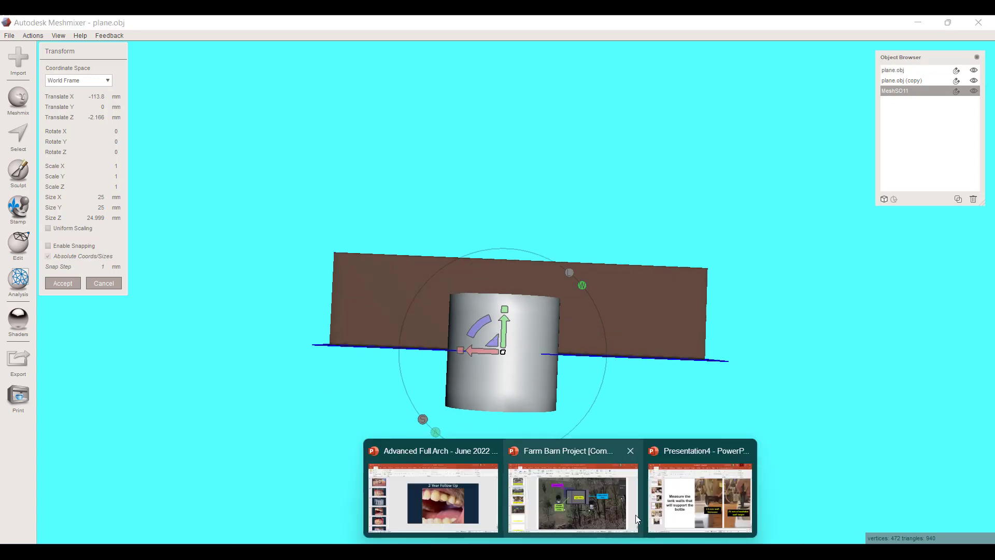
click(668, 492)
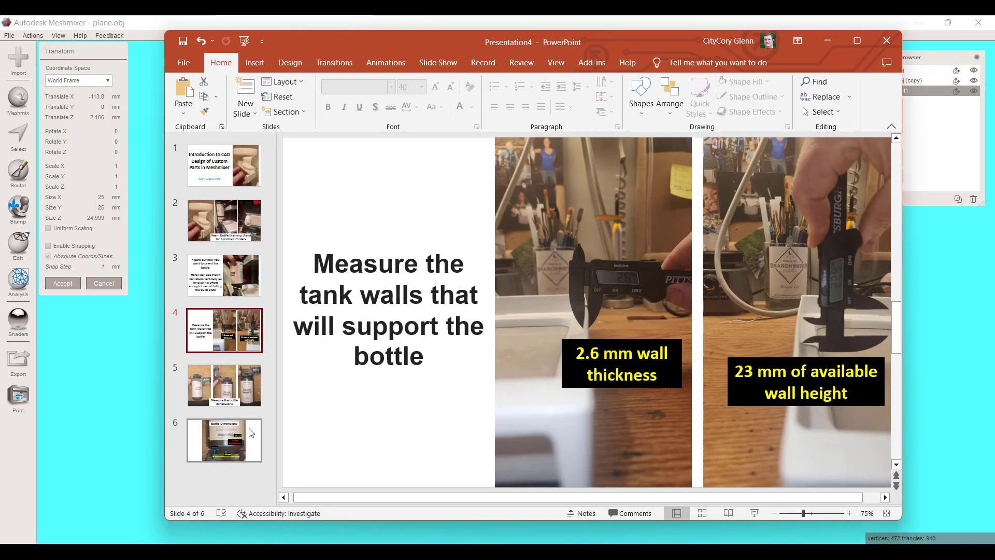
click(224, 441)
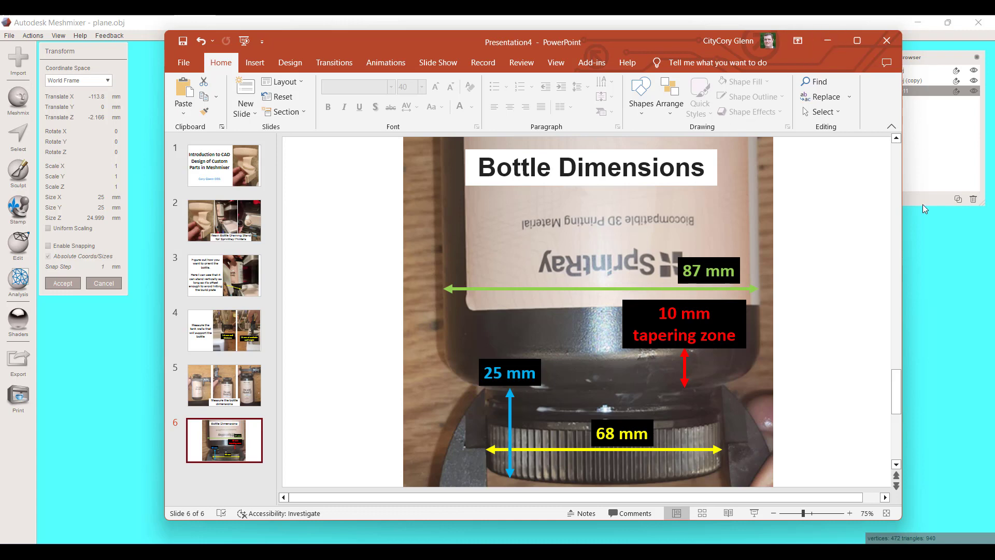
click(828, 40)
- Size the cylinder to the bottle cap, with Size X 68 mm, Size Y 25 mm and Size Z 68 mm
scroll(483, 347, up, 3)
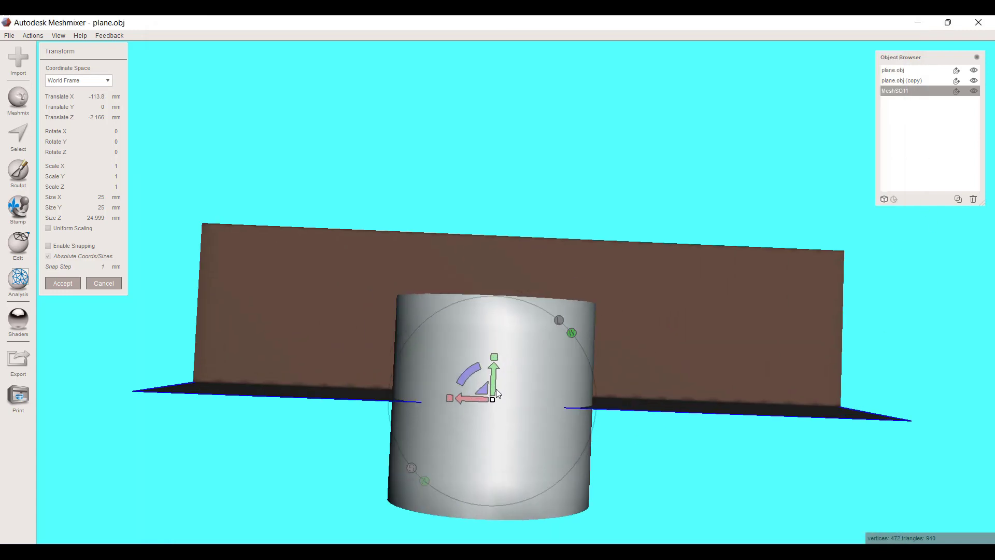
mouse_move(495, 357)
mouse_down()
mouse_move(494, 395)
mouse_move(503, 345)
mouse_up()
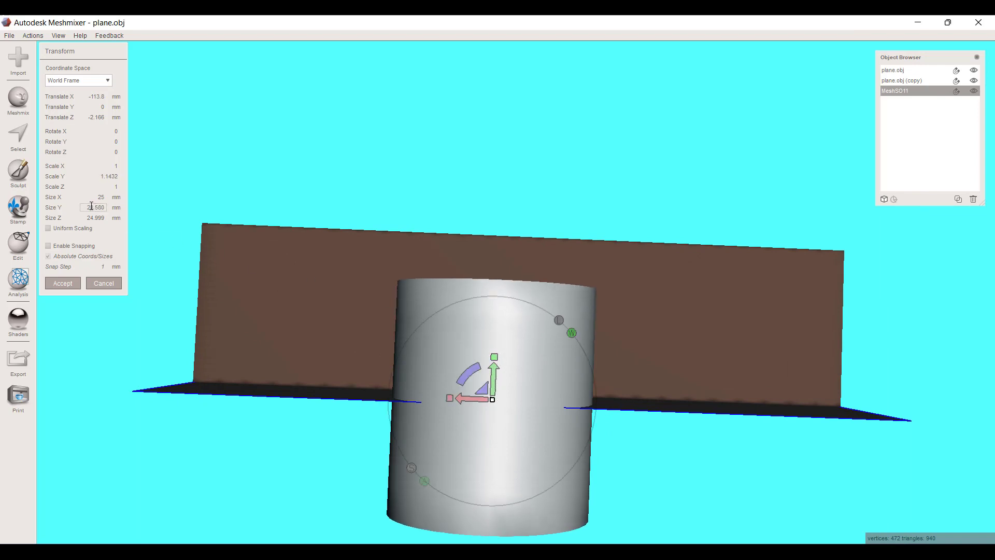
text(25)
key(Return)
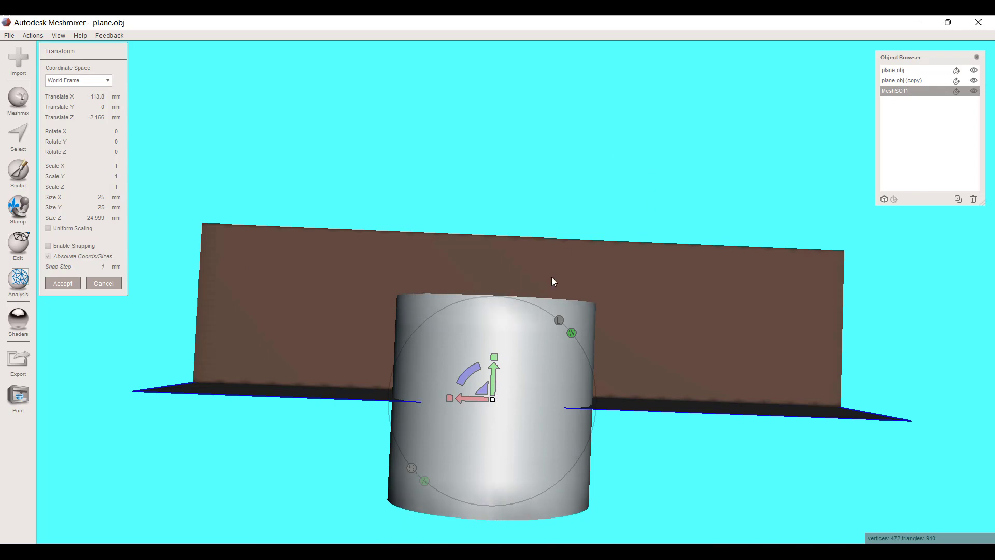
right_drag(540, 359, 456, 351)
drag(434, 325, 414, 323)
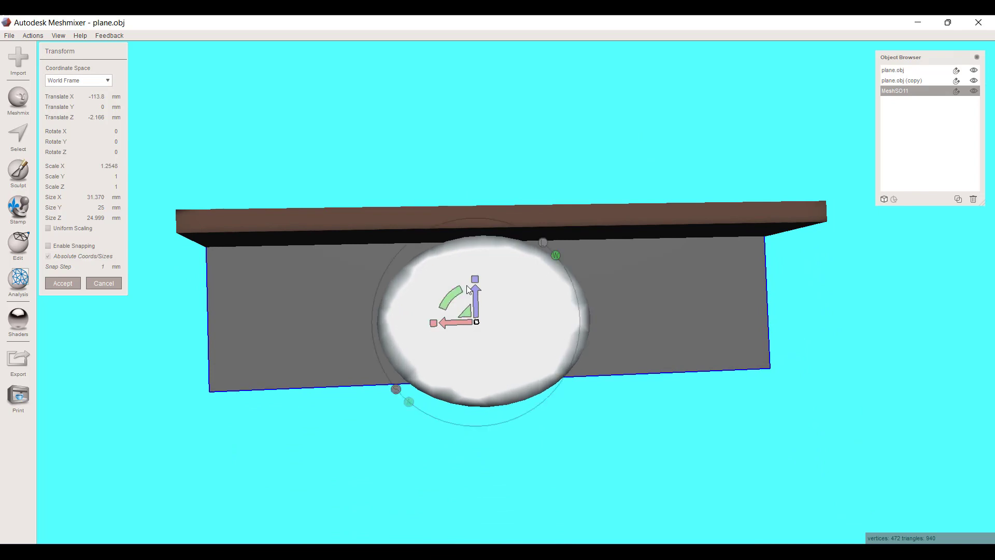
drag(475, 279, 480, 262)
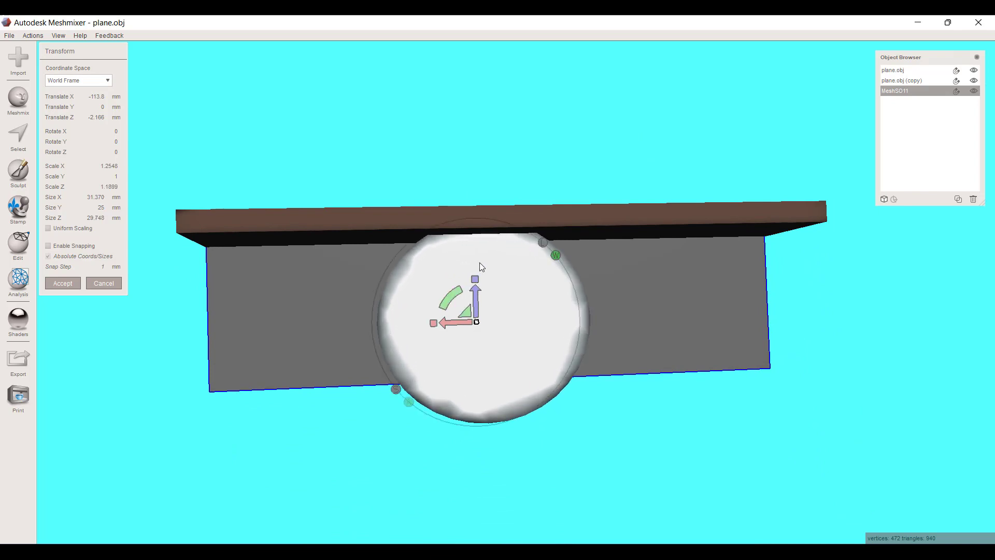
click(96, 197)
text(68)
key(Tab)
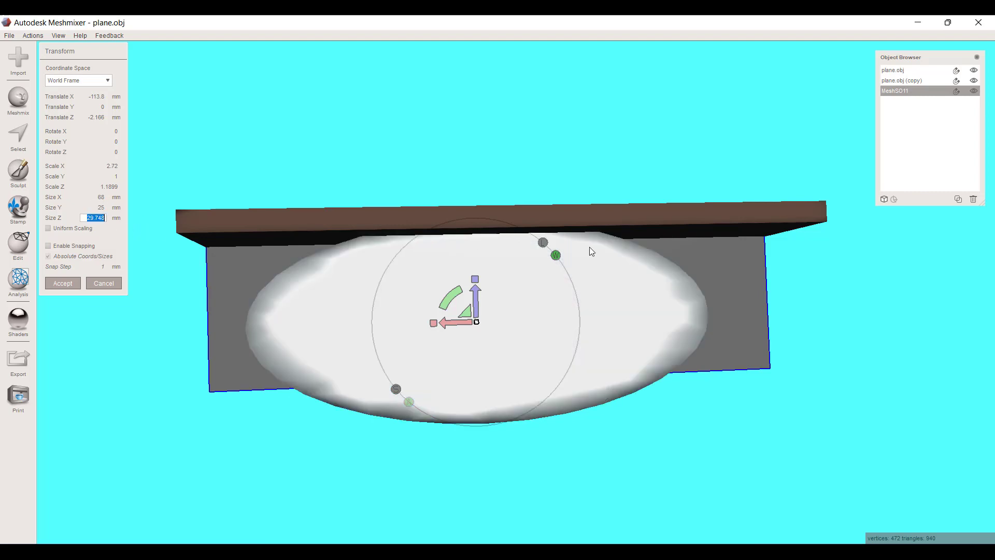
text(68)
key(Tab)
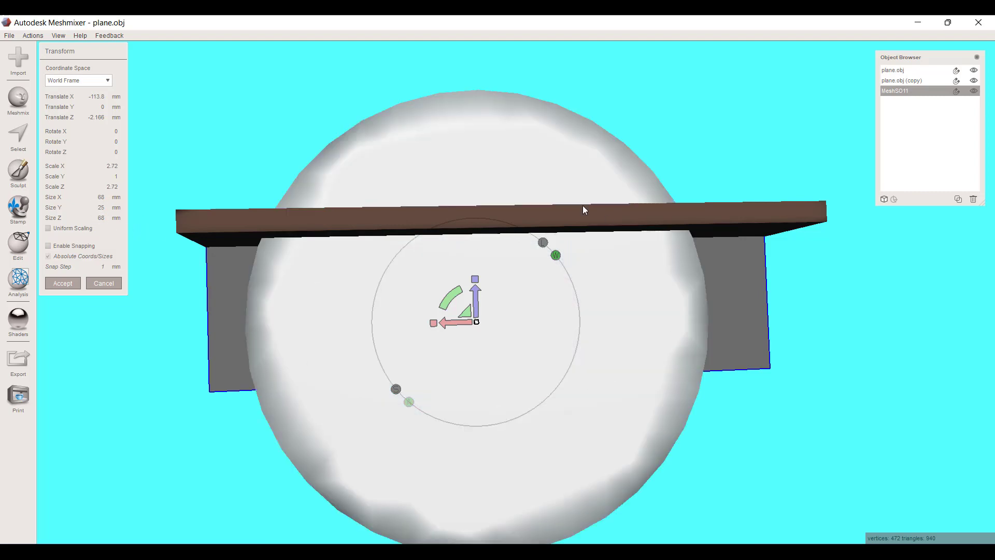
- Centre the cylinder along the wall at about -117.2 mm in X, and raise it above the wall to about 42 mm in both Y and Z
scroll(593, 325, down, 3)
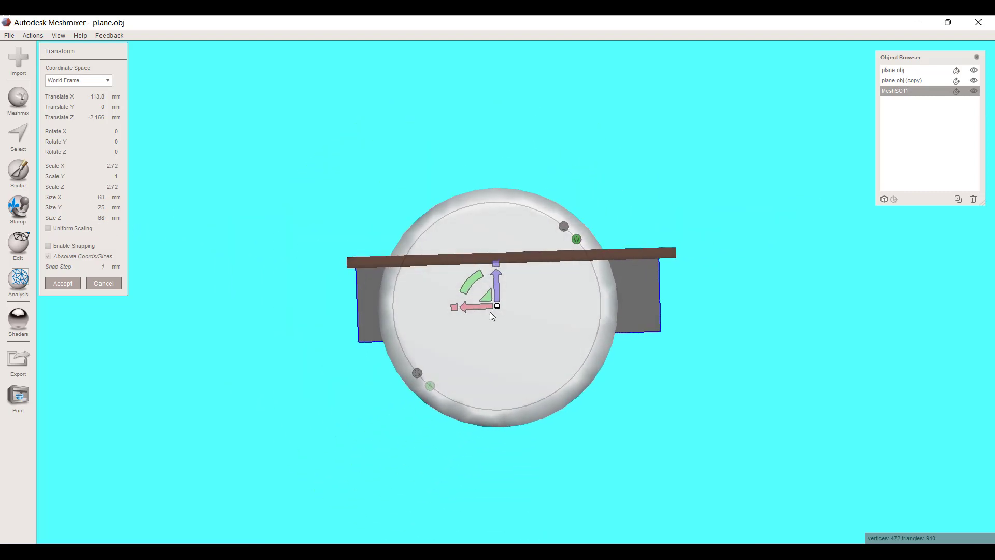
drag(492, 310, 503, 306)
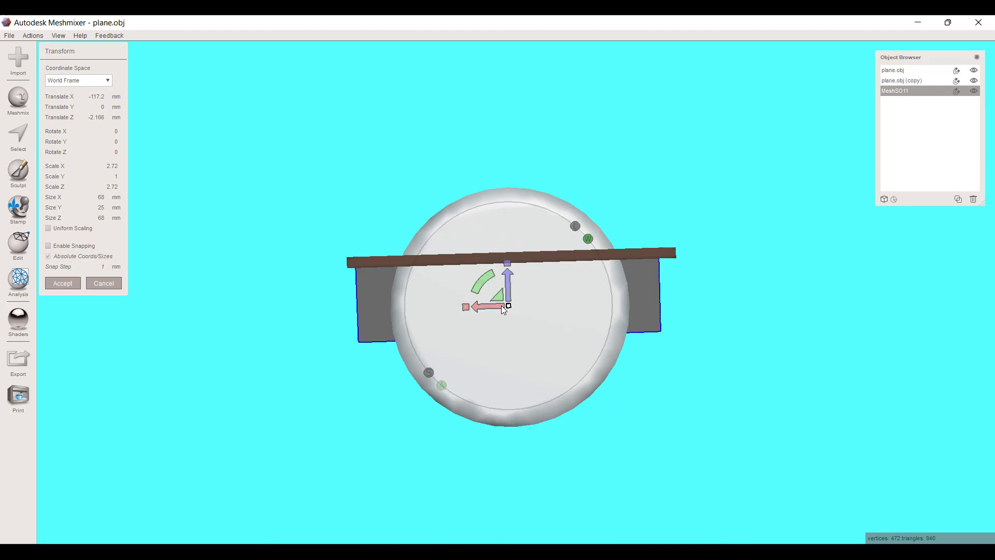
right_drag(639, 362, 496, 193)
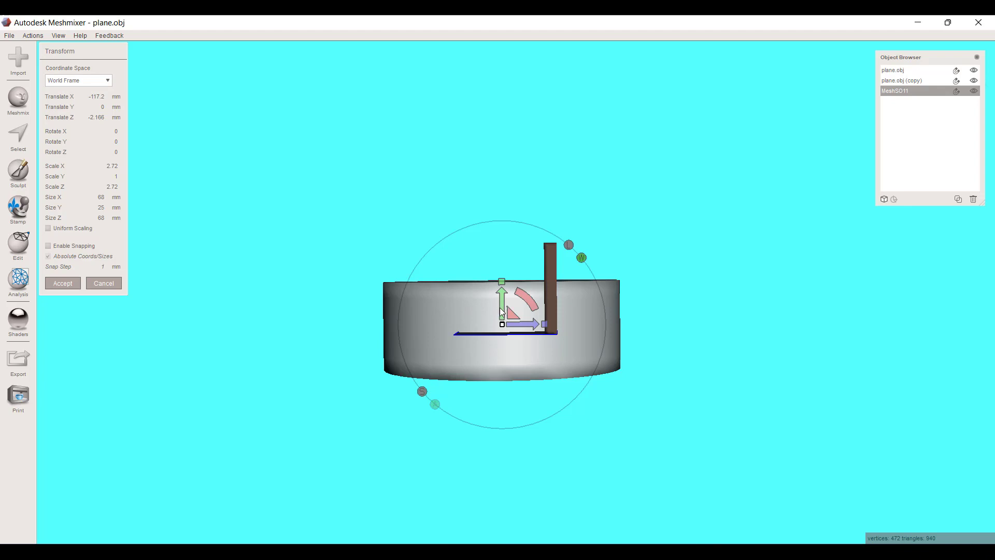
drag(500, 308, 677, 201)
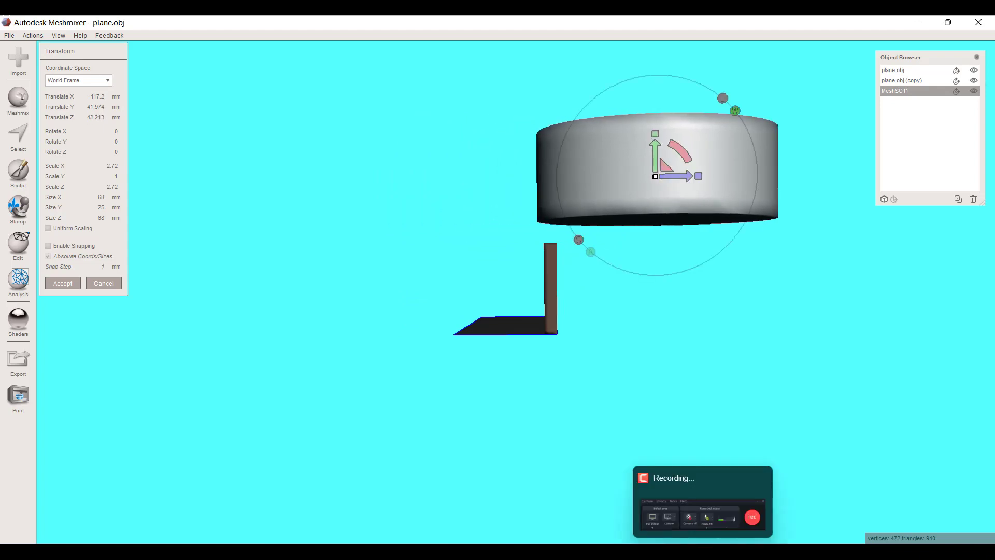
- Switch to Presentation4 in PowerPoint and review slide 3 for how the bottle is oriented over the tank
mouse_move(599, 522)
click(700, 498)
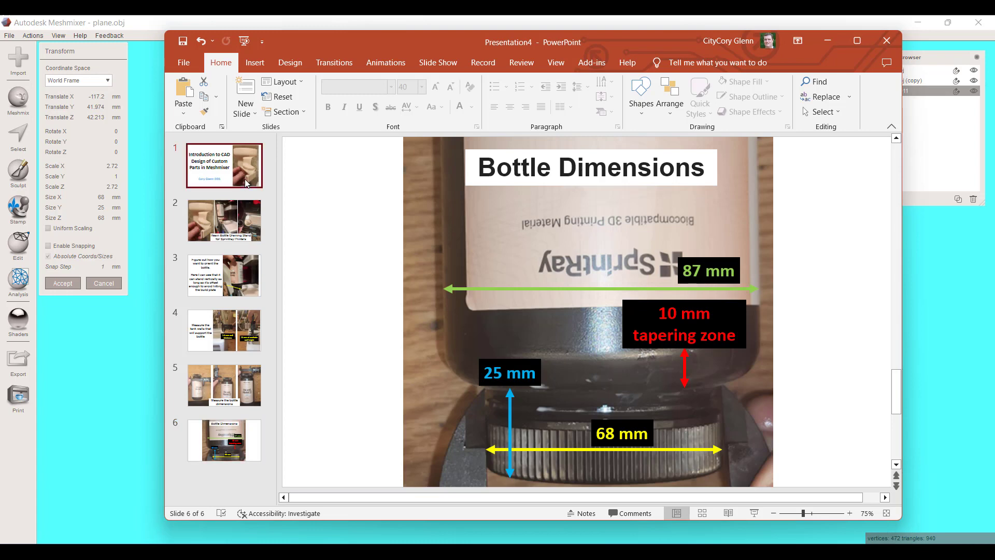
key(Down)
key(Down)
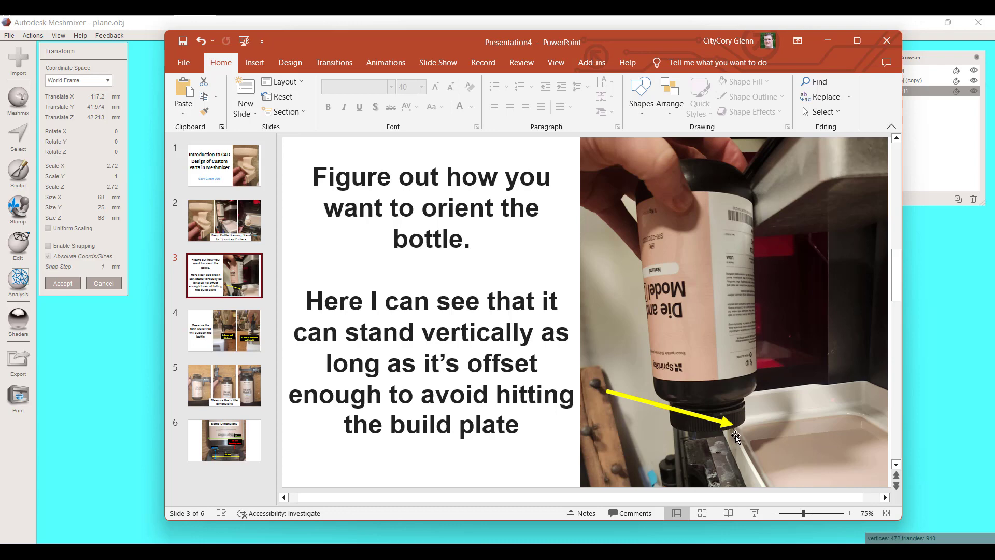
- Return to Meshmixer and move the cylinder to about 68 mm in Y and about 45 mm in Z, accepting the transform
click(940, 288)
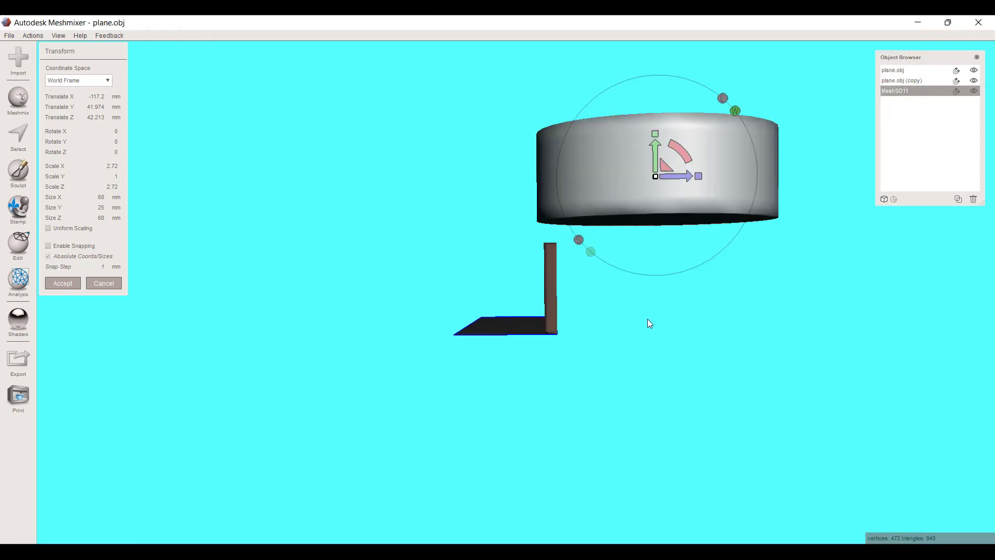
right_drag(648, 318, 638, 315)
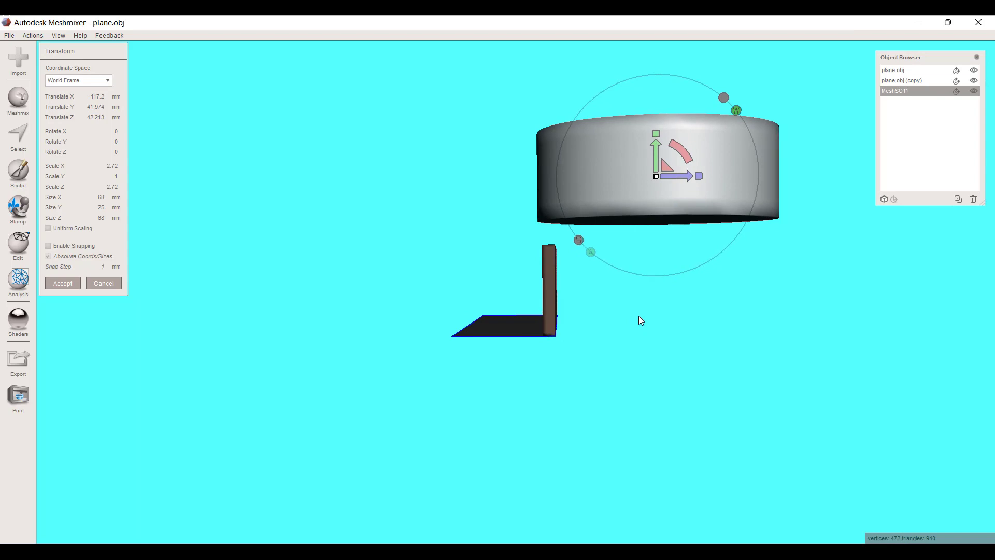
drag(683, 177, 693, 176)
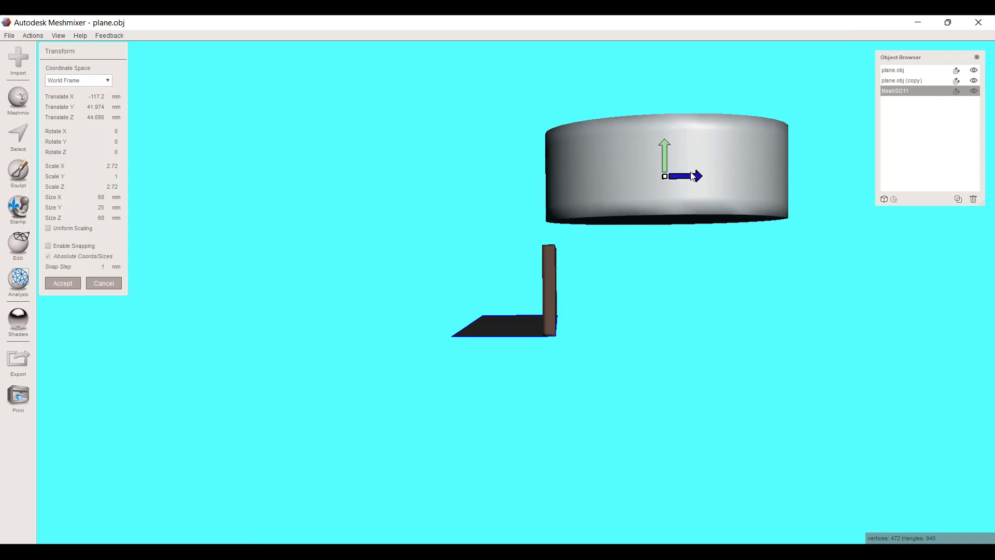
right_drag(674, 301, 613, 394)
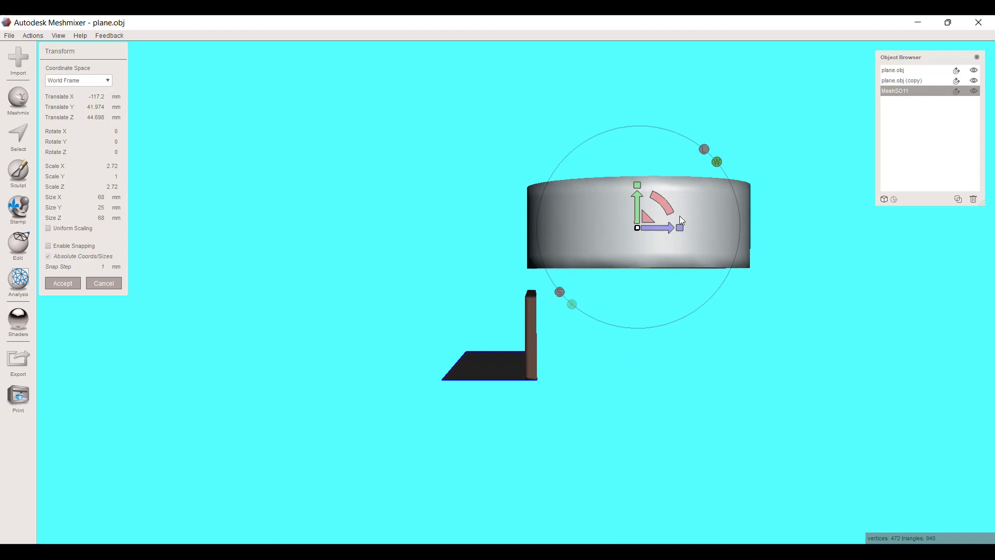
drag(637, 216, 645, 127)
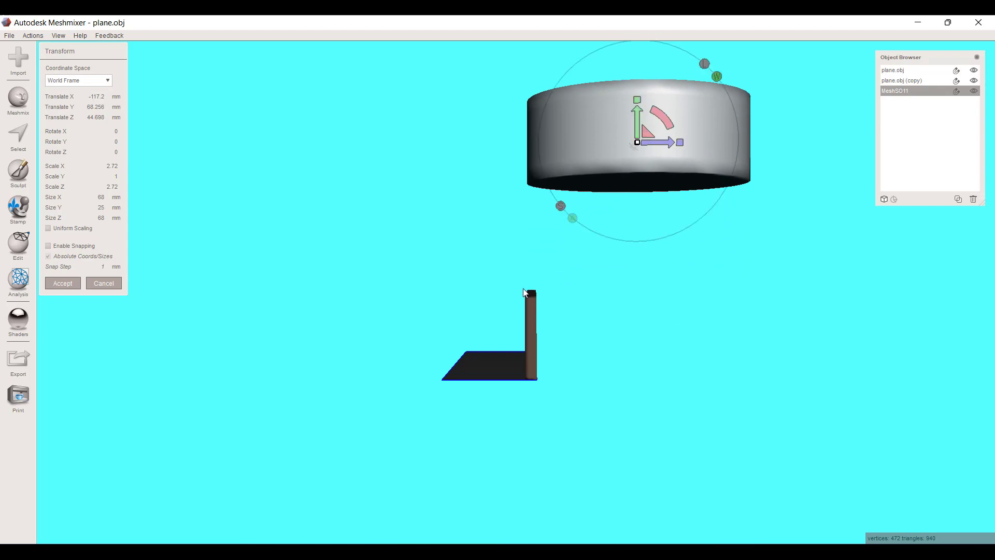
right_drag(459, 318, 538, 357)
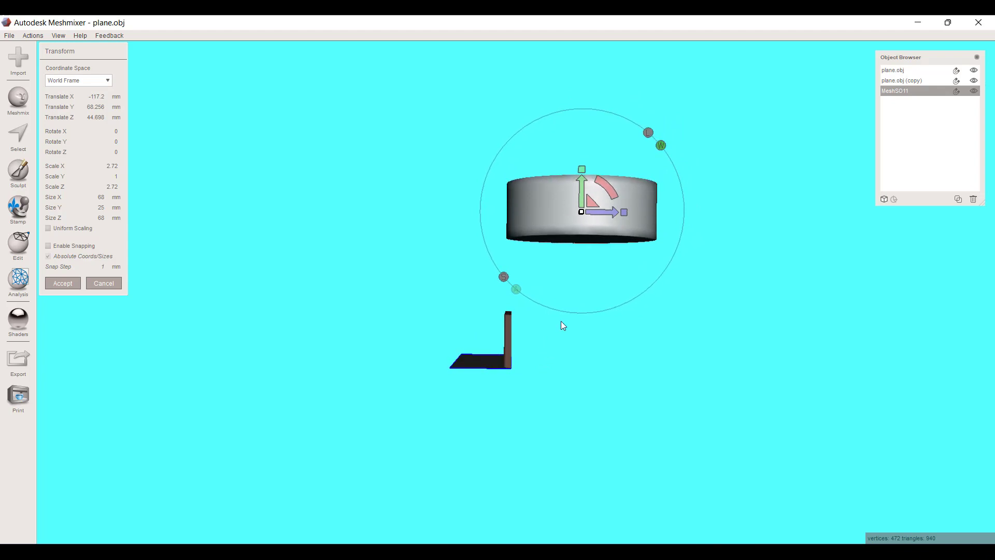
click(62, 284)
- Duplicate the cap cylinder and raise the copy above it with a Translate Y of 35 mm
right_drag(431, 316, 477, 347)
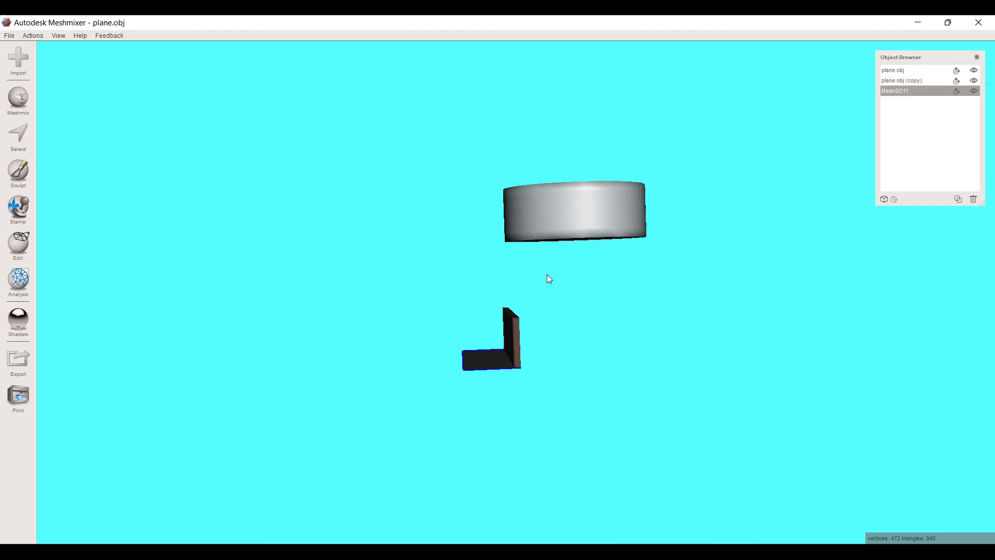
right_drag(536, 296, 553, 310)
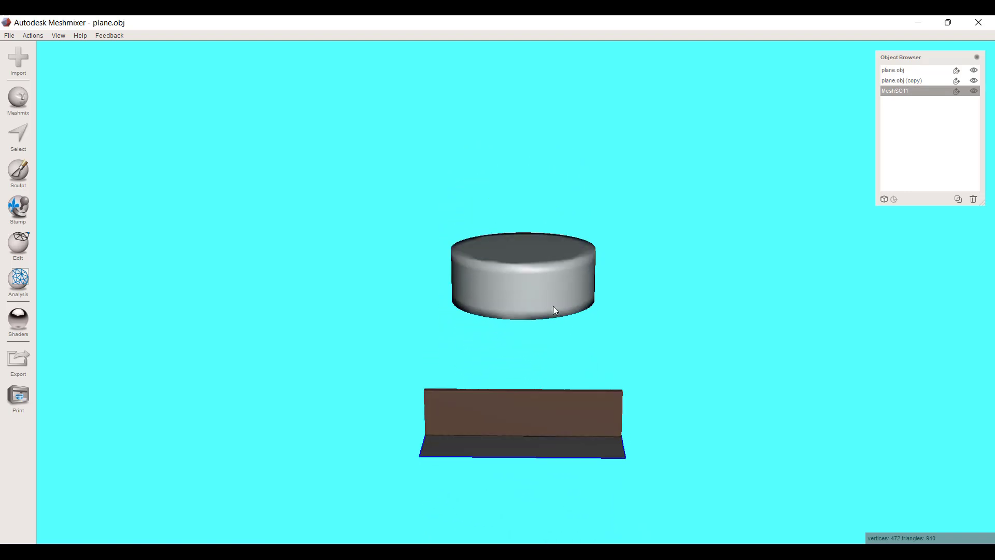
click(17, 249)
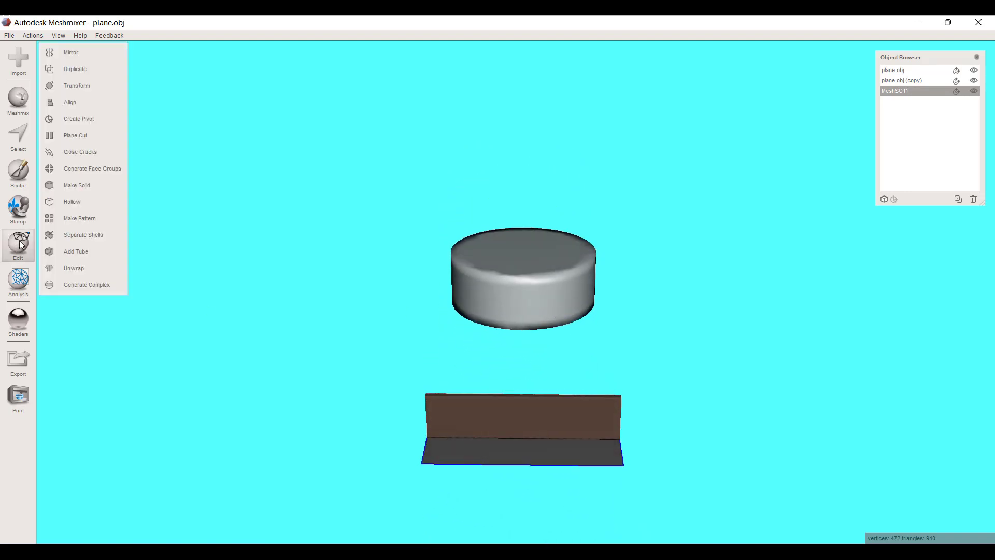
click(86, 70)
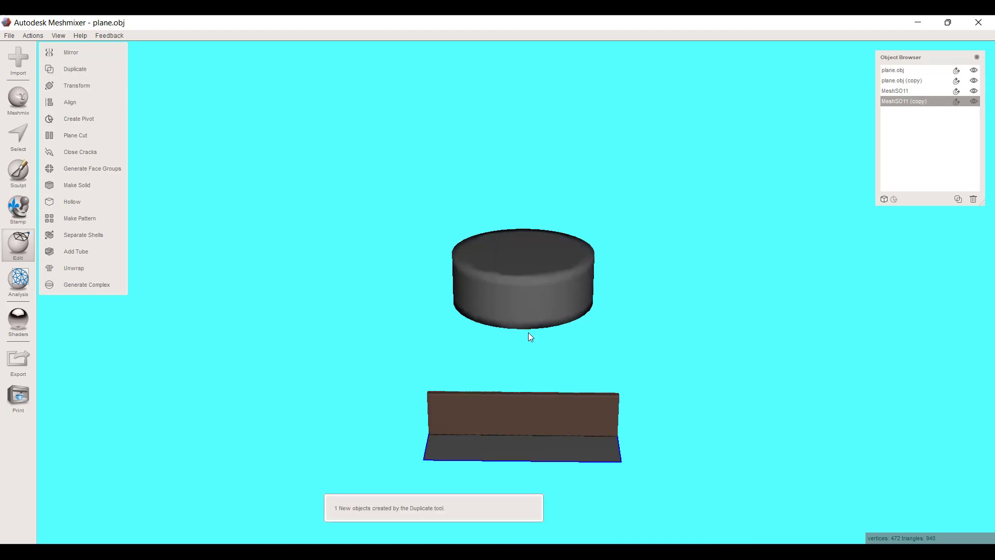
right_drag(527, 332, 527, 301)
key(t)
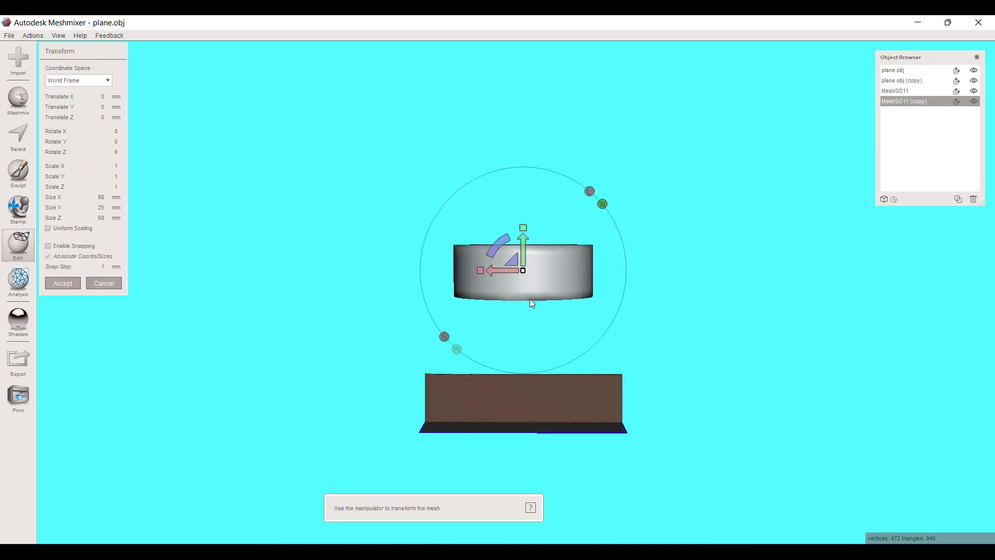
mouse_move(523, 247)
mouse_down()
mouse_move(535, 170)
mouse_move(530, 254)
mouse_move(531, 245)
mouse_up()
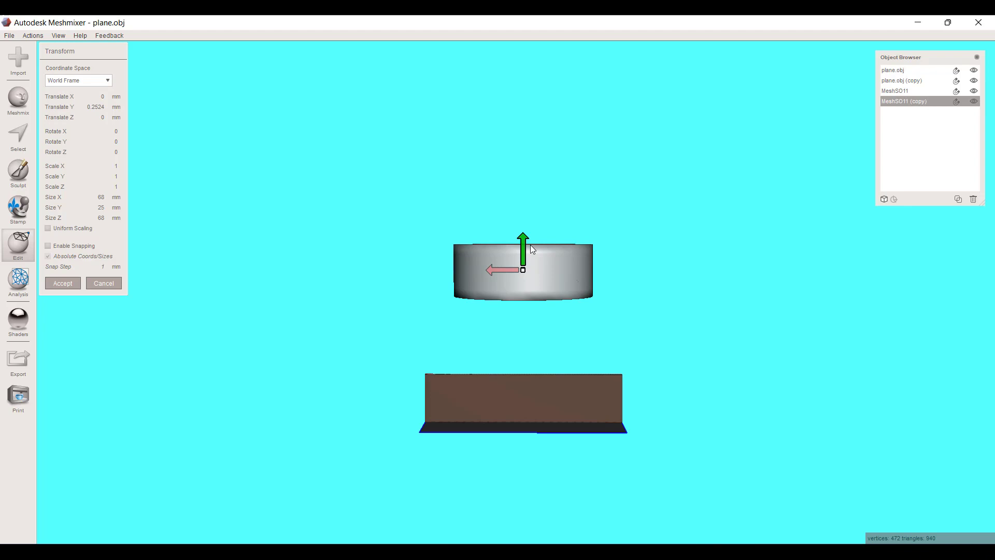
drag(530, 242, 545, 187)
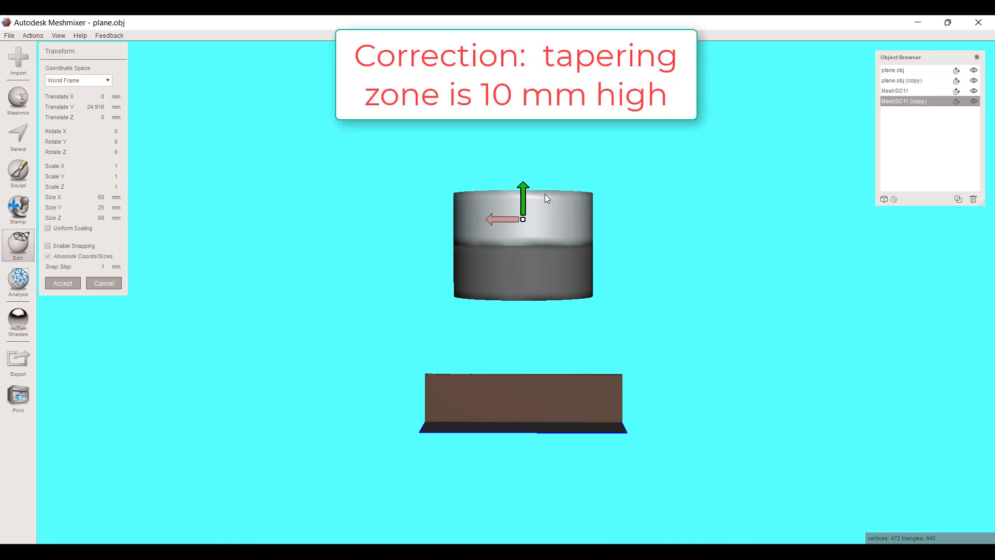
drag(545, 198, 555, 171)
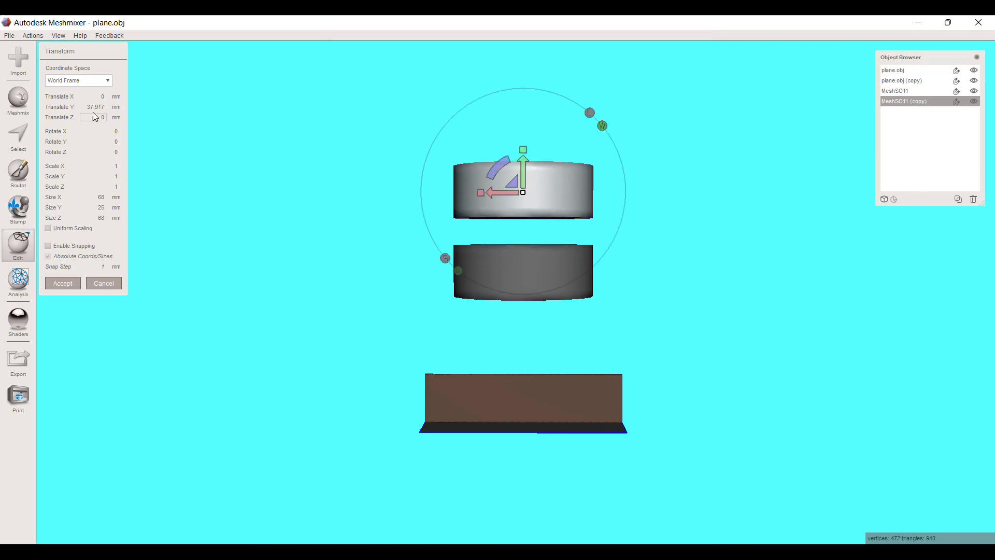
drag(93, 108, 403, 137)
text(35)
key(Return)
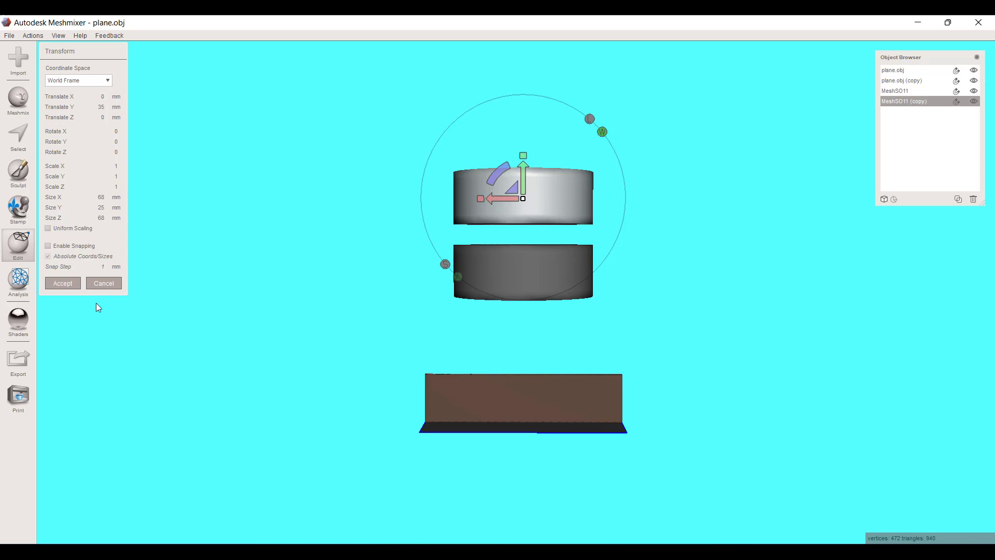
- Switch to Presentation4 in PowerPoint, read the bottle body's width on the Bottle Dimensions slide and return to Meshmixer
right_drag(384, 305, 384, 422)
mouse_move(508, 325)
right_down()
mouse_move(496, 350)
mouse_move(508, 321)
right_up()
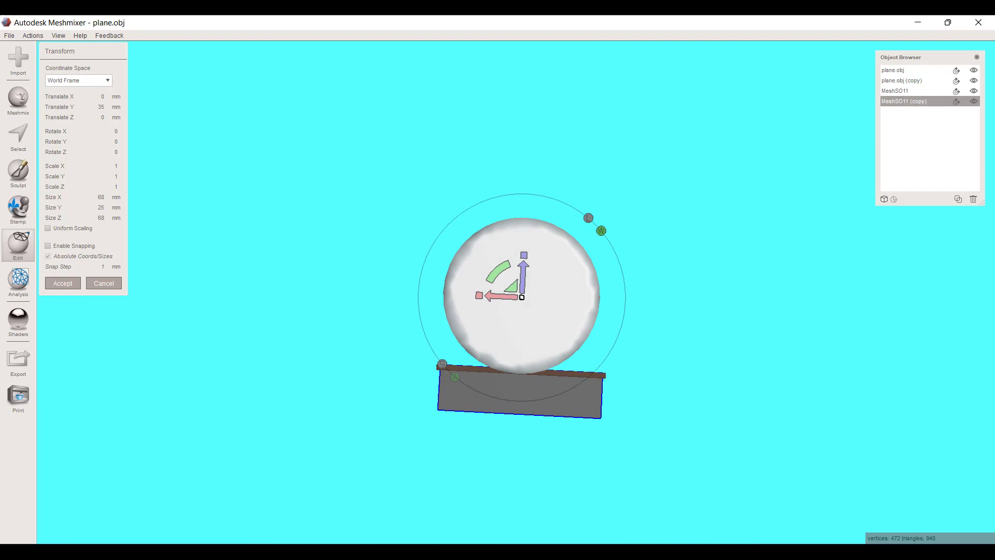
mouse_move(560, 552)
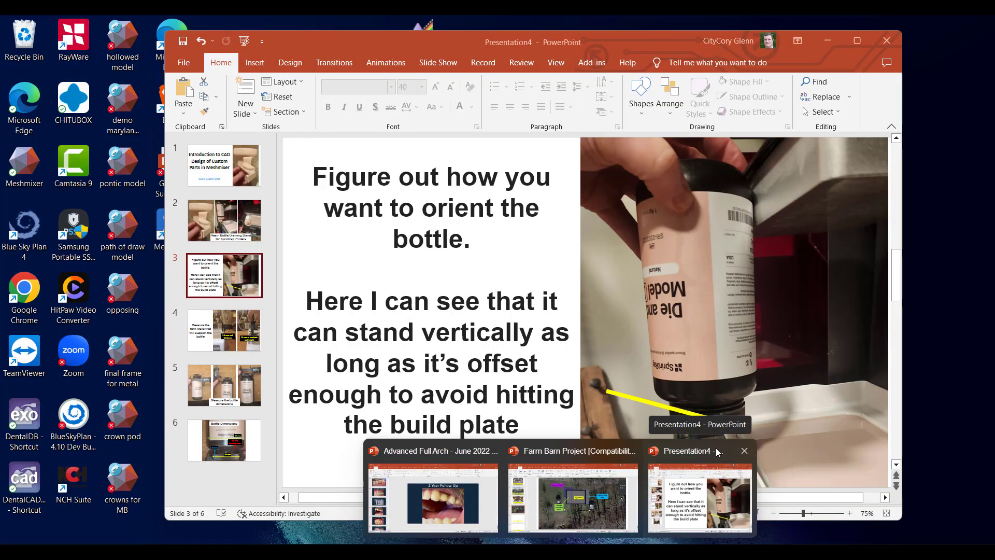
click(717, 448)
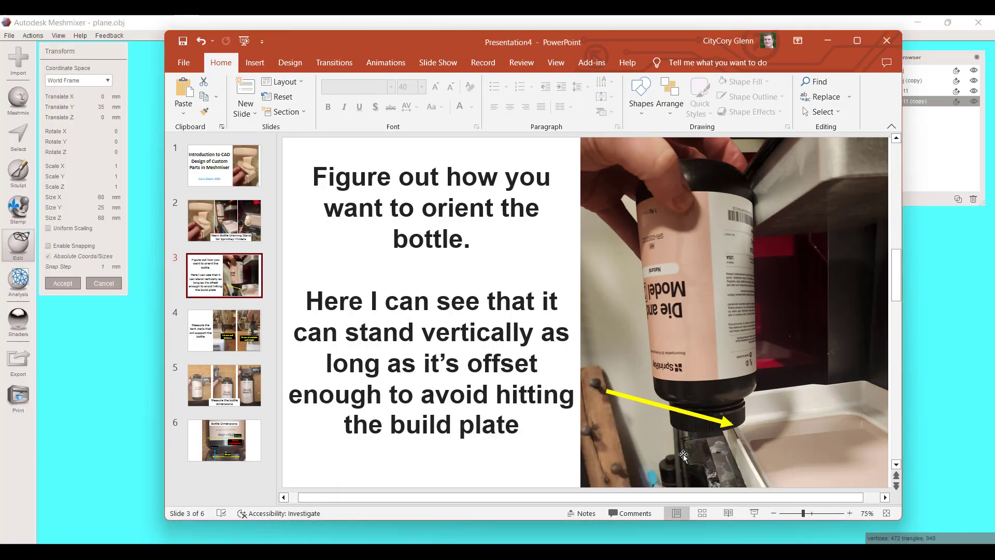
click(209, 439)
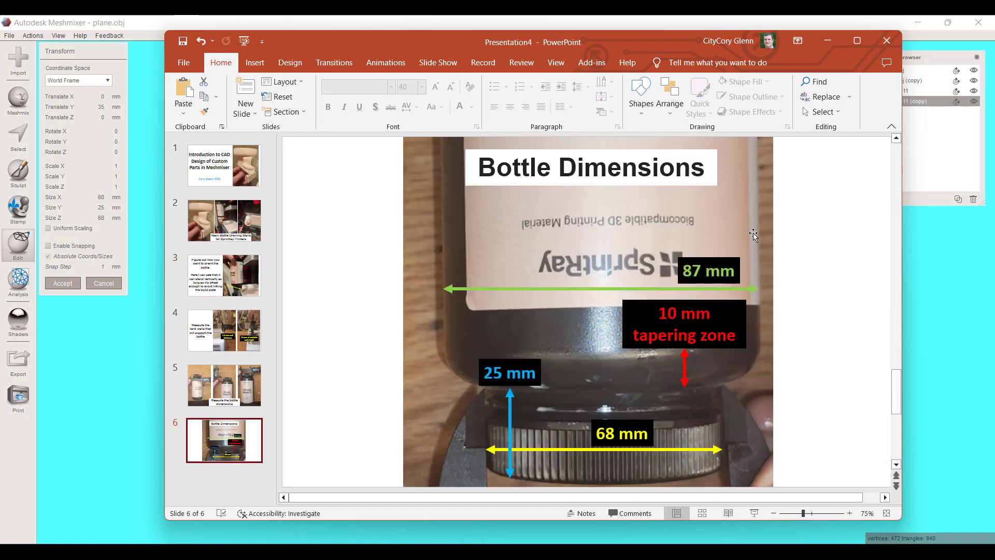
click(940, 261)
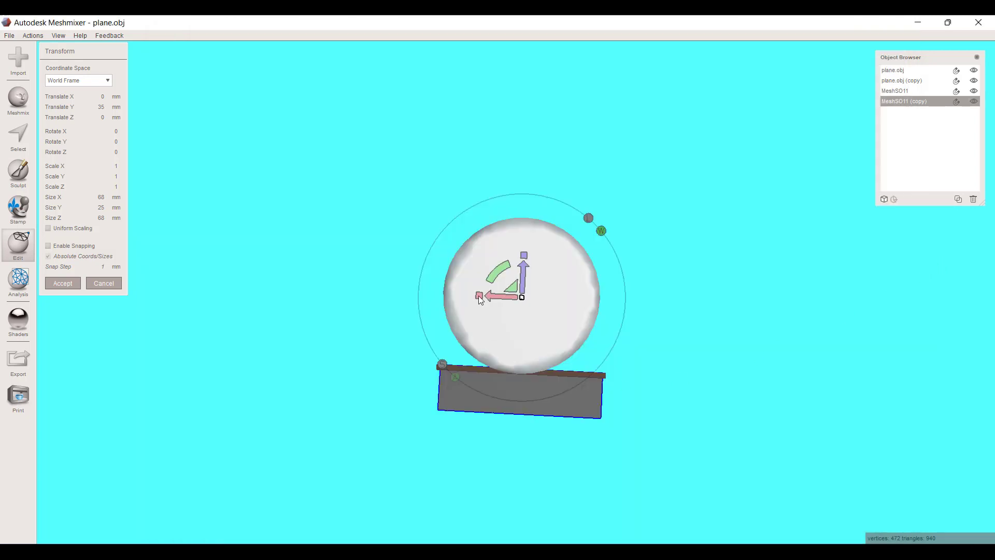
- Widen the duplicated cylinder to the bottle body with Size X 87 mm and Size Z 87 mm, and accept the transform
drag(480, 296, 460, 293)
drag(524, 254, 523, 235)
drag(85, 197, 628, 225)
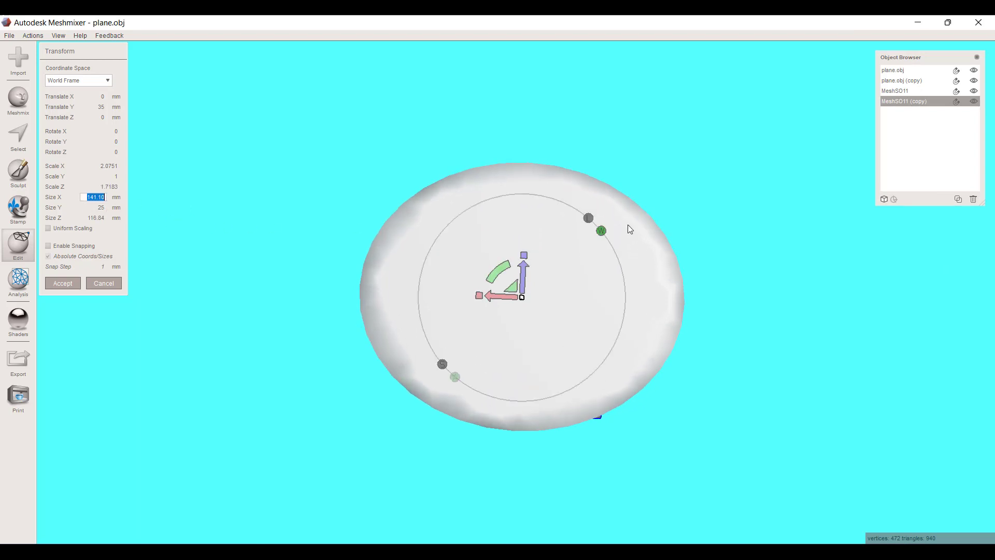
text(87)
click(87, 218)
drag(88, 221, 350, 222)
text(87)
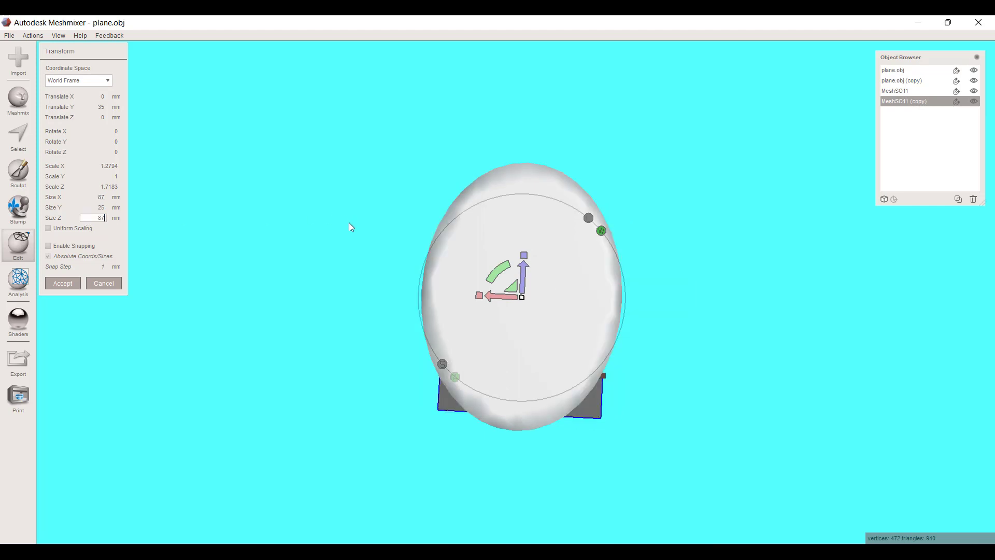
key(Return)
right_drag(387, 294, 422, 204)
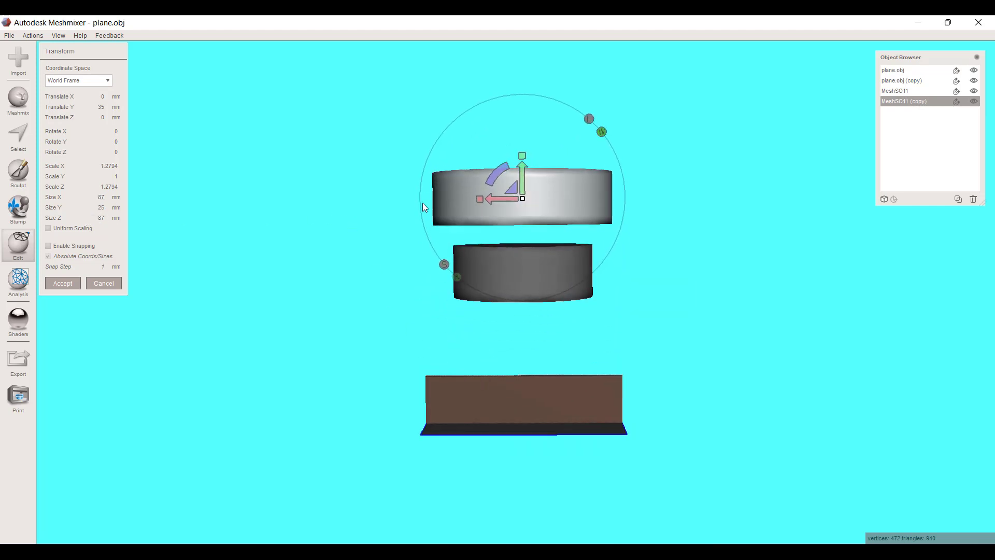
click(62, 283)
- Examine the two stacked cylinders and the wall bracket from the side and from above to check their alignment and gap
scroll(476, 299, up, 4)
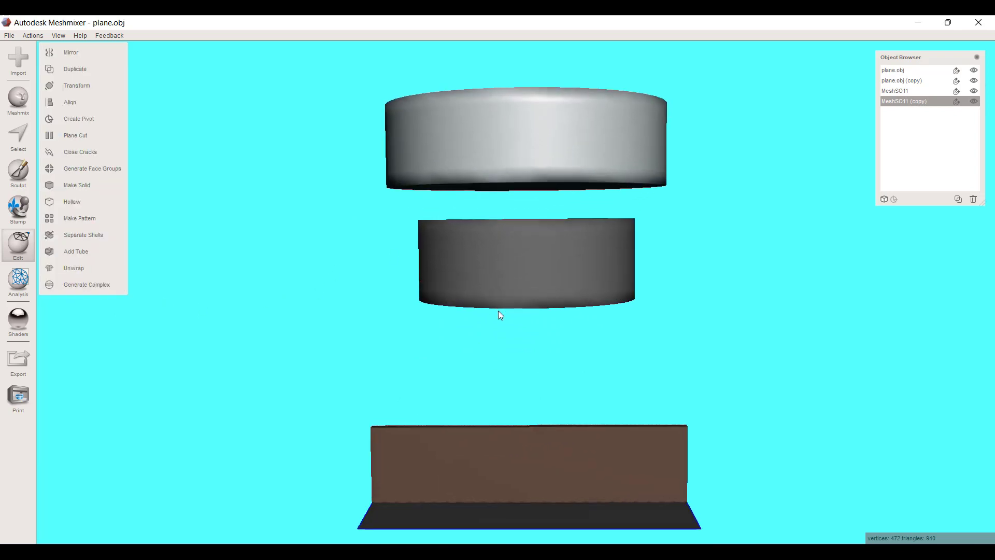
right_drag(498, 312, 453, 189)
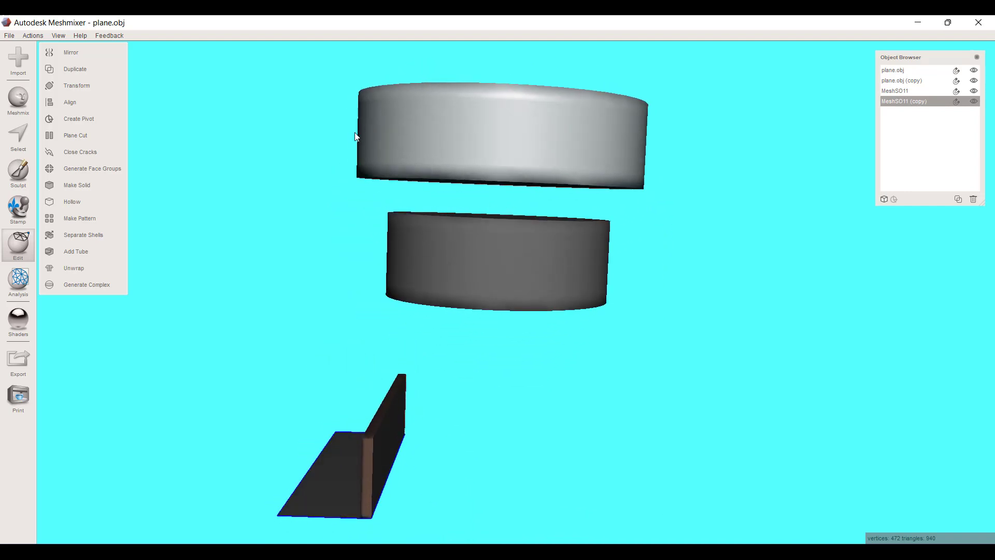
right_drag(371, 150, 514, 190)
scroll(521, 192, down, 6)
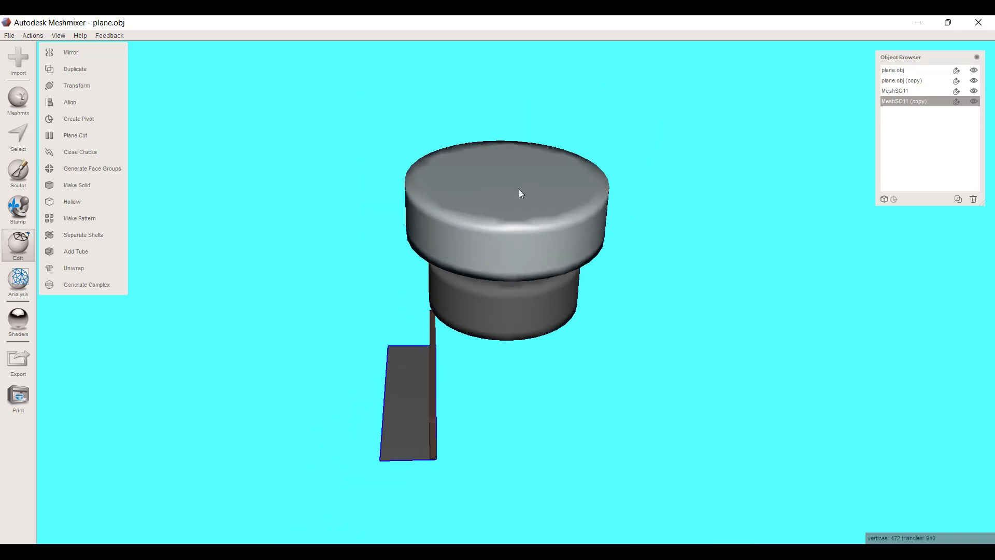
right_drag(530, 240, 532, 339)
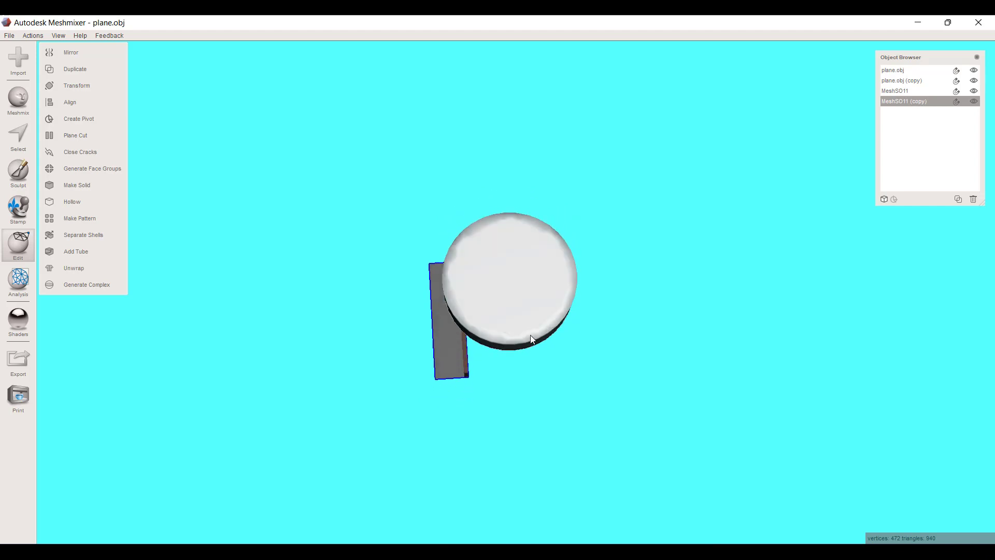
right_drag(468, 285, 538, 243)
scroll(539, 231, up, 4)
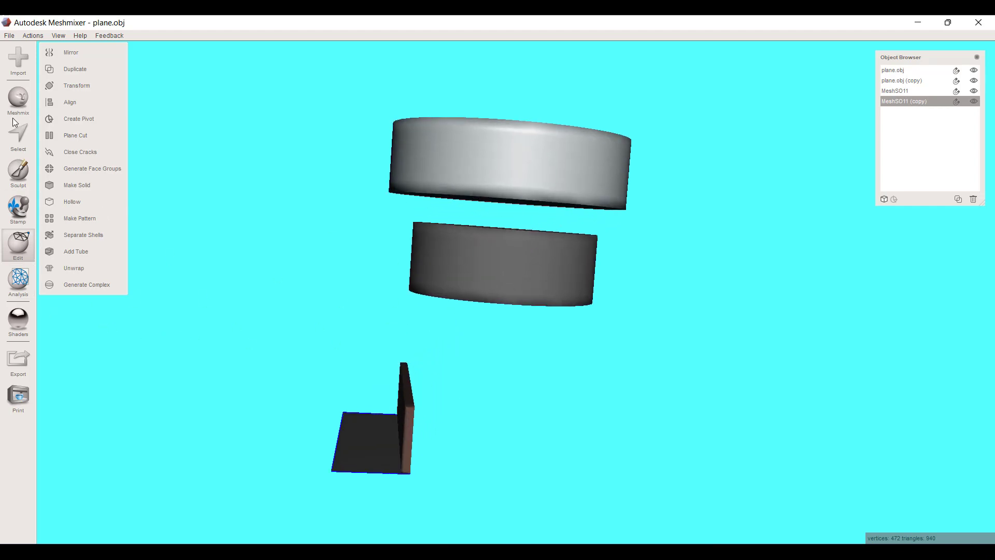
click(17, 132)
right_drag(232, 187, 530, 201)
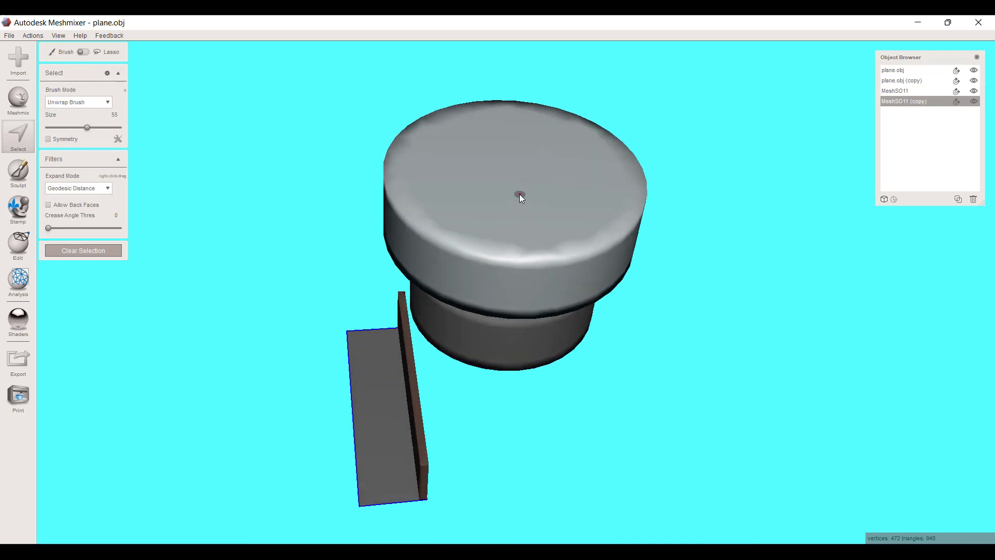
right_drag(415, 249, 472, 205)
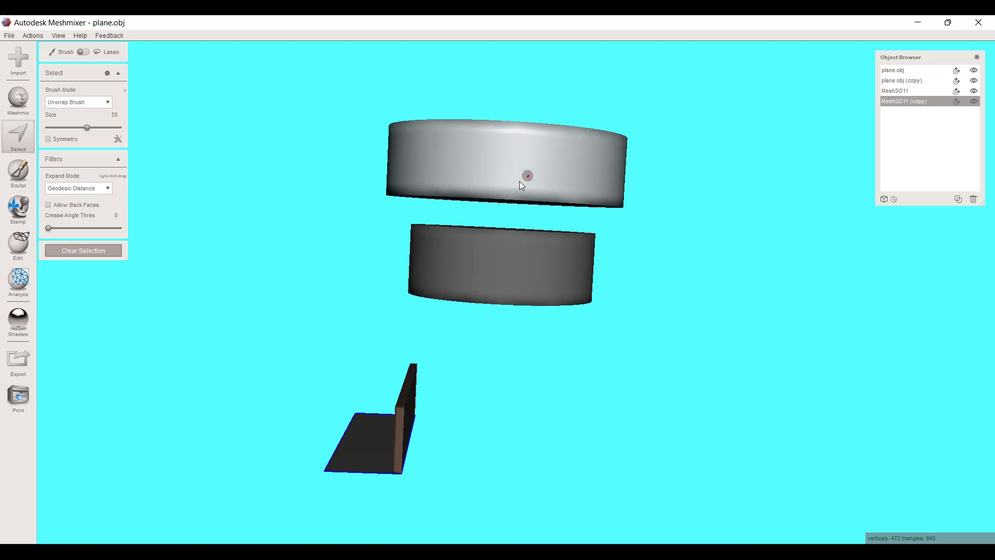
key(ctrl+t)
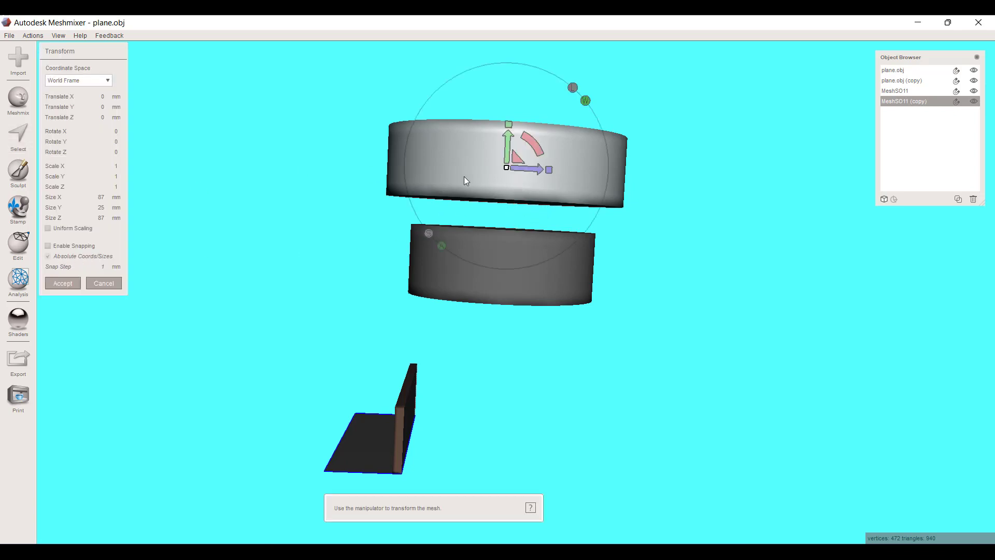
drag(509, 126, 509, 127)
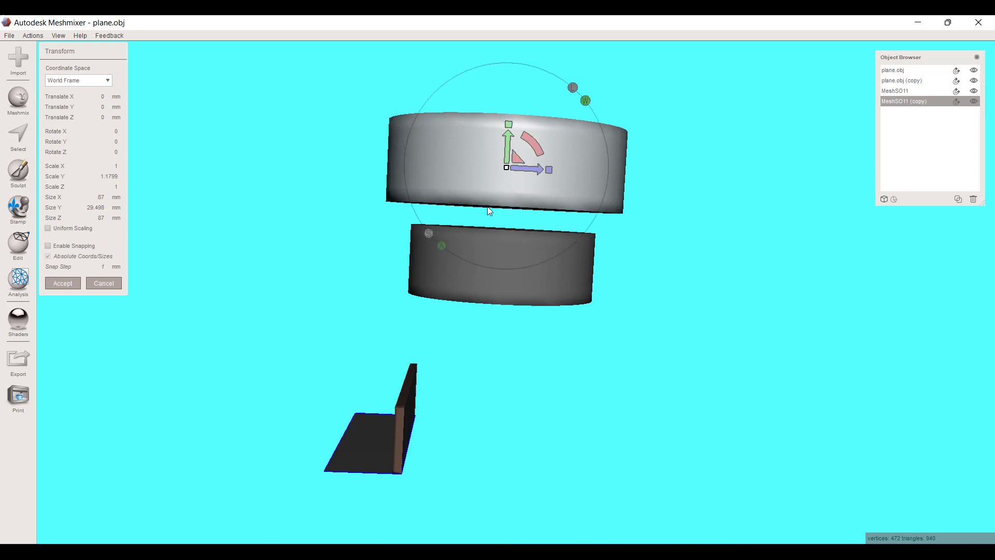
click(104, 284)
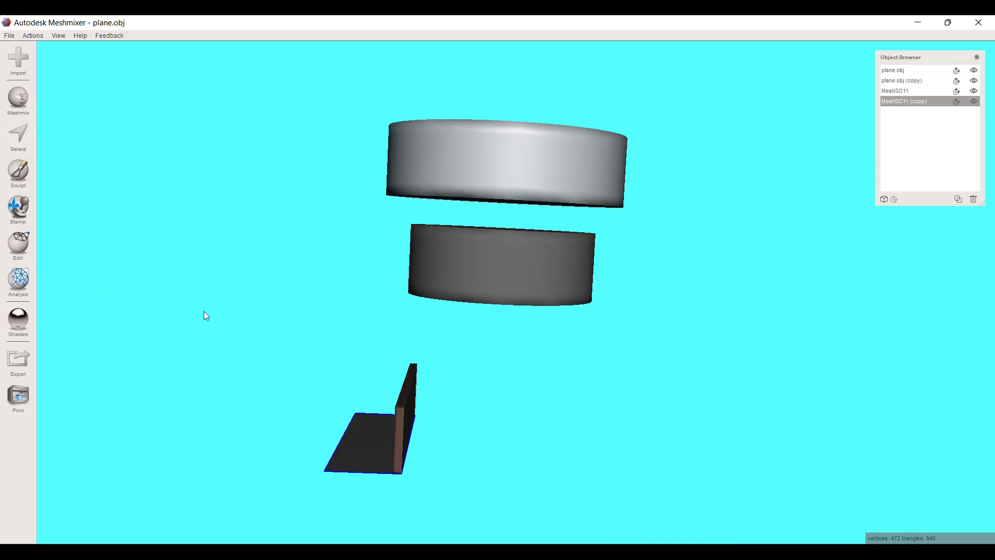
right_drag(311, 288, 491, 220)
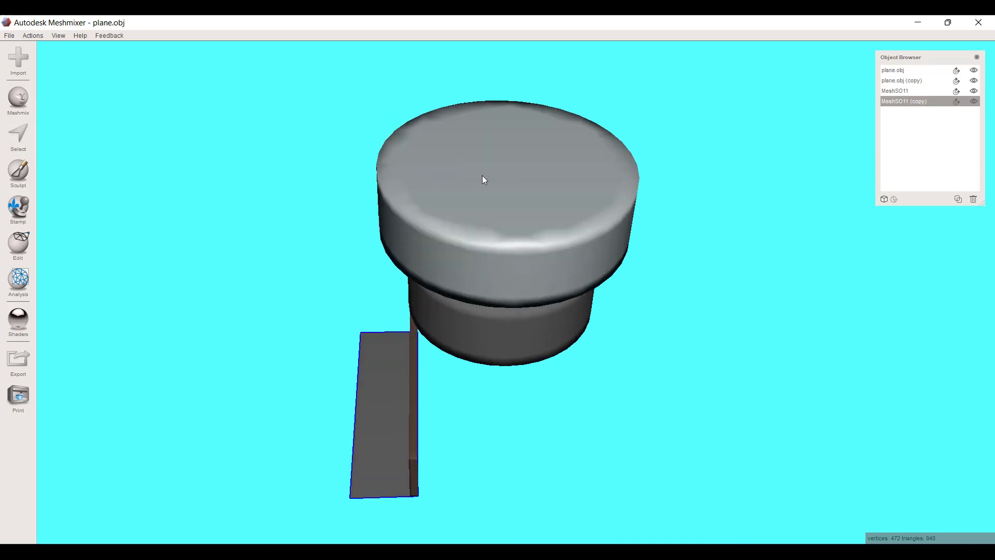
right_drag(500, 181, 494, 139)
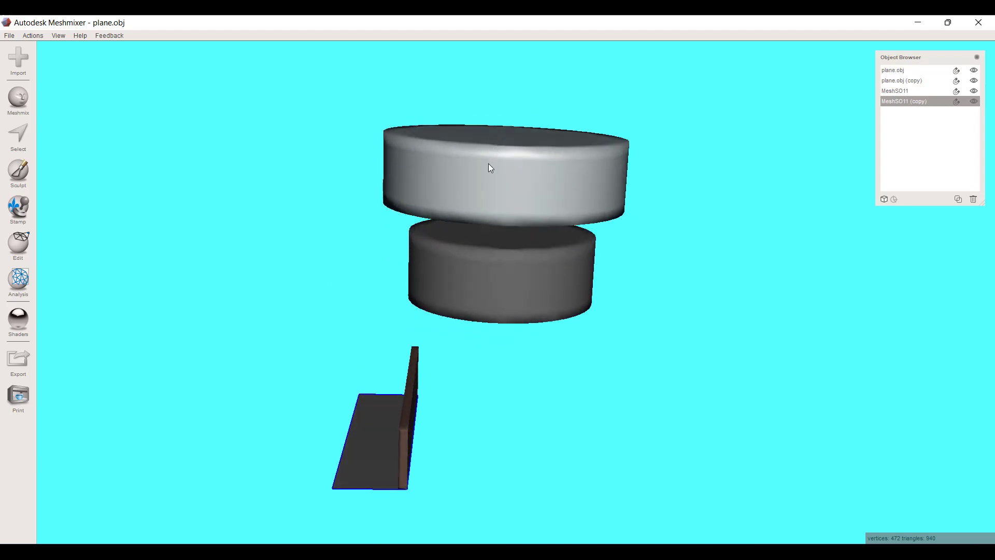
- Generate face groups on the upper cylinder in Edge Angle mode with an angle threshold of 10, and accept them
click(17, 248)
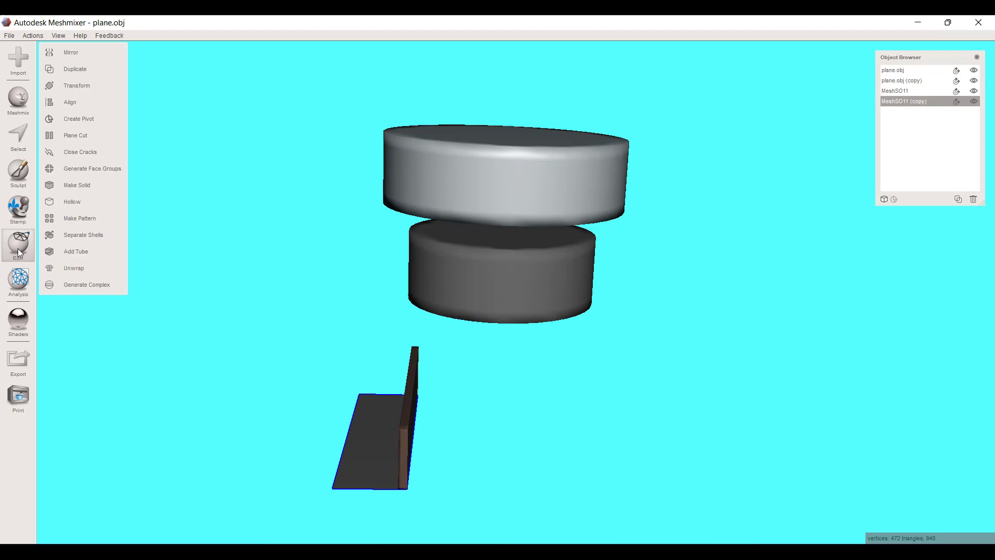
click(79, 169)
right_drag(369, 206, 384, 312)
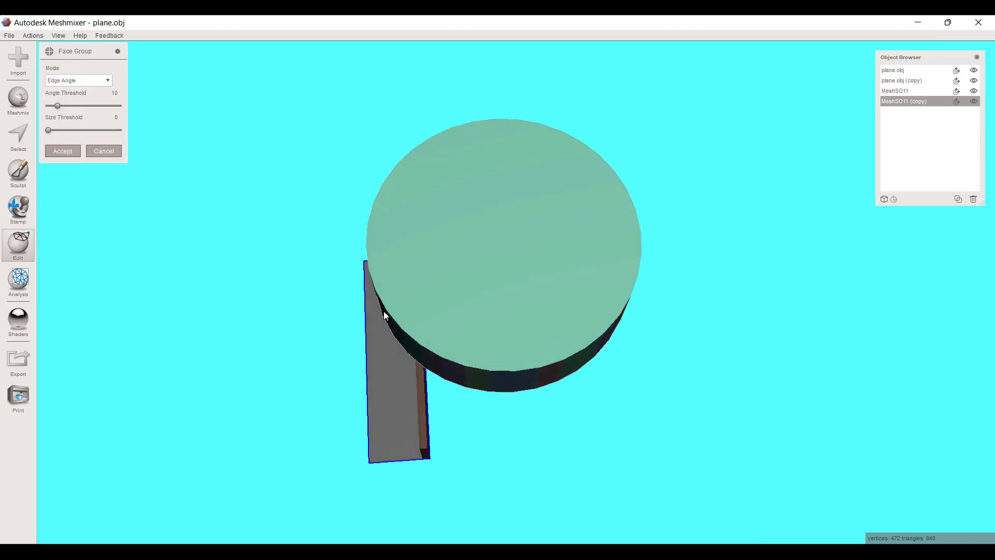
click(62, 151)
- Select the upper cylinder's top face, extrude it with an offset of 90 mm and accept the extrusion
click(18, 136)
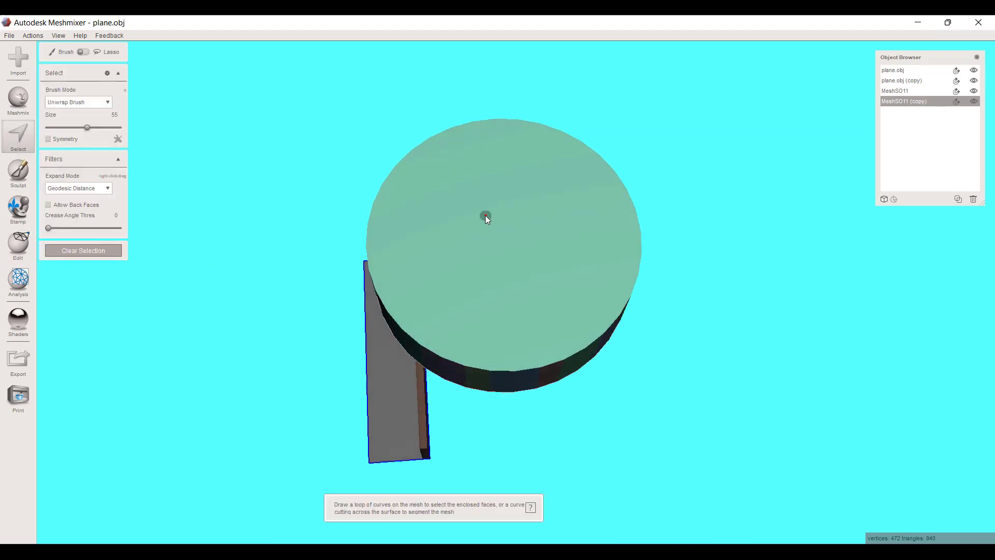
click(486, 229)
right_drag(527, 409, 524, 304)
key(d)
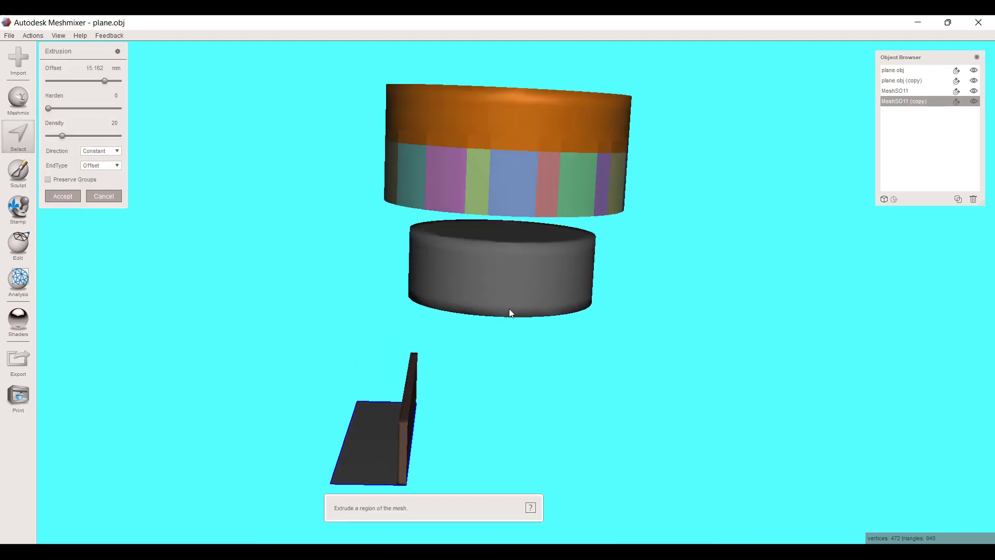
scroll(510, 310, down, 3)
drag(105, 80, 224, 93)
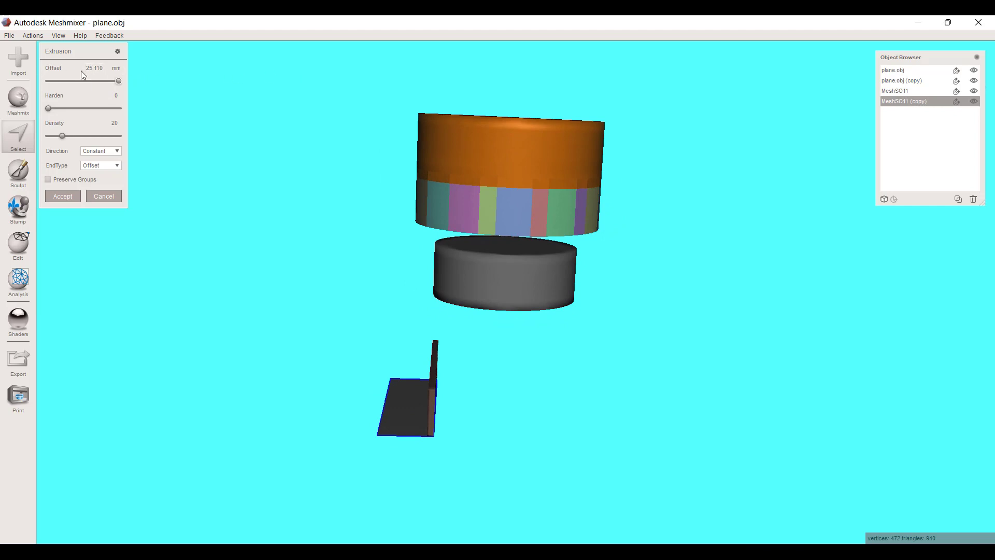
click(93, 68)
text(90)
key(Return)
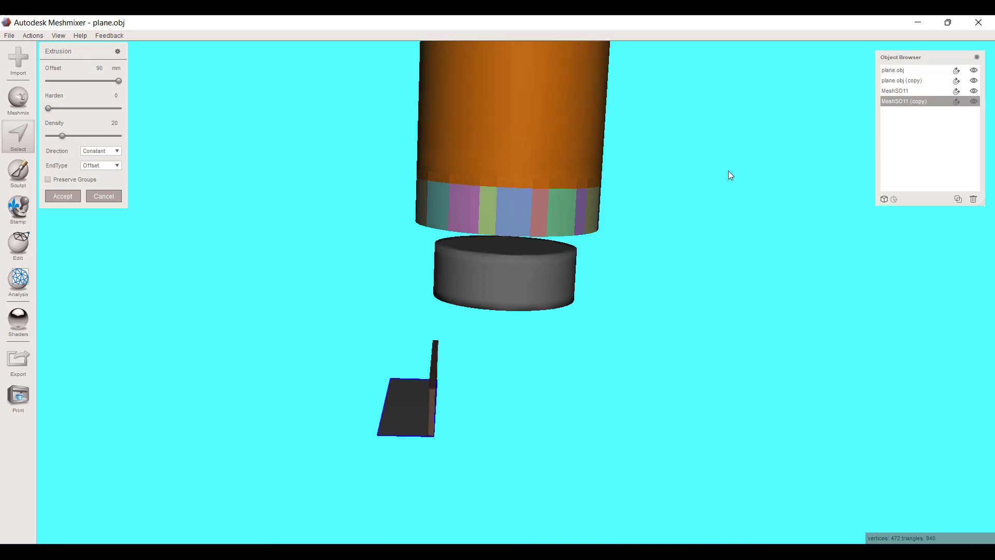
scroll(667, 325, down, 5)
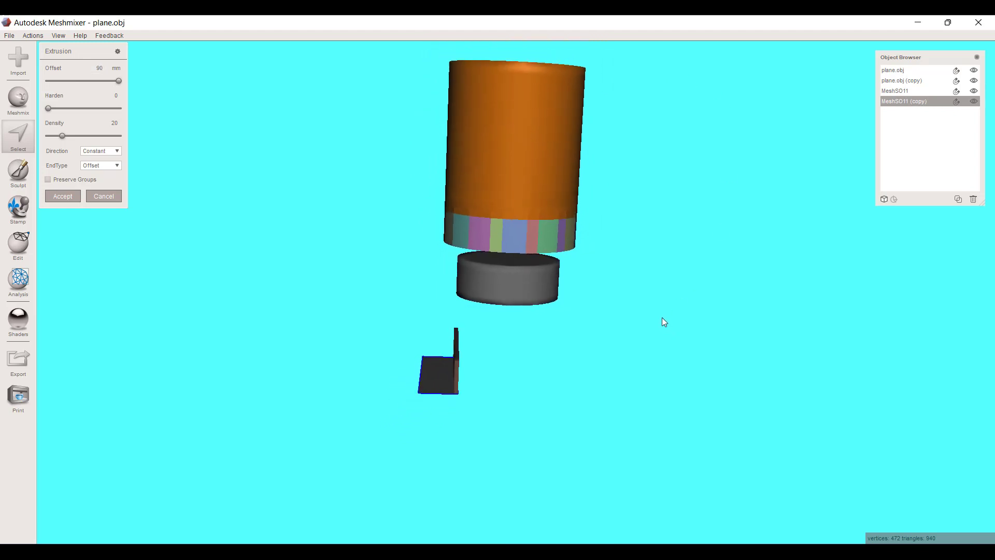
right_drag(633, 436, 564, 427)
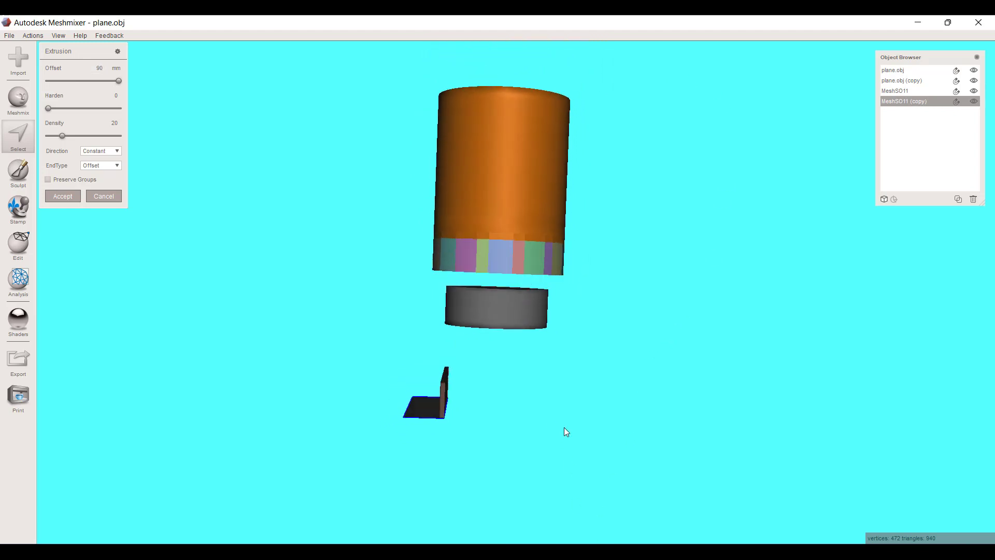
click(63, 196)
- Clear the face selection and combine the cap cylinder and the bottle cylinder into one object
mouse_move(491, 321)
right_down()
mouse_move(493, 296)
mouse_move(490, 318)
right_up()
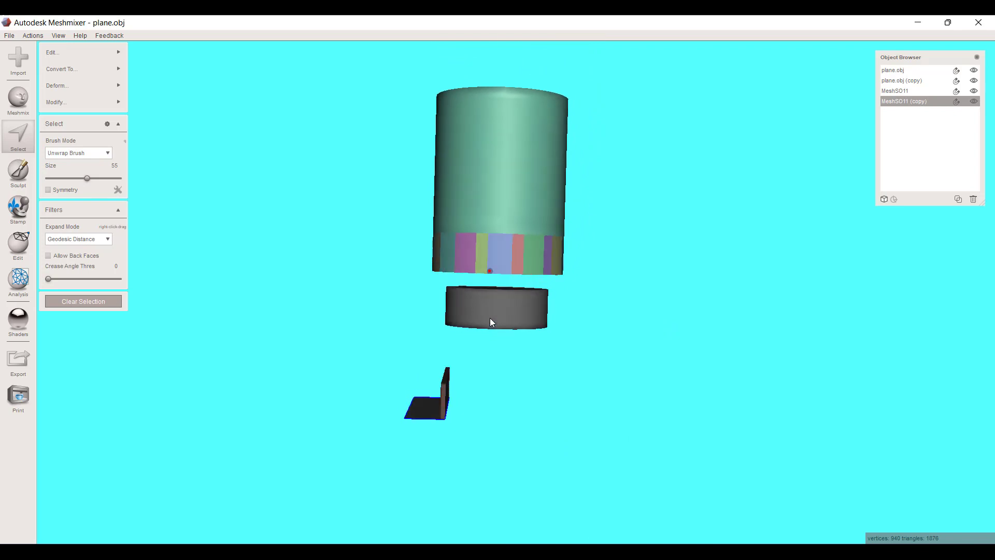
click(84, 302)
shift+click(957, 92)
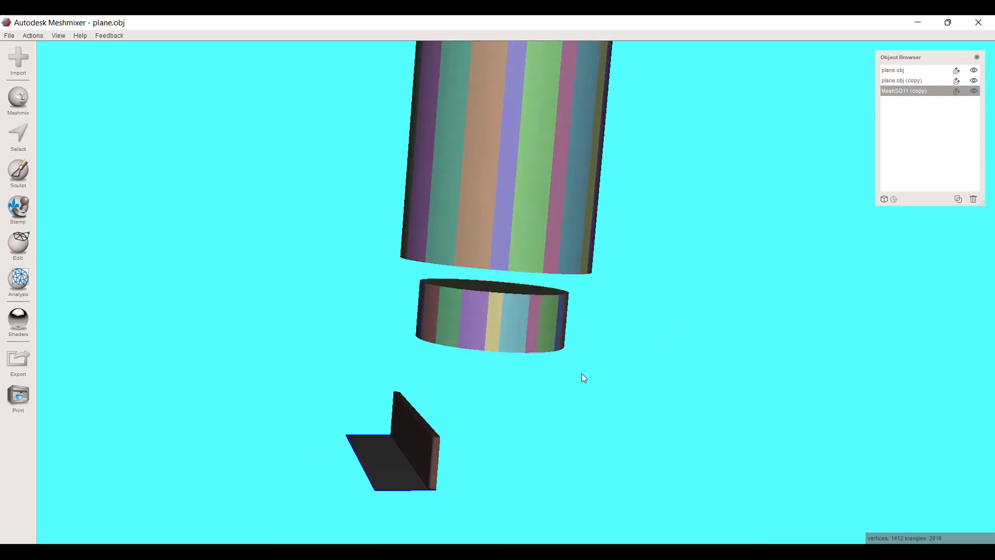
mouse_move(581, 373)
right_down()
mouse_move(565, 365)
mouse_move(577, 362)
right_up()
- Show the wireframe and examine the mesh around the gap between the two combined cylinders
key(w)
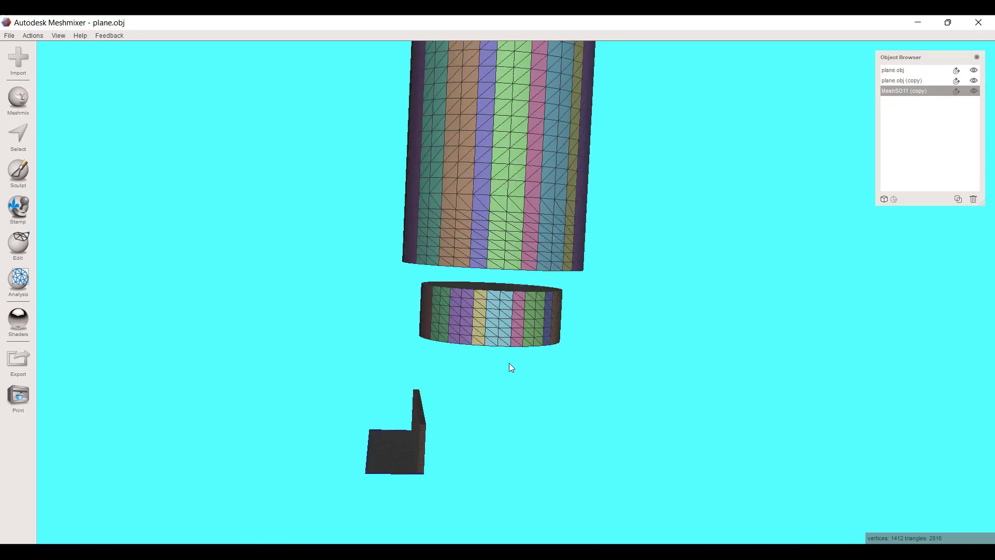
right_drag(511, 366, 525, 387)
scroll(526, 386, up, 6)
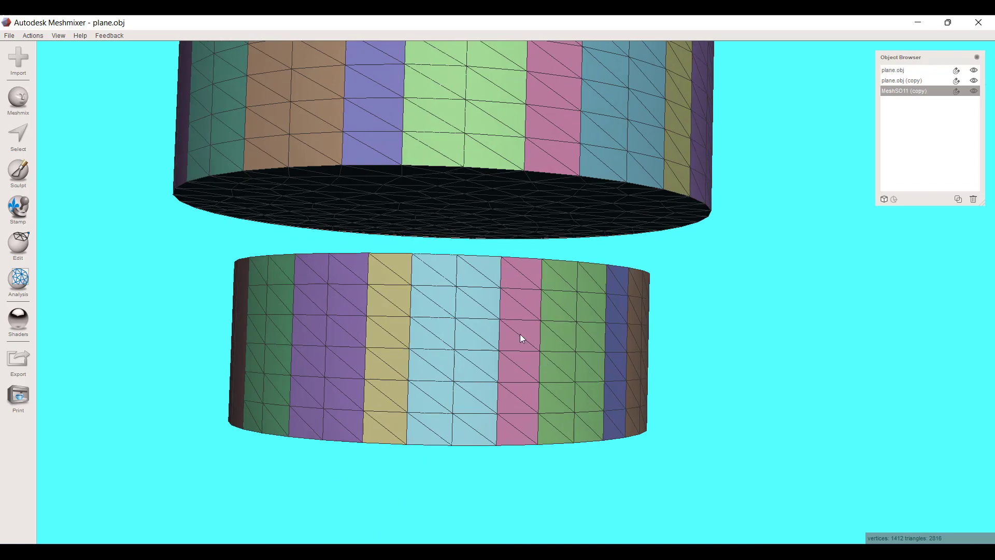
right_drag(521, 334, 518, 383)
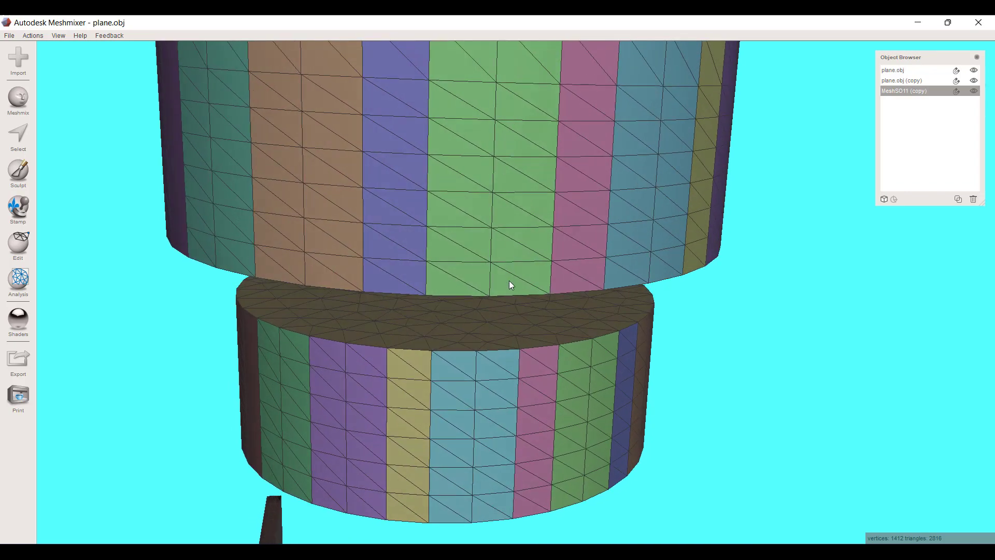
scroll(507, 310, down, 6)
right_drag(512, 384, 505, 366)
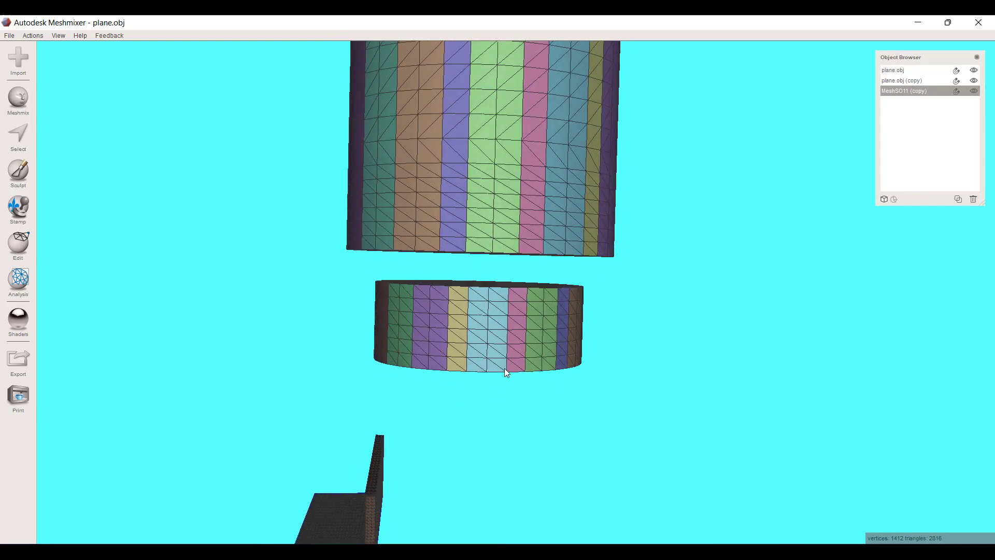
- Make the combined cylinders solid with the Sharp Edge Preserve type and a solid accuracy of 512, update and accept
click(26, 247)
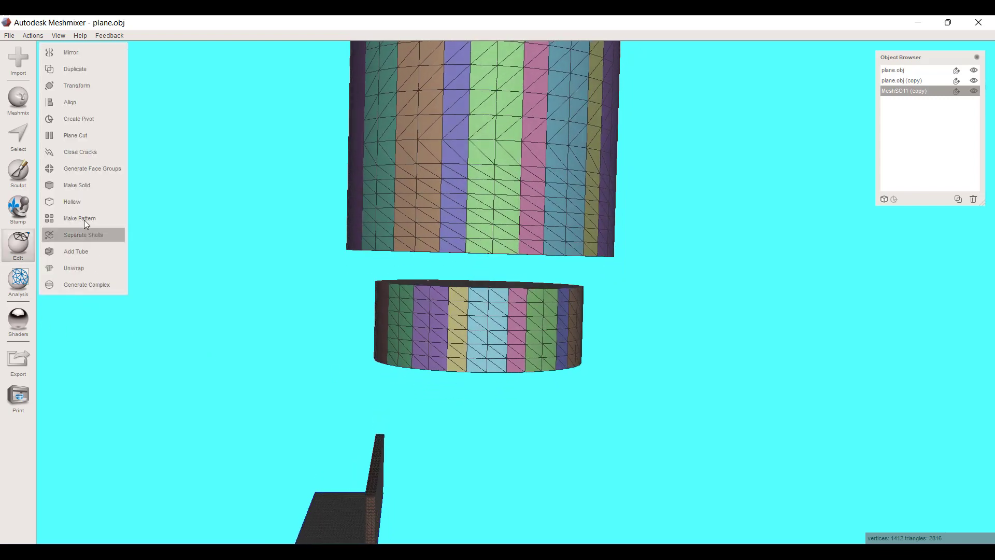
click(116, 186)
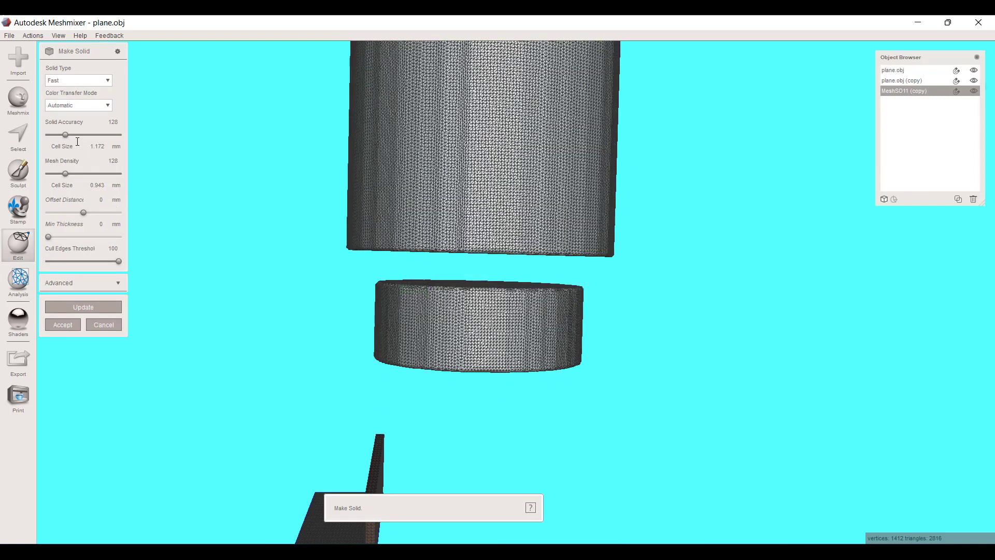
click(89, 82)
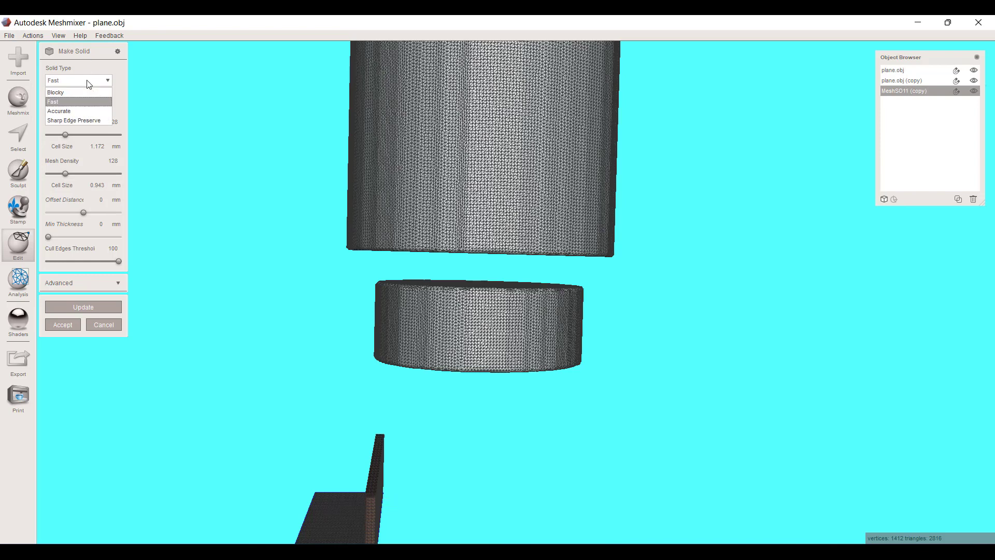
click(62, 119)
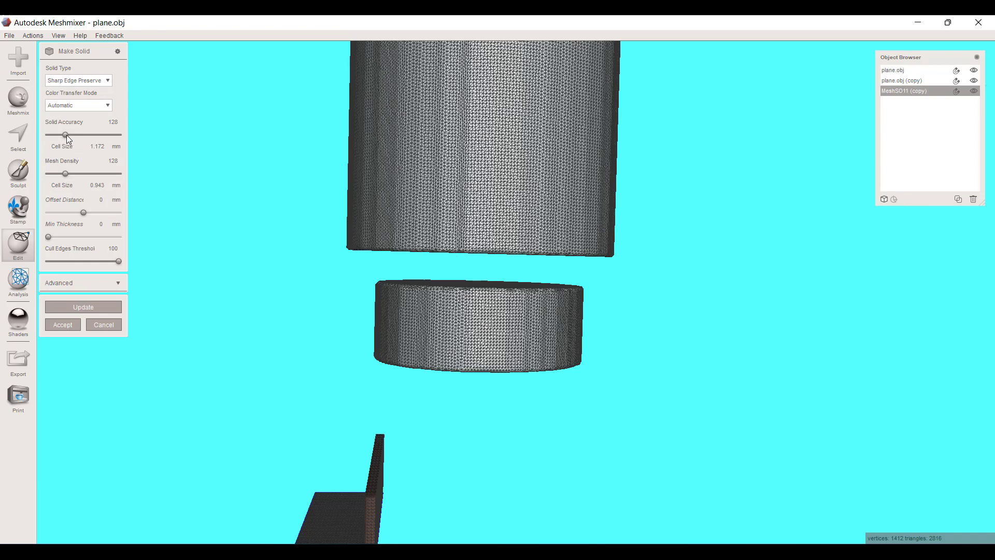
drag(65, 135, 210, 186)
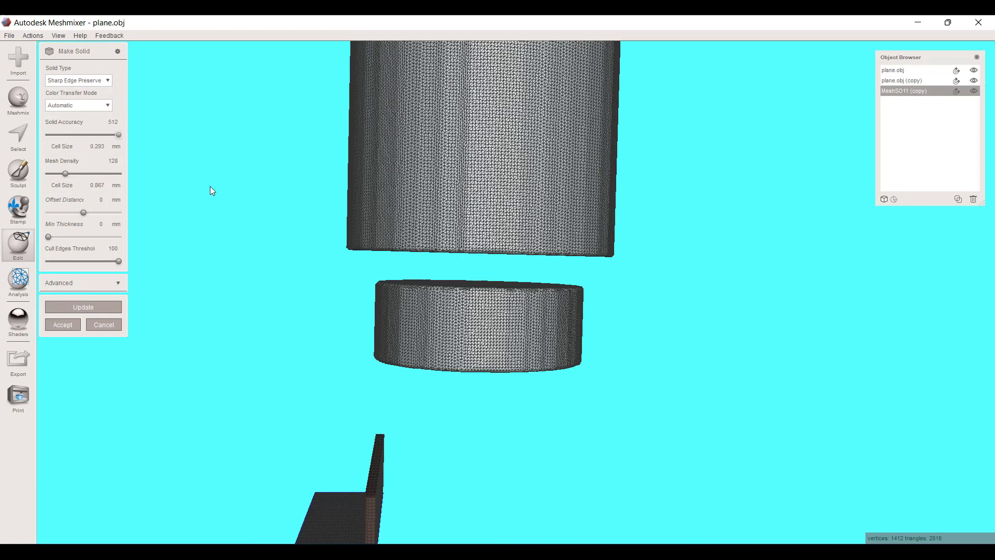
click(71, 306)
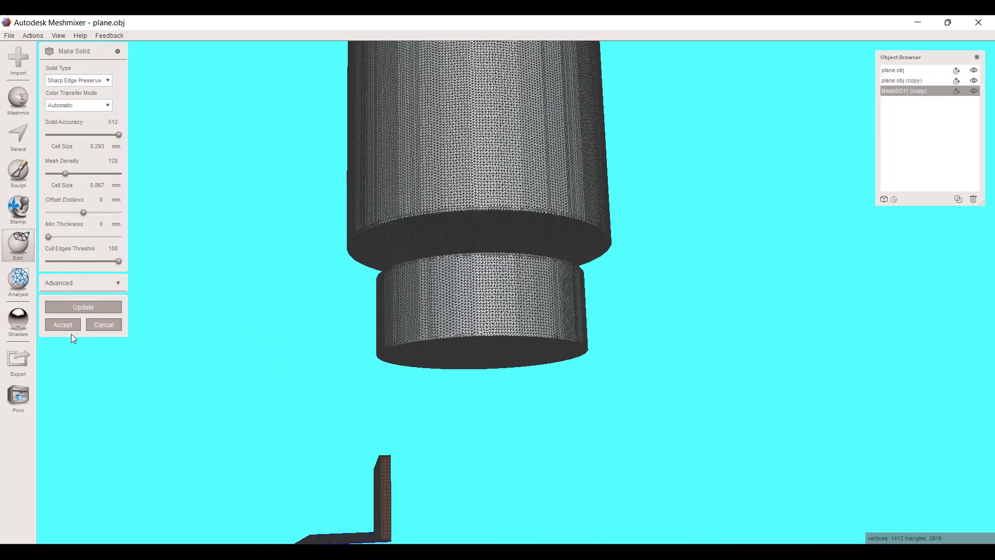
click(66, 325)
- Generate face groups on the new solid version of the cylinders and accept them
right_drag(472, 365, 242, 303)
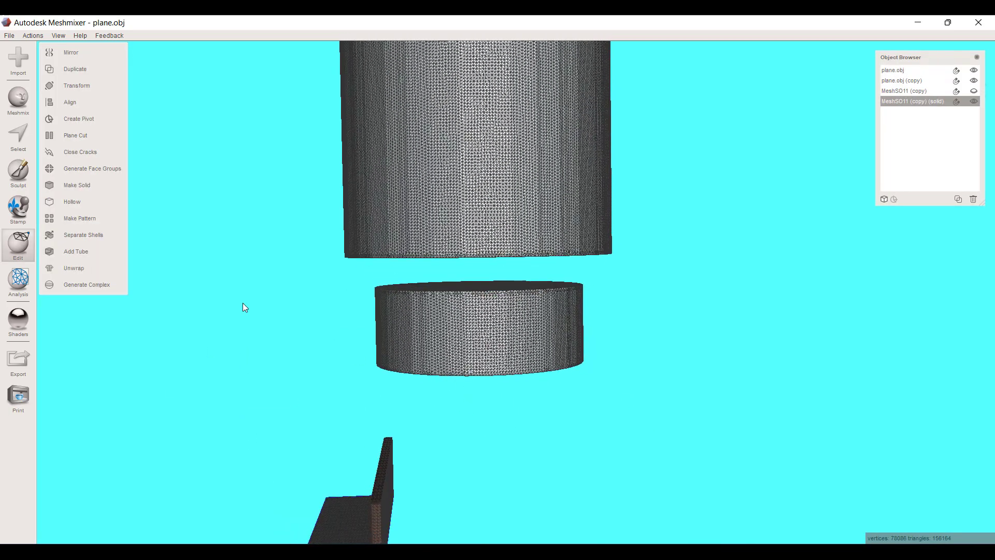
click(111, 169)
right_drag(511, 380, 549, 384)
click(47, 151)
- Hide the wireframe, select the cap cylinder's top face and the bottle cylinder's underside, and delete both faces
key(s)
scroll(490, 394, up, 5)
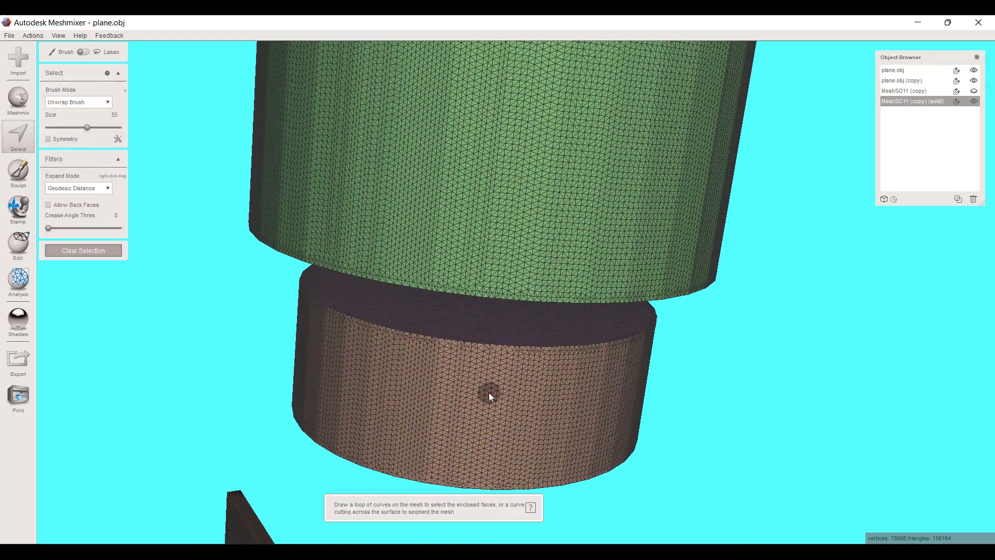
mouse_move(487, 396)
right_down()
mouse_move(434, 409)
mouse_move(456, 311)
mouse_move(395, 528)
mouse_move(493, 343)
right_up()
key(w)
click(455, 363)
double_click(455, 367)
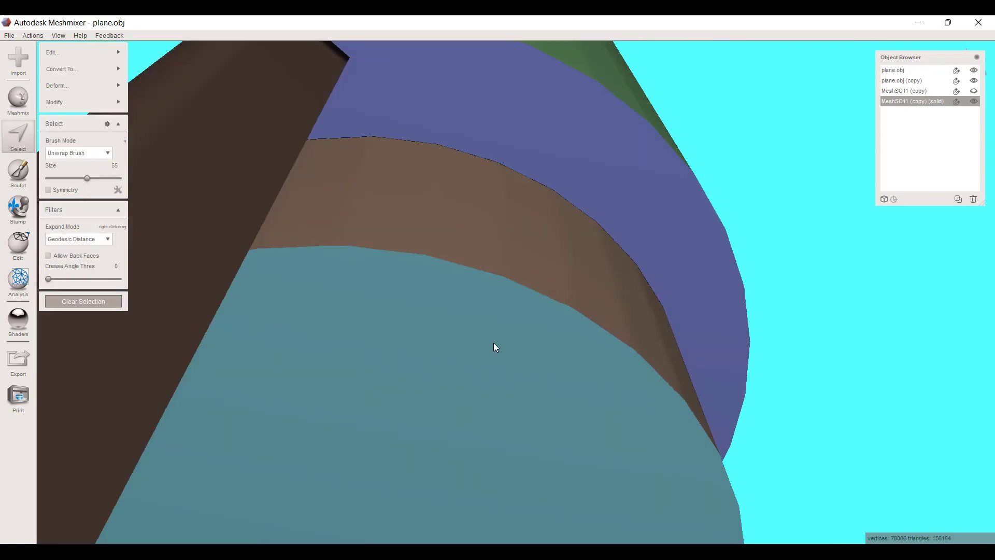
double_click(559, 130)
right_drag(574, 162, 565, 289)
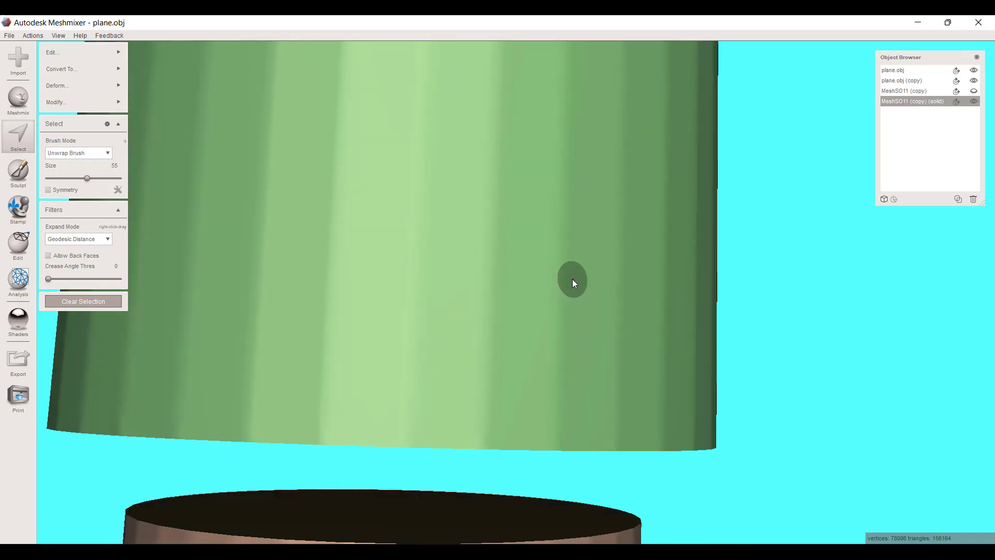
key(Delete)
- Reduce the selection brush size to 27 and show the wireframe along the facing open rims of both cylinders
right_drag(527, 433, 378, 310)
drag(86, 127, 67, 128)
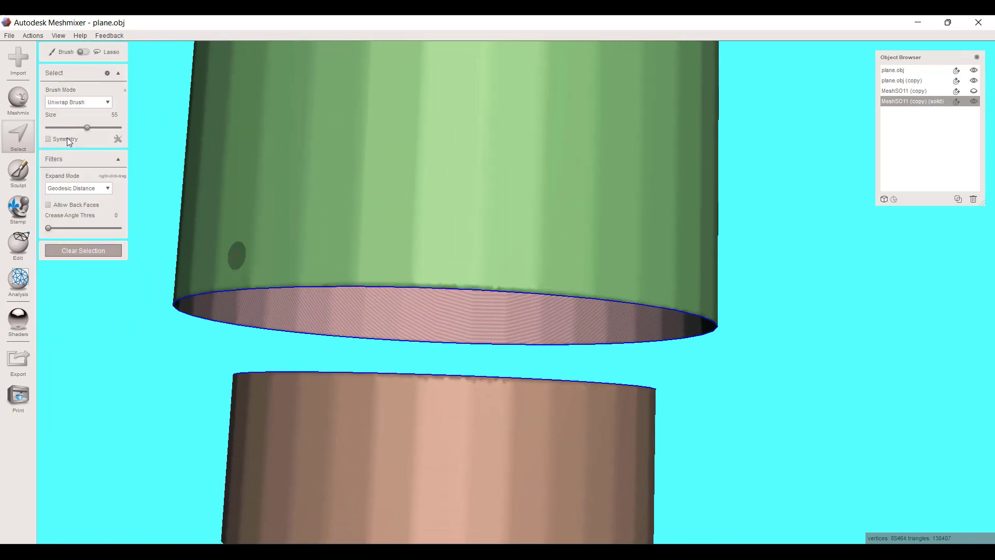
scroll(415, 320, up, 3)
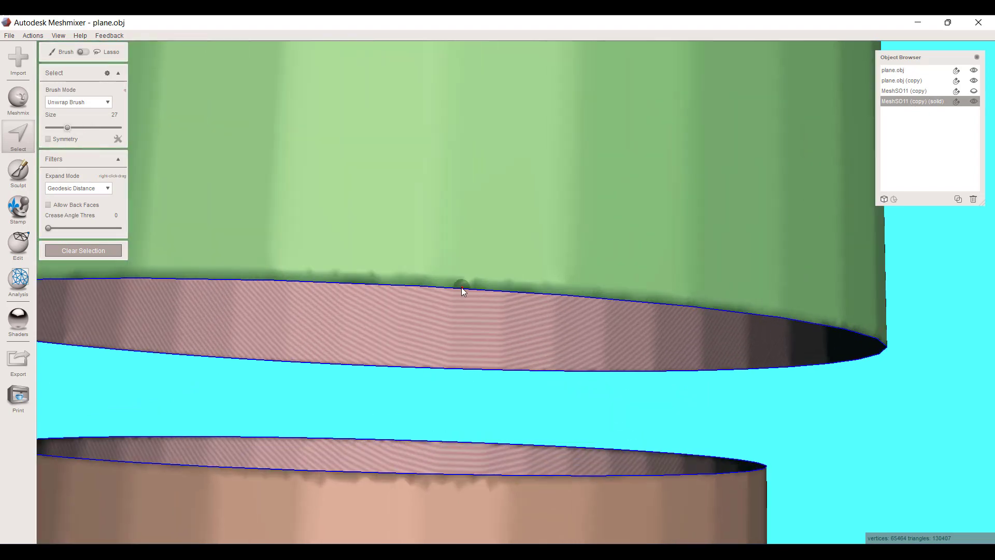
middle_drag(465, 324, 490, 275)
right_drag(490, 275, 494, 292)
scroll(502, 381, up, 3)
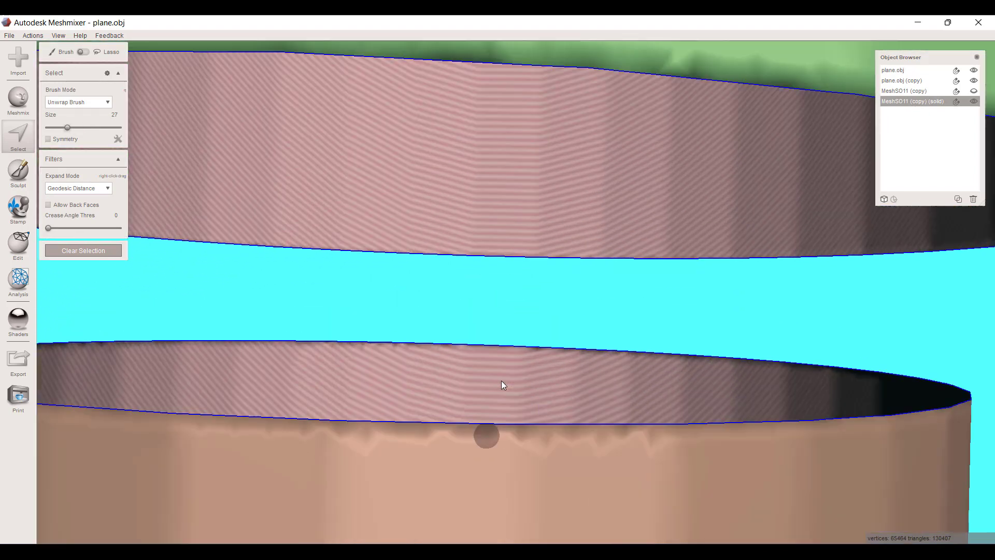
scroll(497, 387, down, 1)
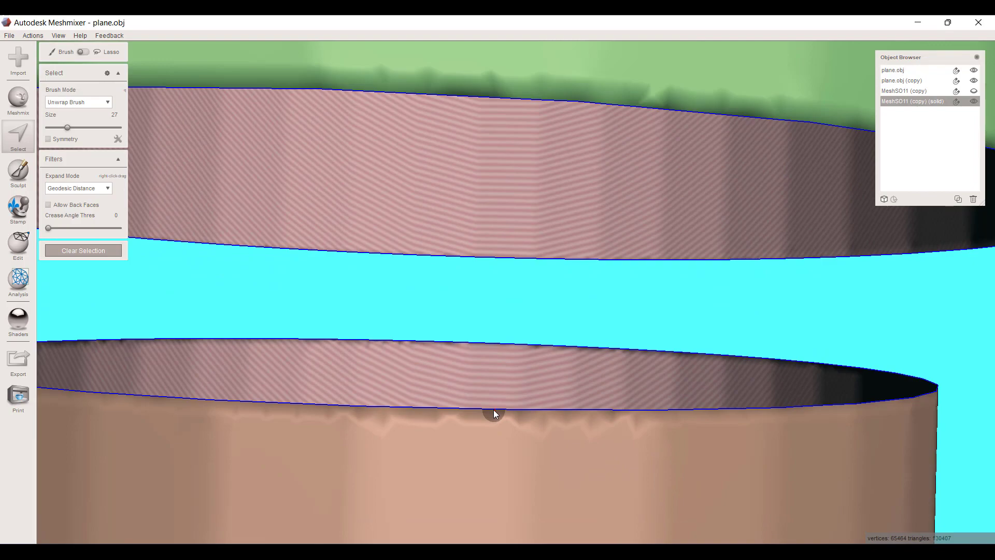
key(w)
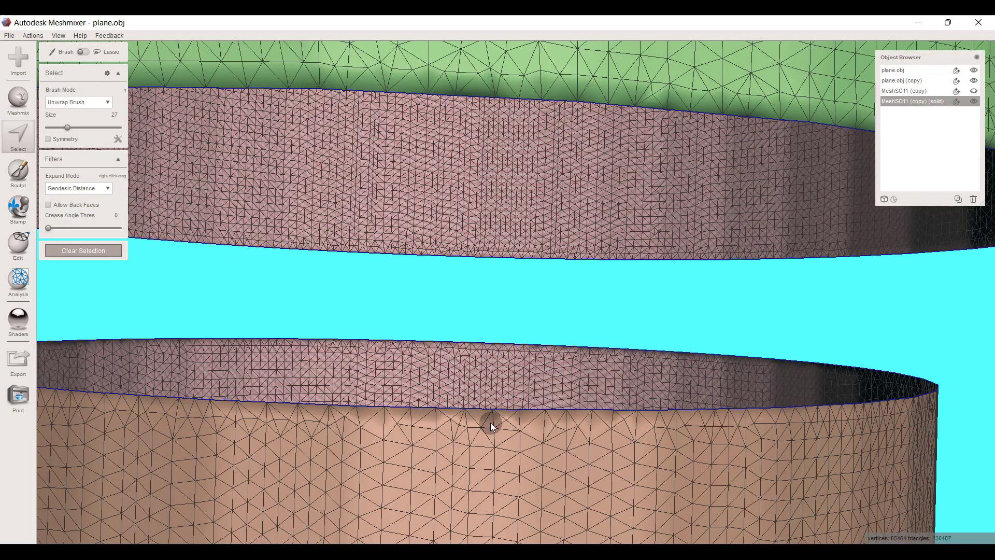
scroll(491, 423, up, 5)
scroll(490, 422, down, 4)
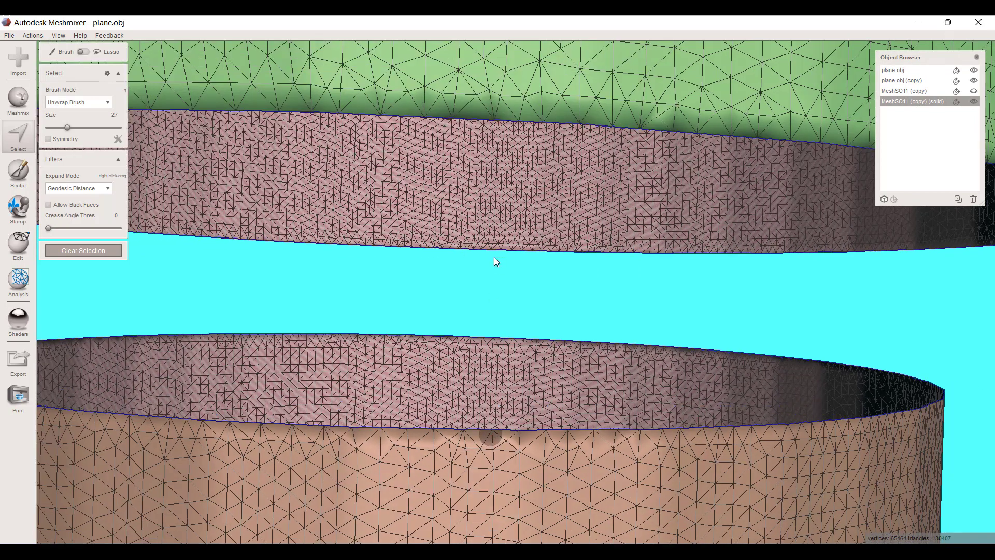
- Select the edge loops along the green bottle cylinder's open lower rim and the cap cylinder's open upper rim
double_click(504, 117)
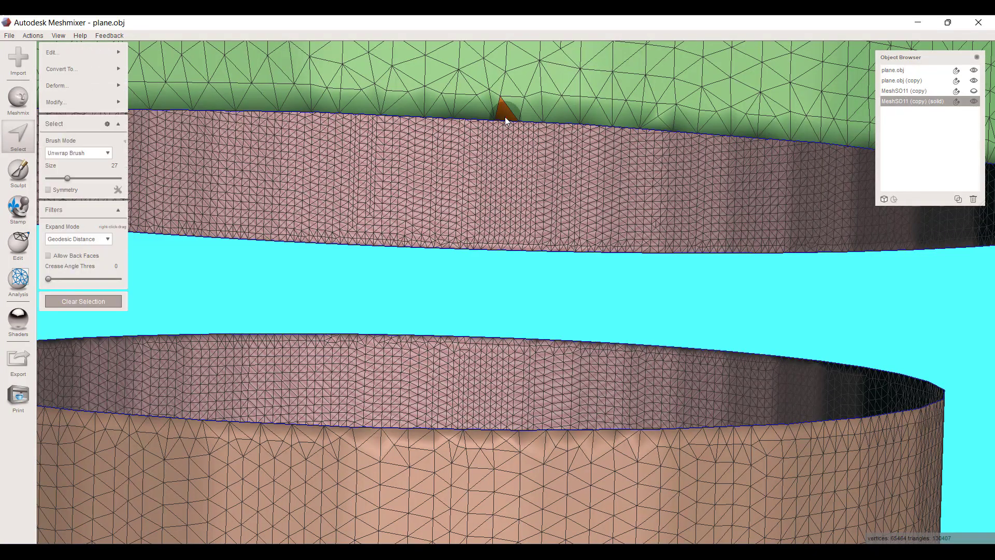
scroll(524, 171, down, 3)
right_drag(489, 288, 993, 316)
scroll(529, 312, up, 3)
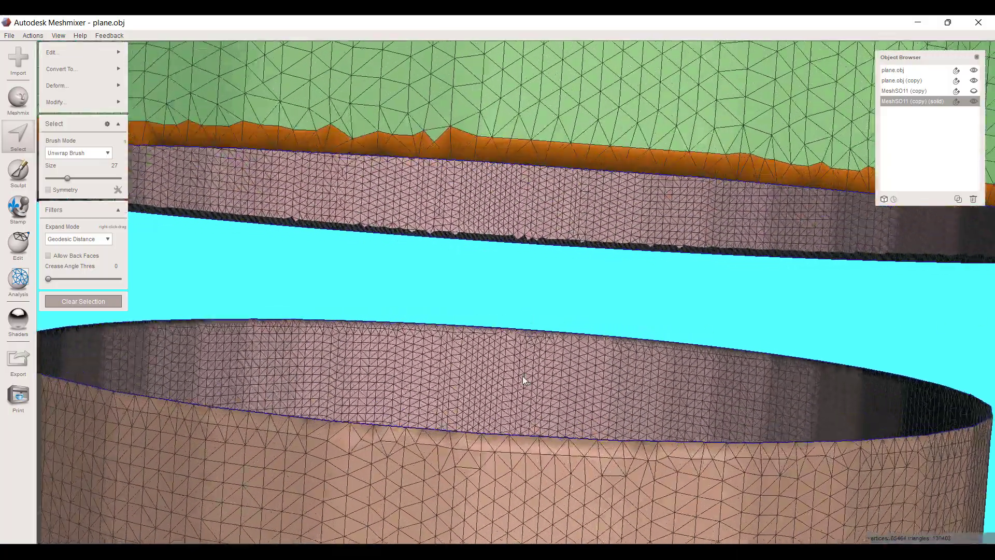
double_click(496, 437)
scroll(508, 447, down, 5)
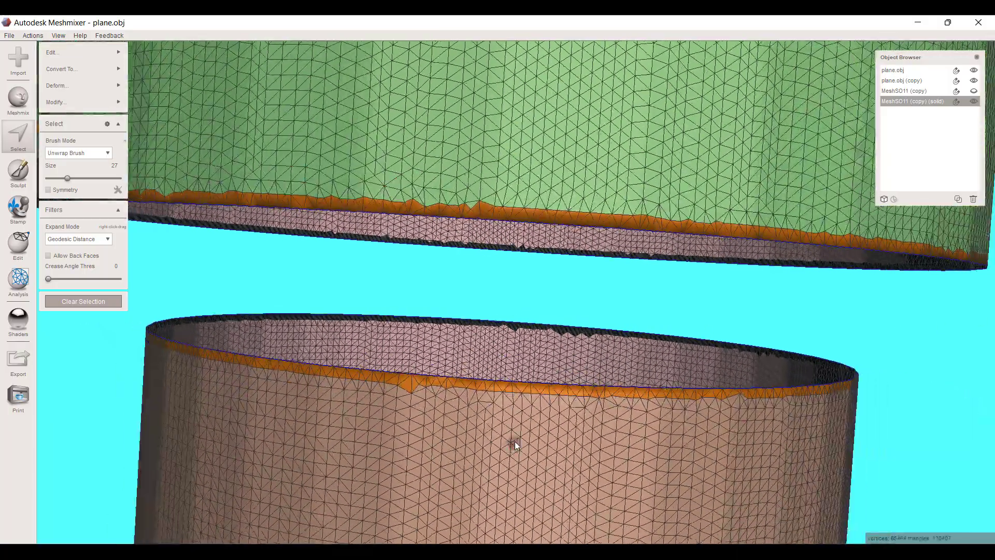
right_drag(525, 423, 449, 410)
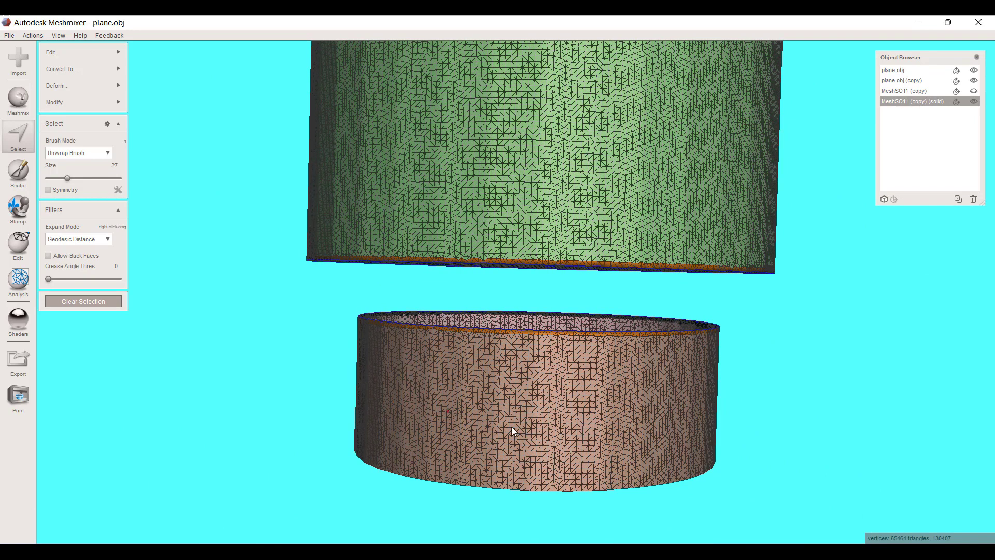
- Join the two selected rims with a tapered section between the bottle and cap cylinders, and accept it
key(j)
scroll(531, 411, down, 3)
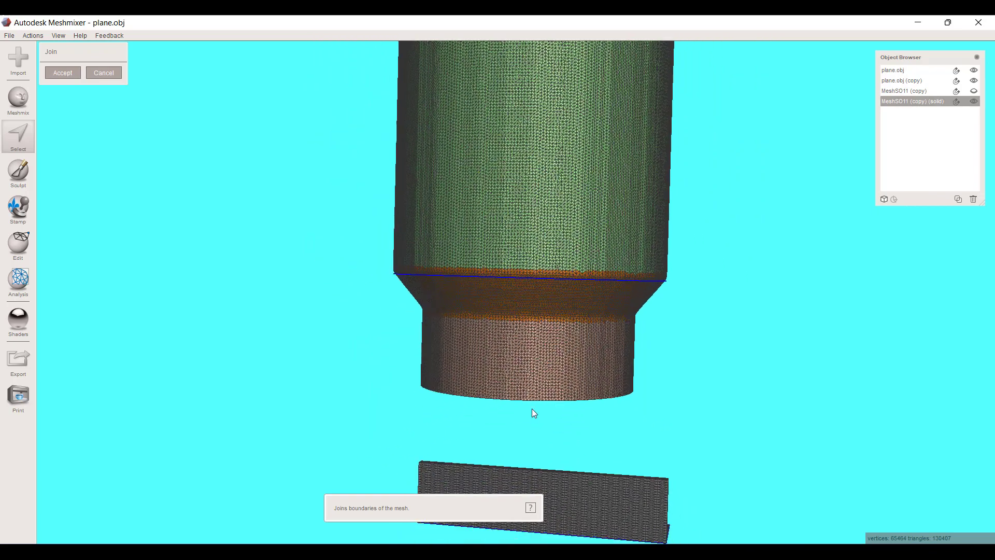
mouse_move(532, 409)
right_down()
mouse_move(527, 397)
mouse_move(541, 413)
right_up()
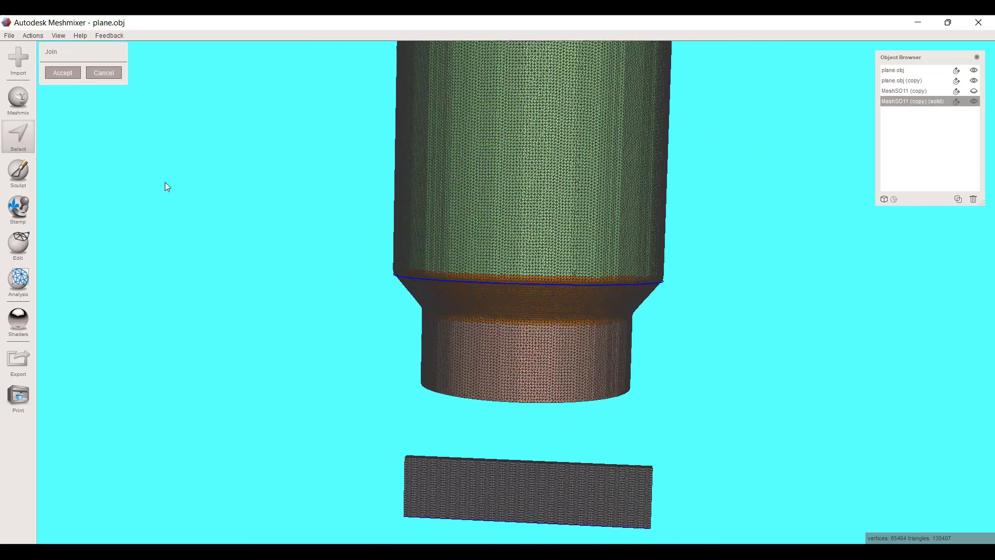
click(63, 73)
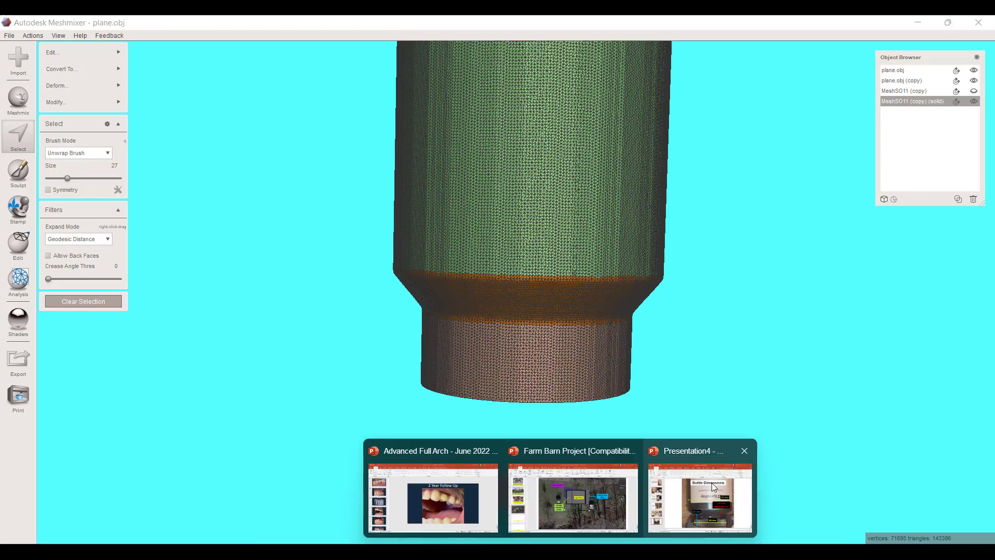
- Check the Bottle Dimensions slide in PowerPoint, return to Meshmixer, and clear the selection with the wireframe hidden
click(689, 498)
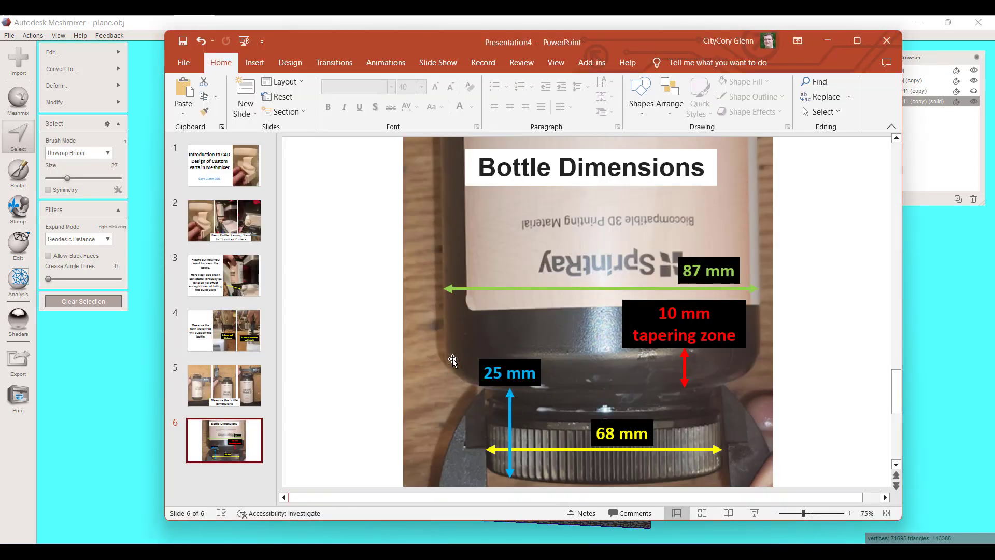
click(963, 324)
mouse_move(736, 387)
right_down()
mouse_move(538, 373)
mouse_move(602, 403)
mouse_move(421, 349)
mouse_move(716, 360)
mouse_move(766, 343)
mouse_move(573, 400)
mouse_move(586, 380)
mouse_move(577, 366)
mouse_move(591, 376)
mouse_move(449, 446)
right_up()
click(81, 301)
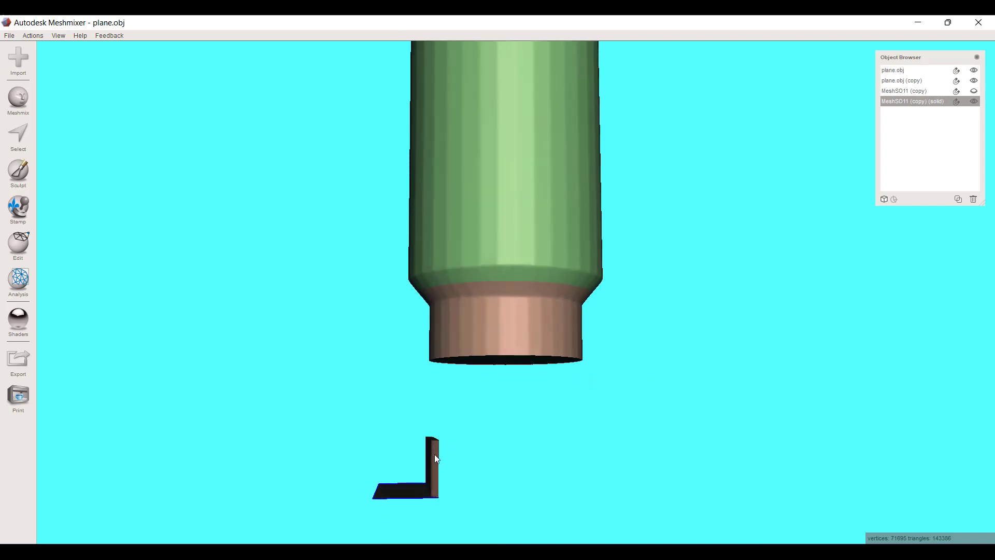
- Examine the joined bottle above the wall bracket, and show the Resin Bottle Draining Stand slide full screen in PowerPoint
right_drag(501, 422, 723, 270)
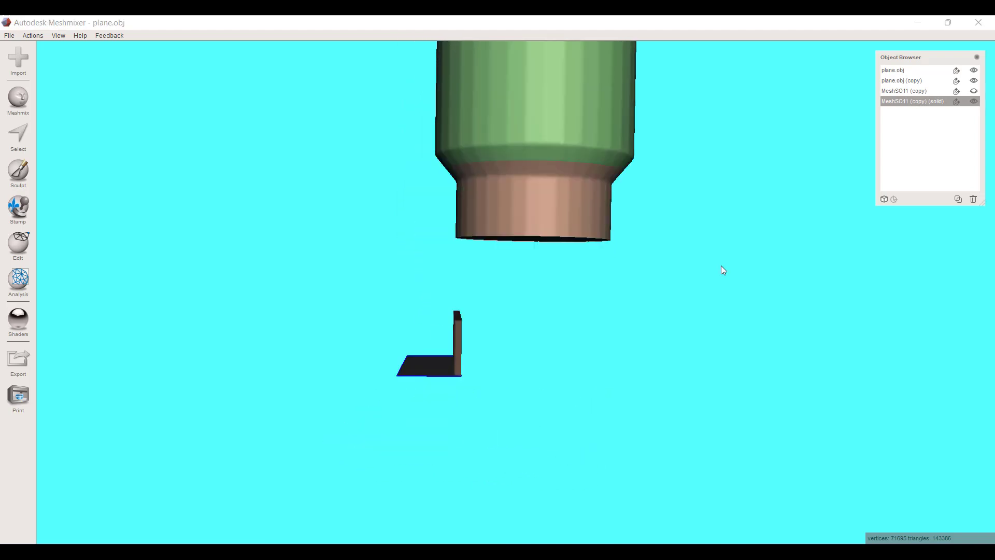
scroll(503, 265, up, 4)
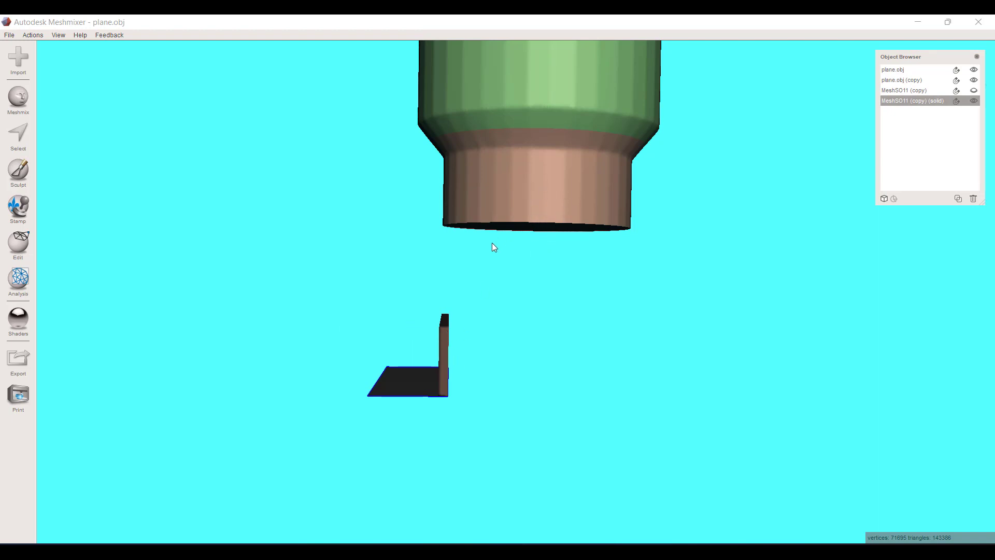
right_drag(493, 244, 405, 311)
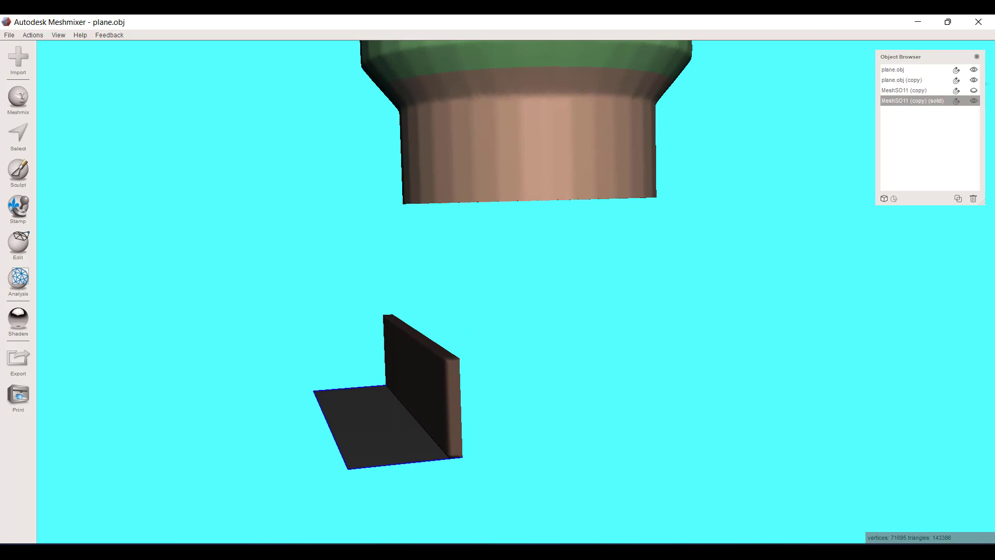
mouse_move(677, 529)
click(692, 494)
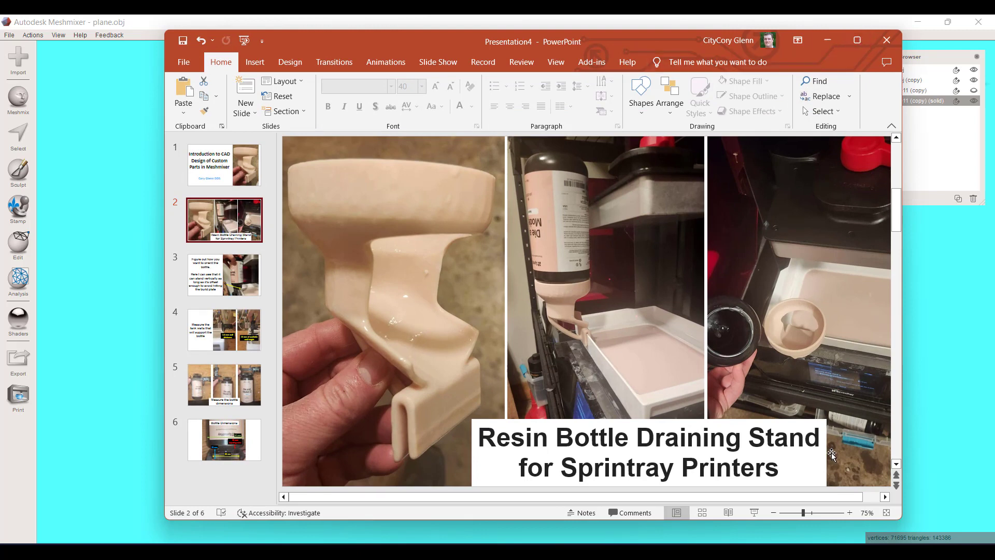
click(755, 513)
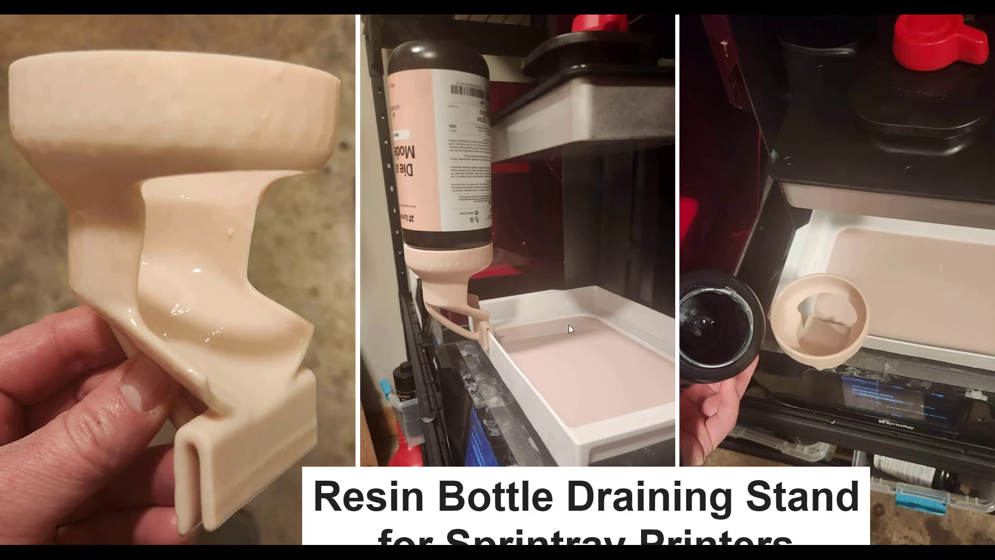
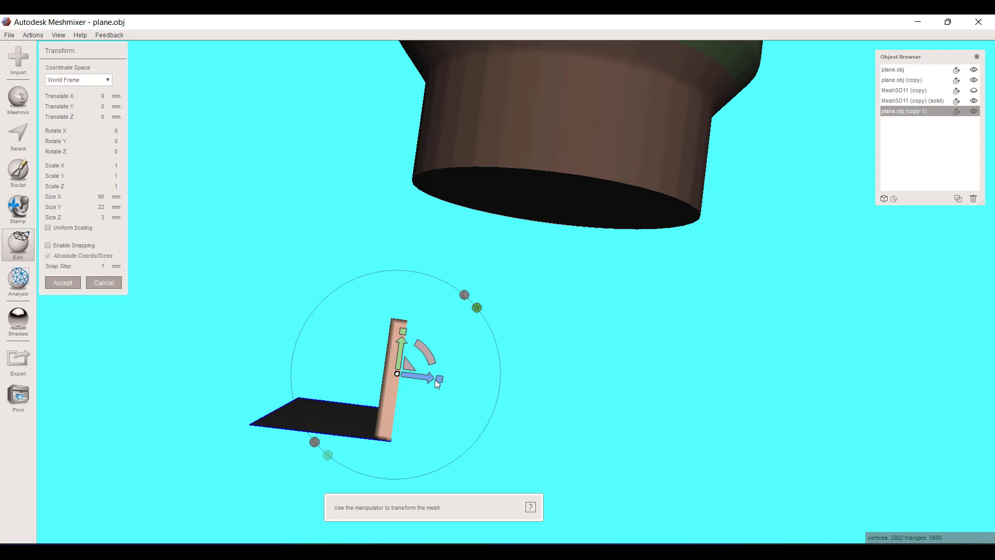
click(102, 218)
key(BackSpace)
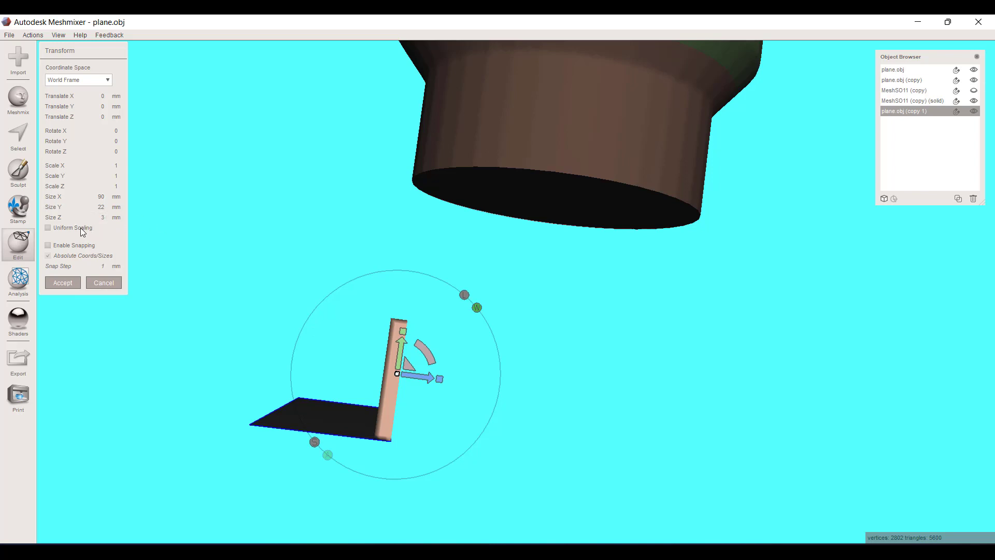
text(3)
text(11)
key(Return)
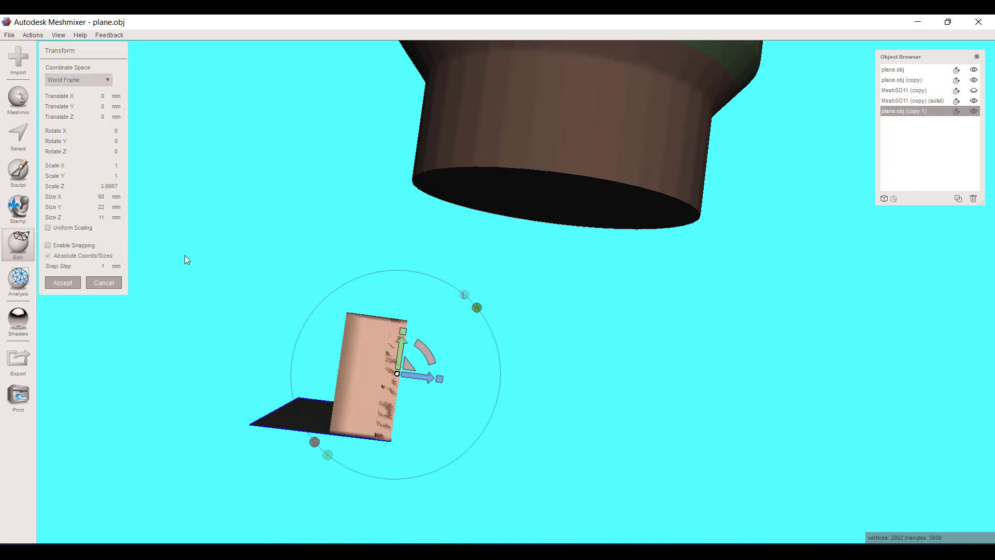
click(107, 281)
- Hide plane.obj (copy), generate face groups on plane.obj (copy 1), and accept them
right_drag(306, 301, 395, 317)
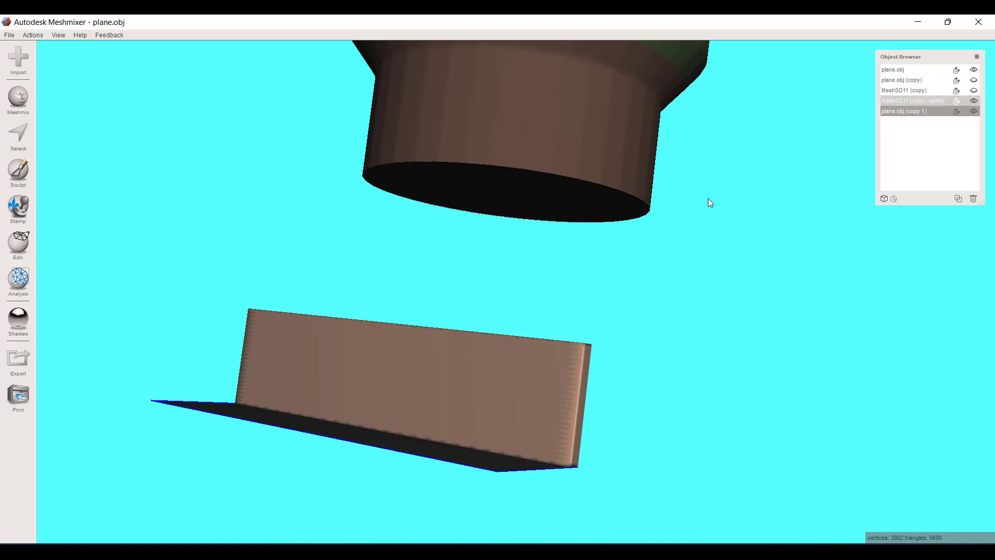
right_drag(434, 362, 447, 336)
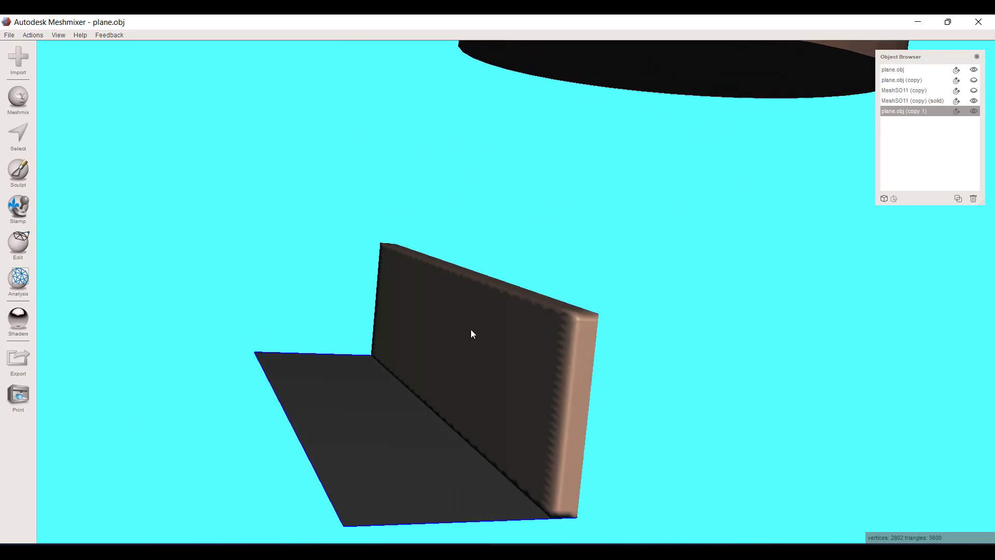
right_drag(564, 337, 452, 353)
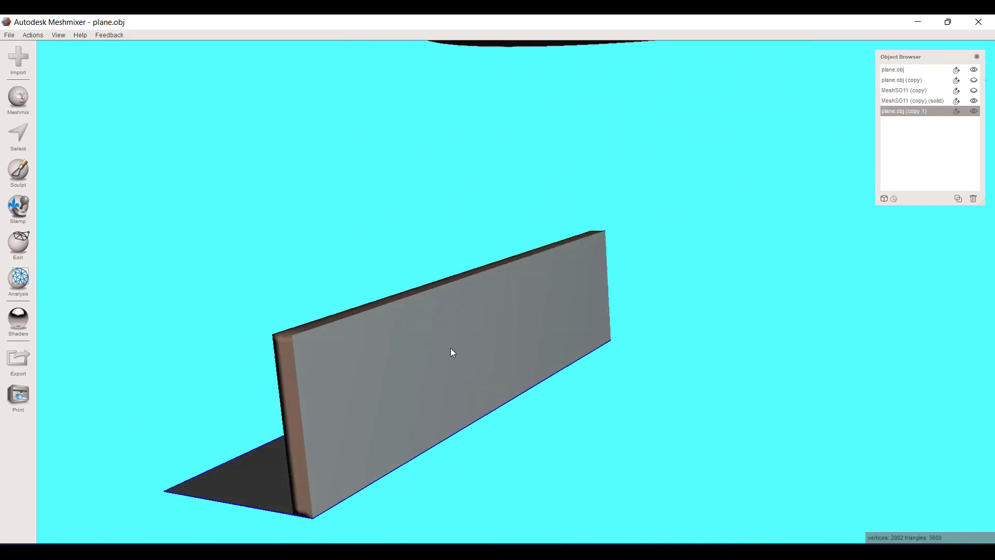
click(19, 242)
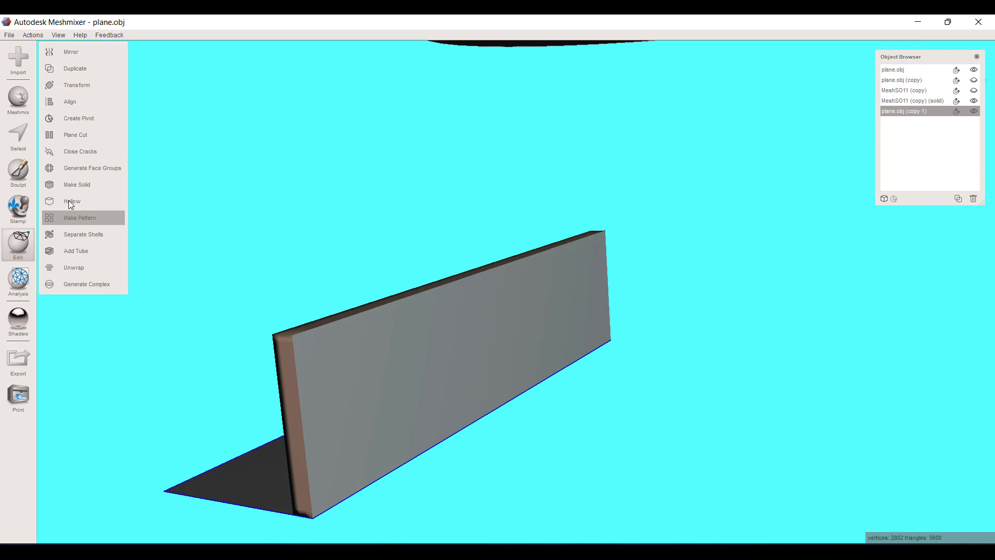
click(77, 166)
right_drag(304, 285, 371, 298)
click(66, 152)
right_drag(222, 203, 728, 359)
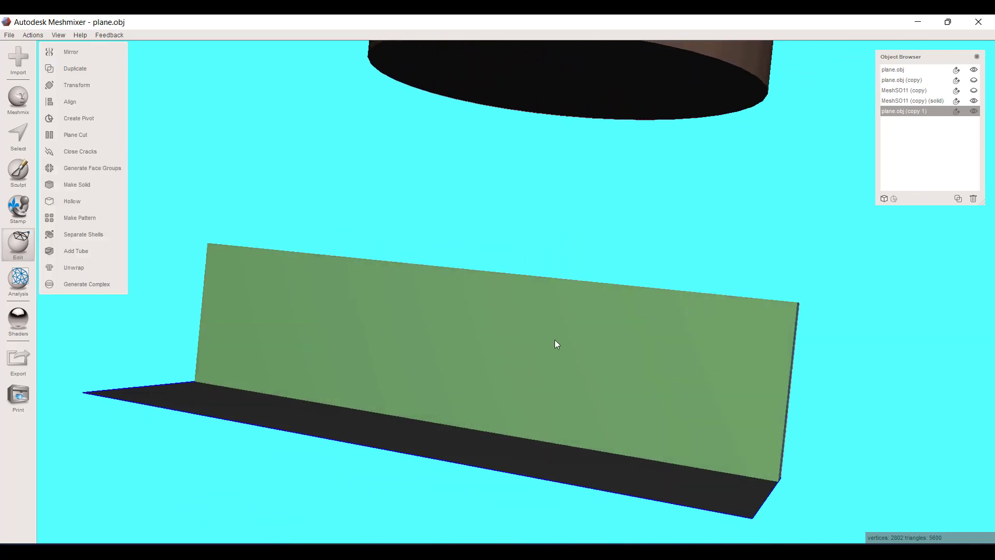
- Select both broad faces of the upright plate copy, extrude them with an offset of 4 mm, and accept
click(31, 145)
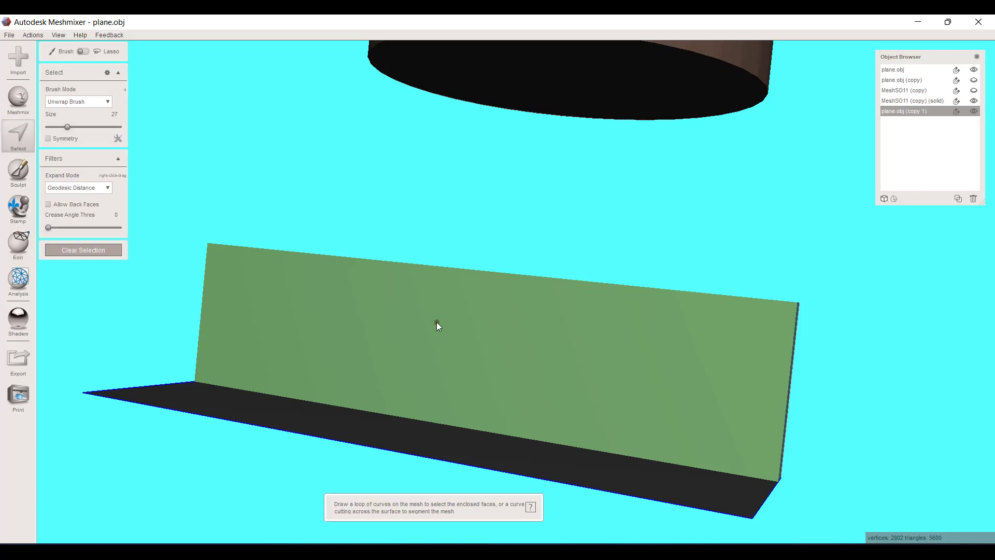
double_click(436, 322)
right_drag(570, 350, 466, 356)
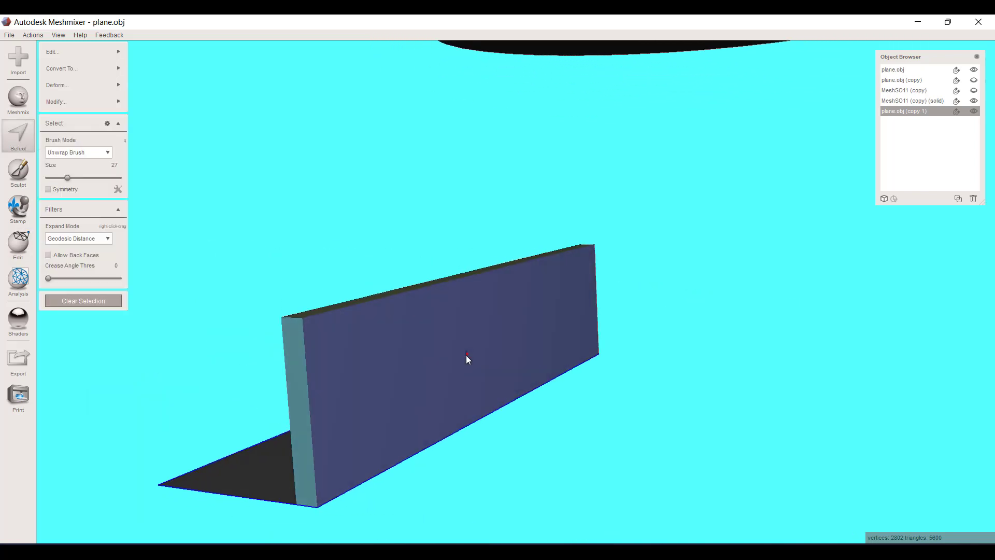
right_drag(493, 415, 524, 416)
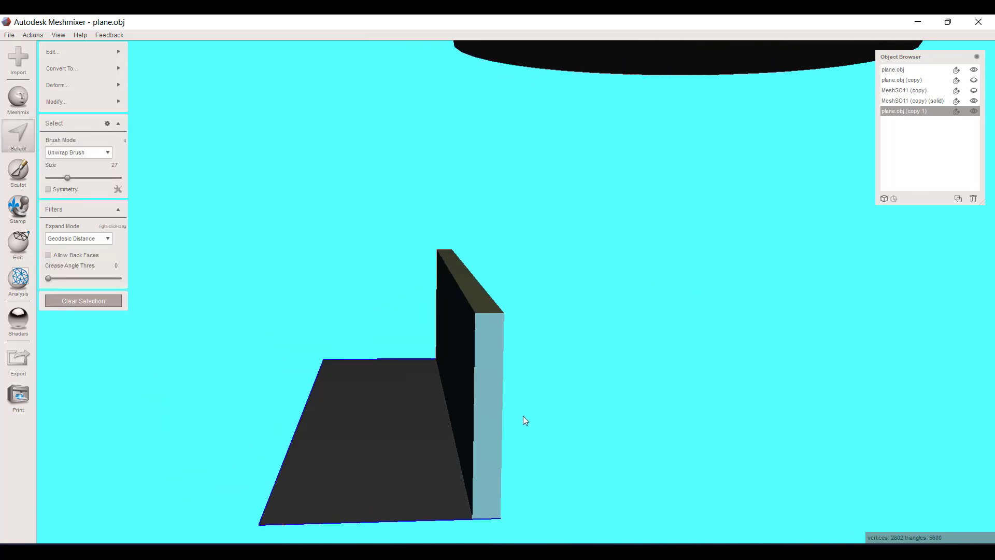
key(d)
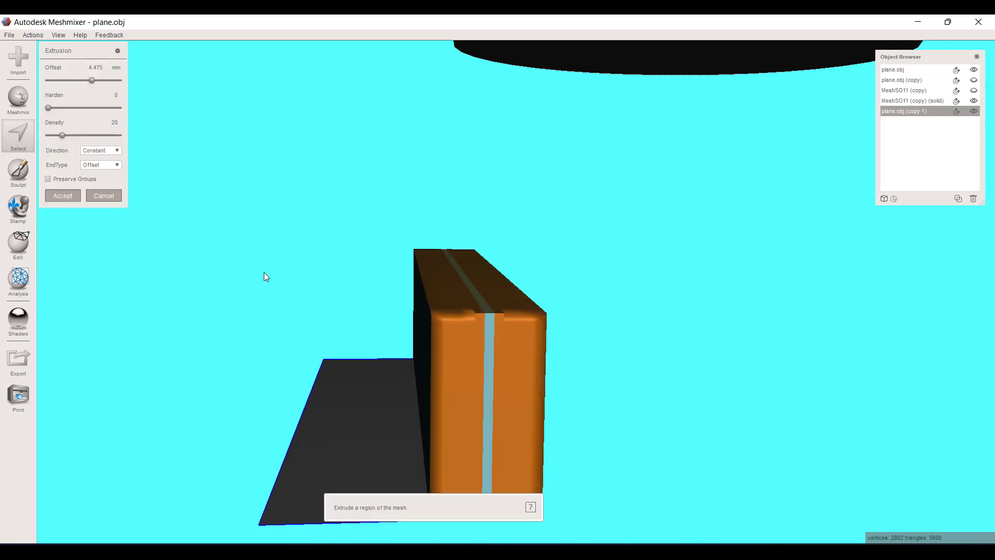
click(87, 66)
text(4)
key(Return)
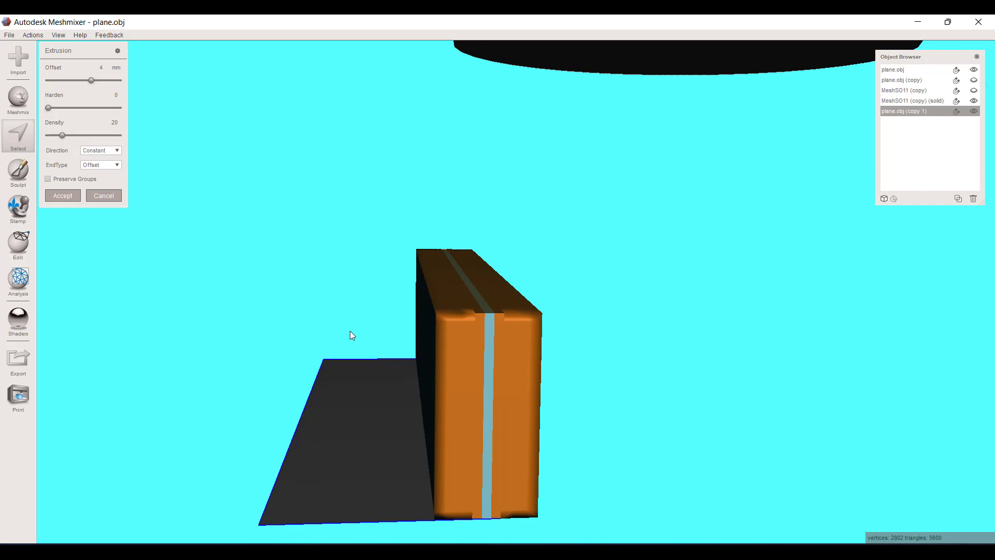
right_drag(363, 324, 356, 358)
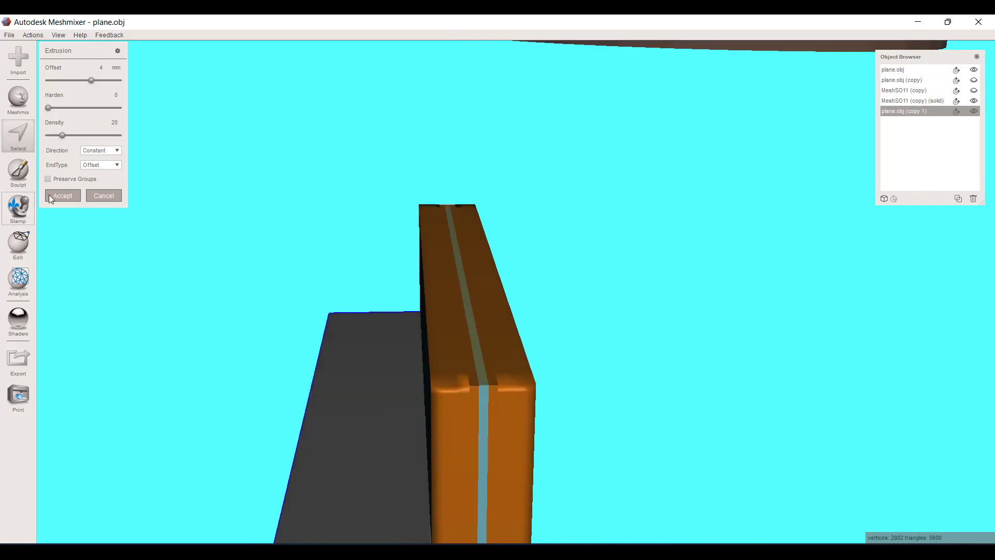
click(59, 195)
- Compare the thickened plate with the printed stand's wall clip on the PowerPoint slide, and return to Meshmixer
mouse_move(363, 264)
right_down()
mouse_move(388, 309)
mouse_move(384, 326)
mouse_move(444, 316)
right_up()
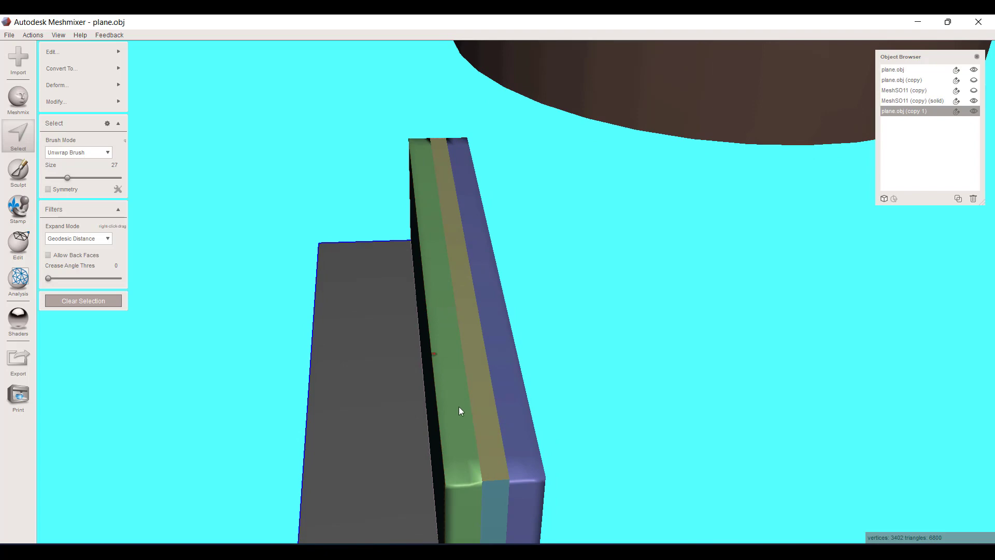
right_drag(460, 407, 539, 469)
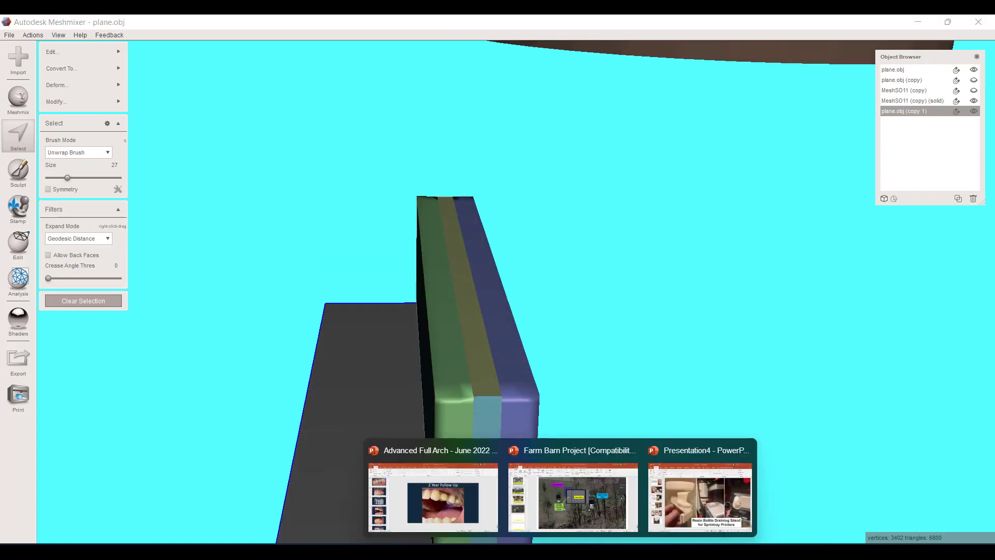
click(700, 495)
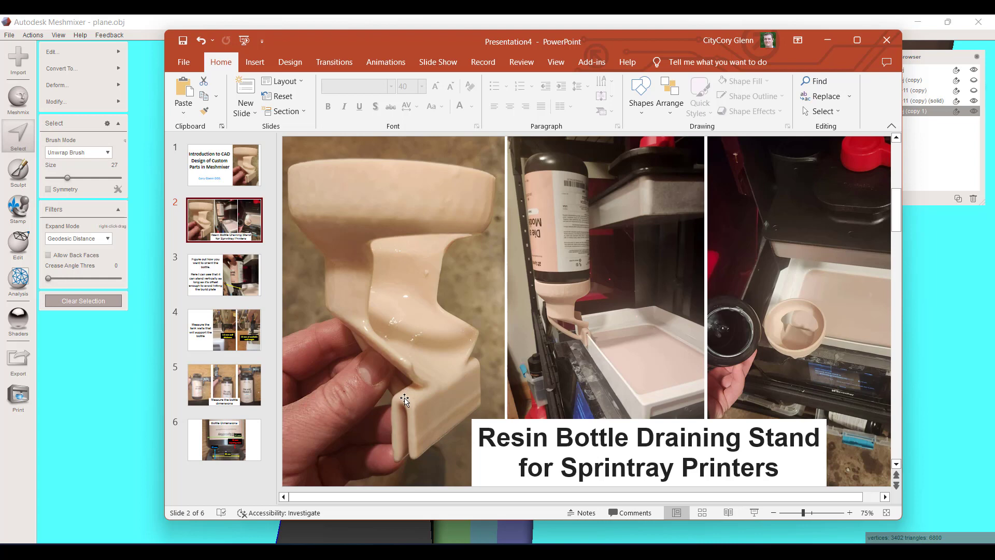
click(952, 265)
- Clear the selection, generate new face groups on the thickened plate with the Edge Angle mode, and accept them
right_drag(505, 307, 502, 374)
click(105, 300)
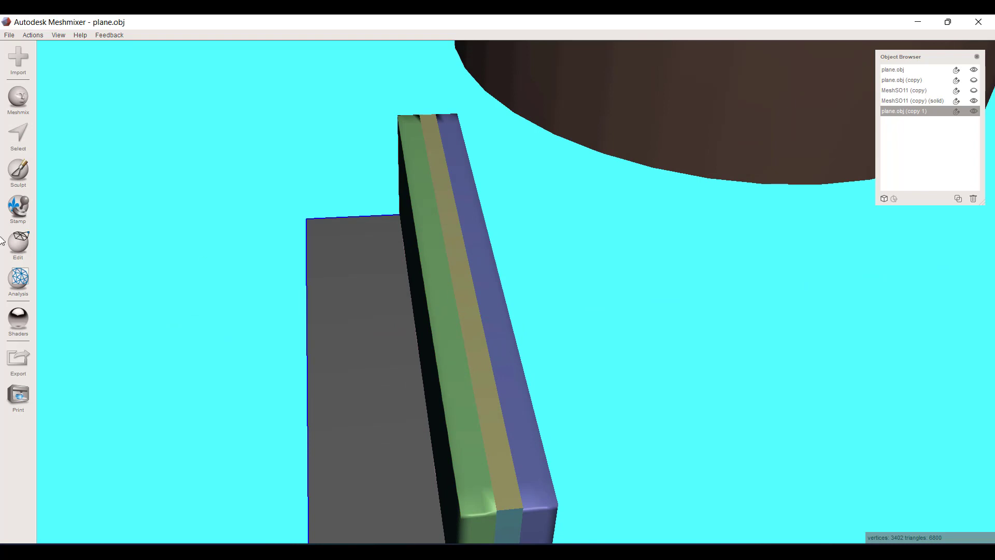
click(17, 242)
click(88, 169)
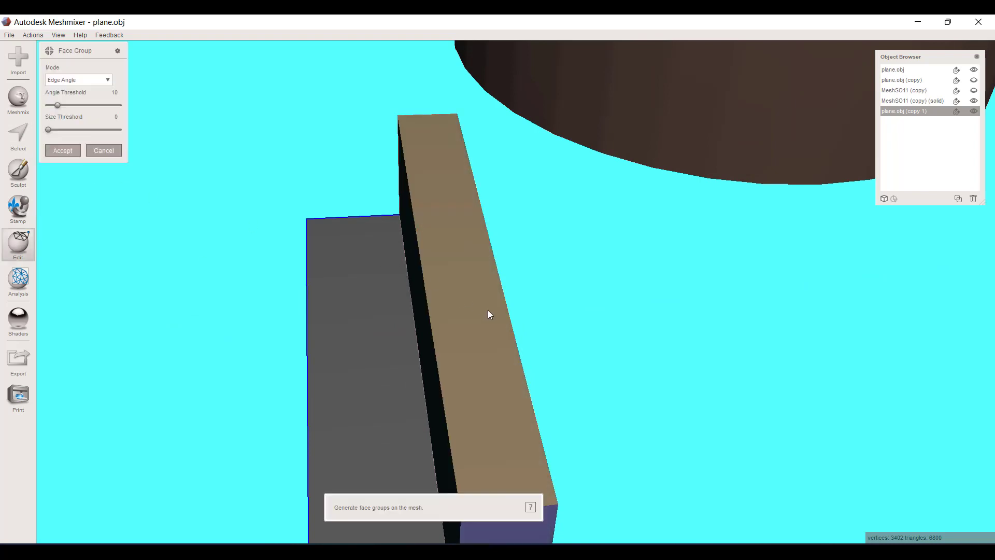
click(70, 154)
right_drag(307, 229, 279, 171)
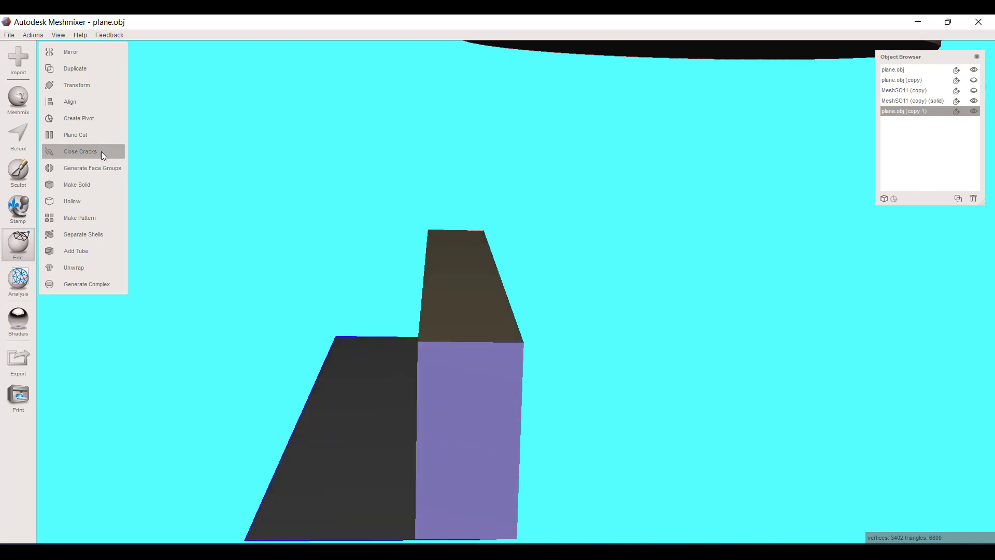
- Select the narrow upper face of the thickened plate, extrude it with an offset of 4 mm, and accept
click(29, 146)
double_click(461, 280)
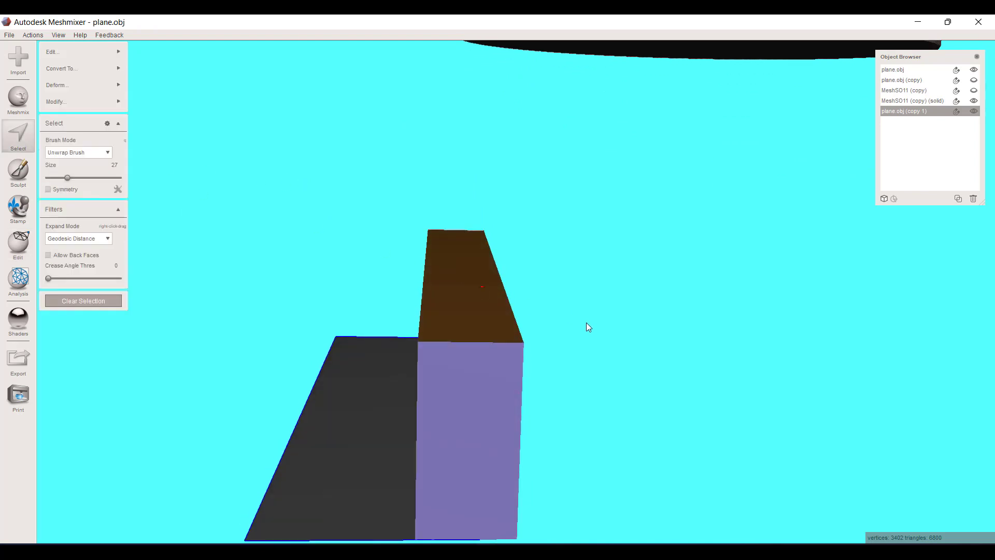
key(d)
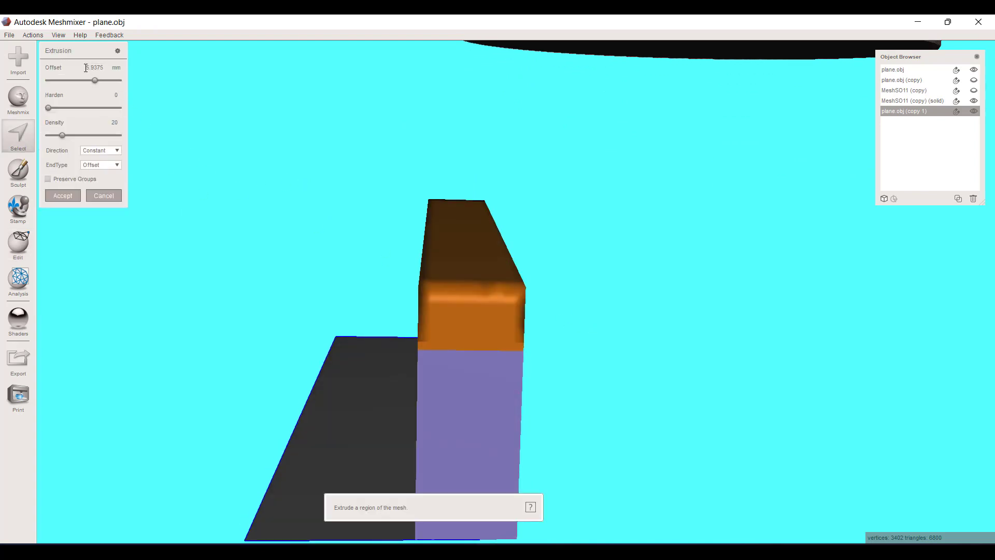
drag(87, 68, 523, 98)
text(4)
key(Return)
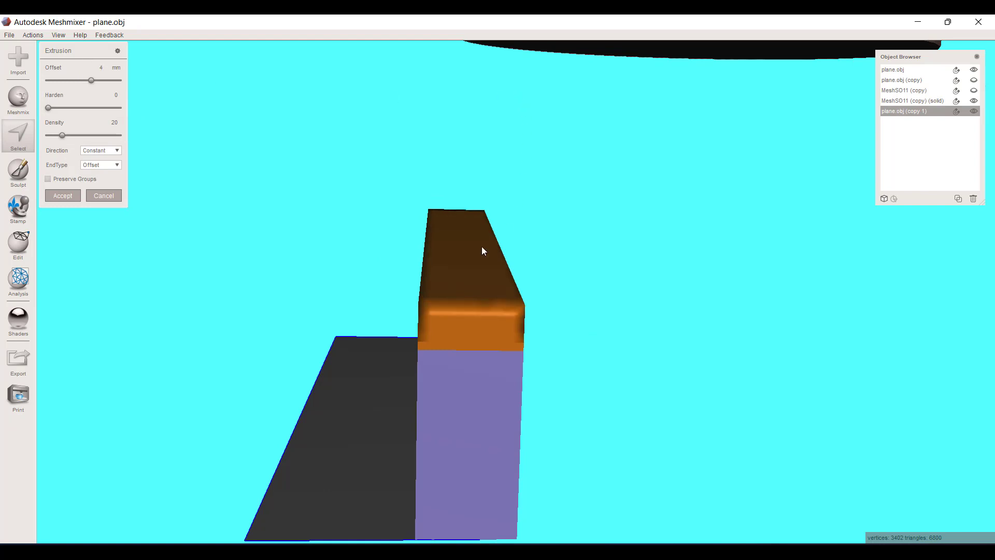
click(72, 197)
right_drag(474, 227, 674, 292)
scroll(660, 268, down, 5)
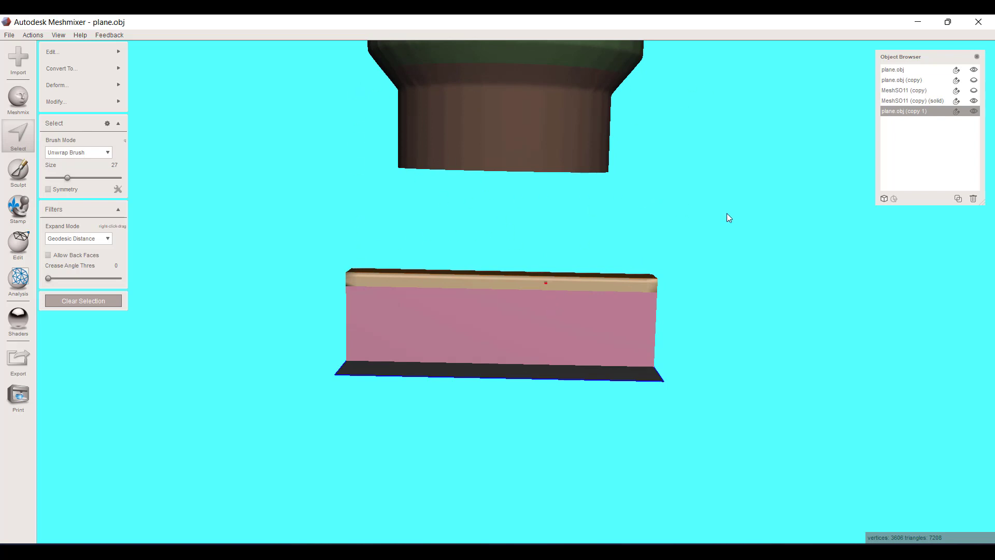
key(t)
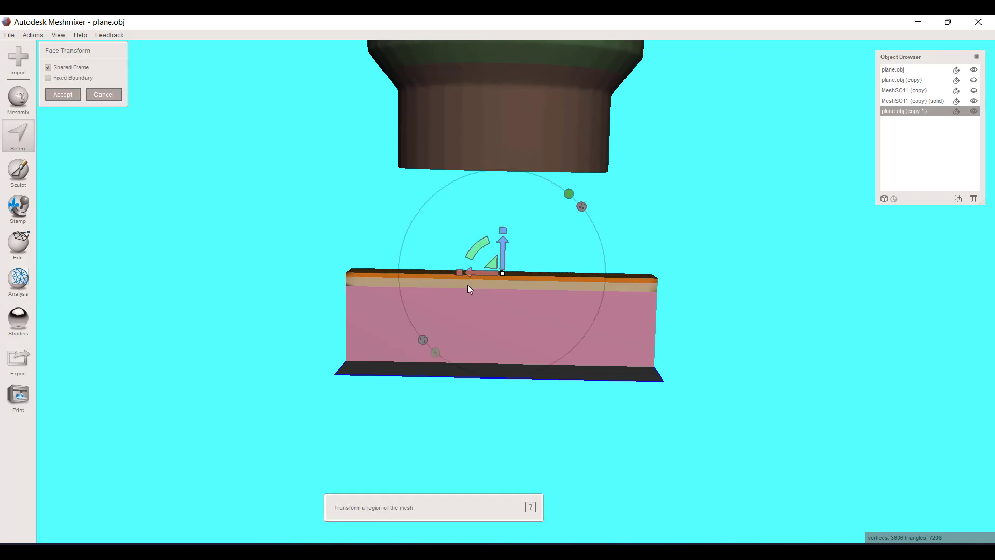
drag(460, 272, 463, 273)
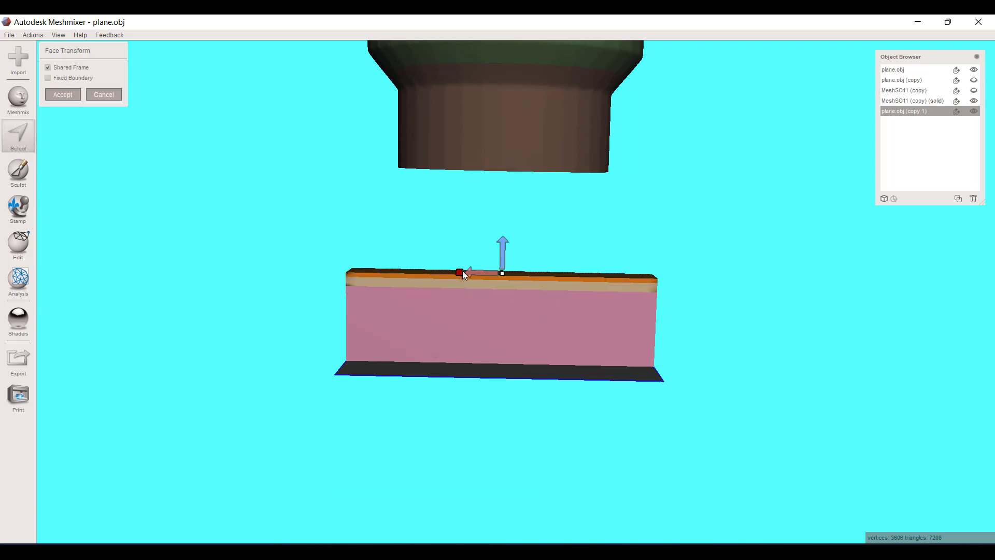
right_drag(555, 216, 464, 306)
click(103, 95)
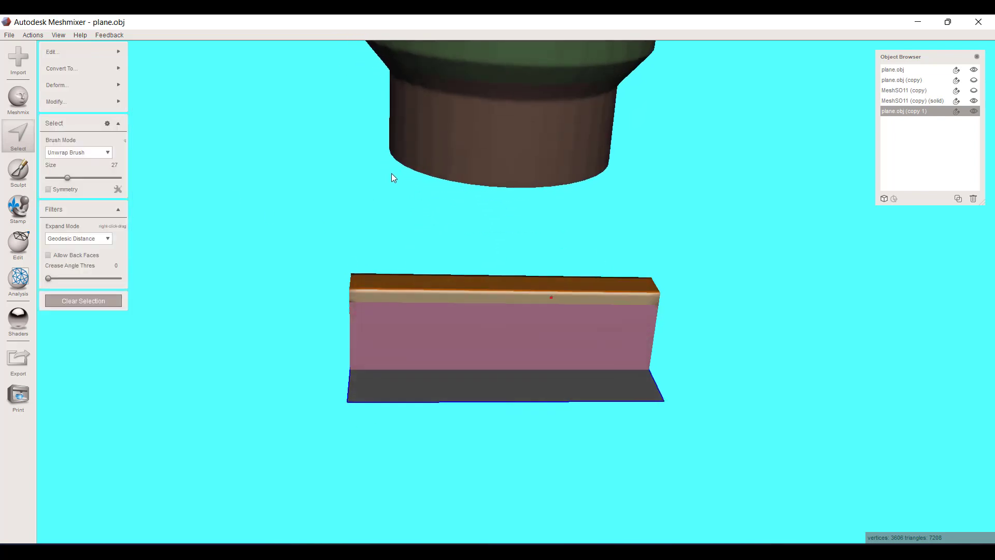
key(ctrl+a)
key(t)
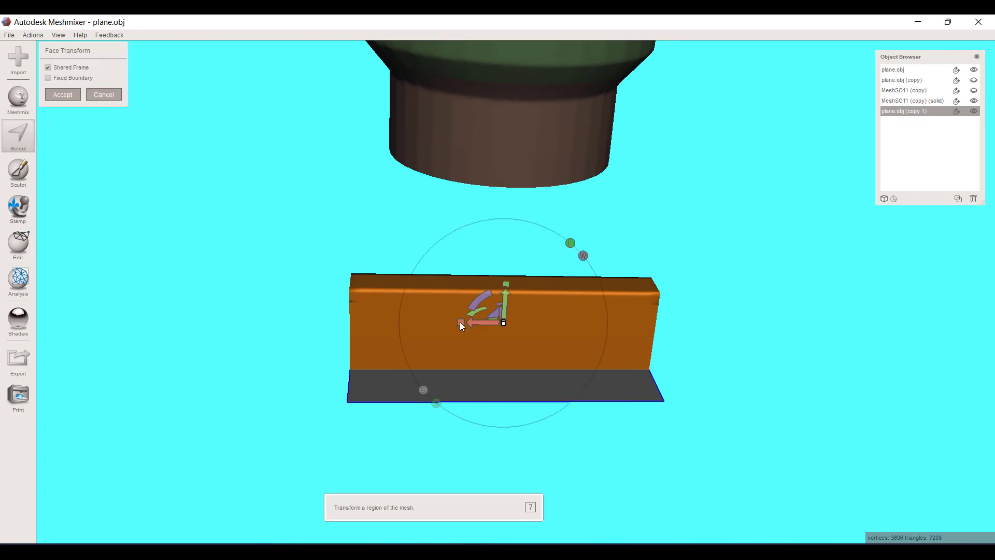
drag(459, 322, 470, 322)
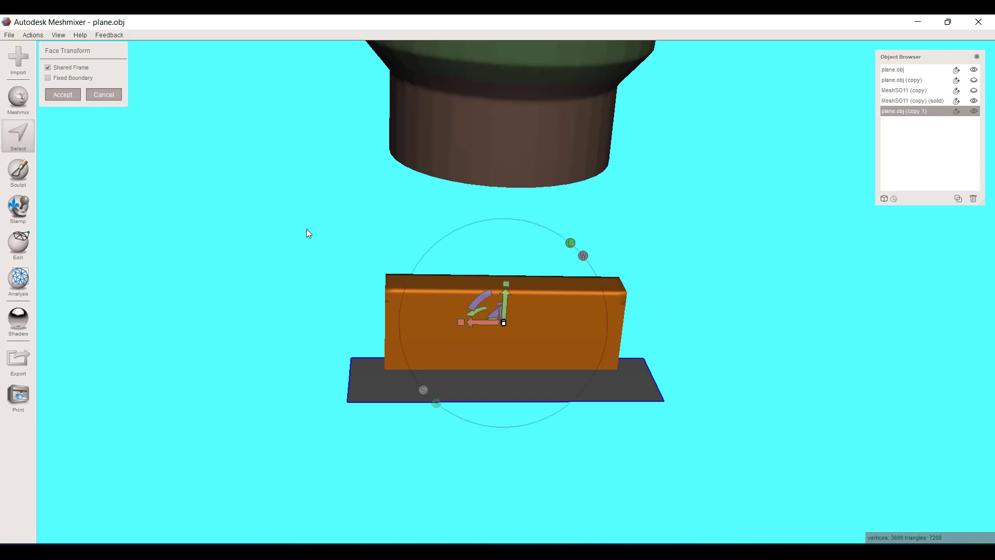
click(103, 95)
right_drag(449, 245, 440, 206)
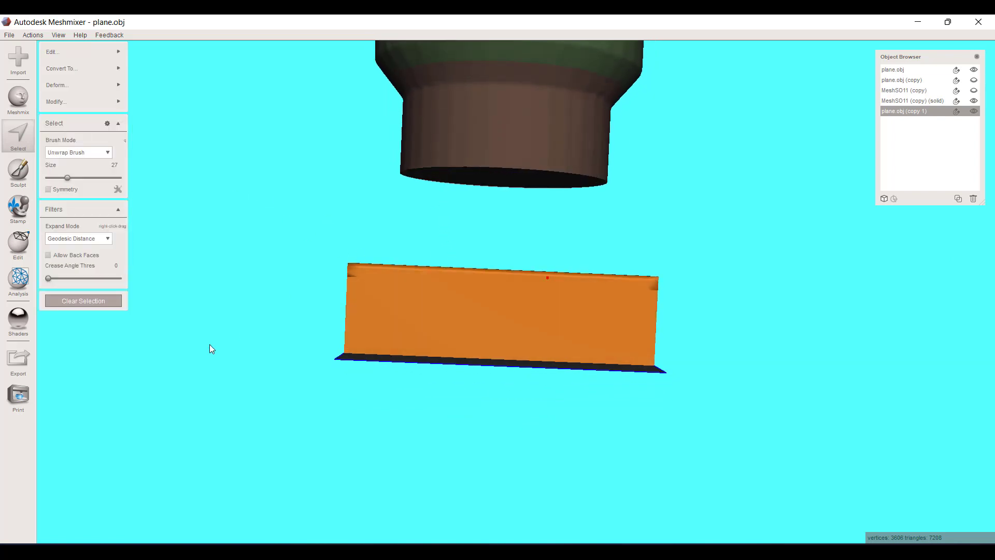
- Clear the selection, then transform the whole thickened plate to a Size X of 70 mm and accept
click(102, 301)
right_drag(638, 278, 645, 291)
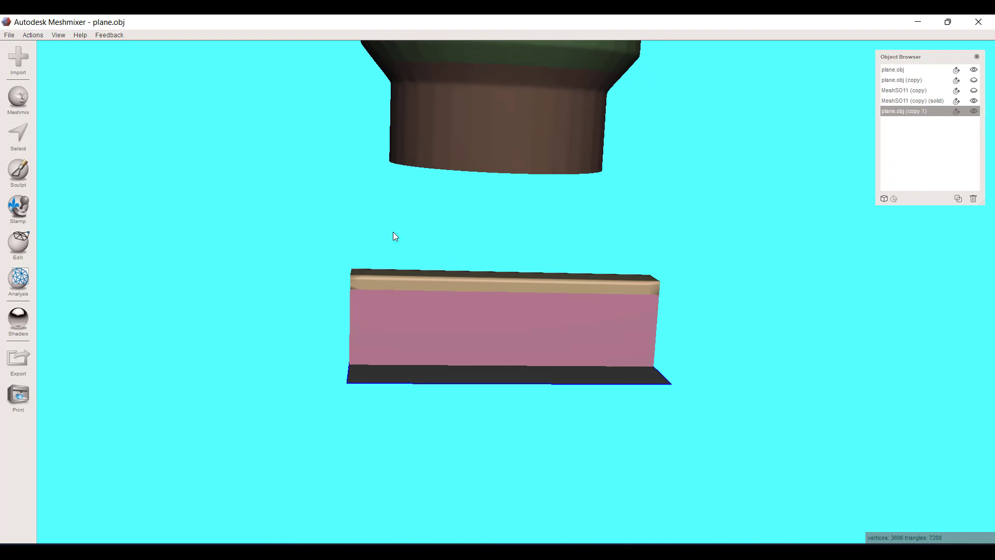
right_drag(504, 286, 496, 311)
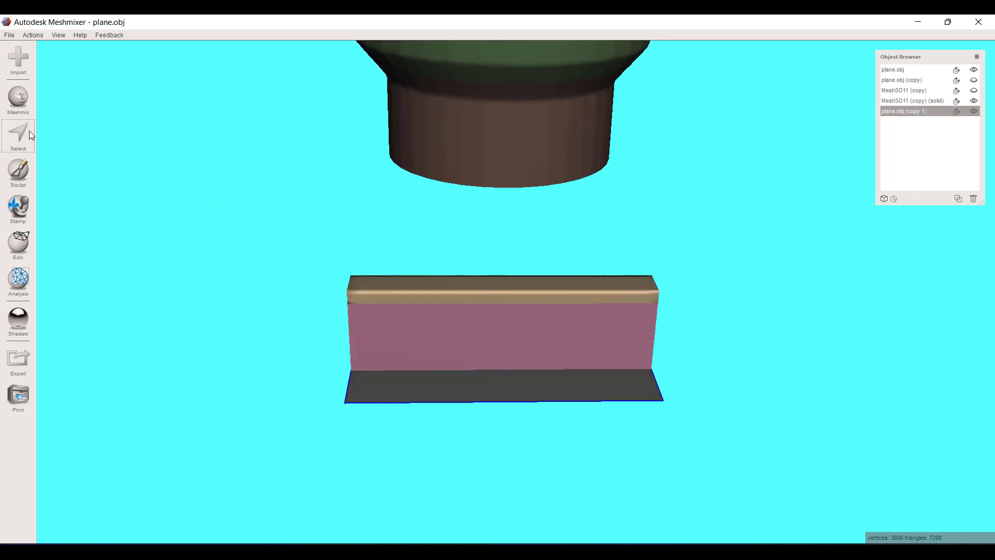
key(ctrl+t)
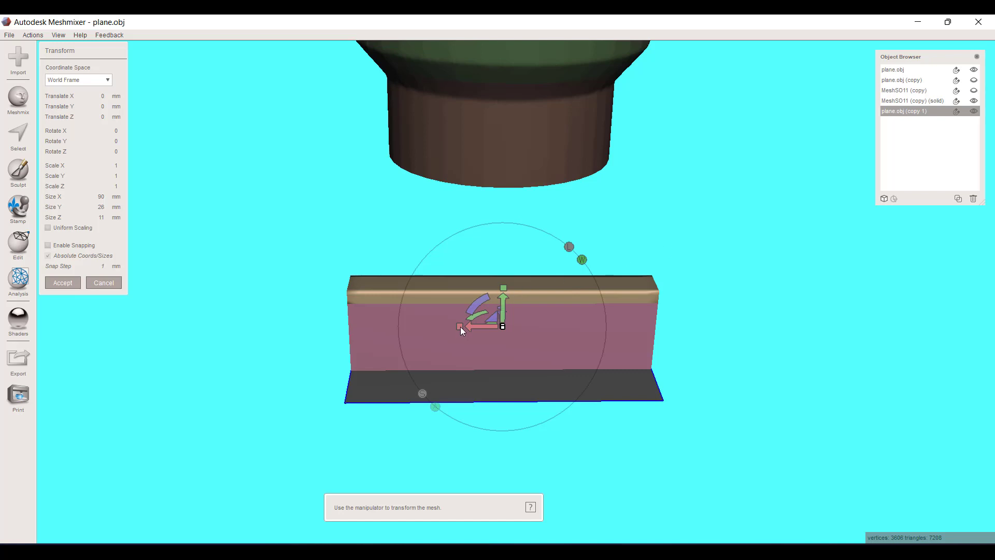
drag(461, 328, 470, 331)
click(83, 196)
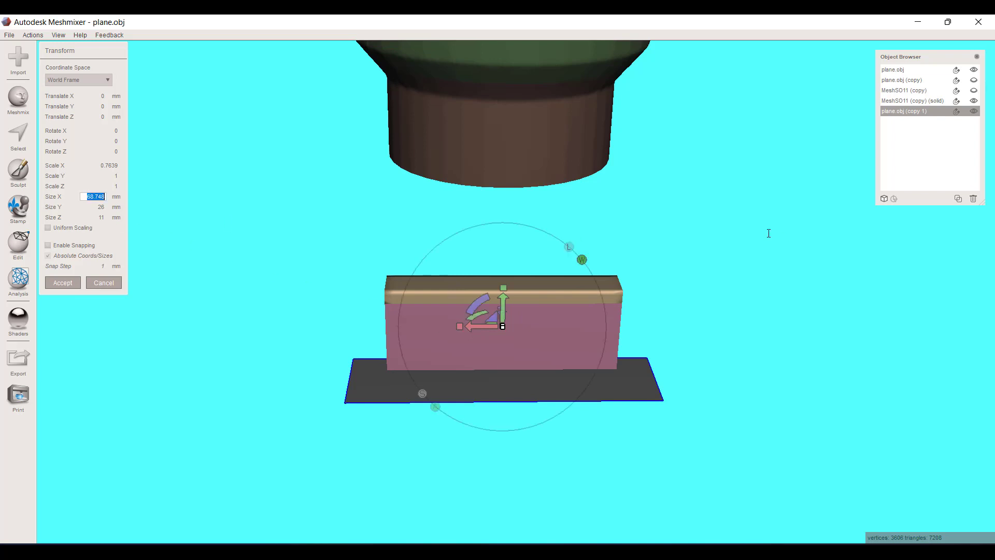
text(70)
key(Return)
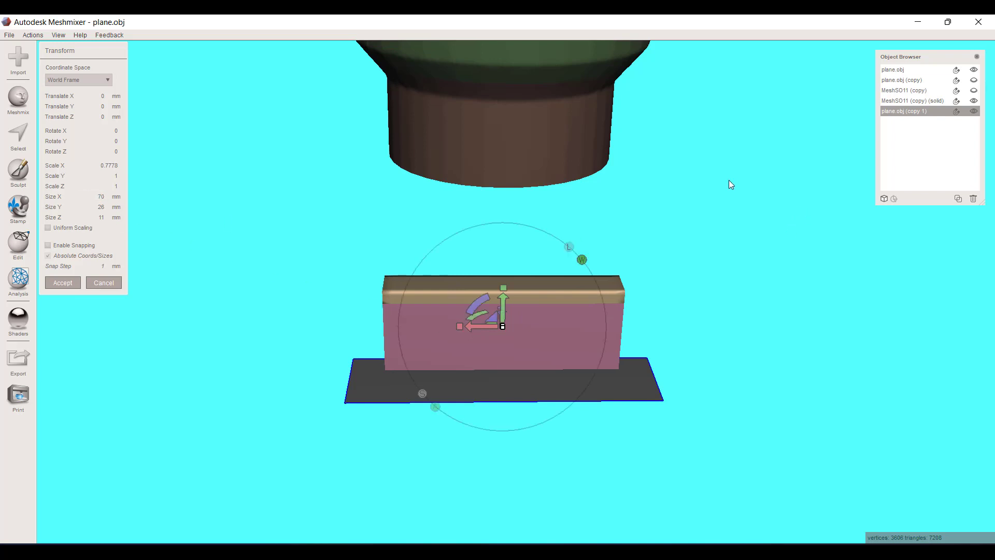
click(73, 284)
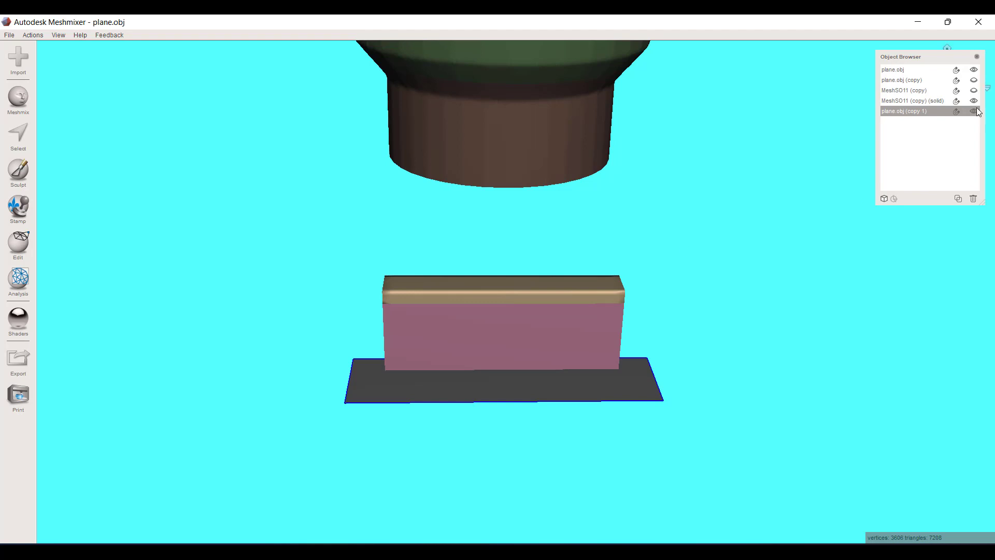
- Show plane.obj (copy), select and duplicate the thin plate inside the clip block, and hide the original again
click(974, 80)
right_drag(725, 335, 558, 279)
scroll(556, 275, up, 10)
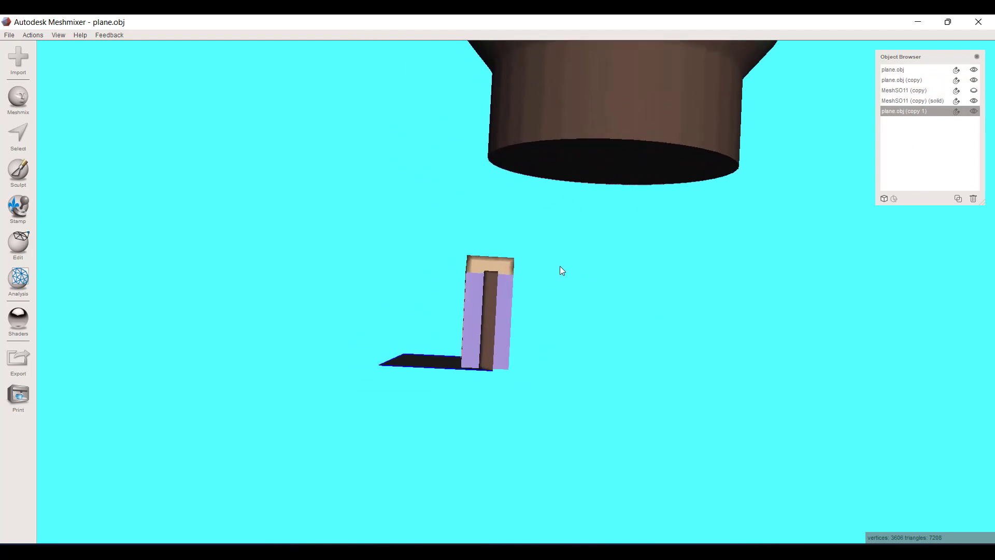
right_drag(540, 244, 485, 327)
click(512, 276)
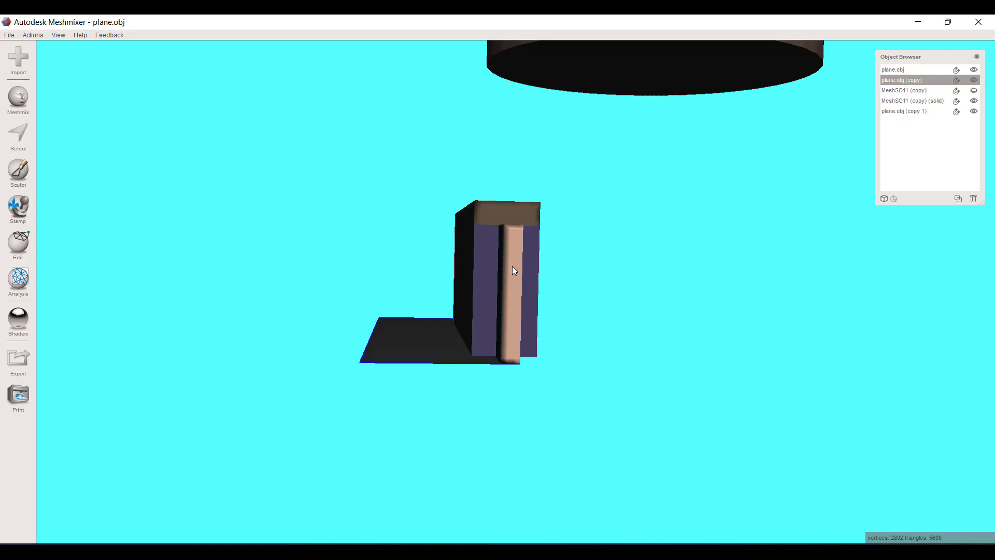
click(27, 246)
click(72, 69)
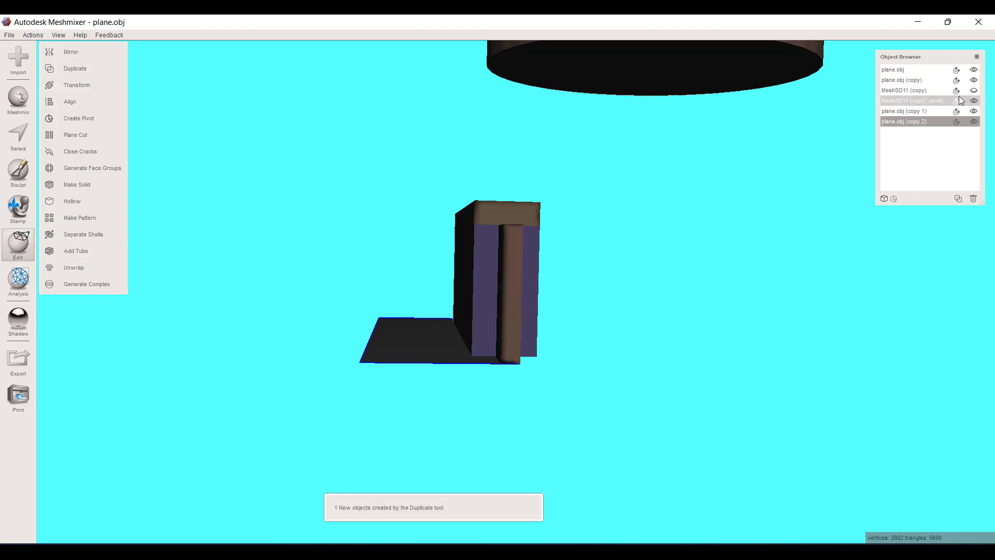
click(974, 80)
- Save the project in the Documents folder as "bottle holder project" in Meshmixer Format
right_drag(549, 318, 613, 289)
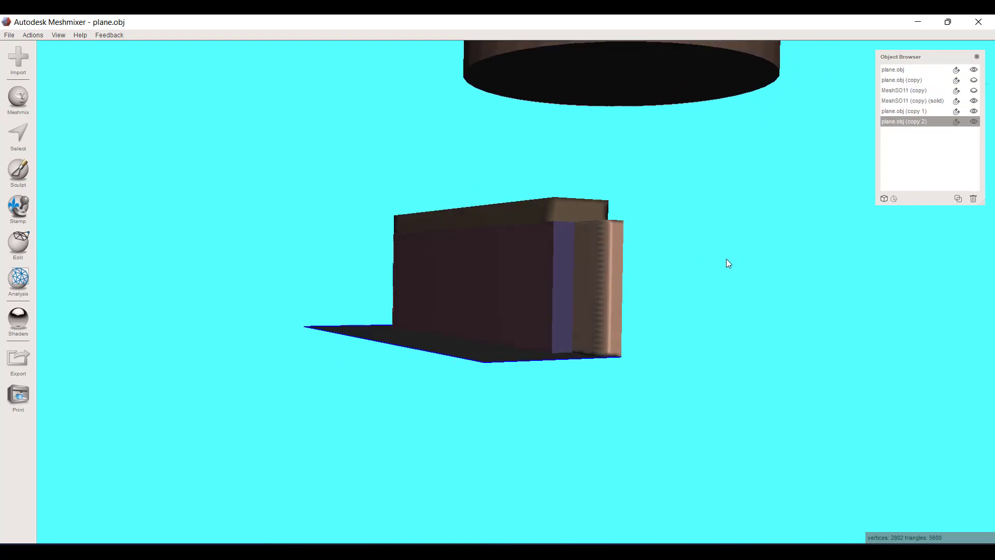
mouse_move(728, 264)
right_down()
mouse_move(698, 275)
mouse_move(704, 282)
mouse_move(690, 265)
mouse_move(667, 329)
mouse_move(649, 322)
right_up()
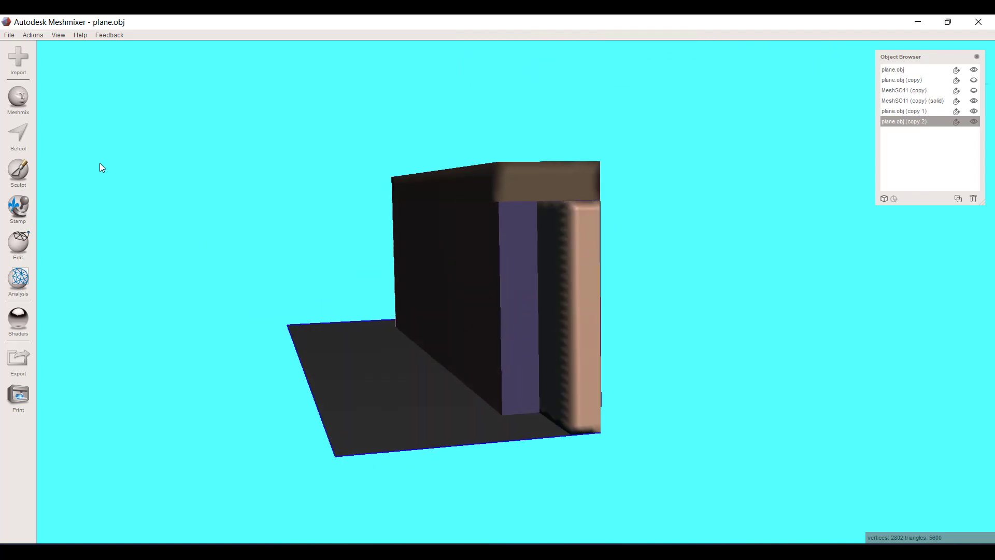
click(9, 35)
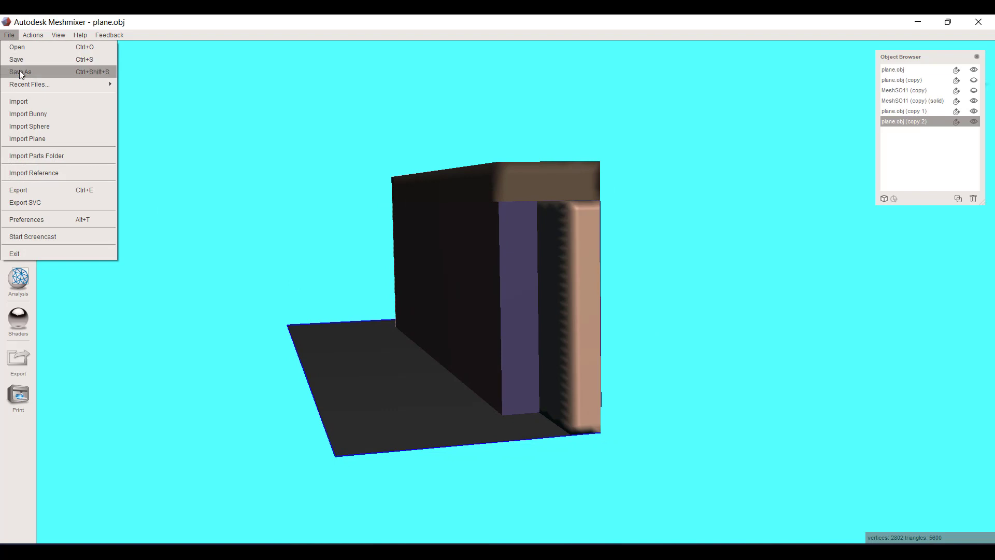
click(19, 70)
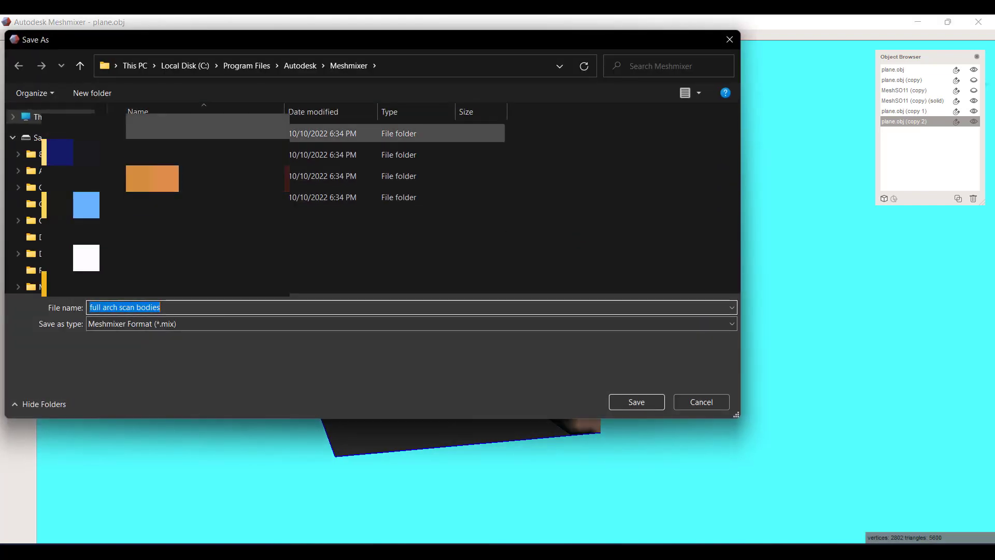
scroll(67, 183, up, 3)
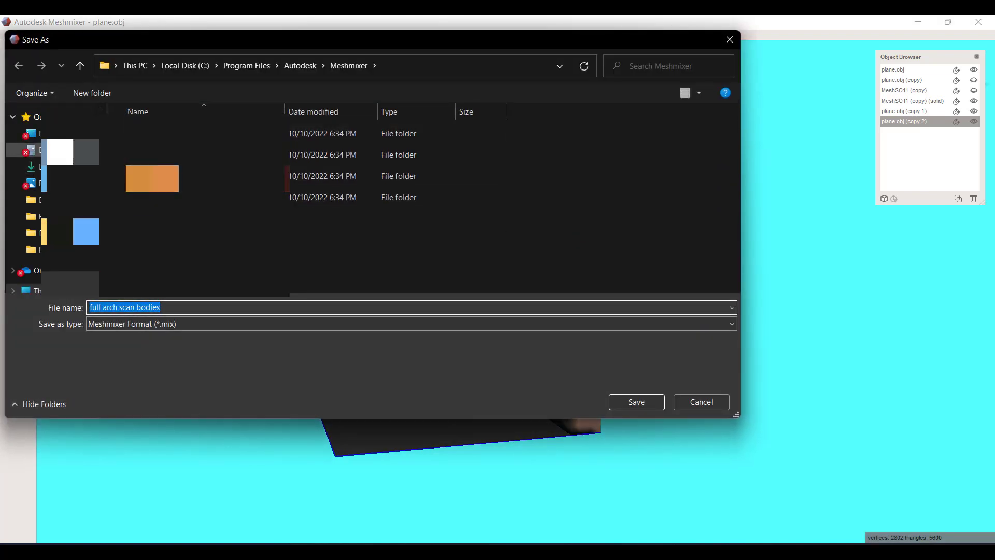
click(61, 151)
click(211, 302)
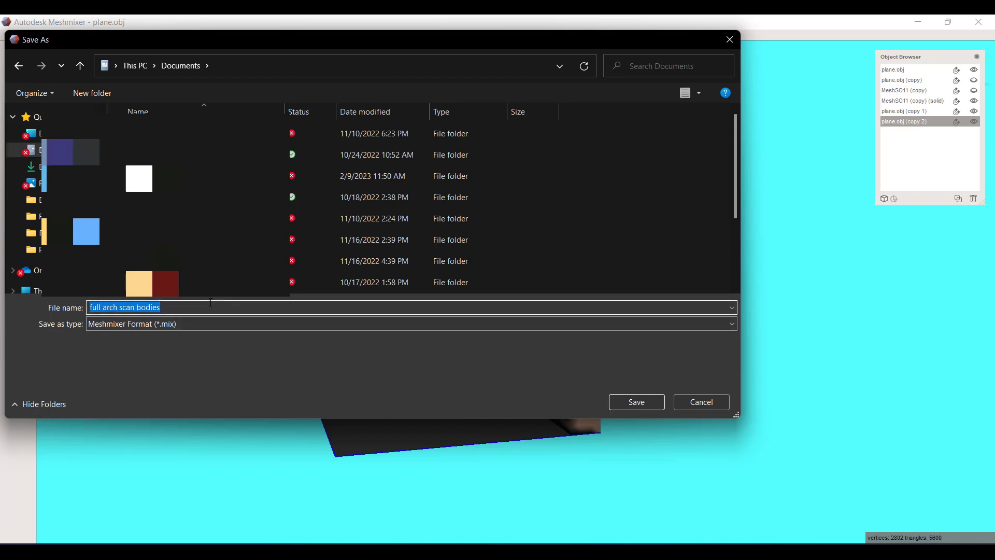
text(t)
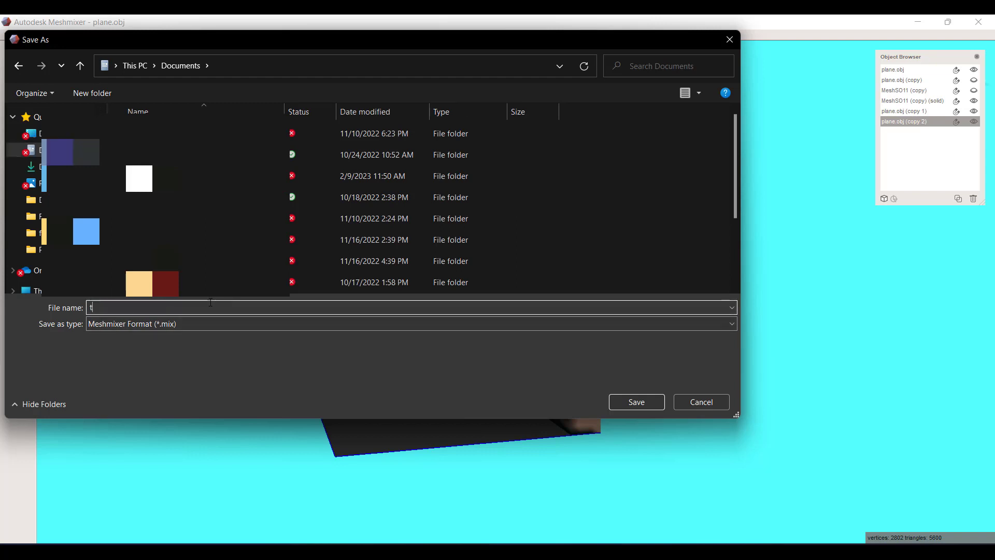
text(bottle holder project)
key(Return)
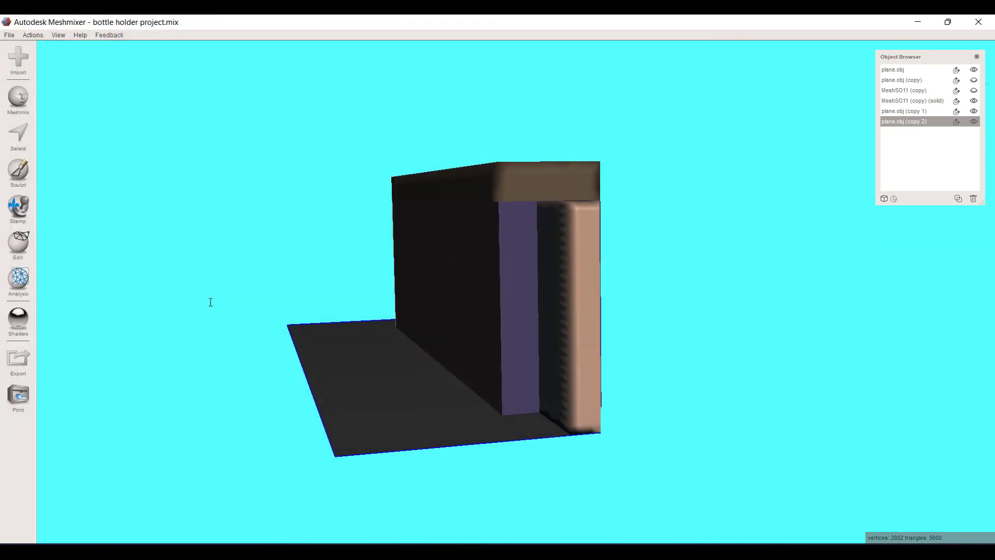
- Select plane.obj (copy 1) and examine from the end and front how the thin plate passes through the clip block
mouse_move(436, 311)
right_down()
mouse_move(429, 326)
mouse_move(428, 308)
right_up()
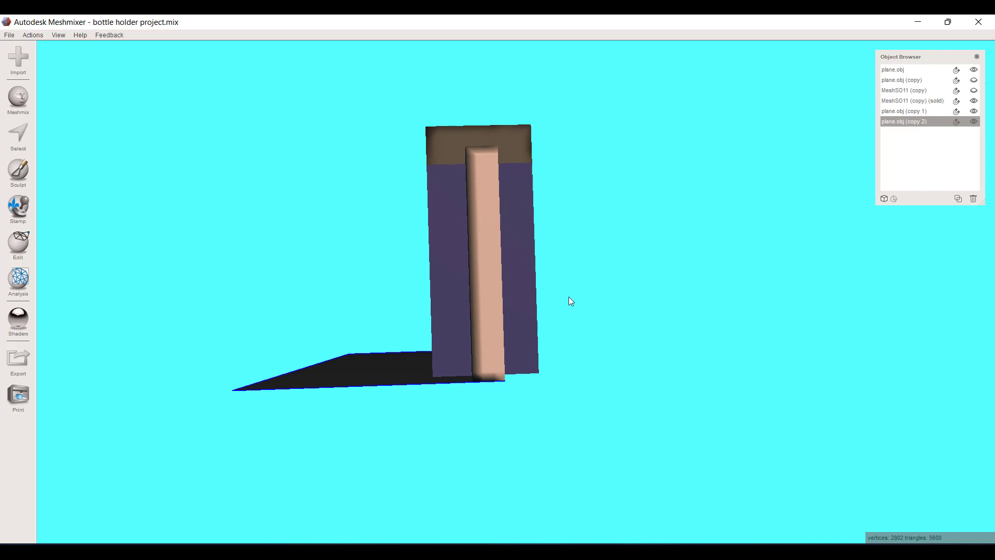
right_drag(562, 302, 599, 309)
click(547, 308)
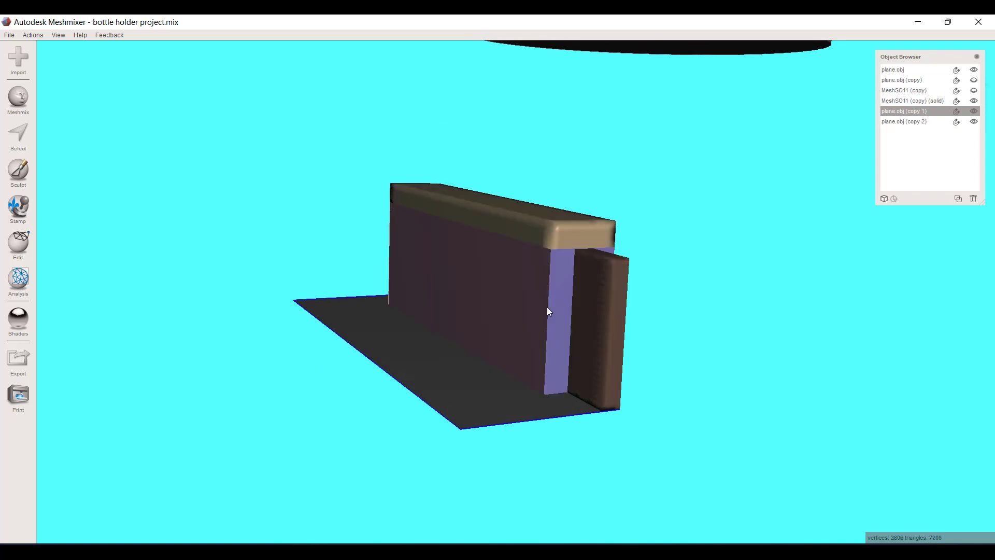
right_drag(319, 288, 415, 378)
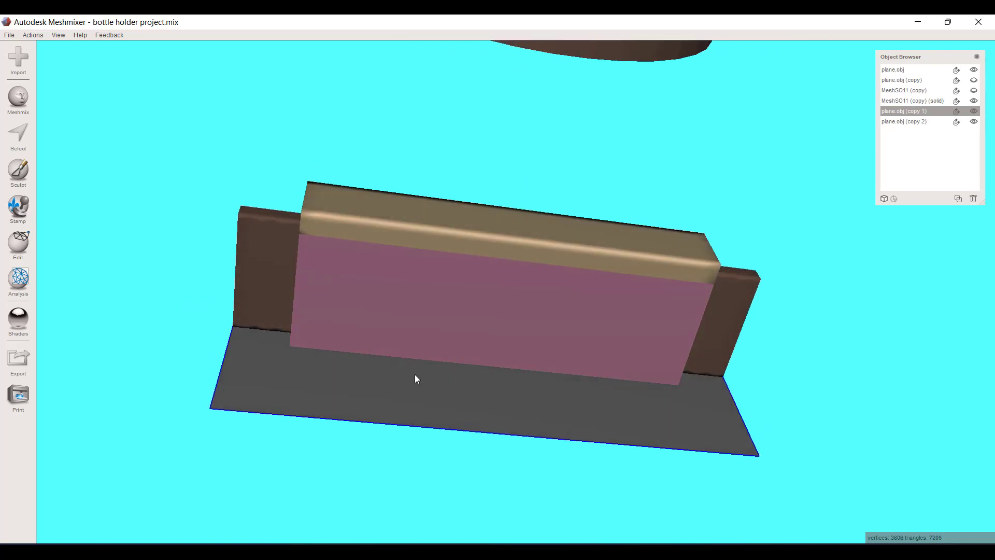
click(24, 251)
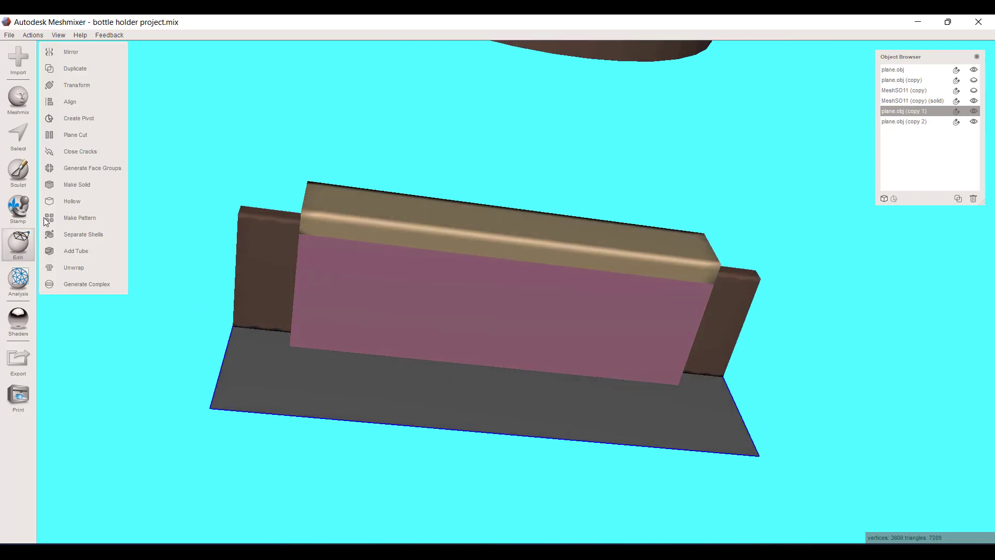
right_drag(629, 362, 521, 288)
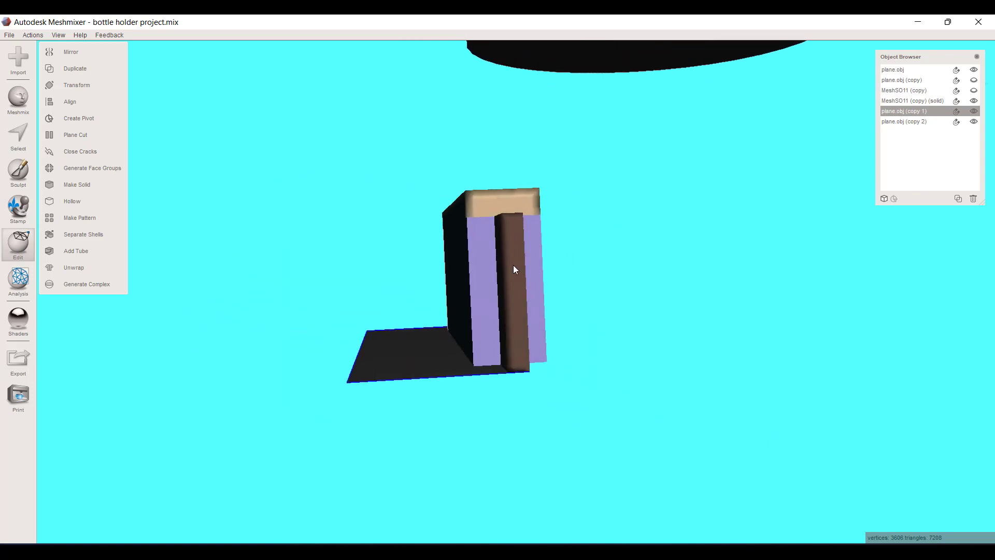
right_drag(524, 289, 487, 255)
right_drag(492, 220, 284, 287)
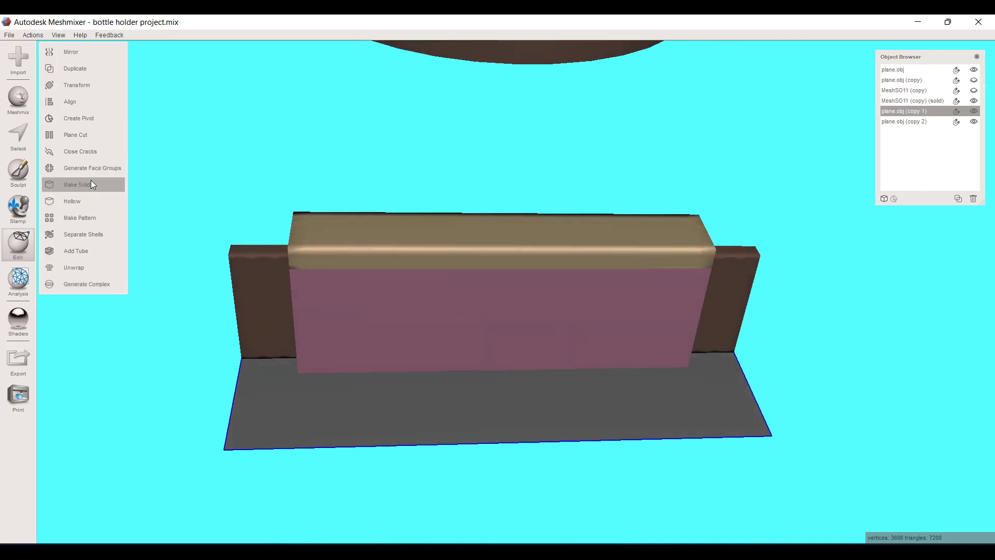
- Turn on the wireframe display and examine the mesh triangles on the clip block's broad face
key(w)
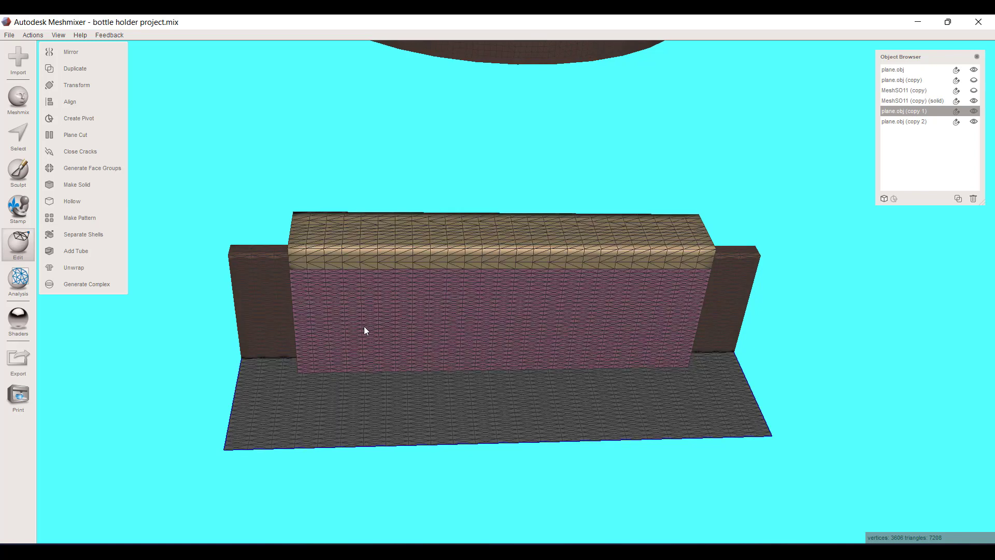
scroll(471, 389, up, 5)
right_drag(472, 390, 470, 312)
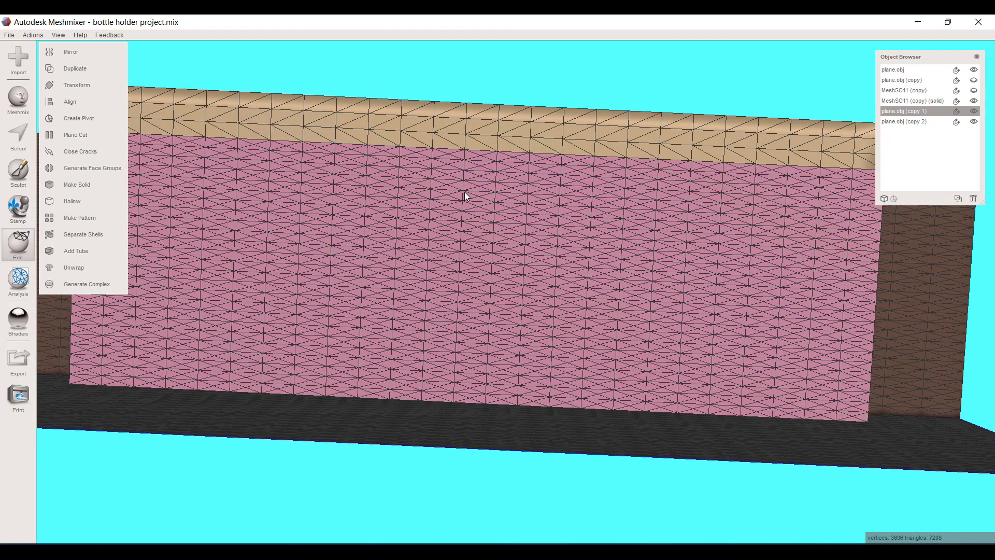
- Convert the clip block plane.obj (copy 1) into a solid with Make Solid, using the Fast type and accuracy and density of 128
right_drag(313, 257, 213, 259)
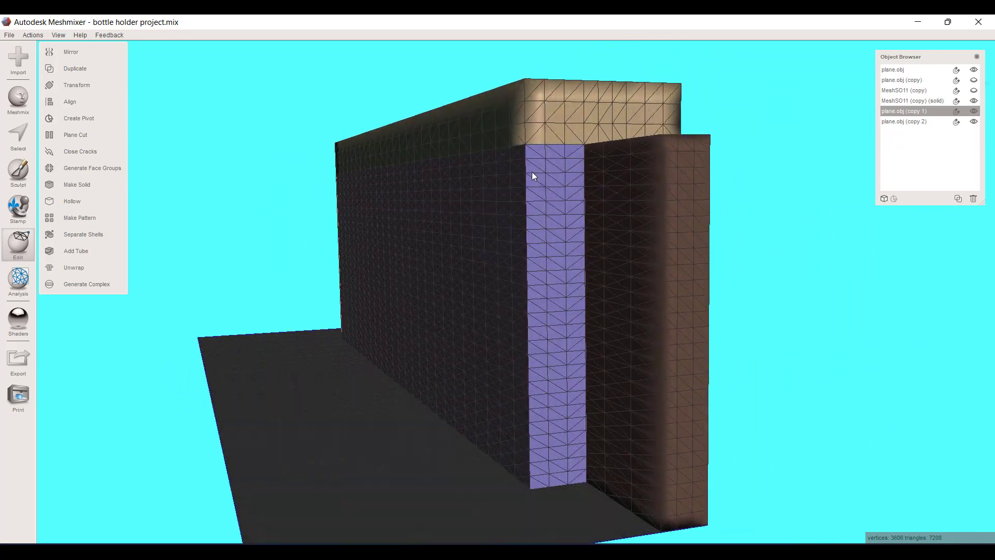
click(62, 186)
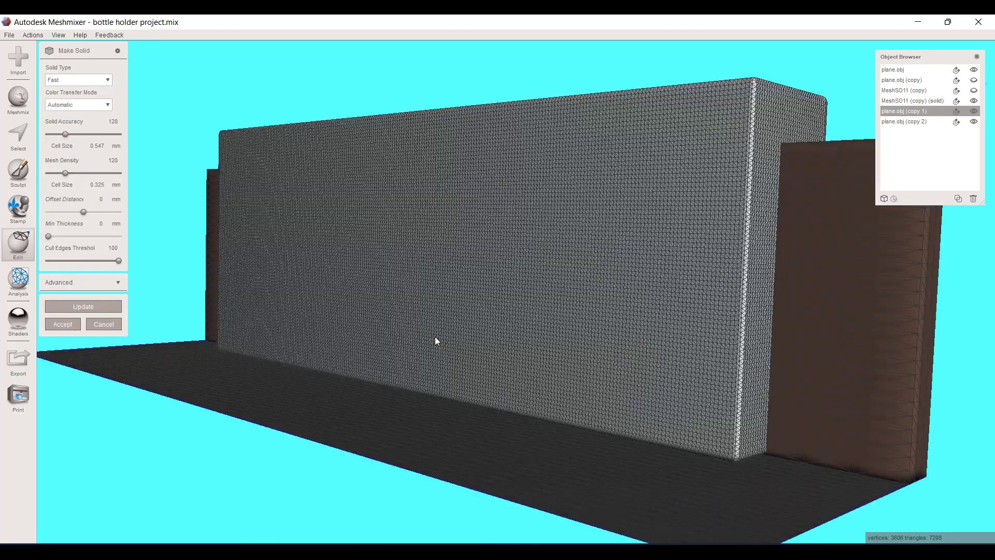
right_drag(435, 337, 450, 343)
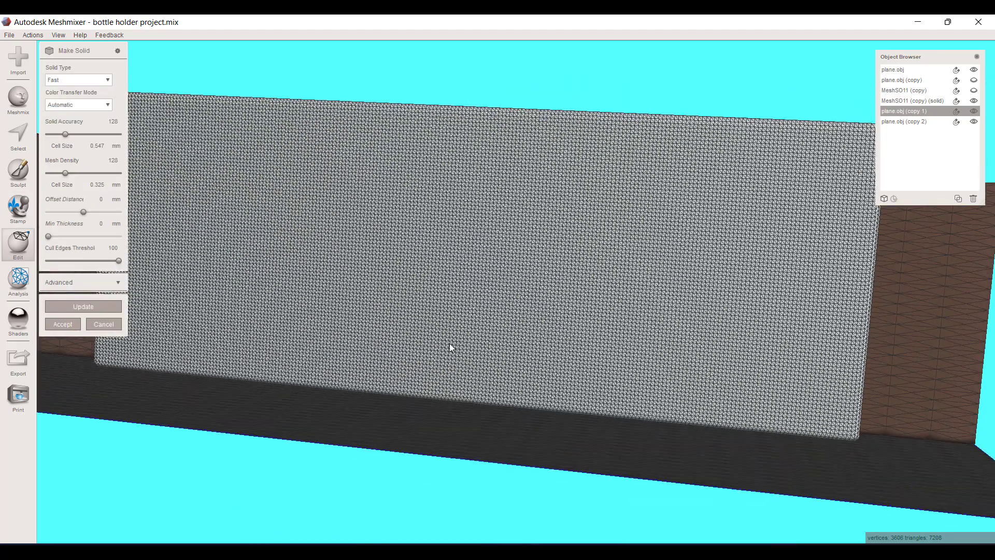
scroll(449, 343, down, 2)
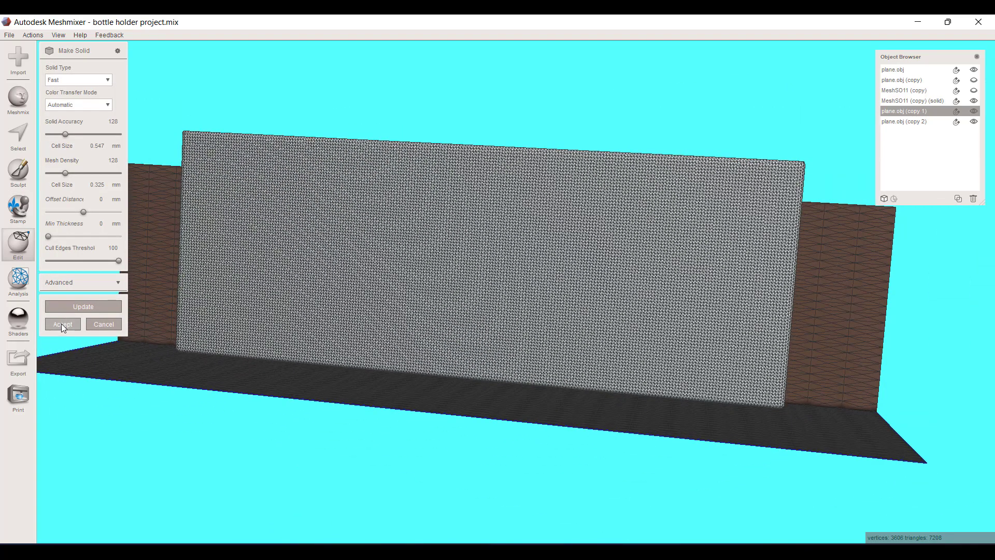
click(61, 324)
- Convert the thin plate plane.obj (copy 2) into a solid with Make Solid, using the Fast type and accuracy and density of 128
right_drag(555, 383, 590, 366)
click(678, 288)
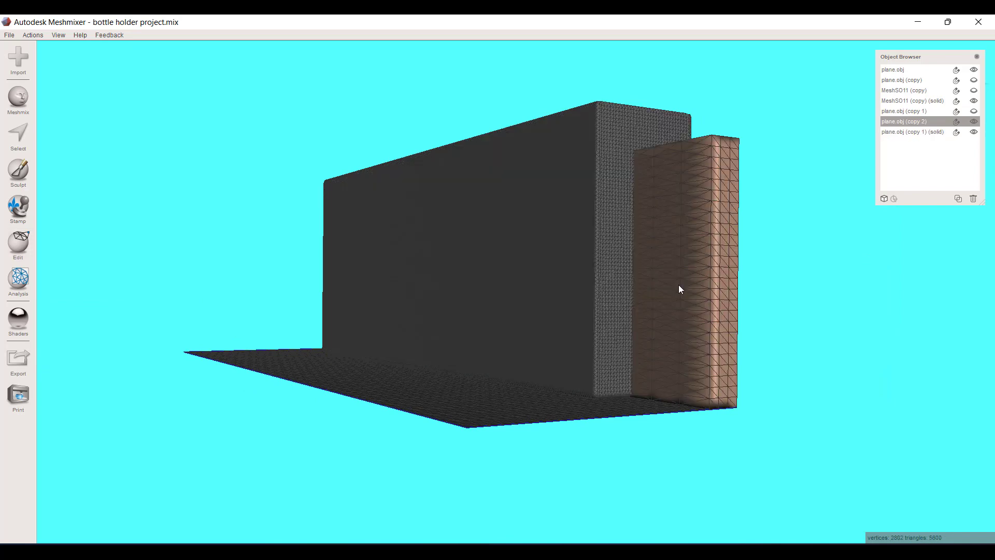
click(22, 245)
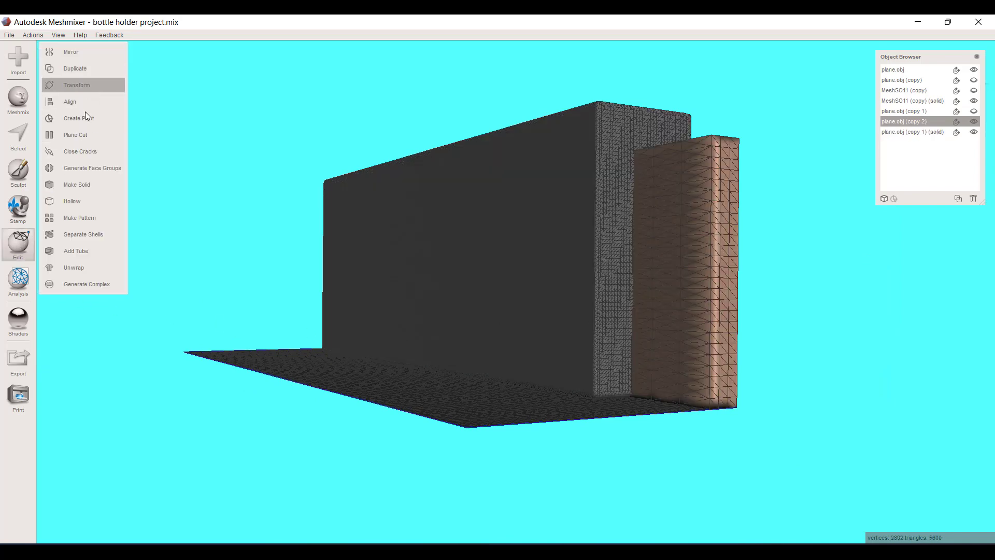
click(91, 186)
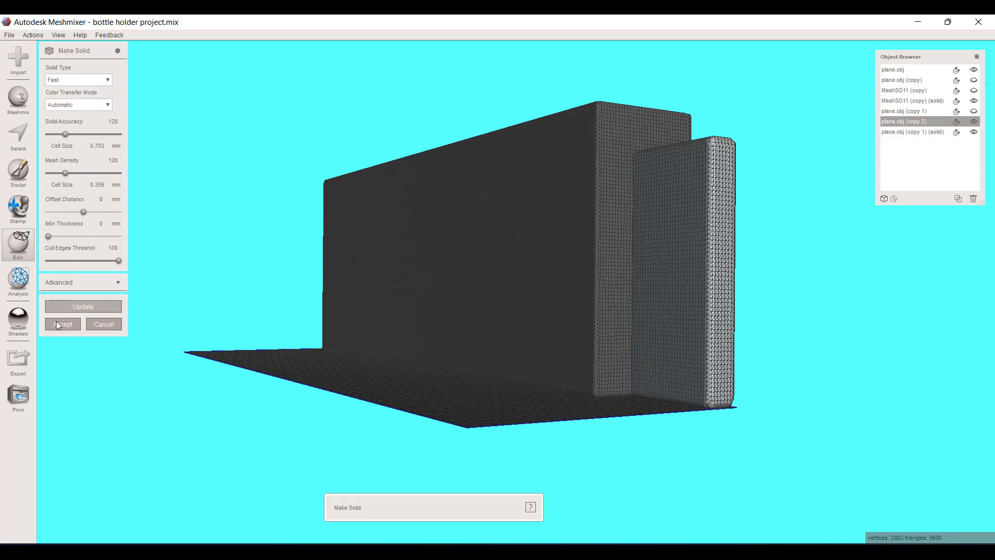
click(61, 324)
right_drag(507, 407, 477, 409)
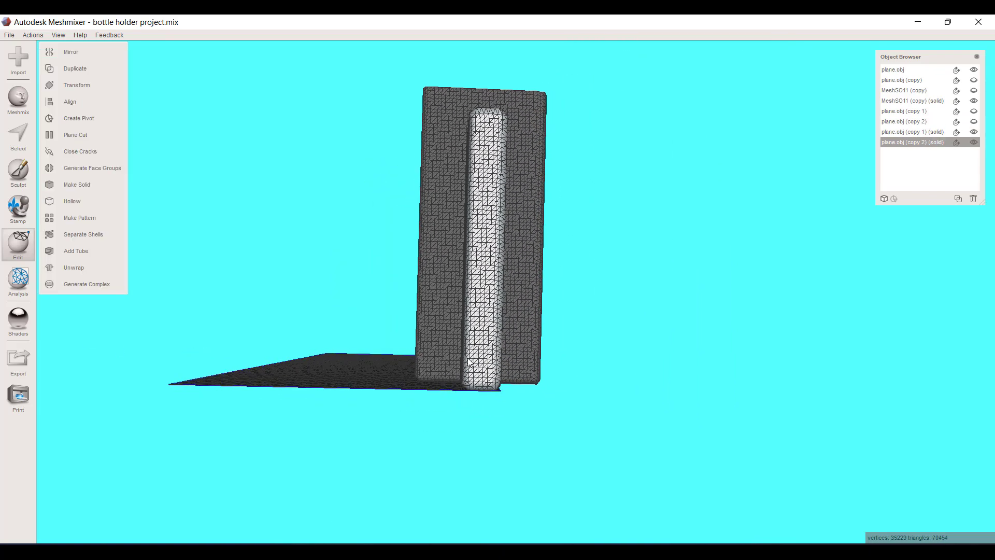
- Select the solid clip block and hide the plane.obj plate covering its underside
right_drag(382, 385, 345, 257)
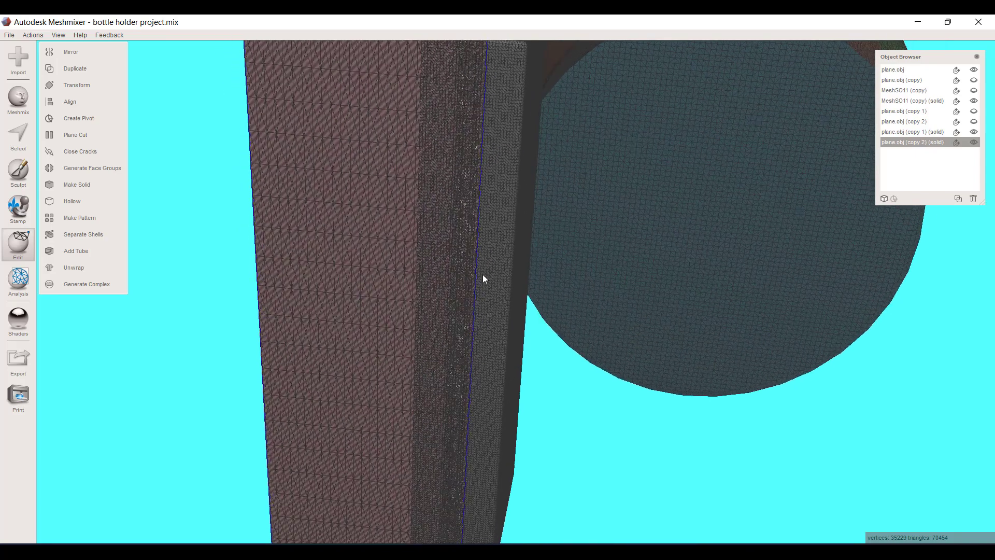
right_drag(483, 275, 508, 414)
scroll(508, 413, down, 3)
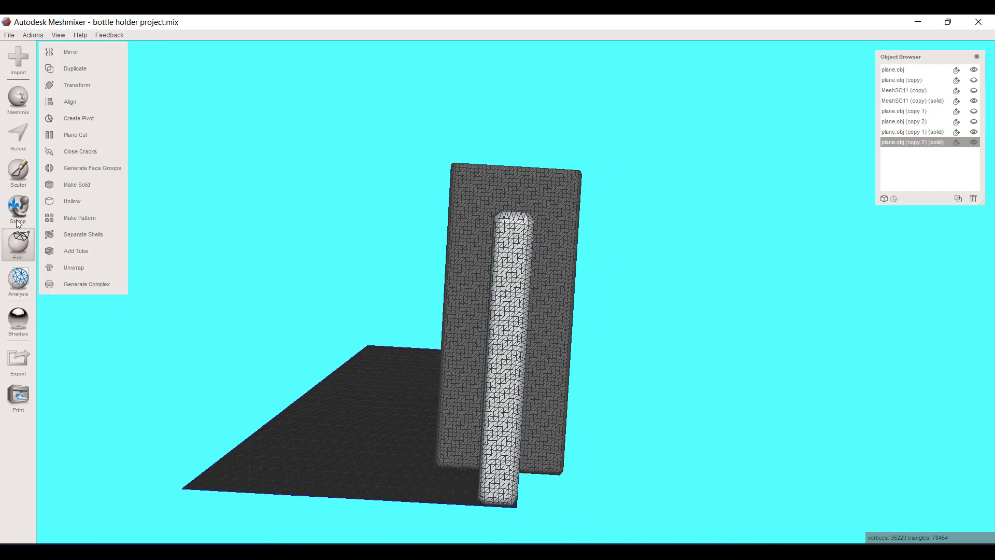
click(463, 240)
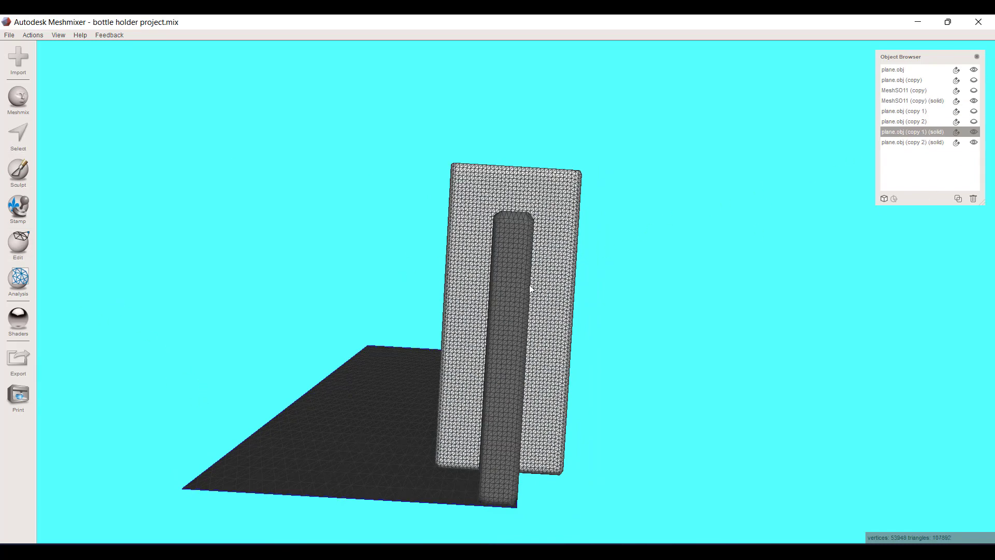
scroll(530, 286, up, 4)
right_drag(578, 396, 559, 274)
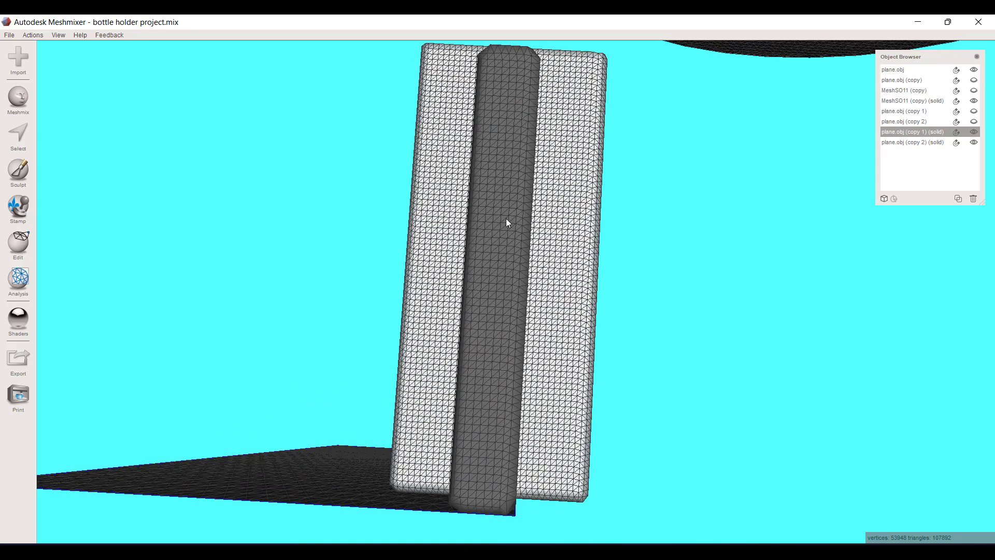
right_drag(582, 370, 480, 248)
scroll(596, 294, up, 3)
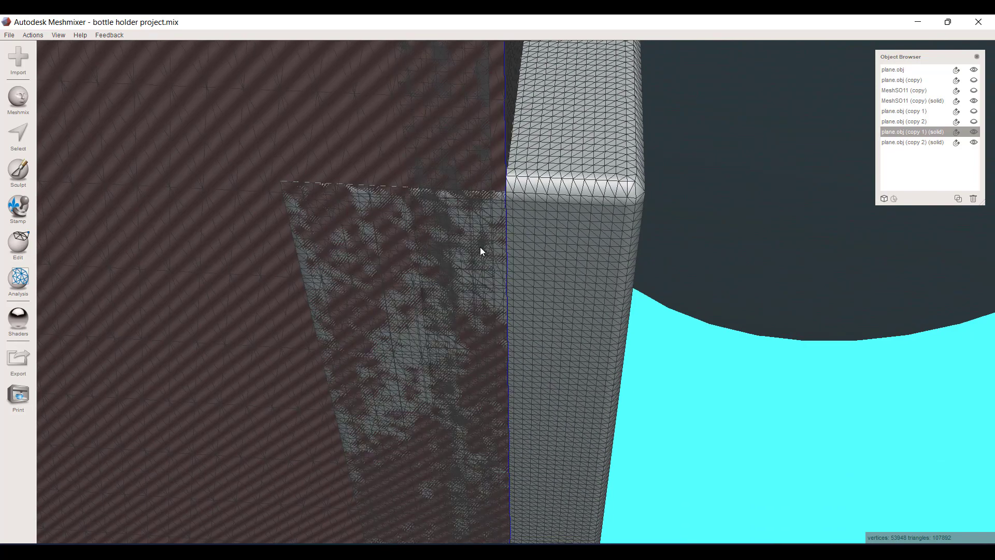
click(974, 70)
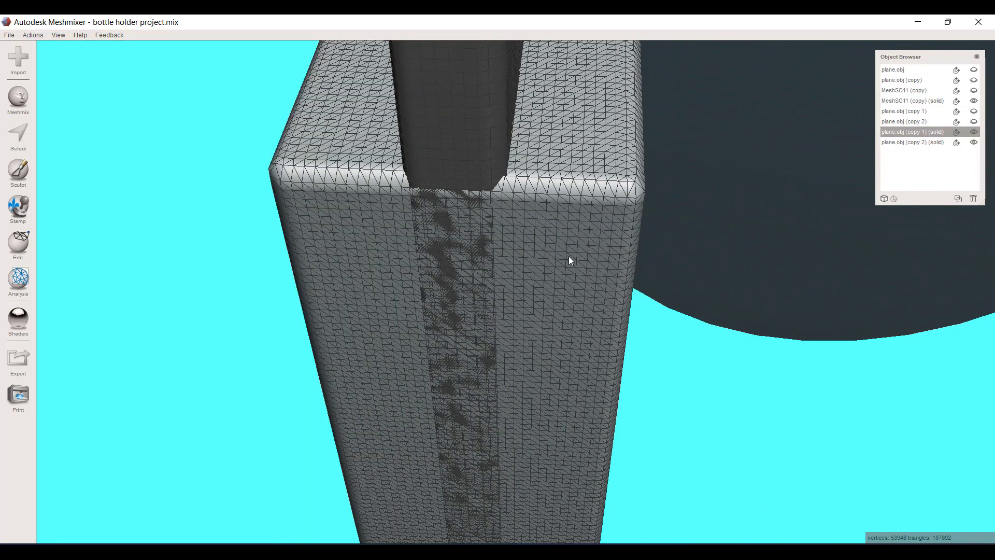
- Try to subtract the solid plate from the solid clip block with a Precise Boolean Difference and check the slot from below
right_drag(568, 256, 523, 248)
scroll(506, 183, down, 3)
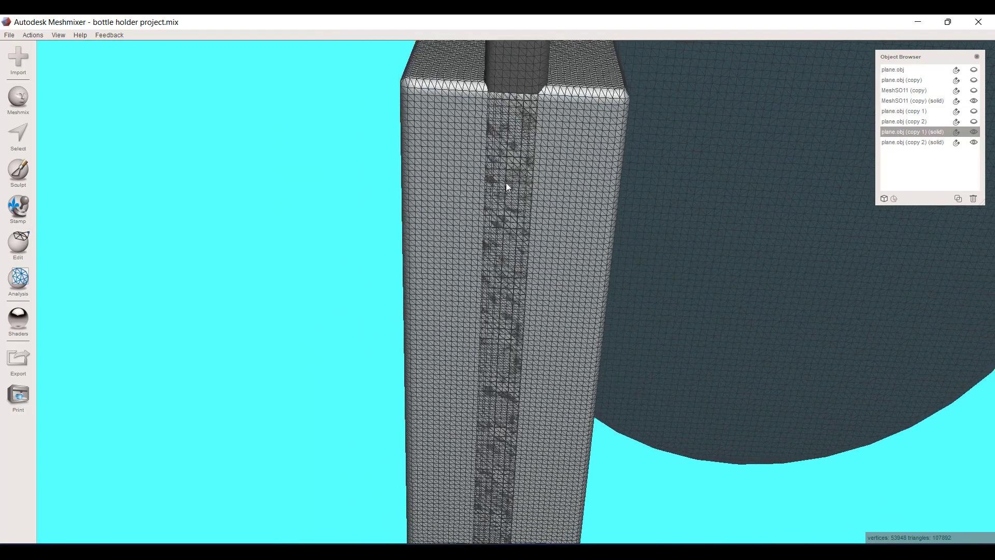
right_drag(506, 183, 511, 309)
scroll(503, 266, down, 3)
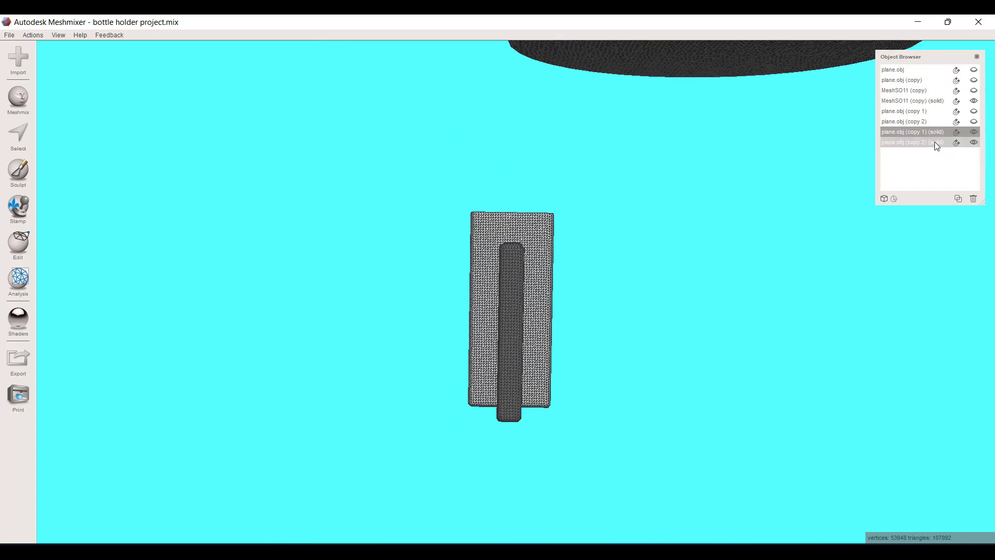
shift+click(912, 142)
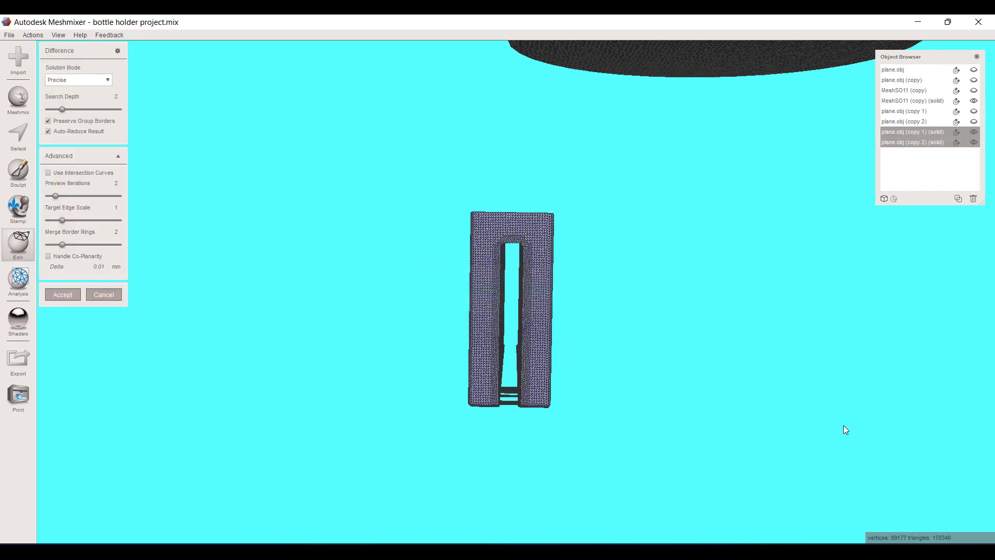
right_drag(551, 408, 560, 327)
scroll(565, 313, up, 6)
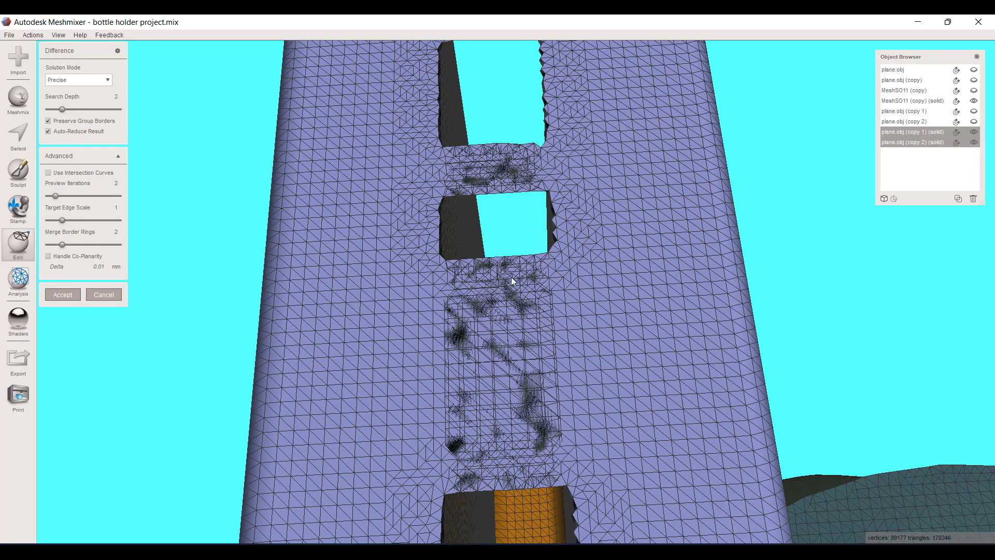
scroll(517, 298, down, 6)
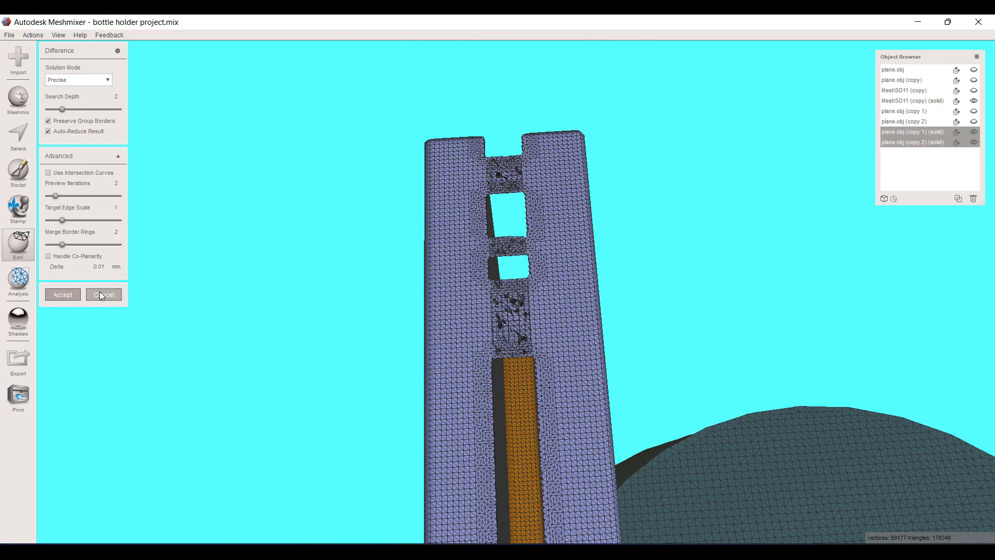
click(102, 293)
- Move the solid plate slightly along the Y axis, outward past the clip block's underside
right_drag(426, 378, 835, 434)
scroll(434, 280, up, 8)
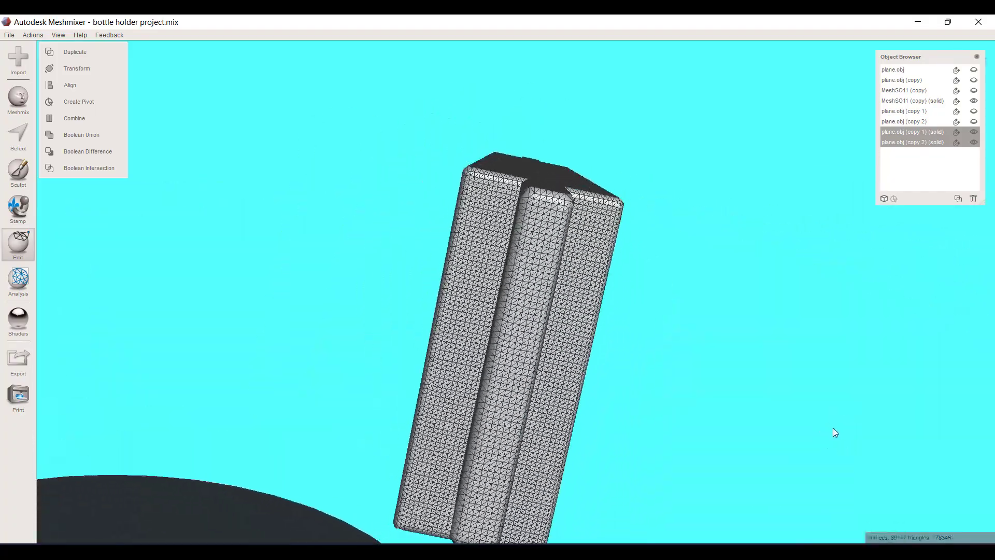
click(547, 278)
right_drag(548, 294, 666, 351)
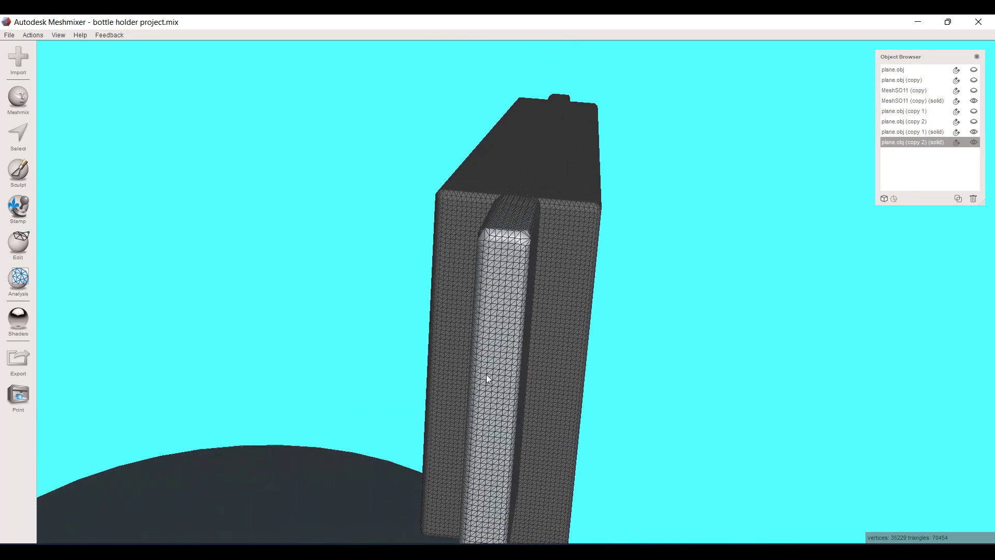
key(t)
right_drag(595, 198, 602, 179)
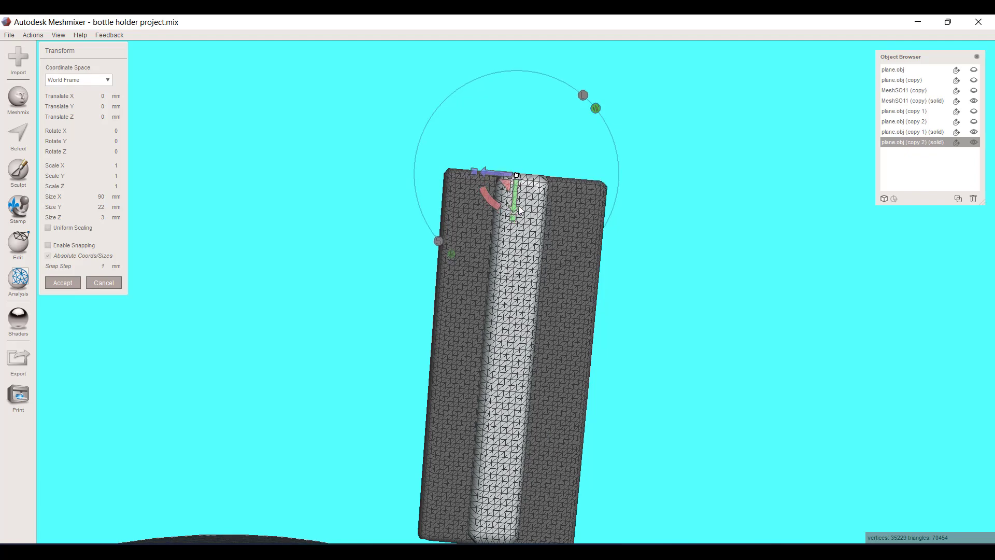
drag(514, 207, 515, 206)
right_drag(580, 235, 560, 306)
click(62, 283)
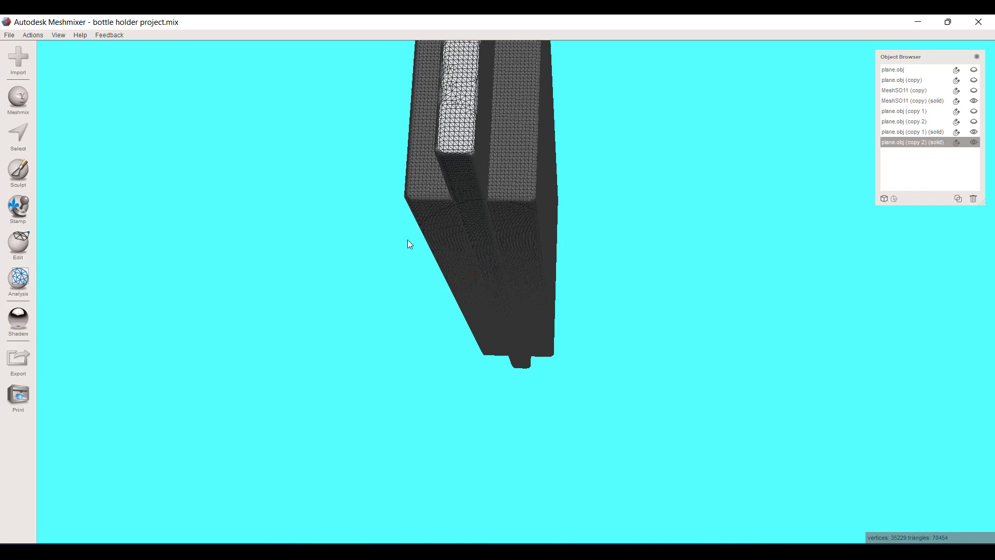
- Subtract the shifted solid plate from the solid clip block with a Precise Boolean Difference at search depth 2
click(929, 133)
shift+click(928, 141)
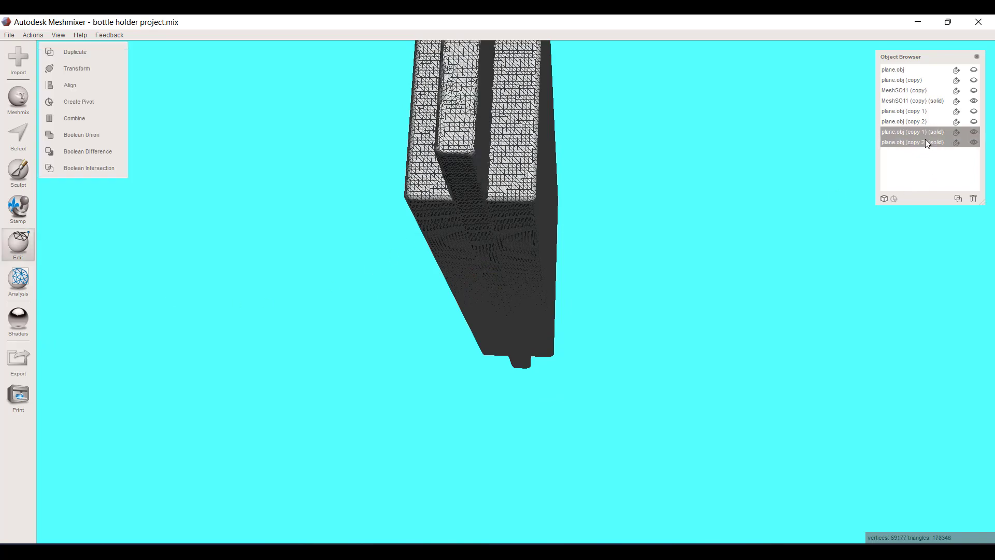
click(95, 153)
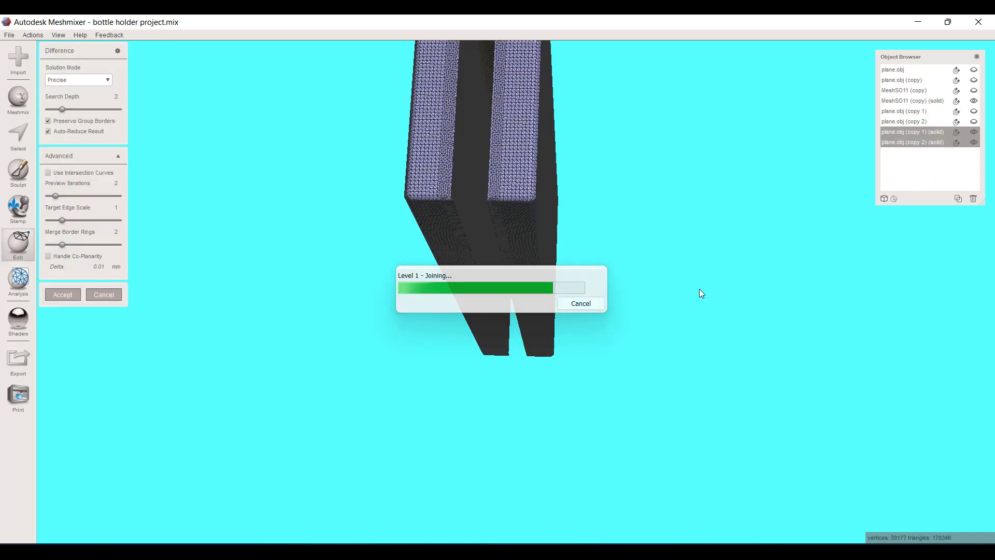
right_drag(587, 300, 546, 348)
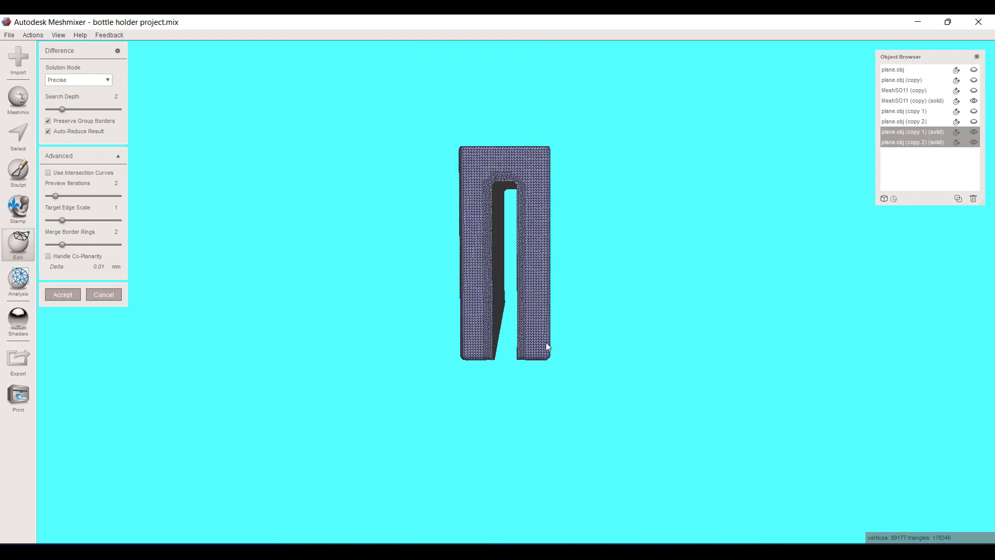
click(63, 296)
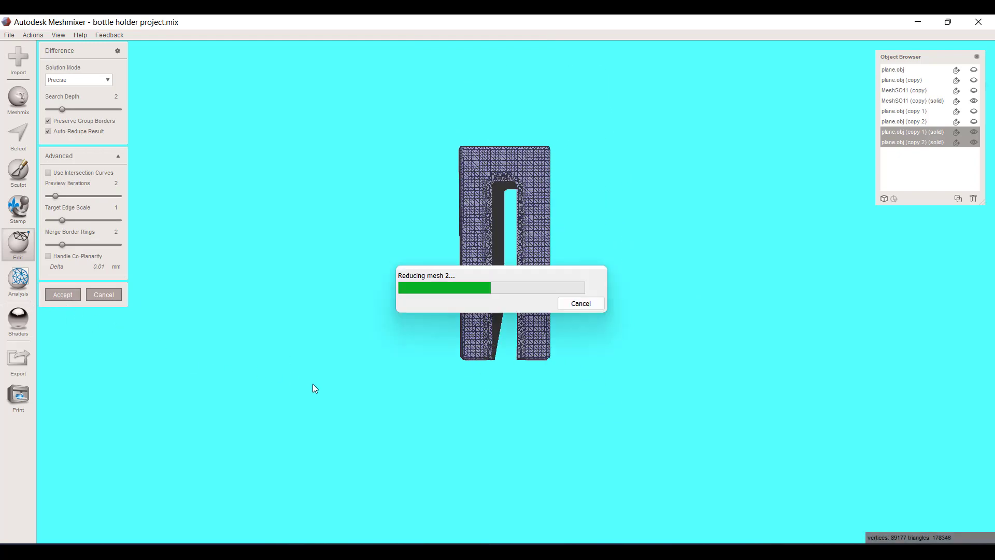
right_drag(326, 386, 541, 355)
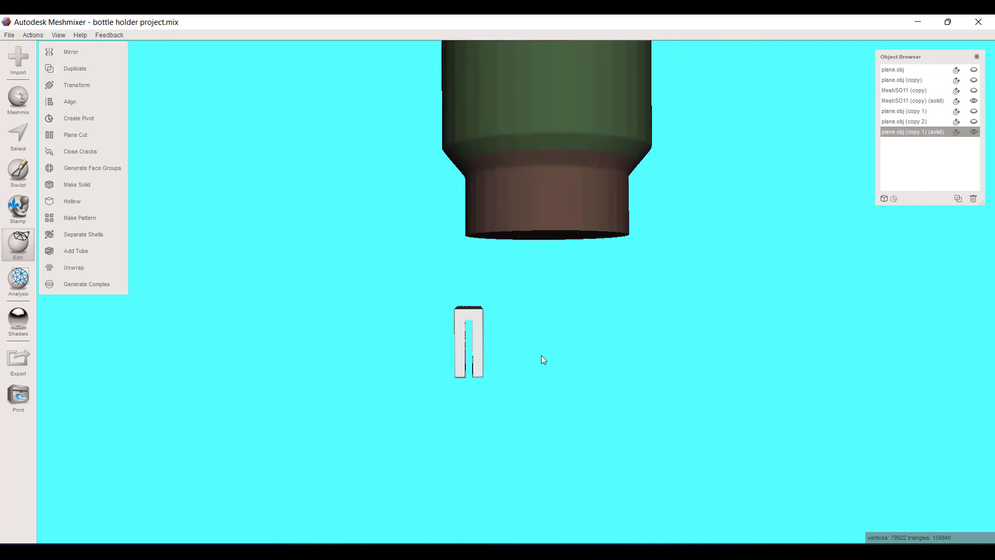
- Raise the solid bottle shape about 2.8 mm along the Y axis
click(546, 222)
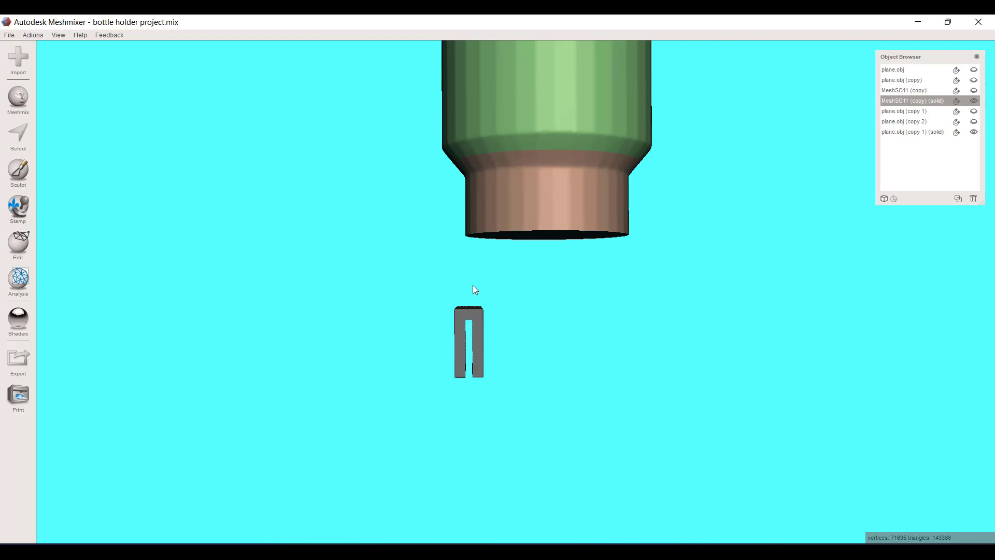
key(t)
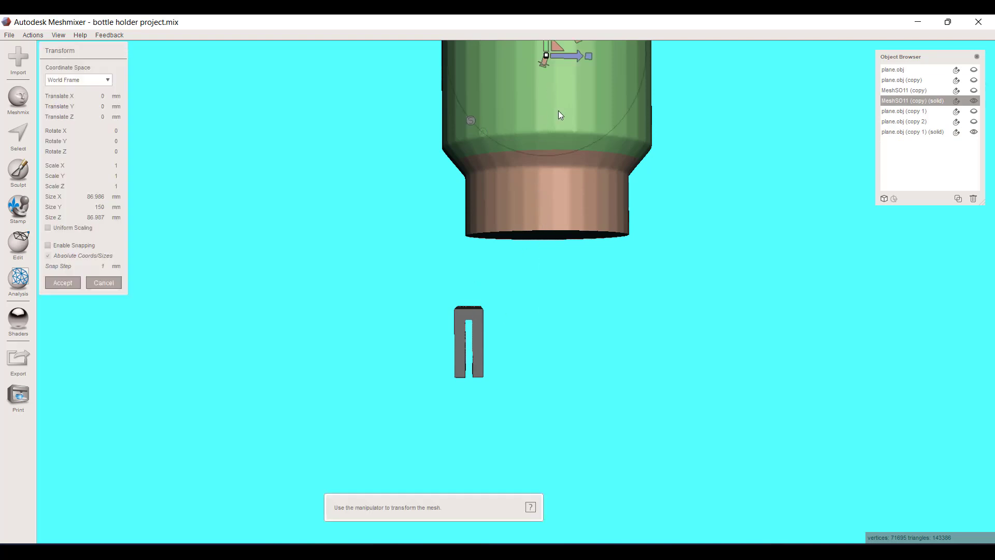
middle_drag(558, 110, 552, 194)
drag(540, 126, 541, 119)
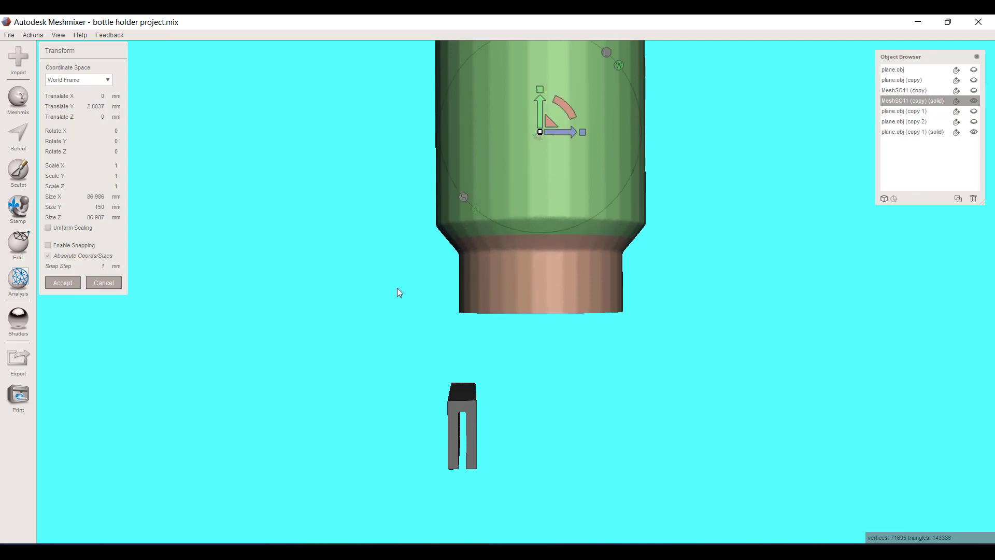
click(58, 282)
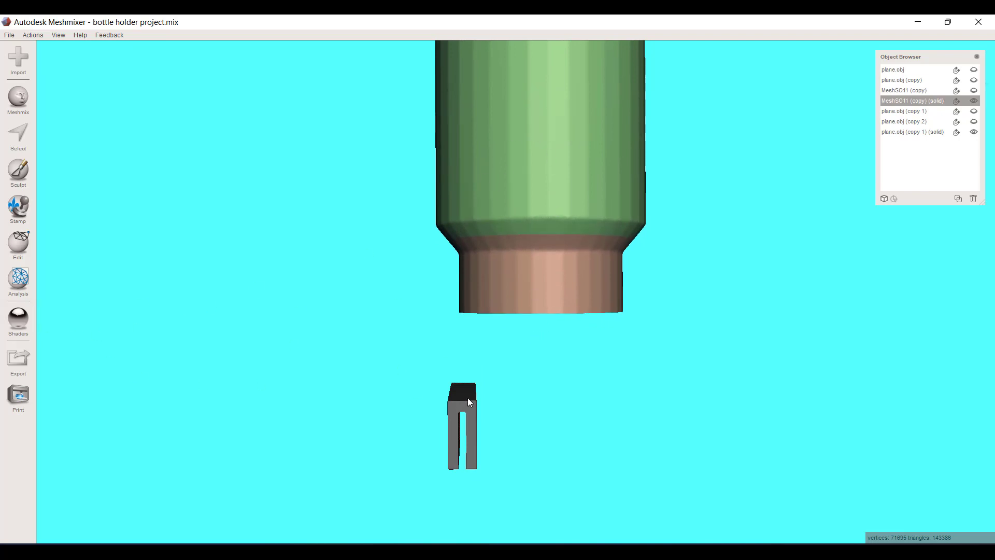
- Offset the entire solid bottle surface by 1.5 mm, leaving the result unconnected to the original
right_drag(574, 316, 724, 348)
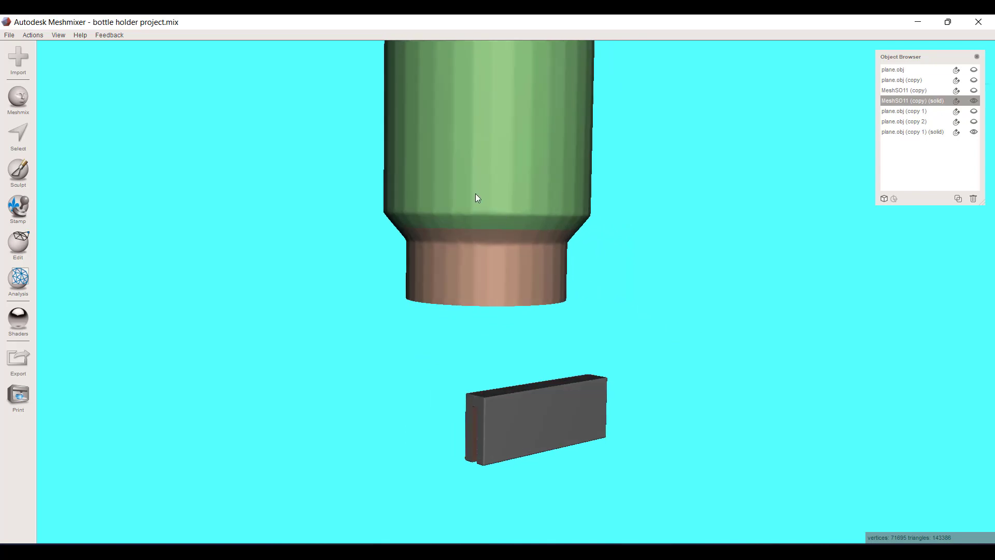
right_drag(538, 289, 594, 294)
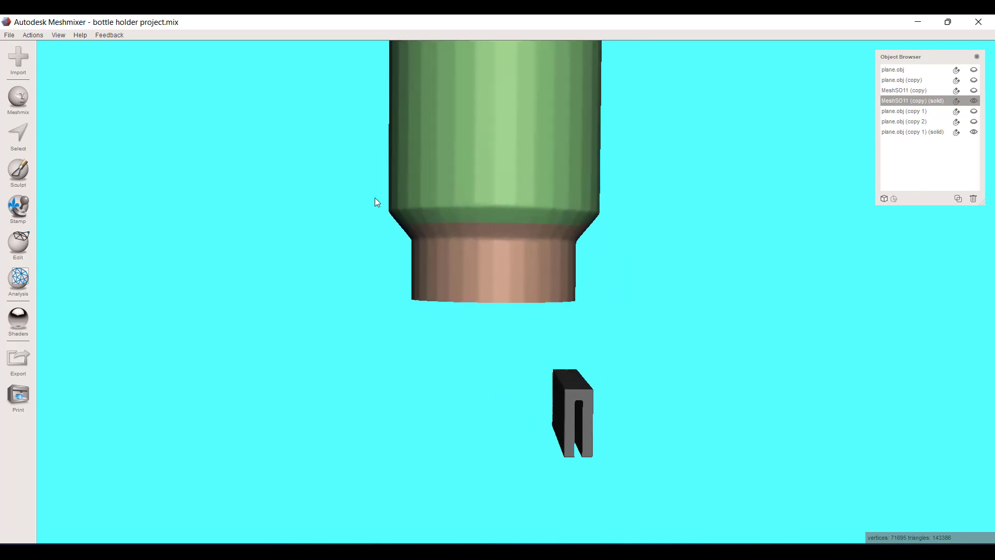
click(22, 135)
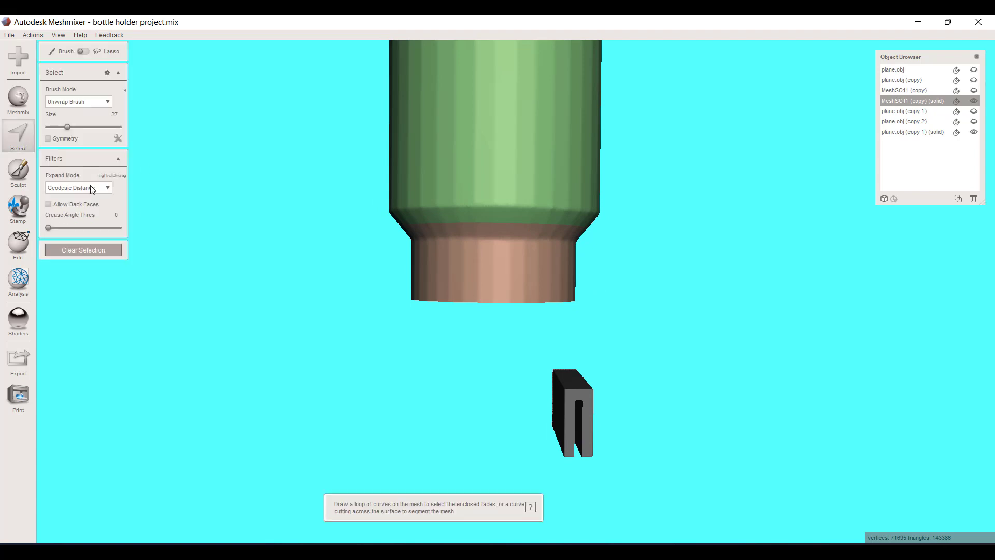
scroll(403, 276, up, 5)
scroll(424, 287, down, 4)
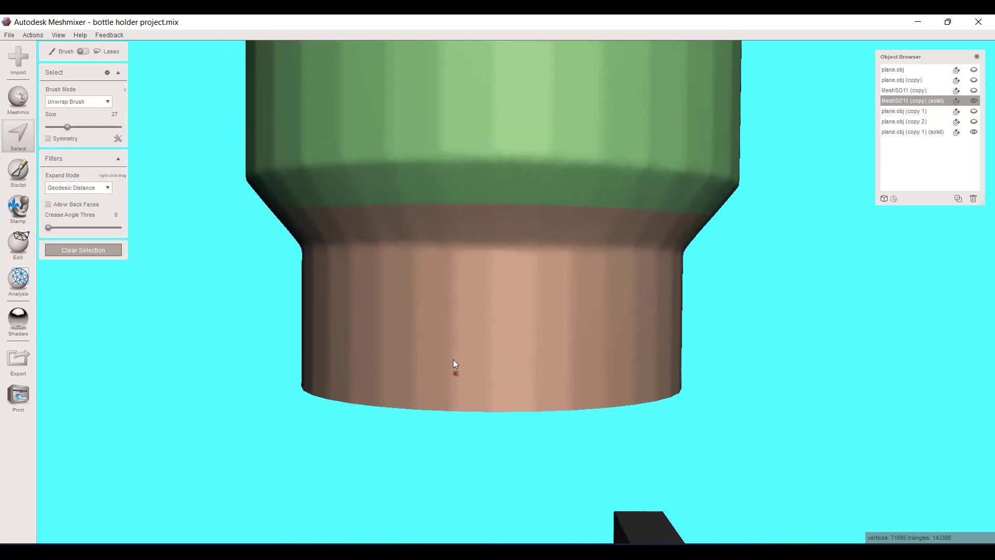
scroll(462, 325, down, 3)
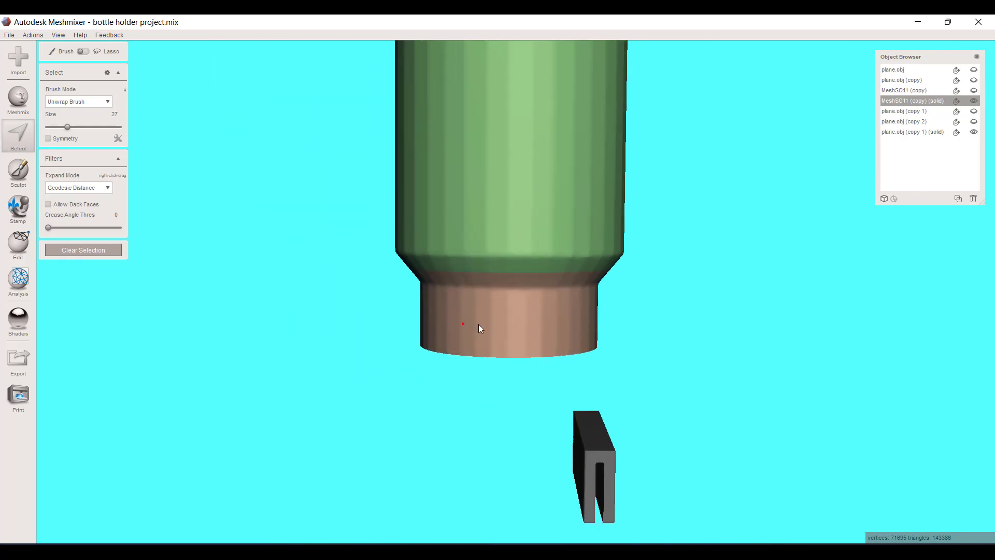
right_drag(478, 325, 366, 319)
scroll(366, 318, down, 1)
right_drag(438, 315, 497, 346)
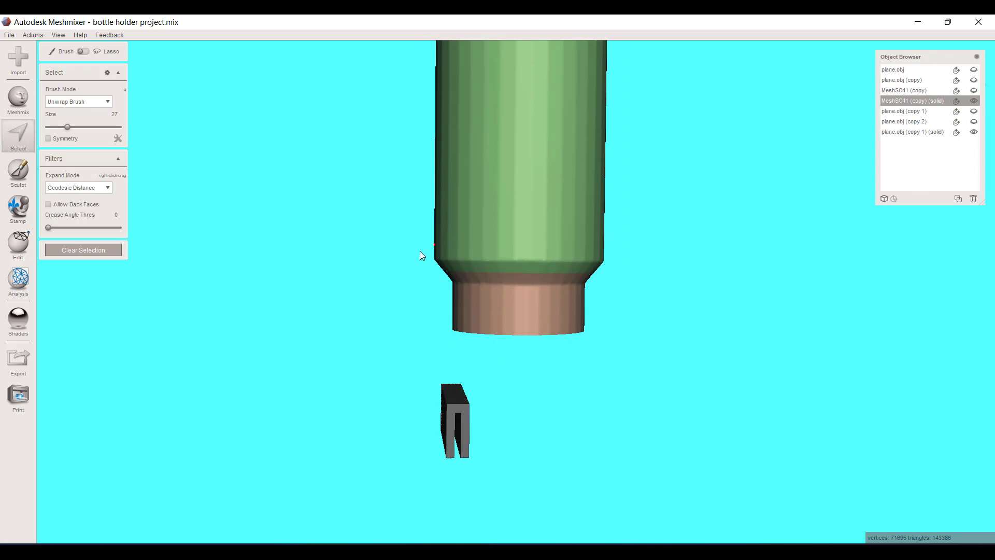
key(ctrl+a)
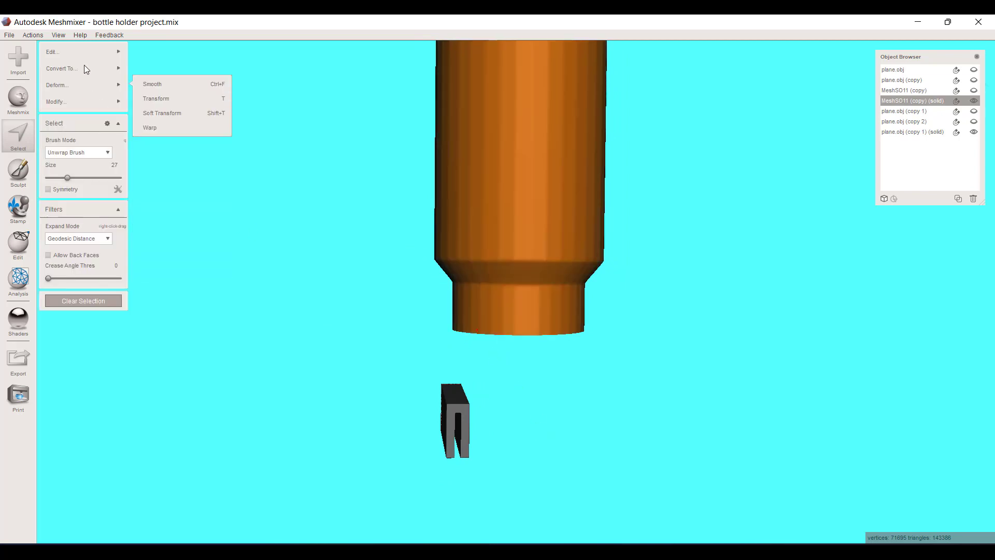
mouse_move(99, 54)
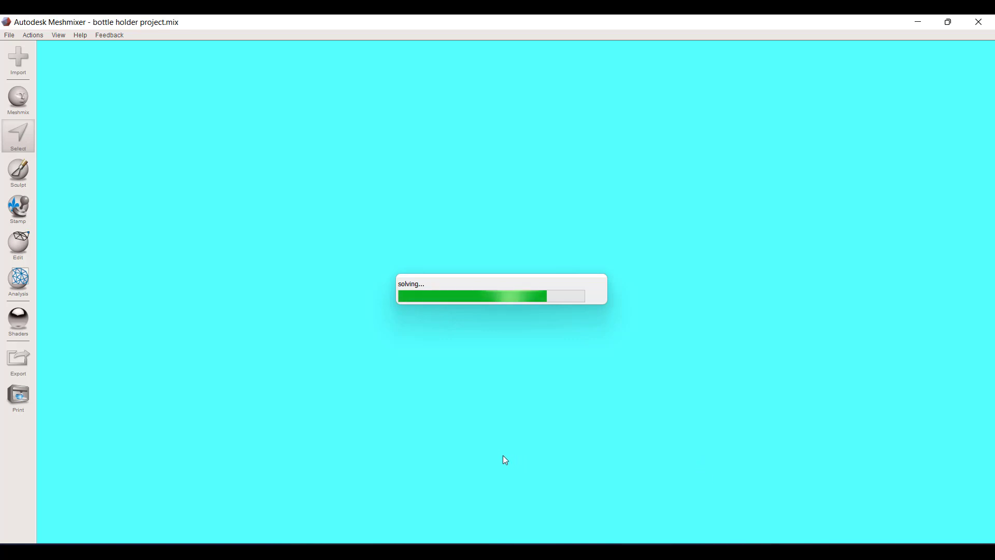
right_drag(631, 390, 601, 348)
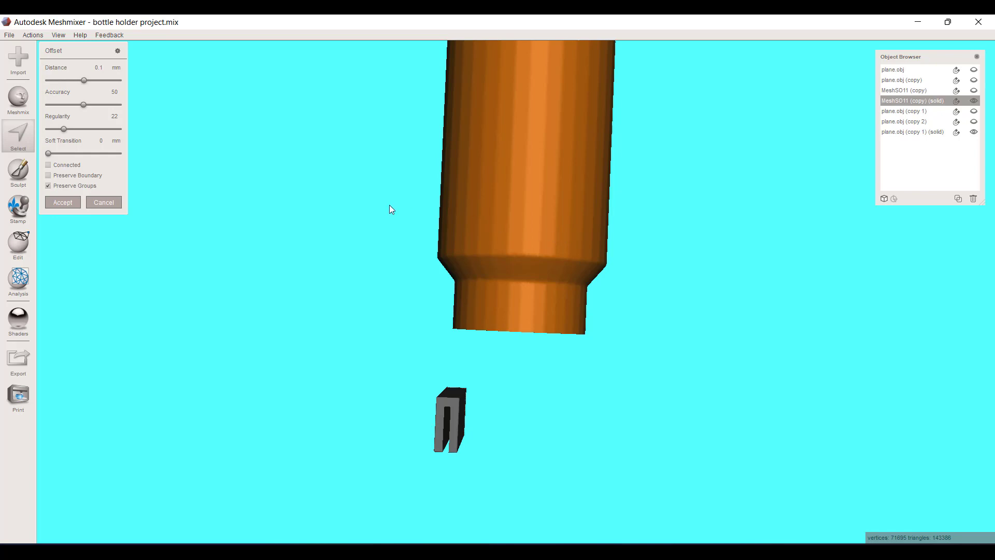
click(91, 67)
text(1.5)
key(Return)
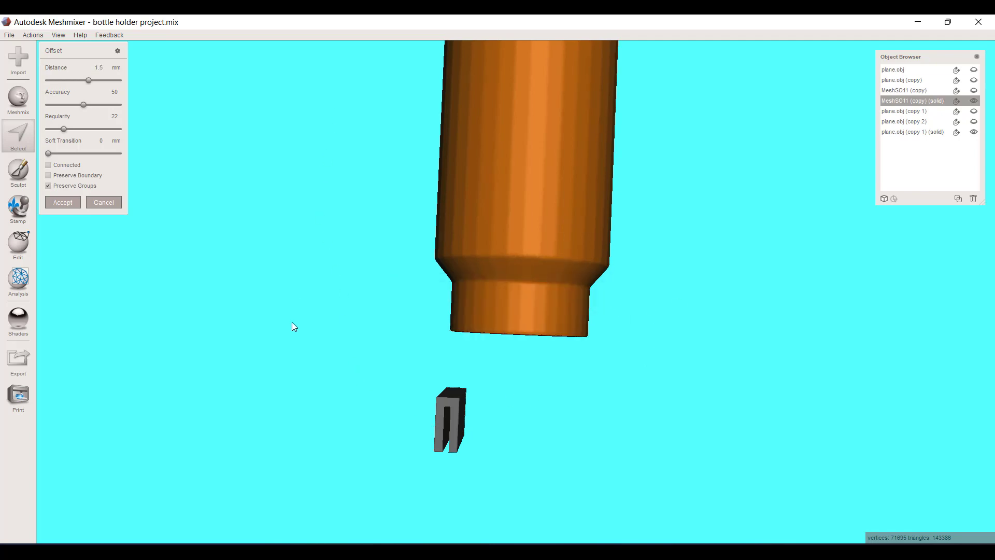
right_drag(291, 322, 286, 288)
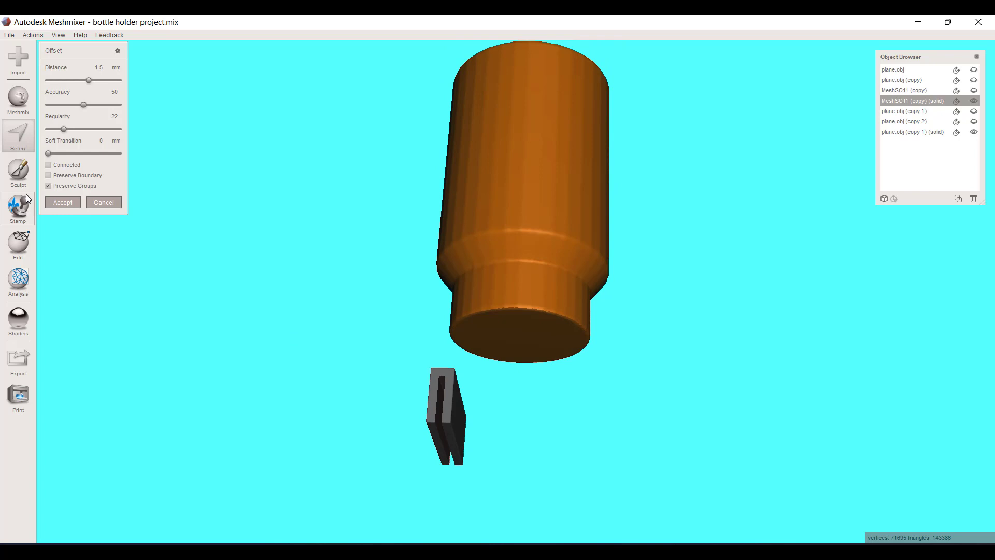
click(62, 202)
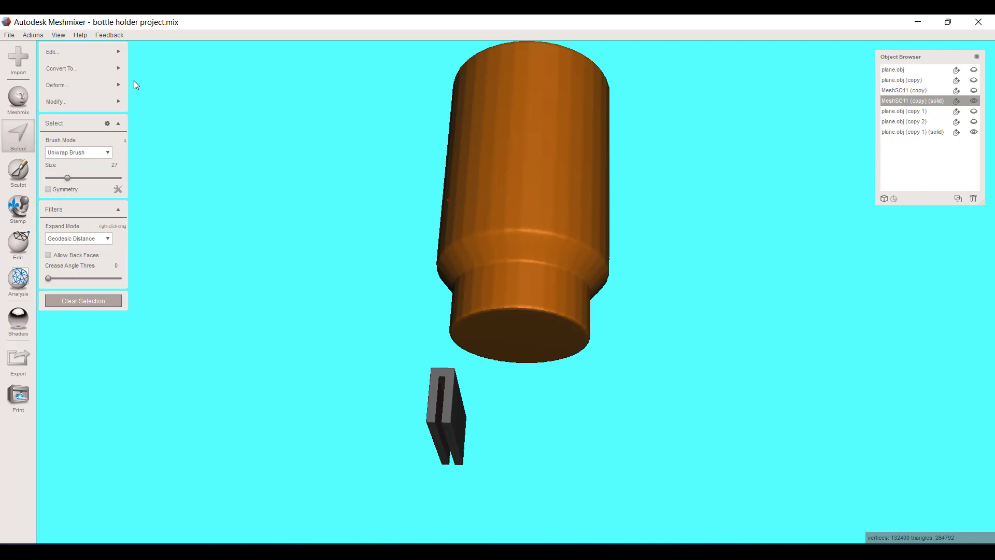
- Separate the 1.5 mm offset surface from the solid bottle shape into its own object
mouse_move(114, 51)
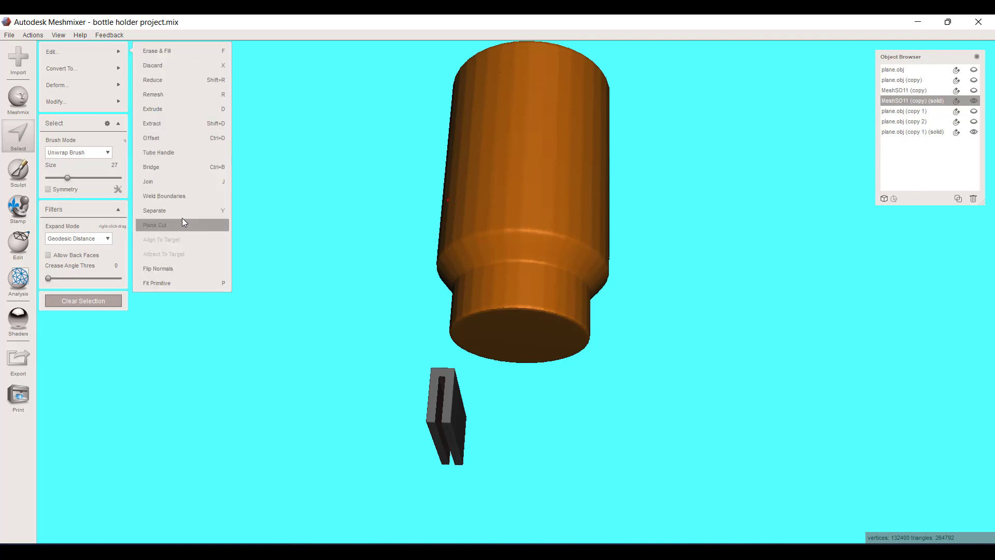
mouse_move(76, 102)
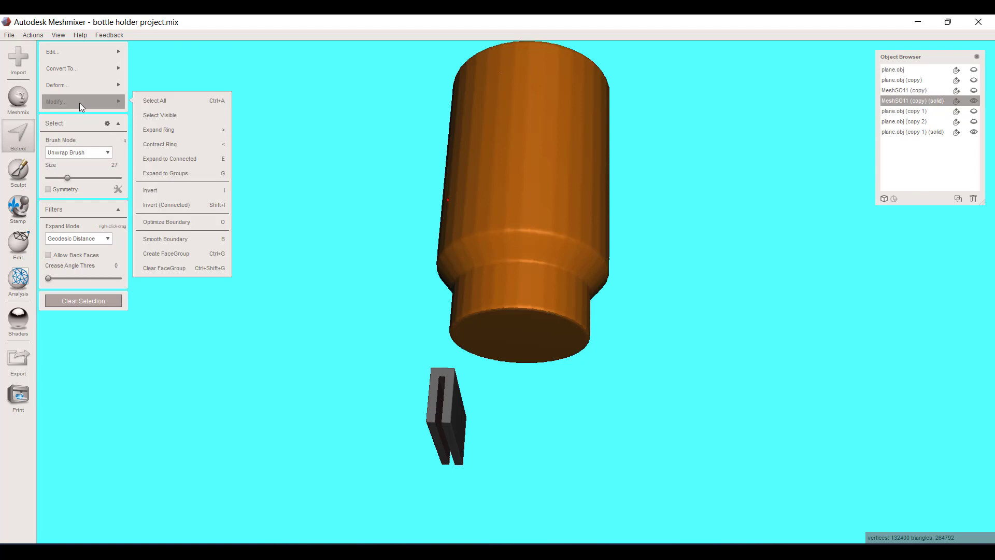
mouse_move(91, 70)
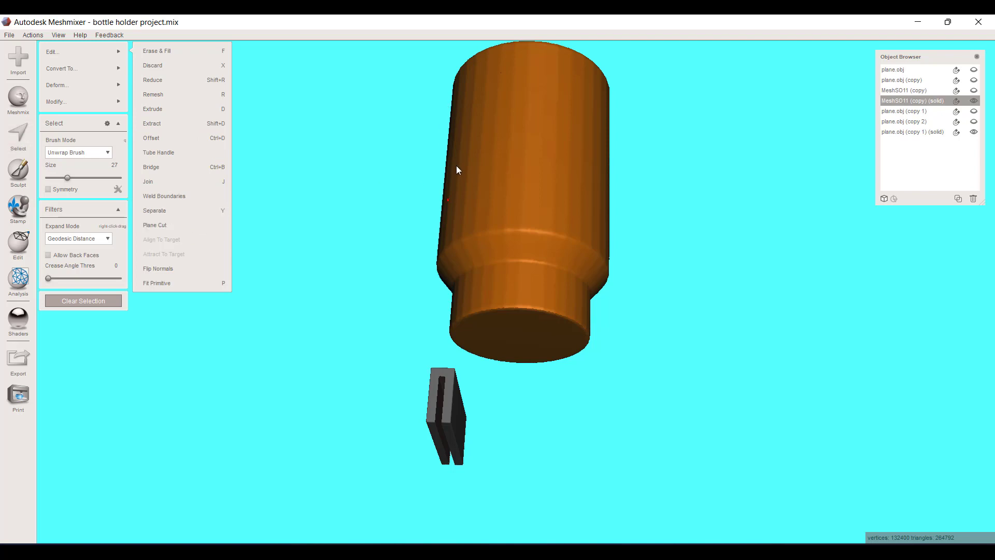
key(y)
- Toggle the separated offset bottle's visibility to compare it with the original solid bottle shape
click(978, 142)
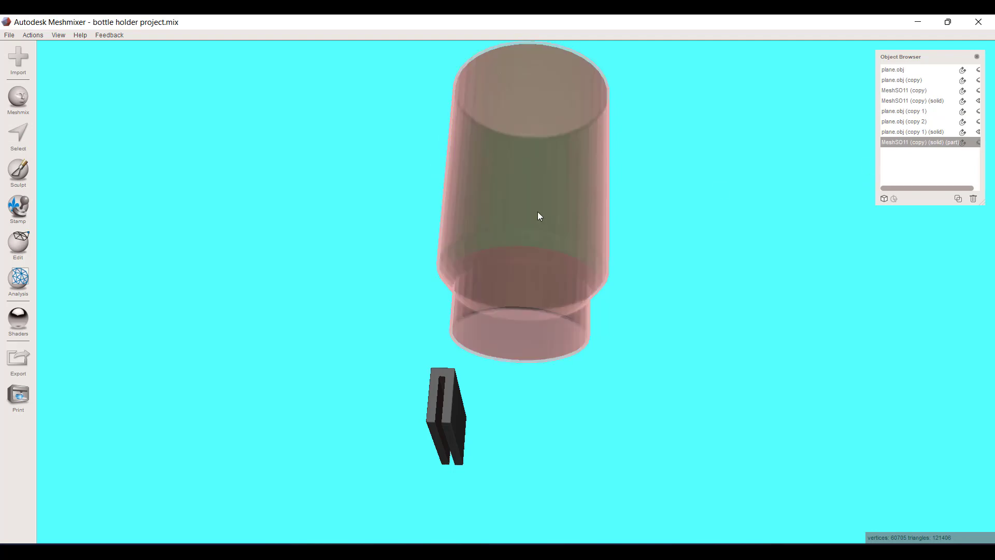
click(510, 210)
right_drag(509, 209, 571, 316)
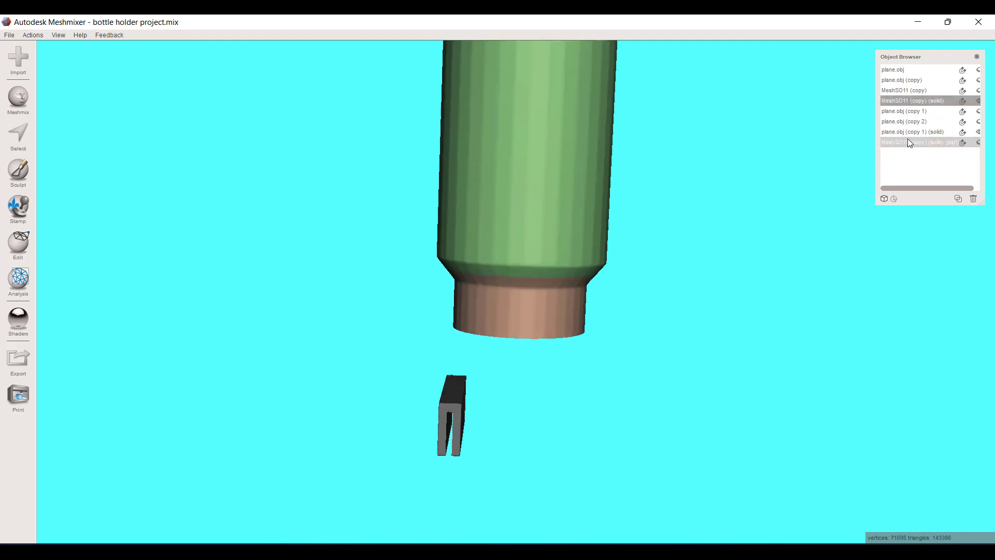
click(979, 143)
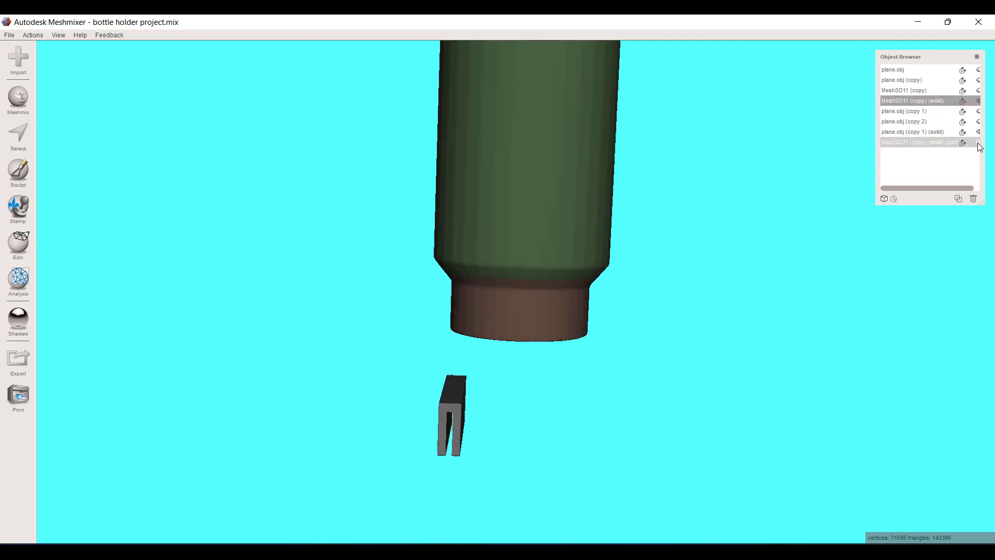
click(978, 142)
click(978, 142)
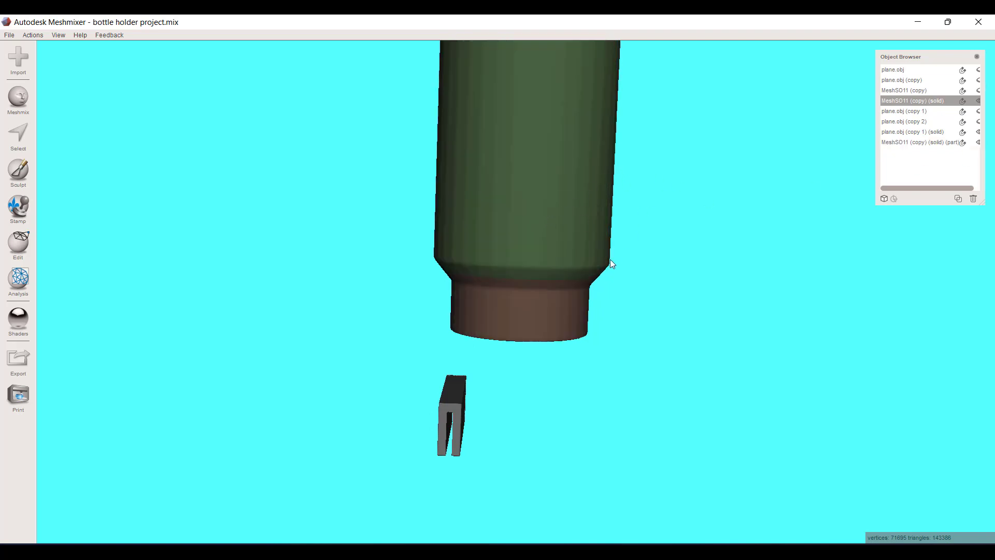
mouse_move(611, 259)
right_down()
mouse_move(593, 246)
mouse_move(601, 250)
right_up()
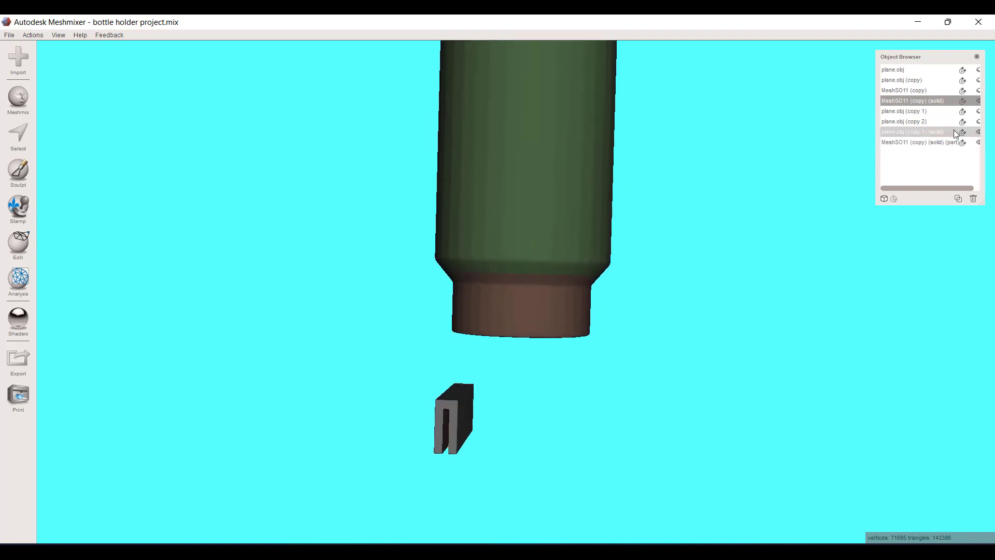
- Hide the original solid bottle shape and make the separated 1.5 mm offset bottle the active object
click(979, 143)
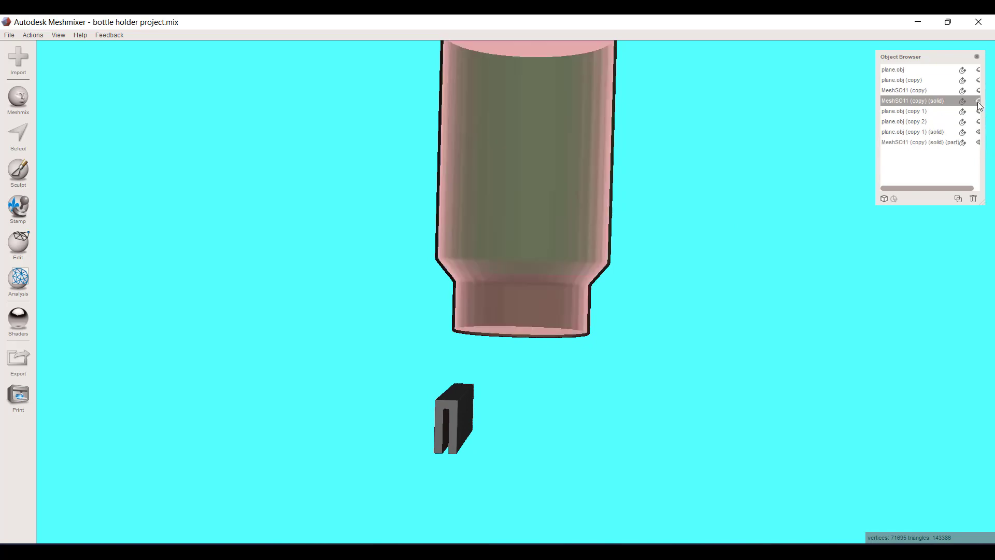
click(611, 231)
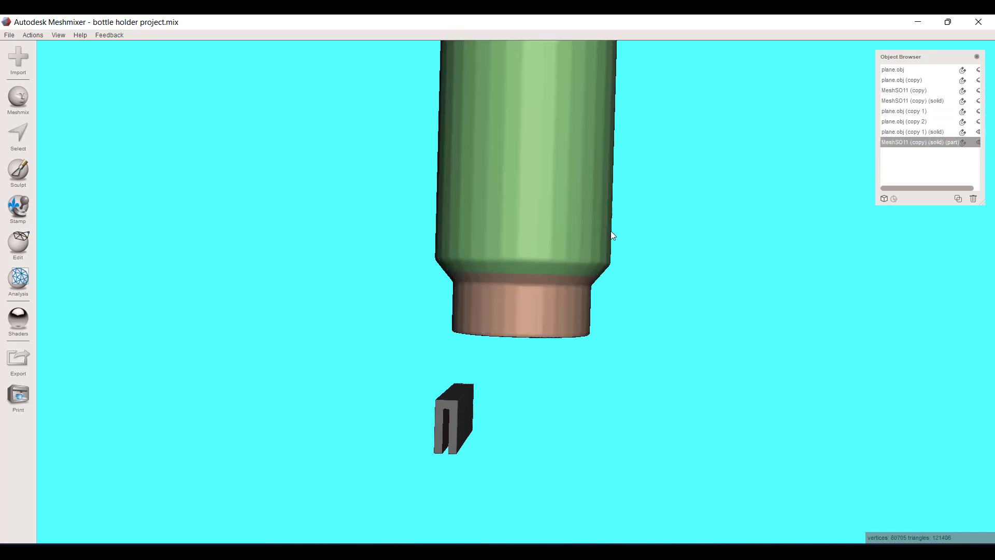
right_drag(611, 231, 530, 313)
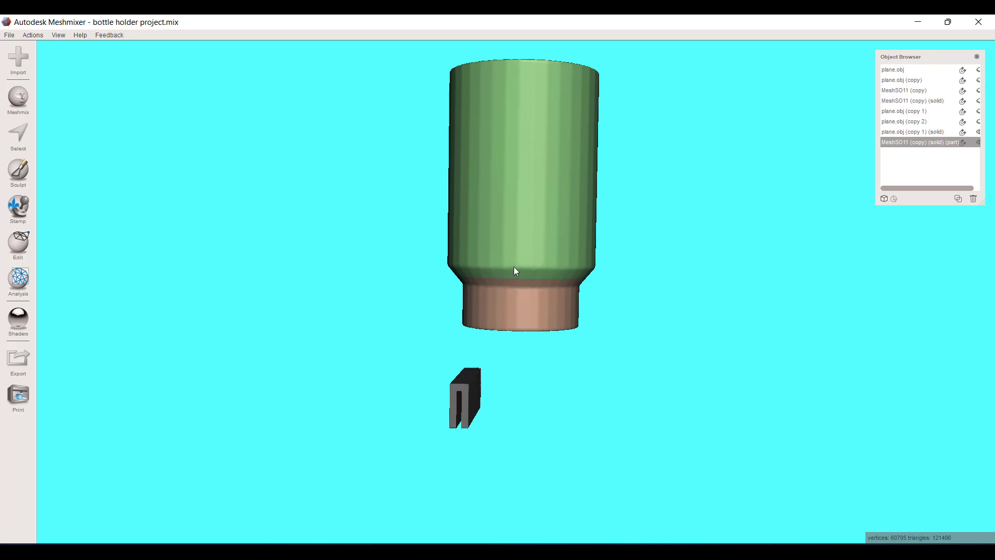
right_drag(514, 267, 512, 250)
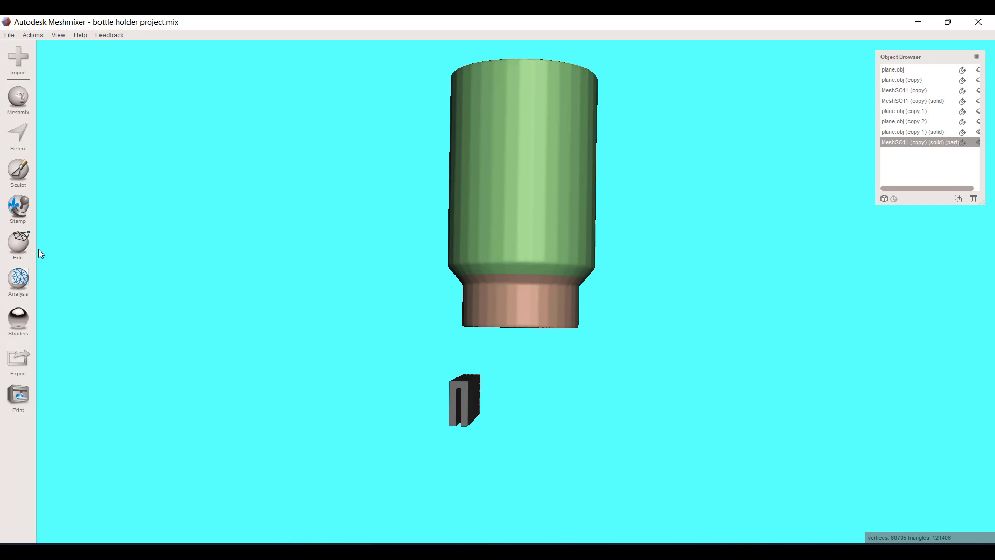
- Offset the whole 1.5 mm offset bottle by 3 mm and separate the new surface into its own object
key(ctrl+a)
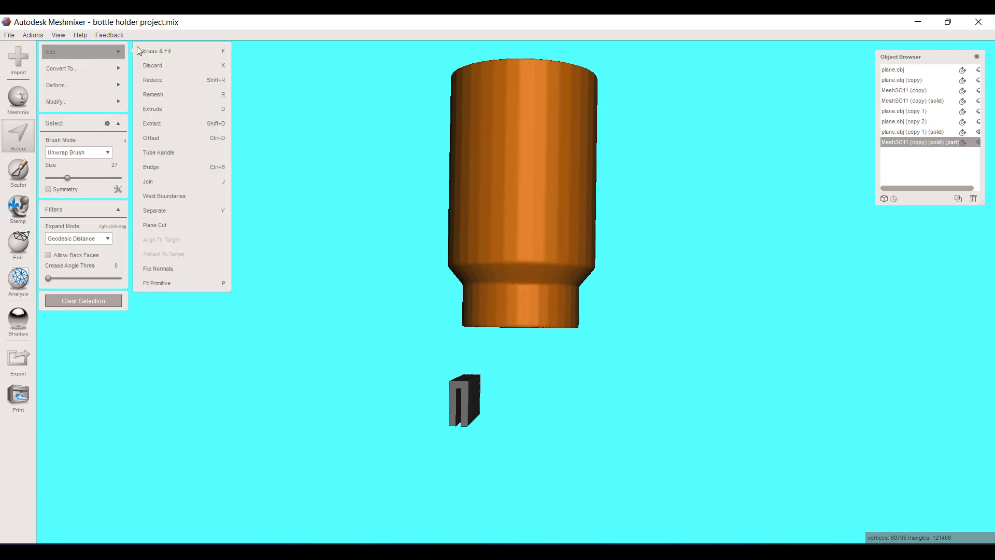
click(177, 144)
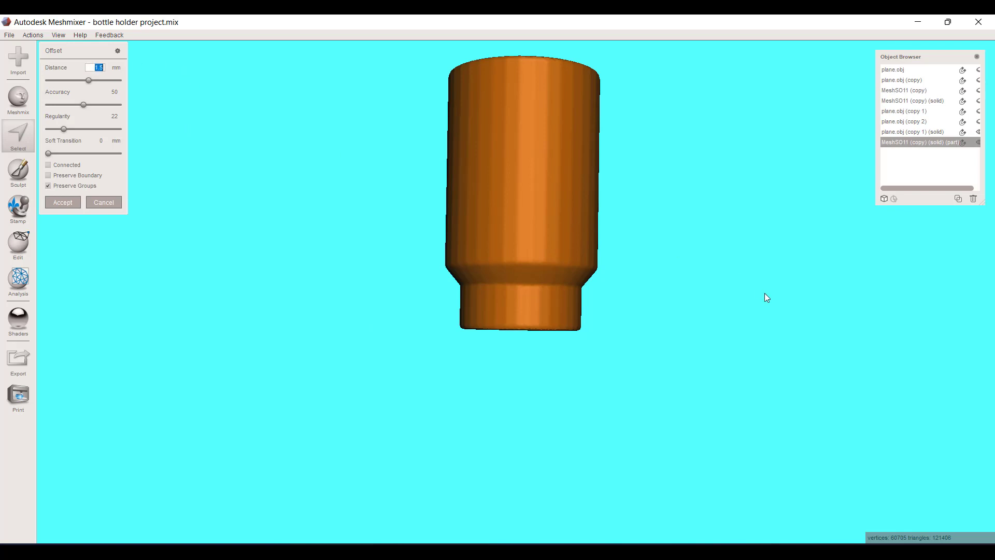
text(3)
key(Return)
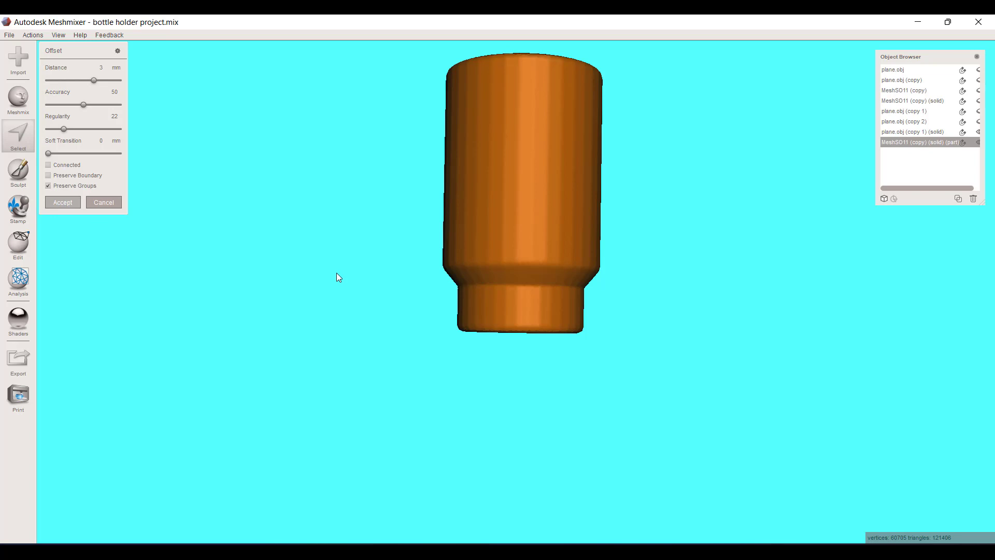
key(Return)
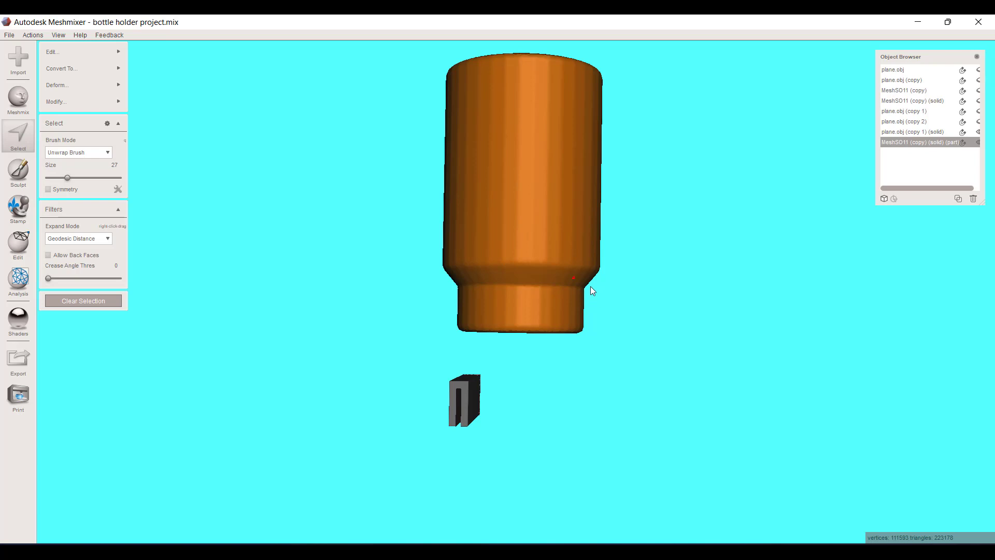
key(y)
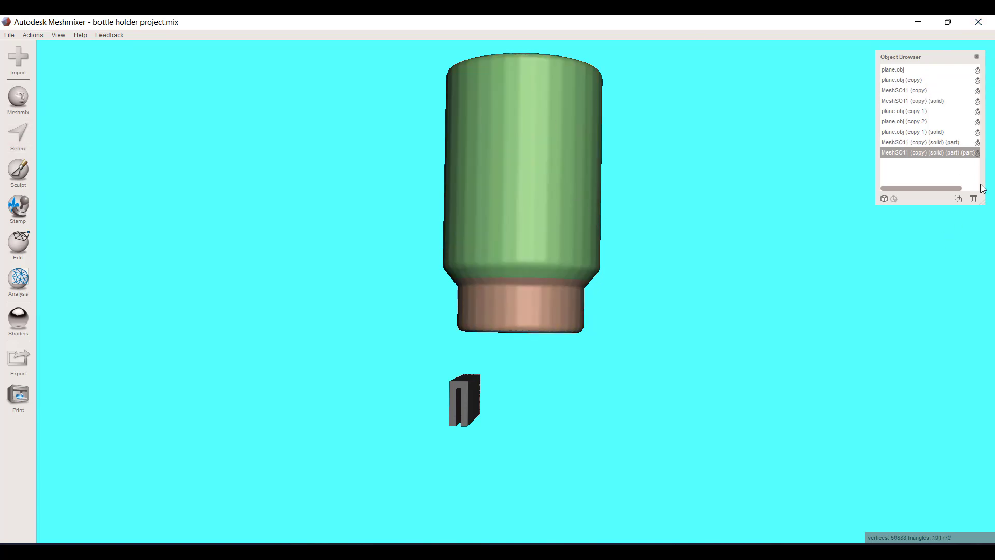
- Reposition and enlarge the Object Browser so full object names and visibility toggles fit
drag(940, 57, 856, 51)
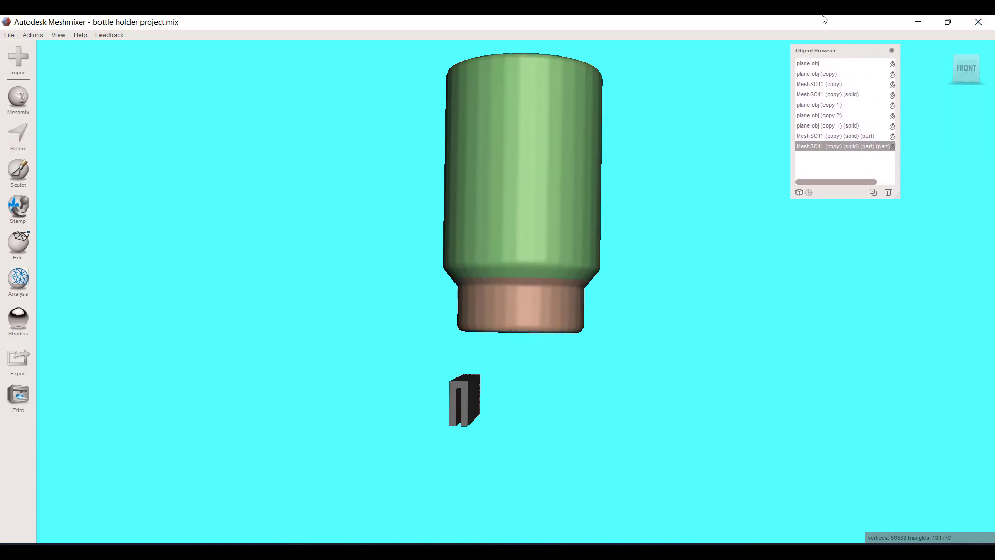
drag(902, 195, 987, 246)
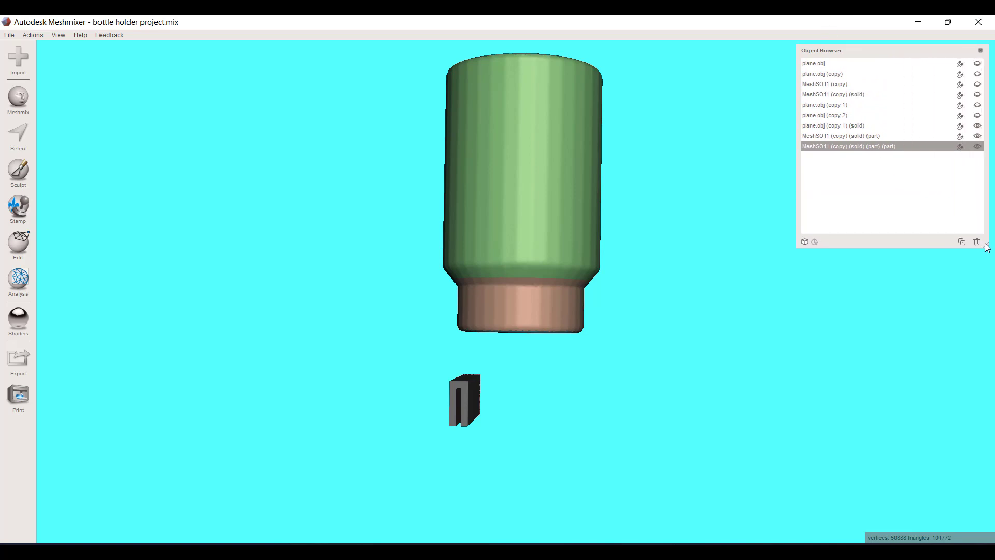
- Hide the outer 3 mm offset bottle and make the inner 1.5 mm offset bottle the active object
scroll(473, 225, up, 5)
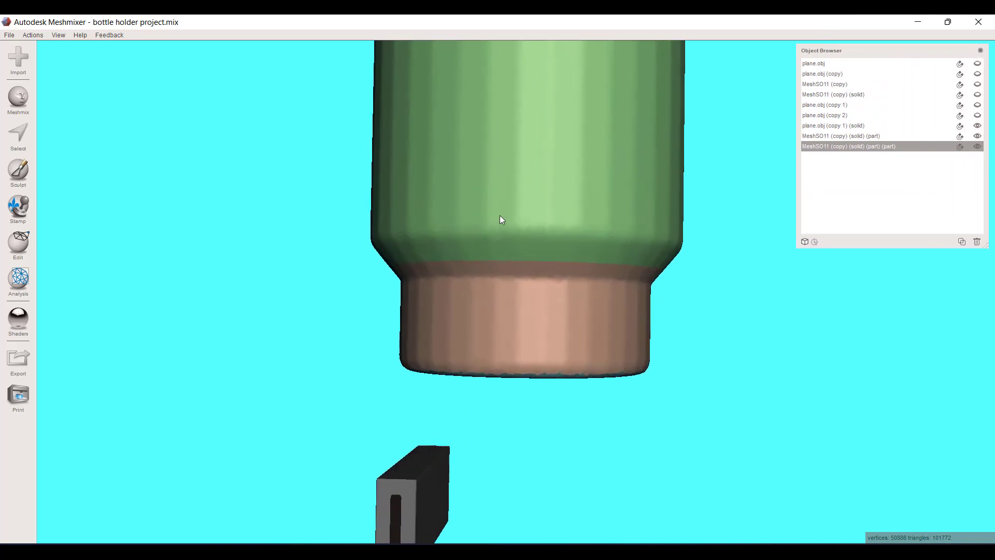
scroll(501, 218, up, 4)
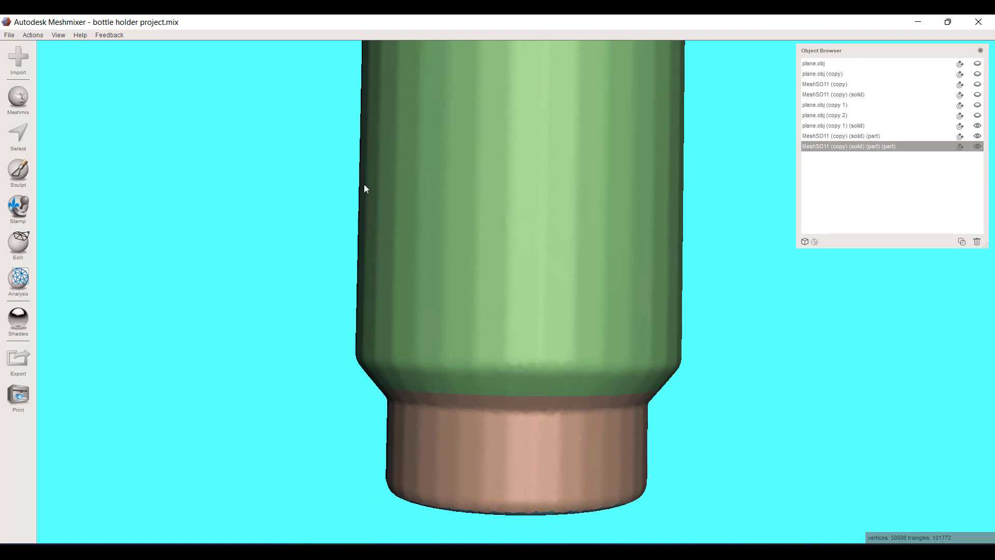
scroll(405, 244, down, 5)
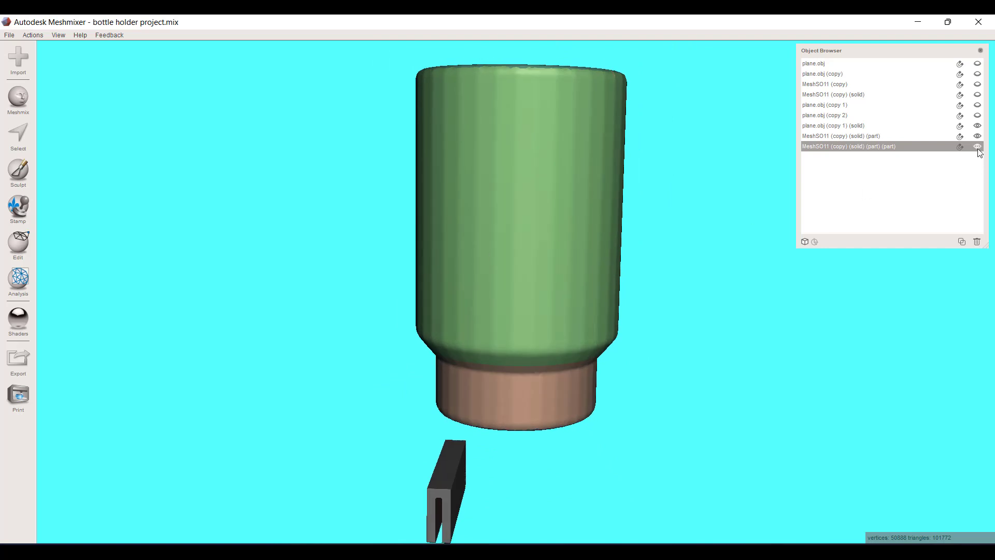
click(563, 225)
right_drag(564, 260, 567, 247)
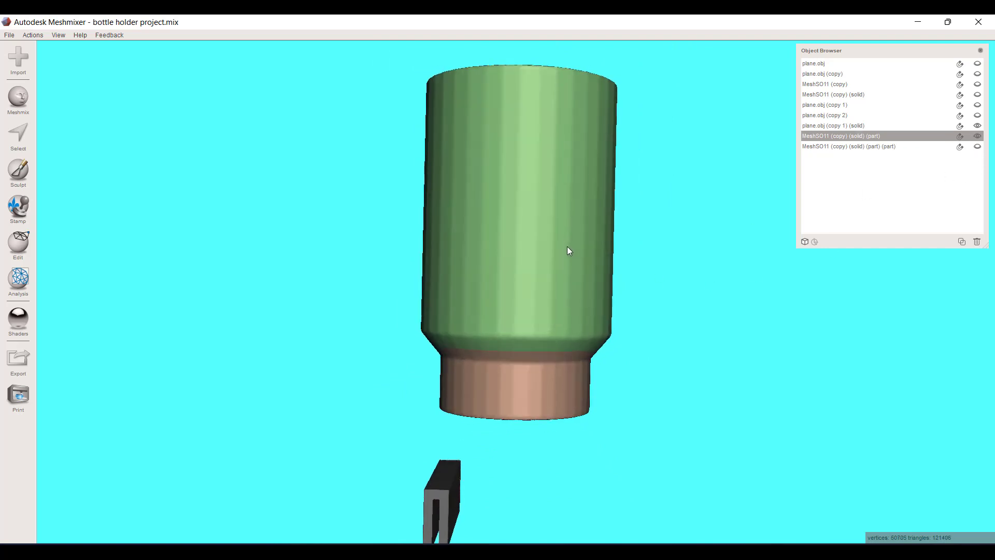
- Select the entire inner 1.5 mm offset bottle and flip its normals so the surface faces inward
right_drag(520, 206, 514, 223)
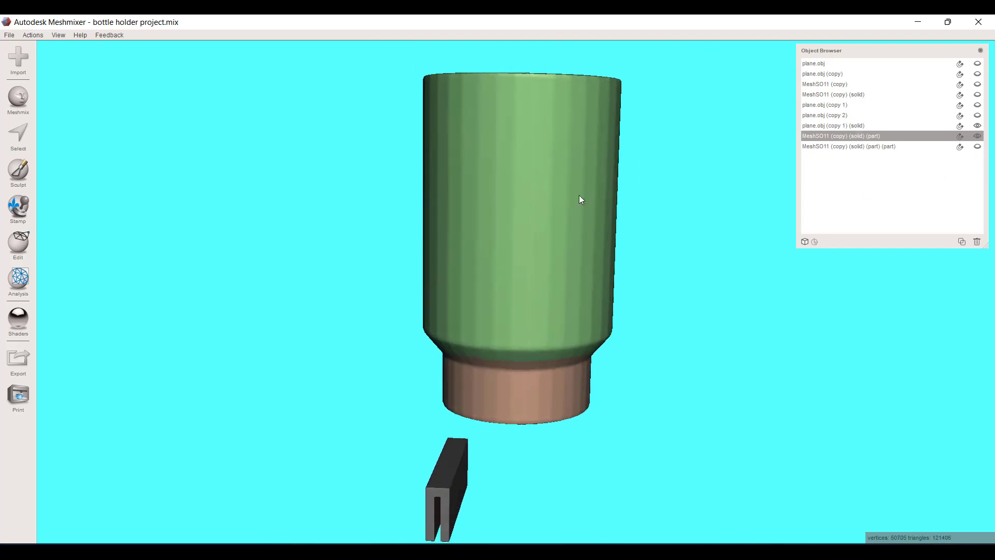
right_drag(640, 213, 638, 249)
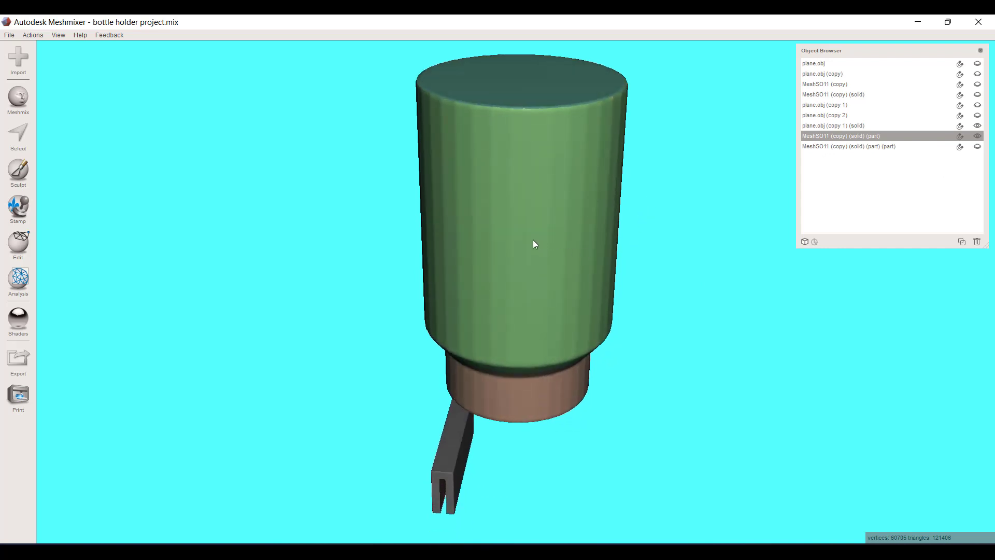
right_drag(529, 255, 549, 212)
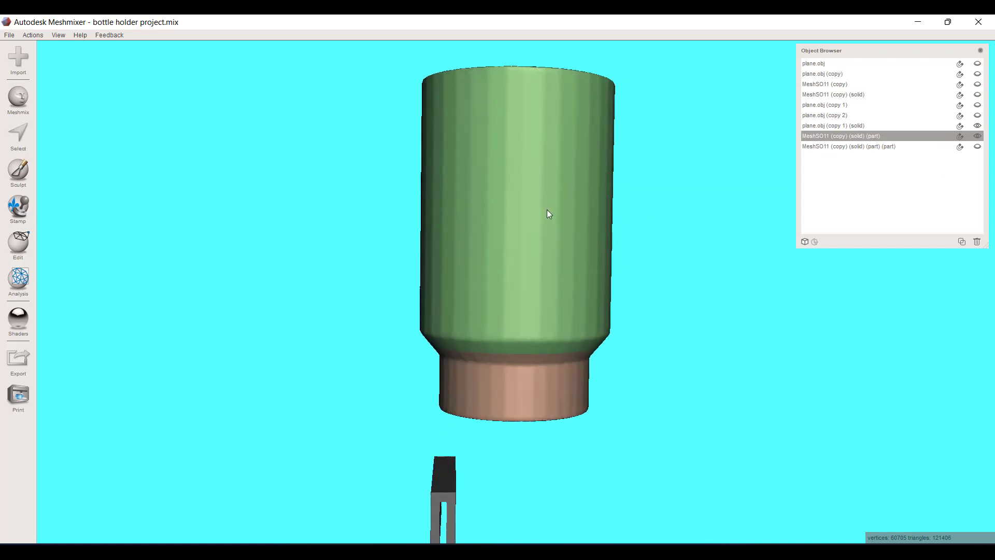
key(ctrl+a)
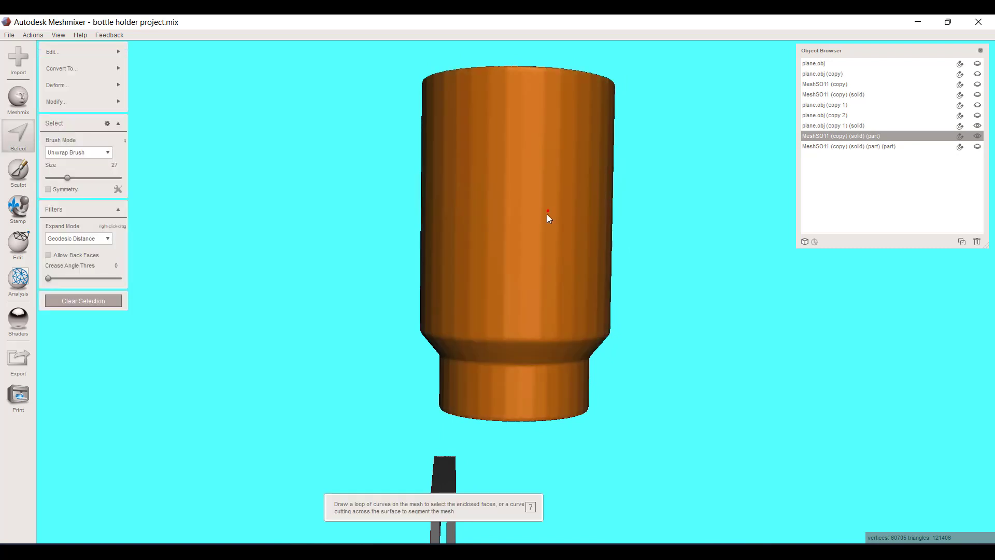
mouse_move(116, 53)
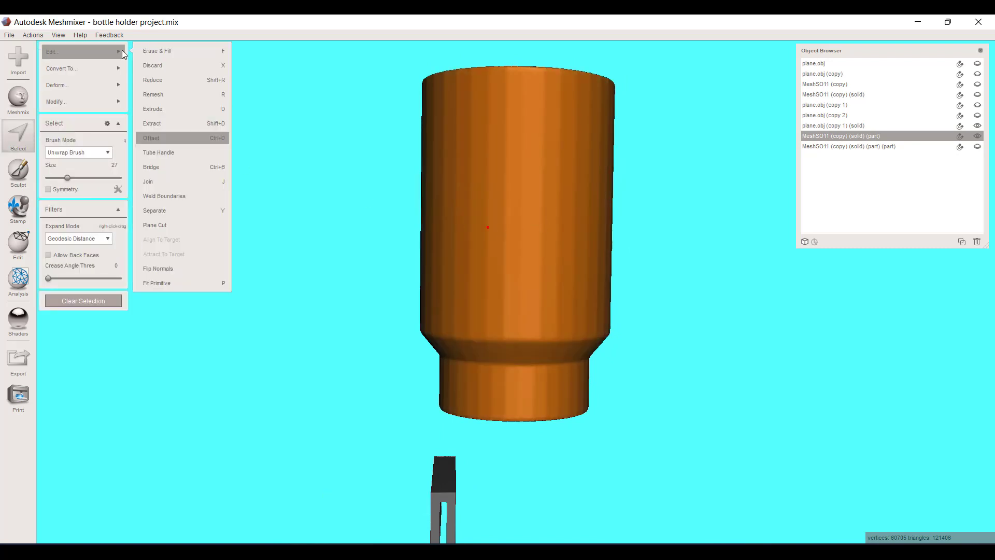
click(179, 270)
- Examine the flipped inner bottle from outside and from within to check which way its surface faces
right_drag(363, 267, 501, 381)
scroll(488, 312, up, 5)
scroll(503, 328, down, 5)
right_drag(504, 329, 477, 158)
right_drag(307, 291, 299, 238)
scroll(462, 366, up, 6)
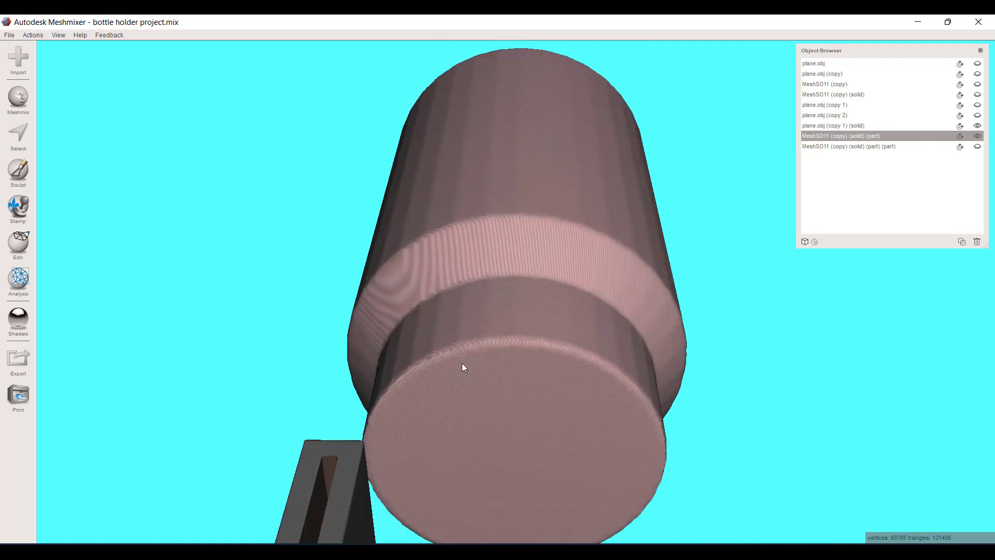
scroll(497, 357, up, 10)
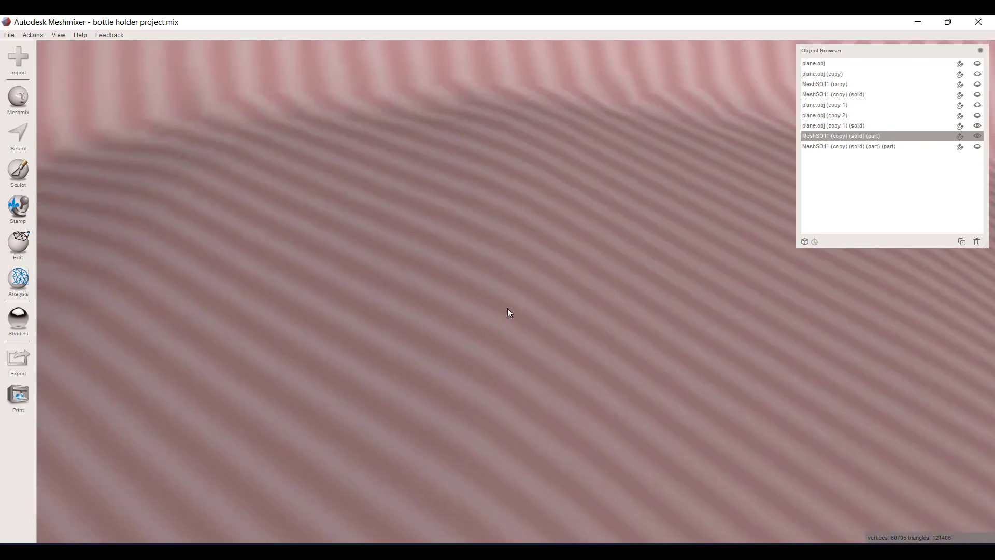
scroll(508, 305, up, 6)
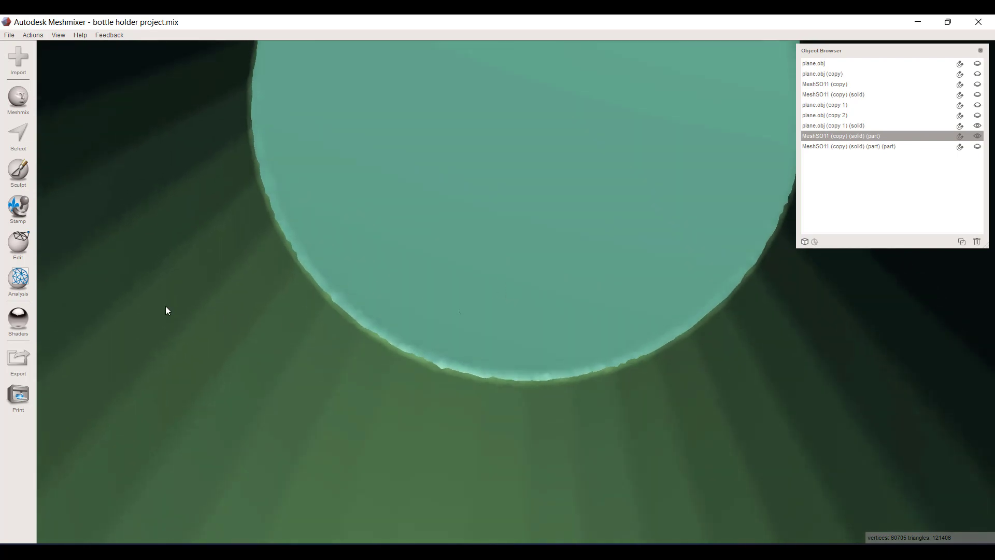
scroll(450, 305, down, 6)
right_drag(453, 297, 493, 267)
scroll(486, 235, down, 10)
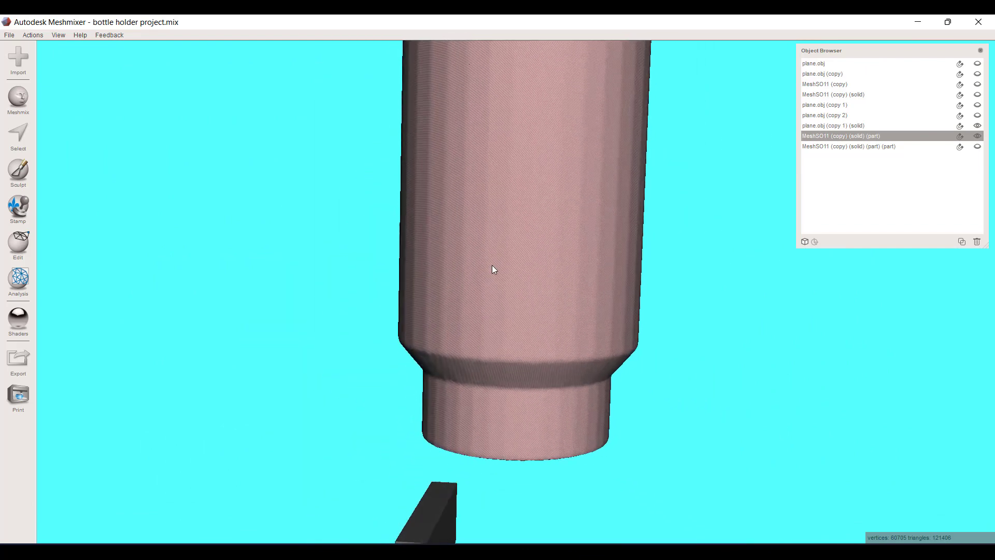
- Show the outer 3 mm offset bottle and combine it with the flipped inner bottle into one object
shift+click(977, 148)
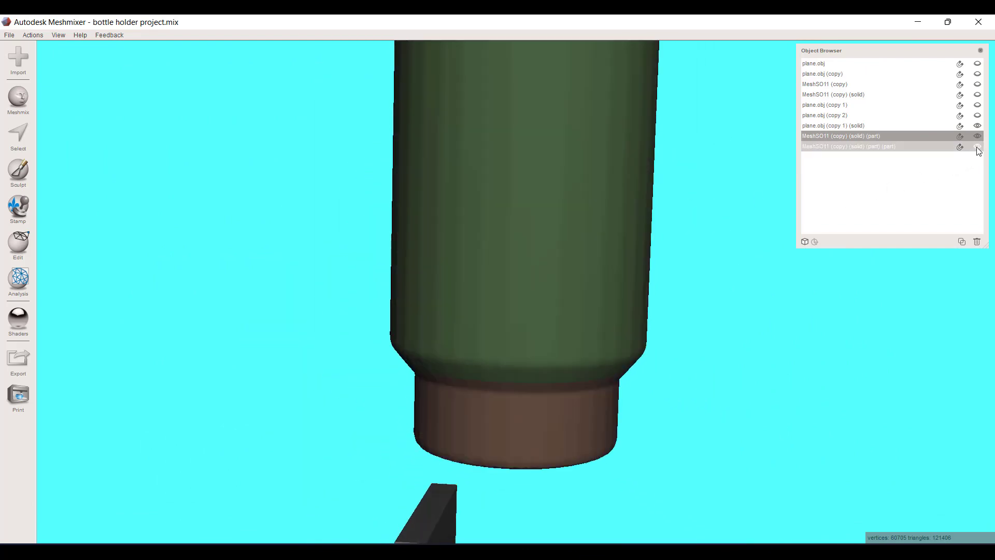
shift+click(919, 145)
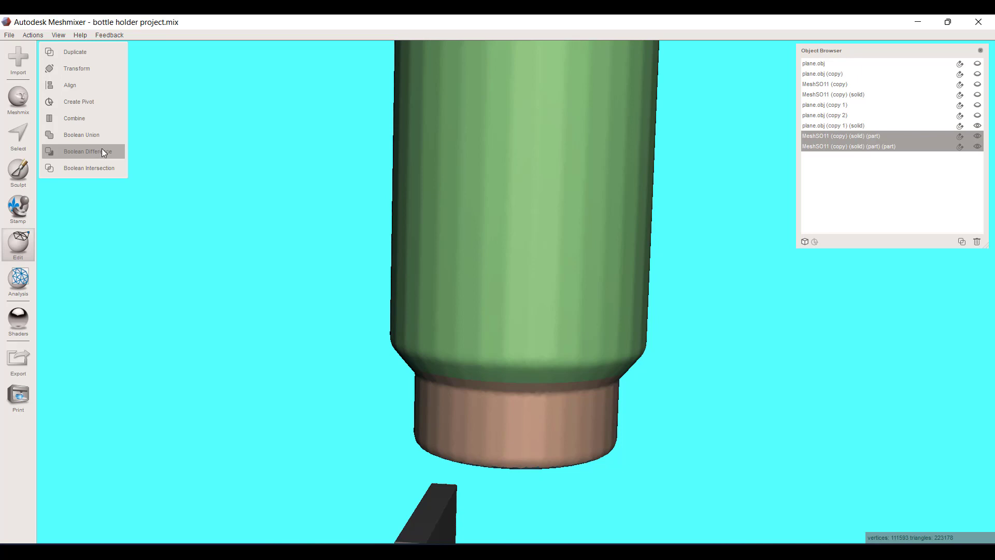
click(96, 118)
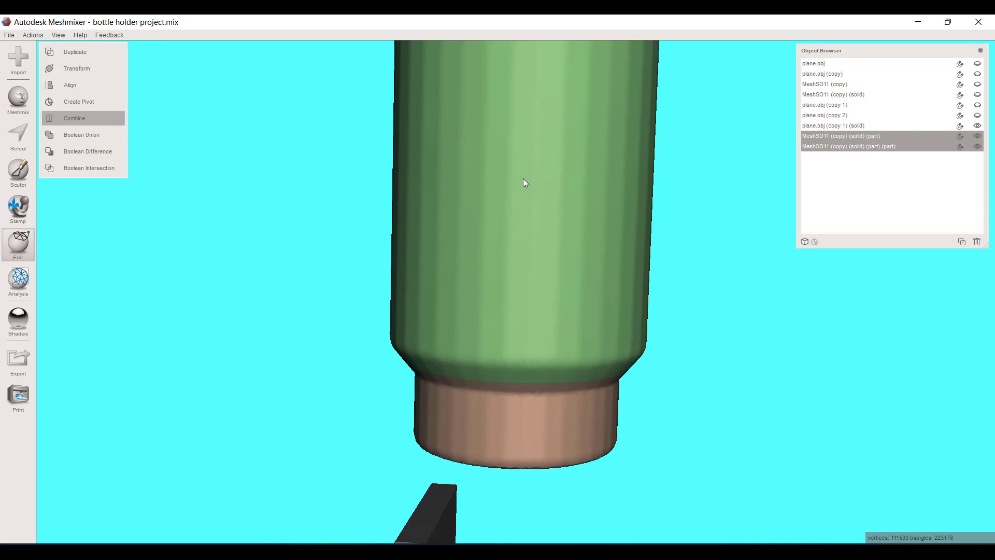
scroll(689, 262, down, 1)
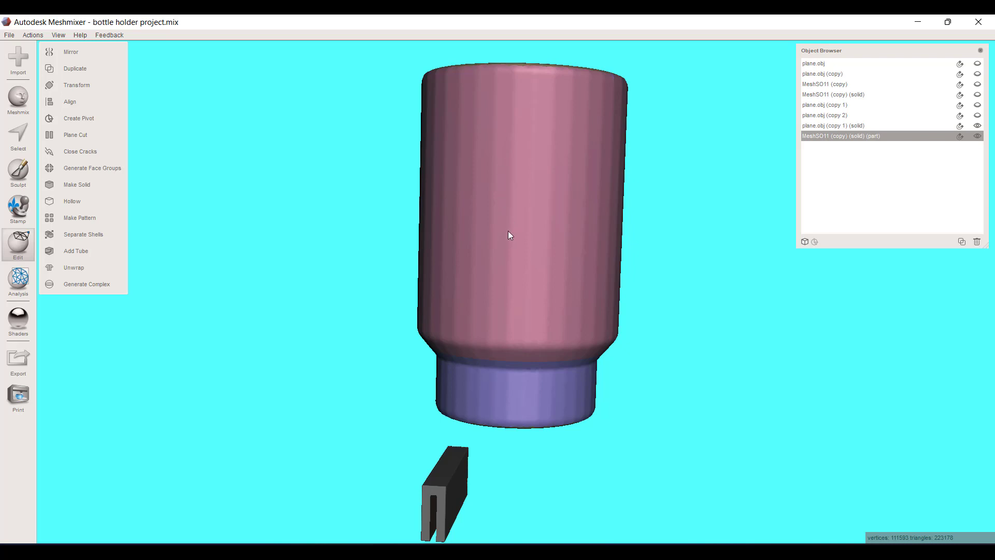
- Plane-cut the combined bottle just below its closed upper end, using Cut (Discard Half) with Remeshed Fill, to open the holder
click(78, 135)
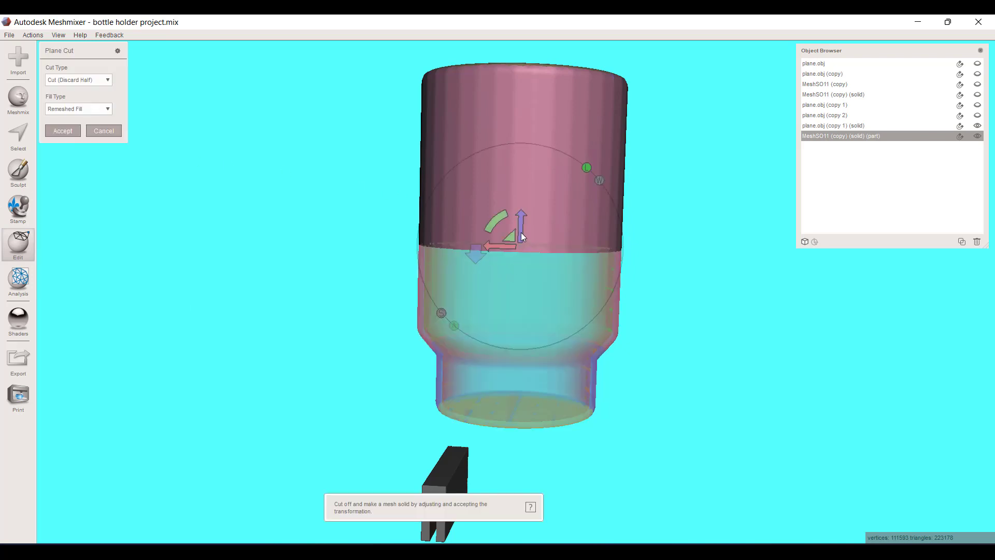
drag(521, 232, 528, 91)
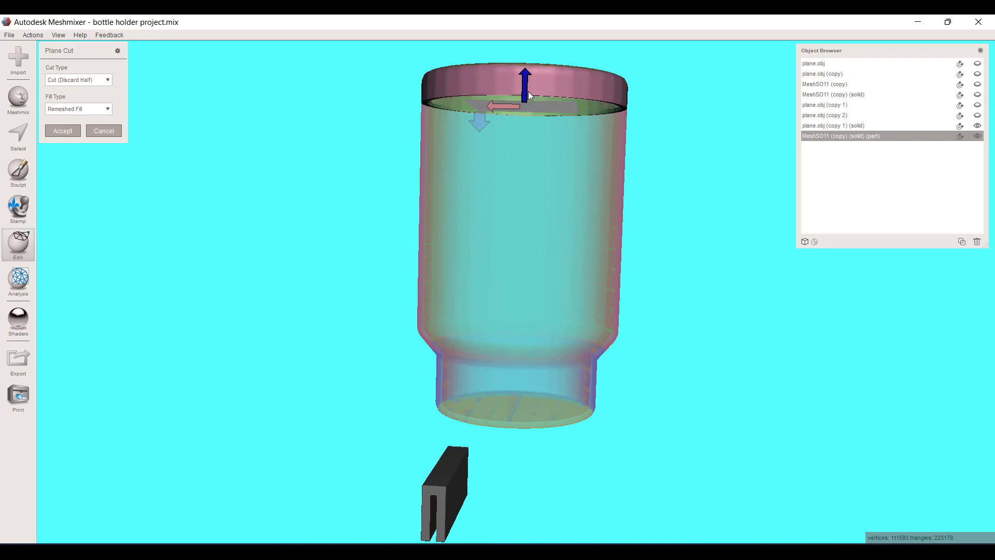
middle_drag(537, 228, 525, 293)
scroll(546, 200, up, 1)
click(590, 91)
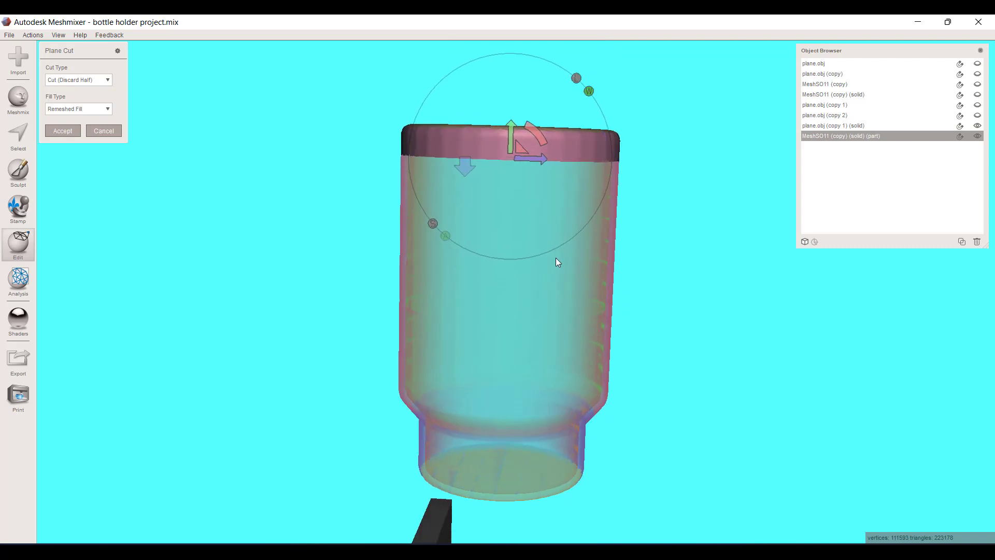
right_drag(555, 260, 251, 301)
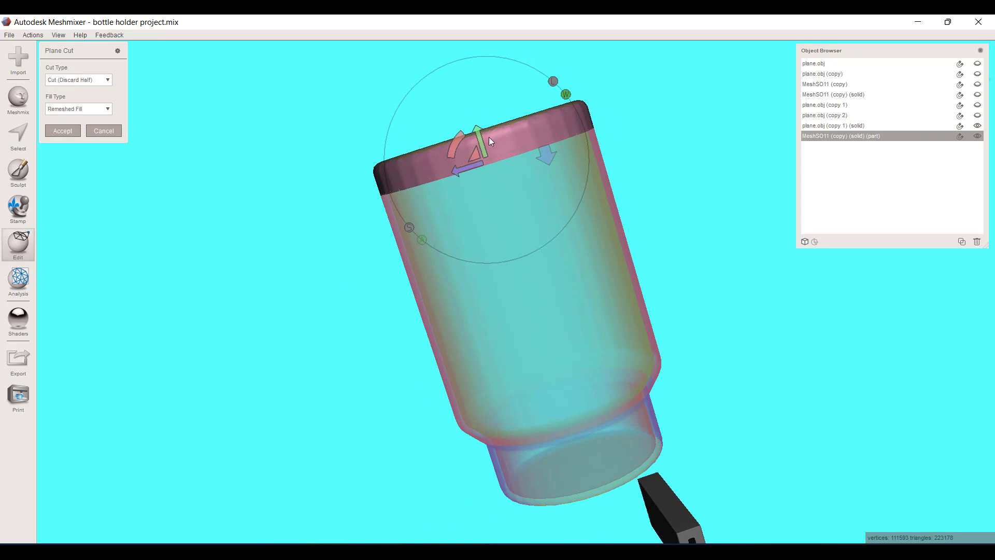
right_drag(462, 224, 646, 193)
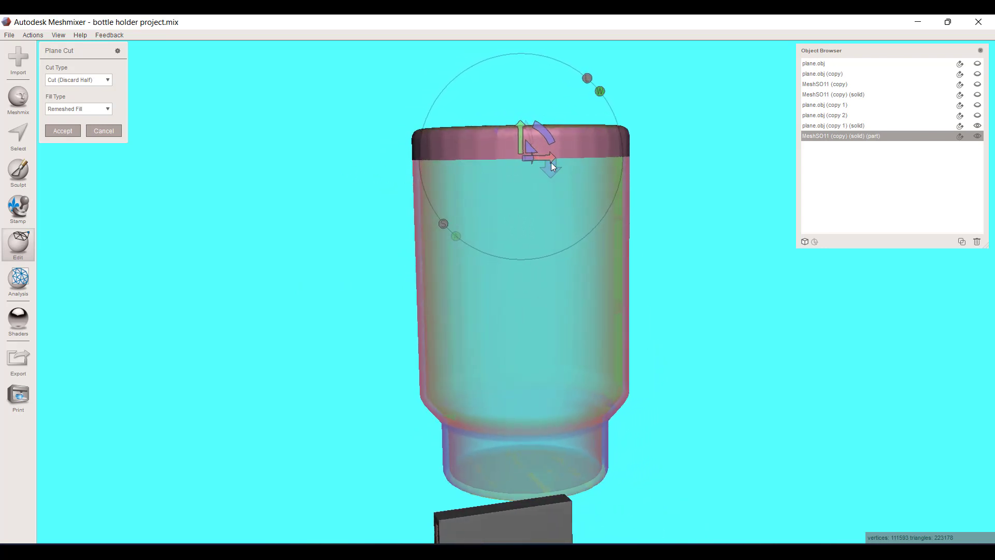
right_drag(551, 168, 547, 358)
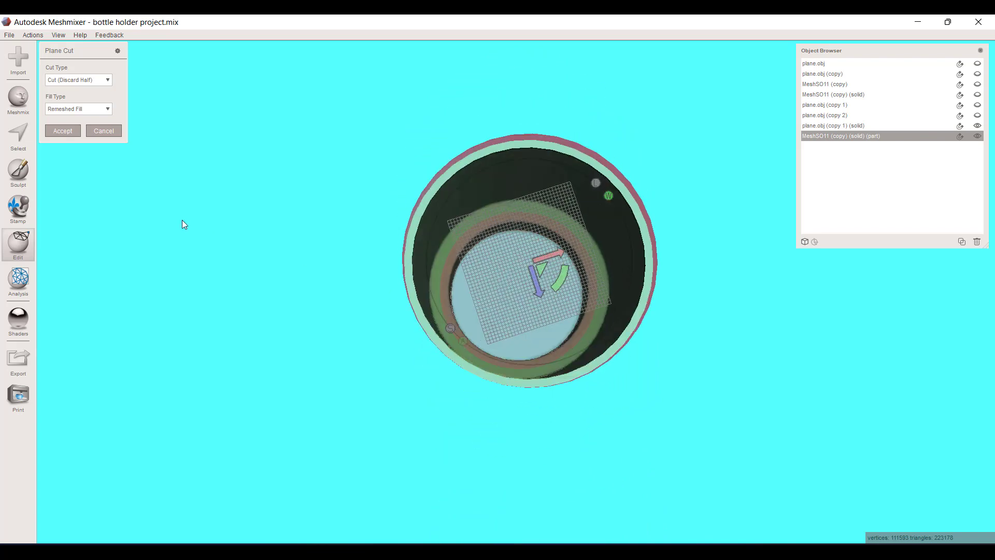
click(66, 132)
- Inspect the cut rim, wall thickness and interior of the opened bottle holder from several angles
right_drag(247, 281, 450, 344)
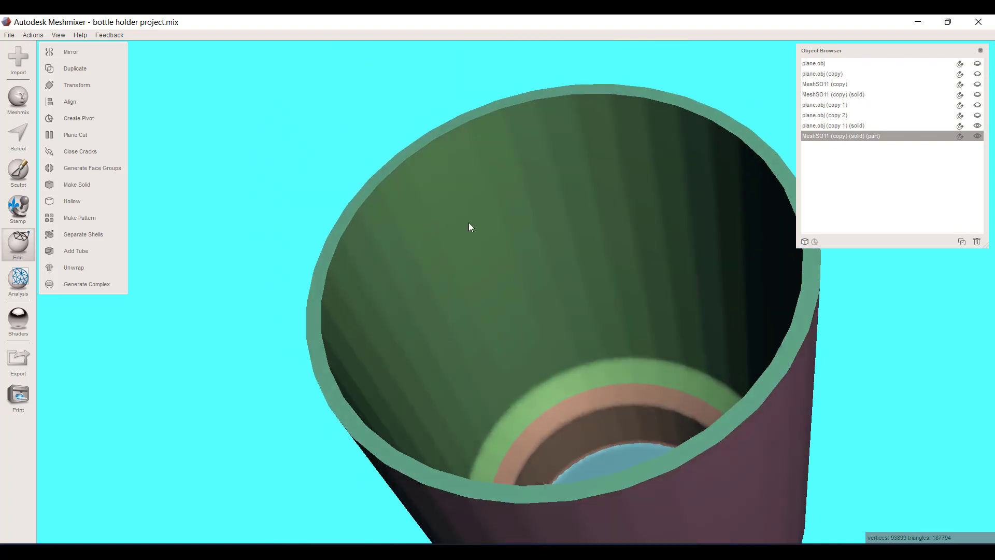
right_drag(530, 267, 544, 185)
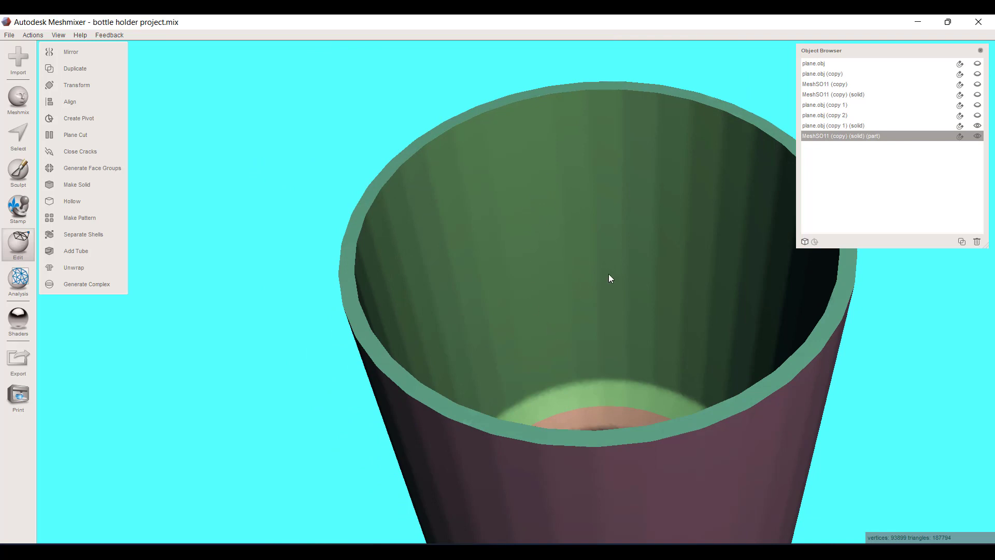
right_drag(569, 295, 570, 322)
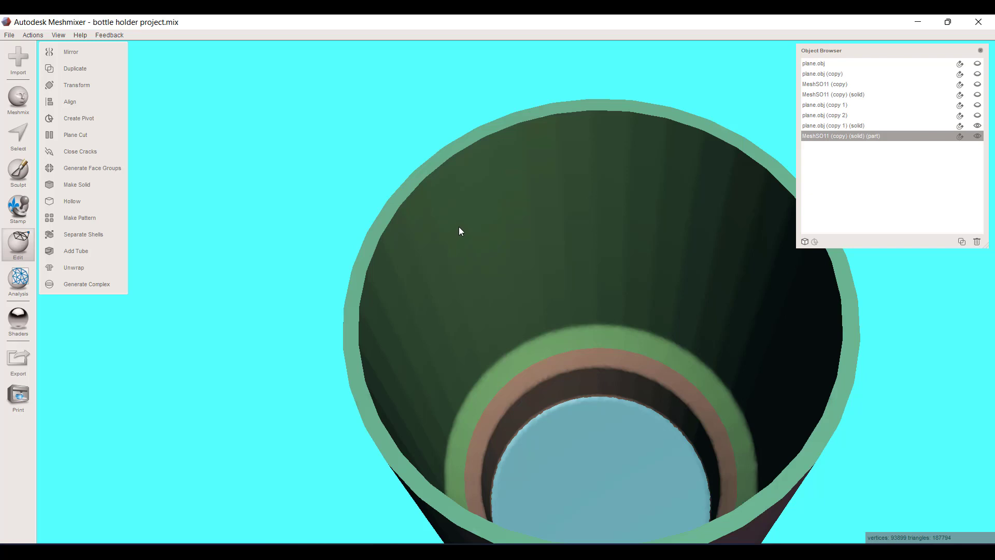
right_drag(462, 338, 466, 285)
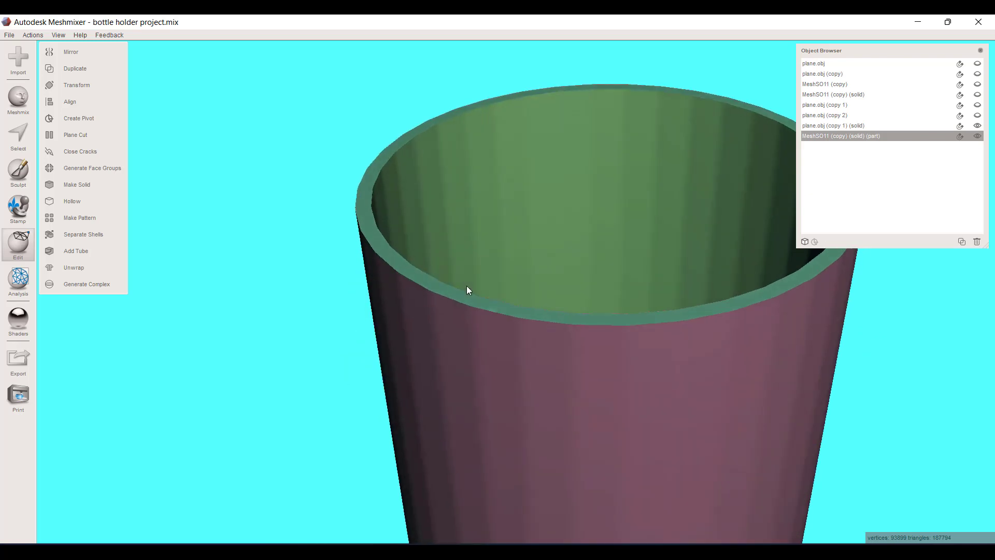
right_drag(505, 207, 498, 254)
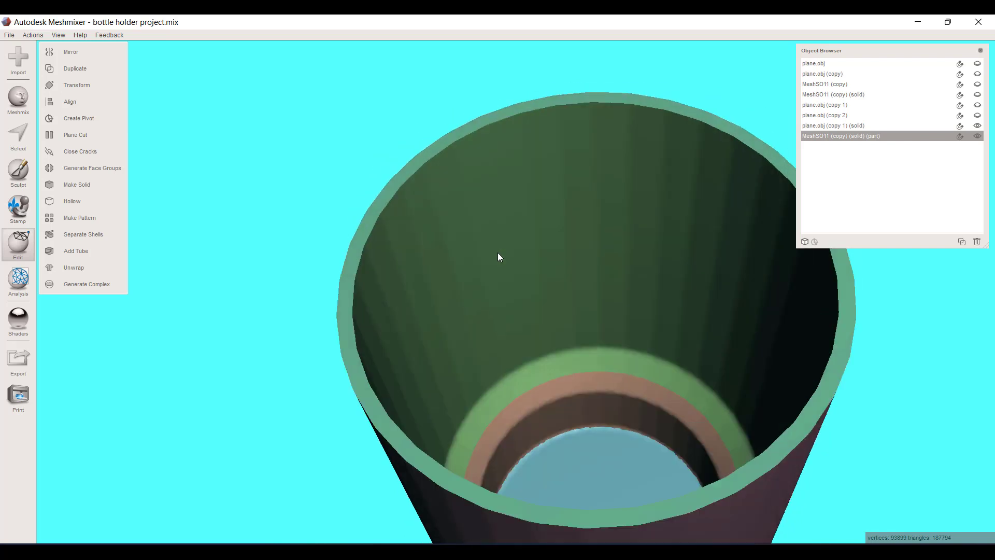
right_drag(405, 298, 433, 333)
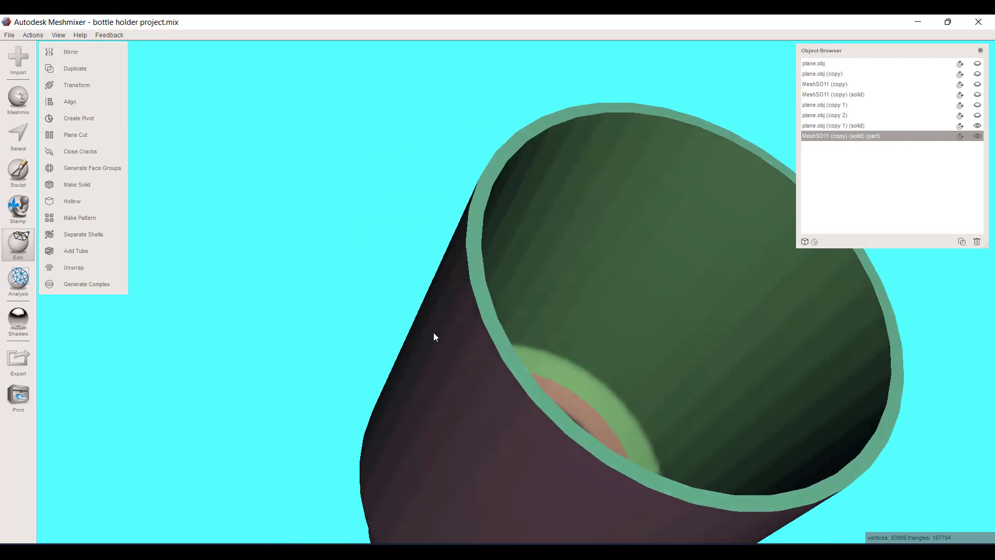
- Start a Plane Cut on the holder shell and move the cutting plane down to the narrow neck's closed end
right_drag(607, 276, 477, 233)
right_drag(582, 322, 591, 277)
scroll(595, 289, down, 5)
middle_drag(590, 290, 561, 256)
right_drag(562, 257, 564, 229)
middle_drag(549, 280, 552, 217)
right_drag(552, 217, 534, 238)
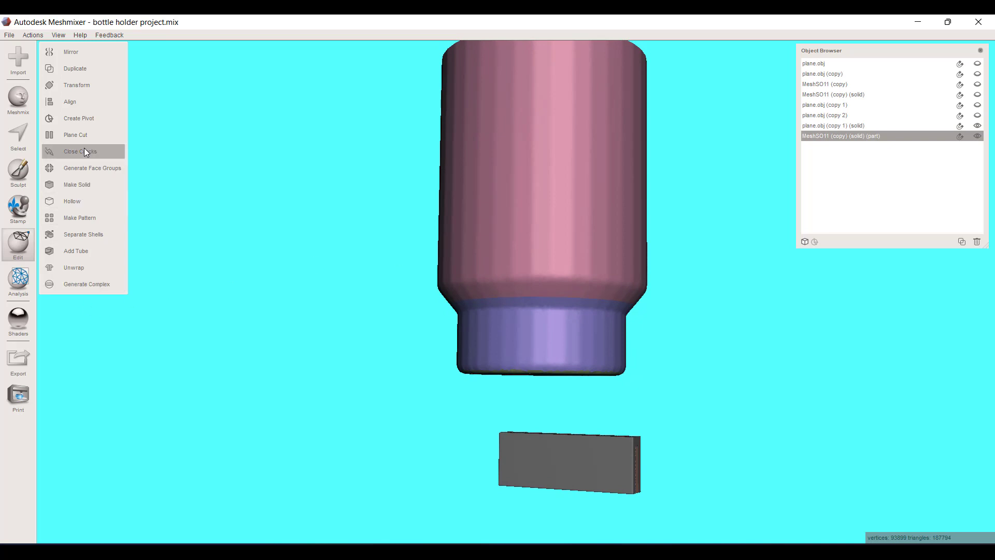
click(88, 135)
right_drag(627, 378, 522, 262)
drag(523, 209, 505, 359)
right_drag(513, 404, 599, 275)
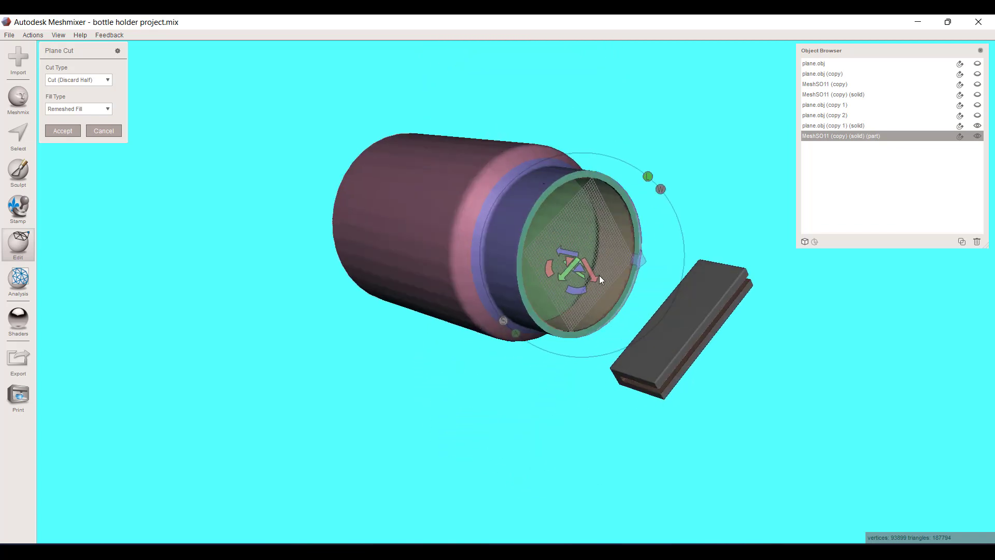
- Fine-tune the cutting plane just above the closed bottom and cut that end off with Cut (Discard Half) and Remeshed Fill
scroll(625, 319, up, 5)
mouse_move(589, 387)
right_down()
mouse_move(560, 388)
mouse_move(594, 379)
right_up()
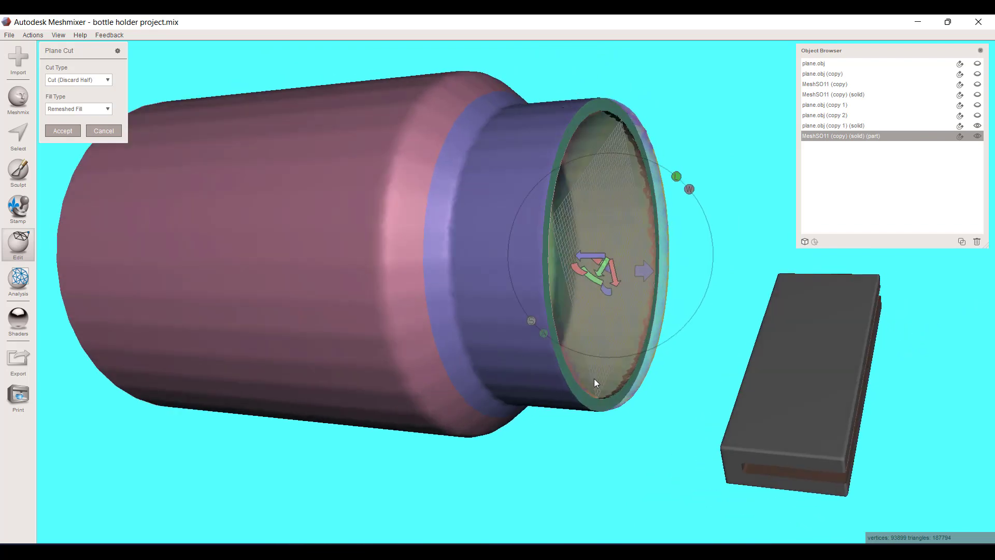
drag(597, 255, 602, 256)
right_drag(626, 280, 574, 302)
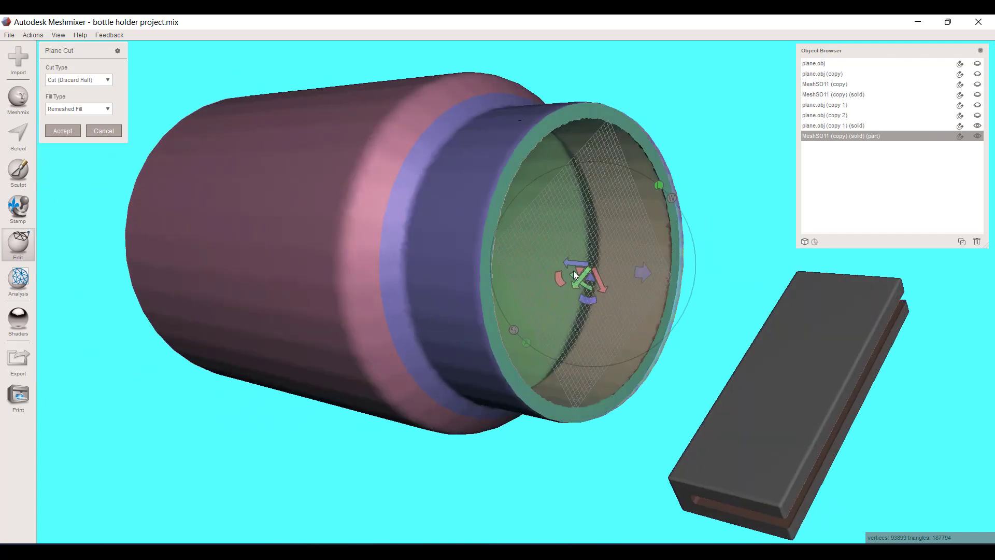
drag(577, 265, 574, 263)
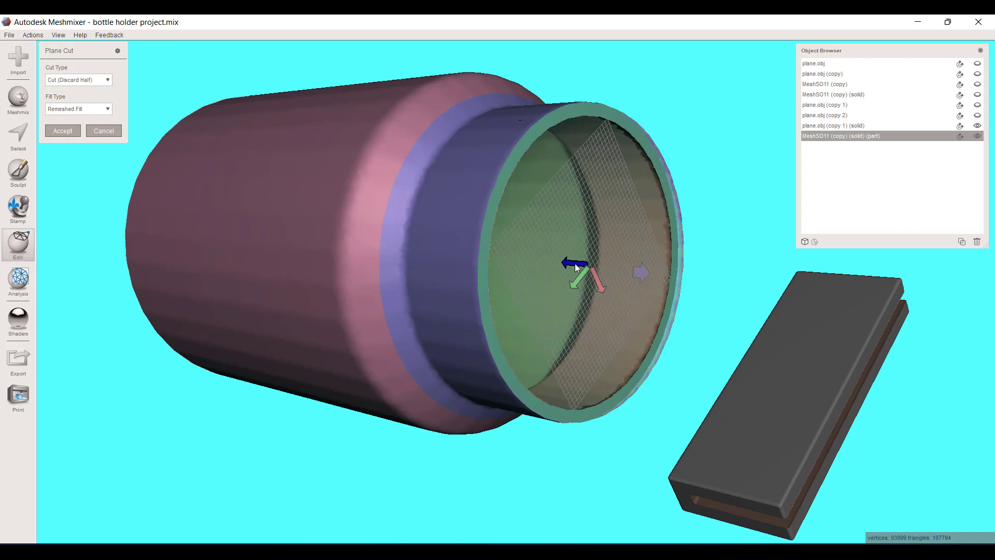
right_drag(224, 191, 282, 328)
click(72, 134)
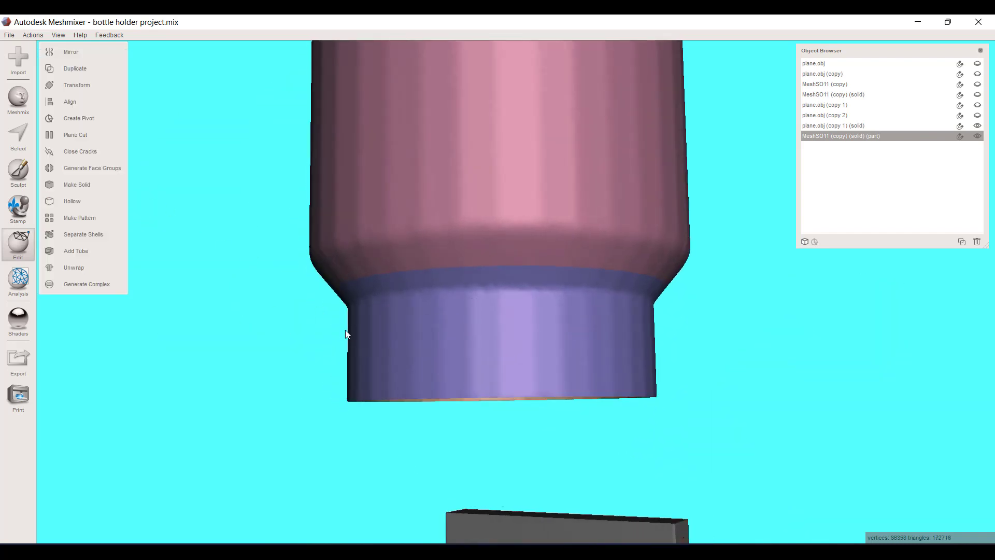
- Examine the trimmed holder shell and the clip below it from several sides
scroll(436, 368, down, 6)
right_drag(466, 371, 530, 374)
scroll(533, 368, down, 5)
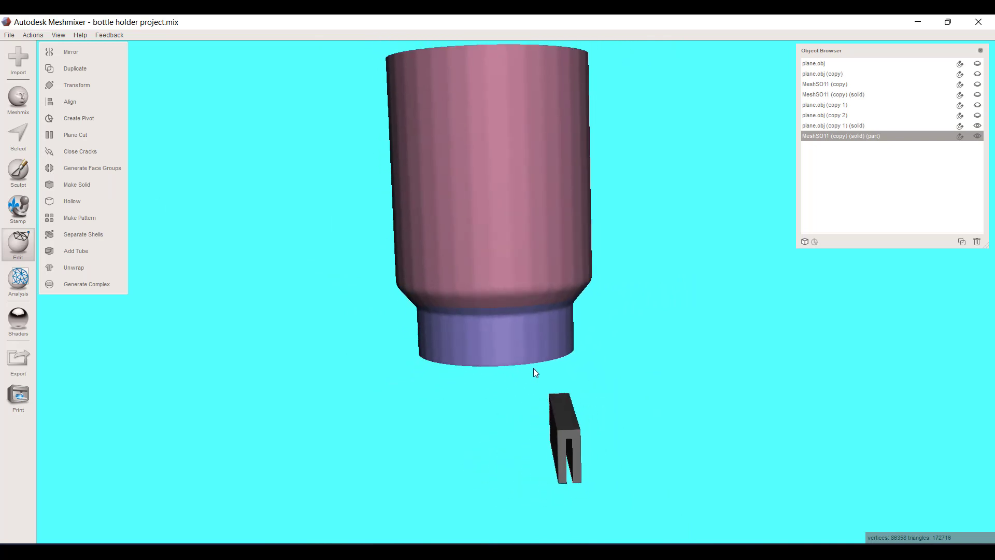
middle_drag(559, 276, 538, 297)
mouse_move(539, 298)
right_down()
mouse_move(527, 294)
mouse_move(550, 313)
mouse_move(532, 306)
mouse_move(501, 236)
right_up()
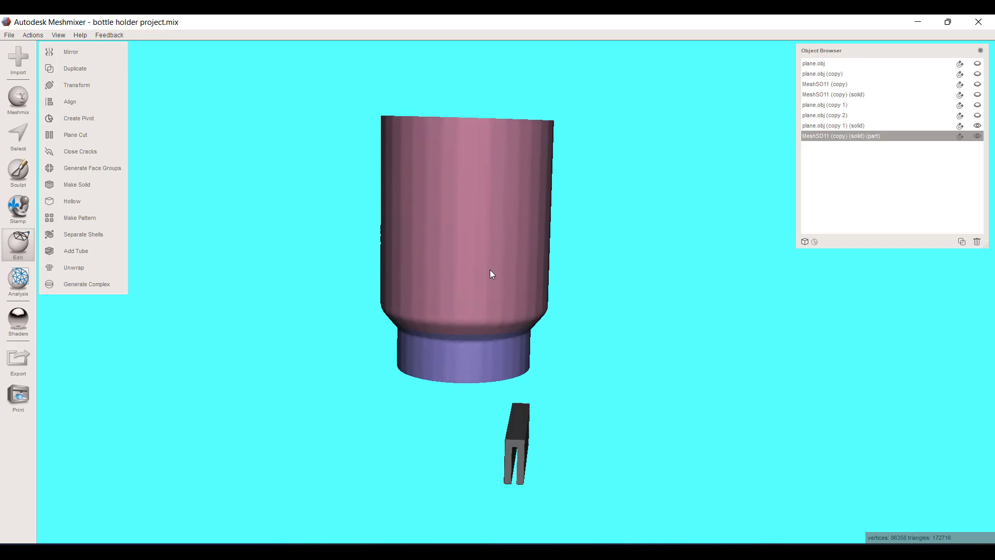
mouse_move(490, 270)
right_down()
mouse_move(503, 260)
mouse_move(495, 279)
mouse_move(549, 260)
right_up()
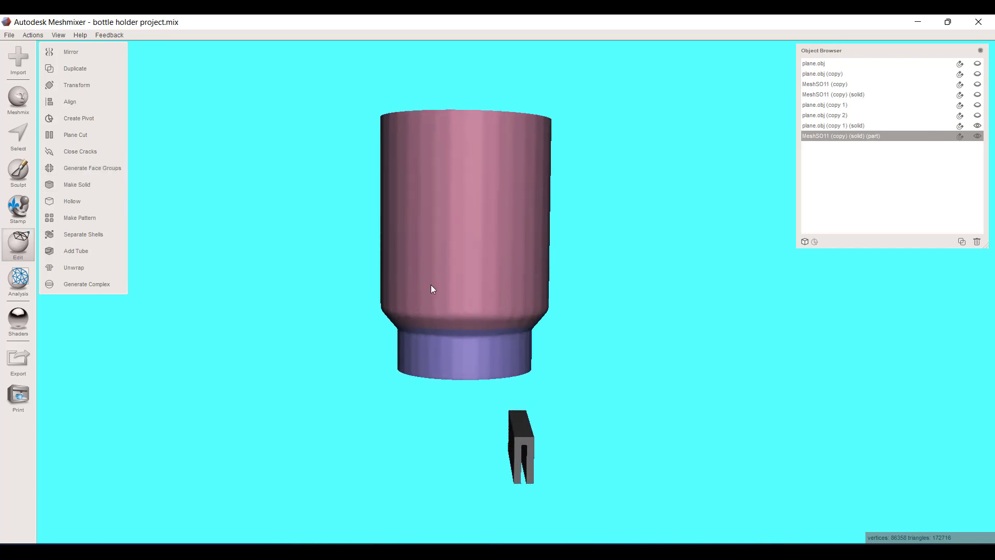
right_drag(431, 284, 384, 279)
- Cut off the upper part of the shell with a flipped Plane Cut slightly above the shoulder, keeping the lower ring
scroll(400, 278, up, 3)
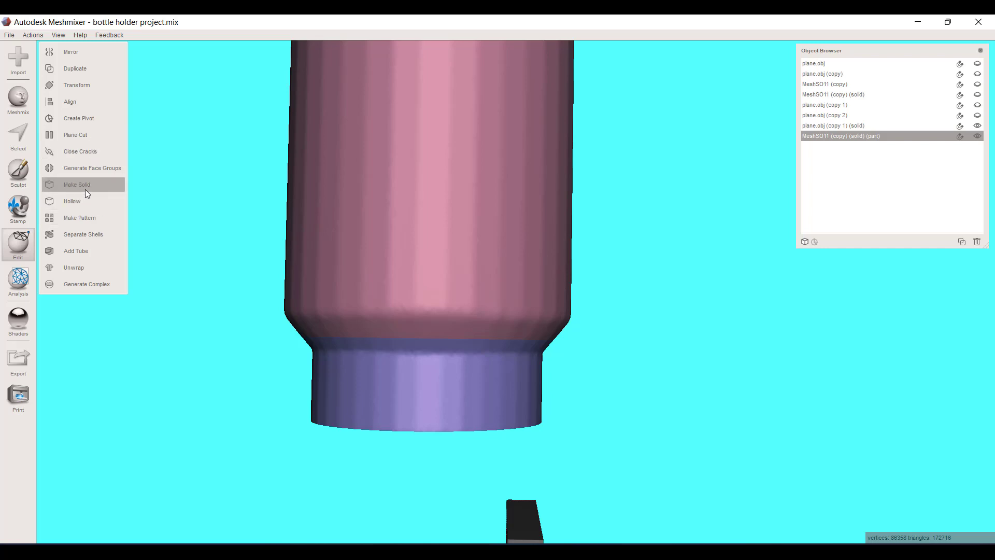
click(99, 138)
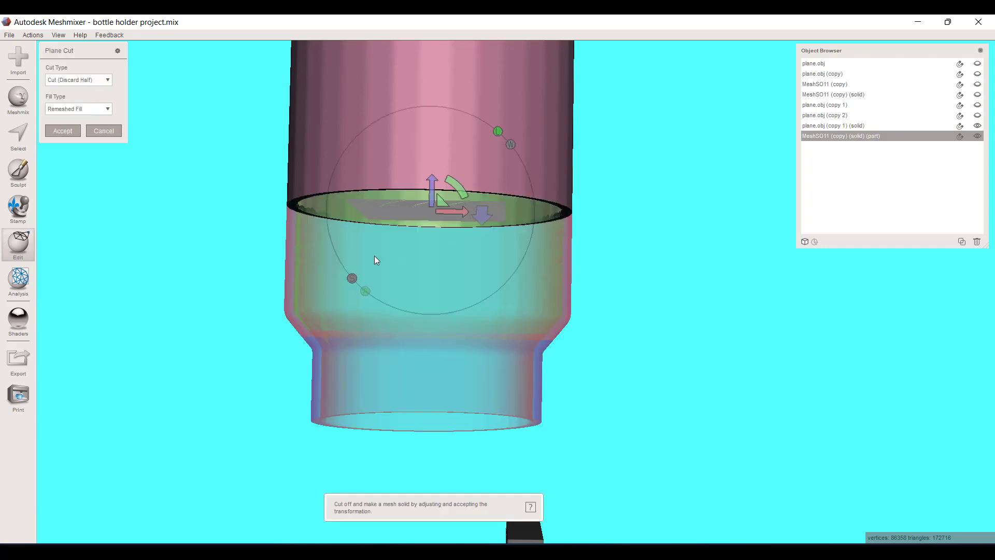
click(484, 216)
drag(433, 230, 426, 278)
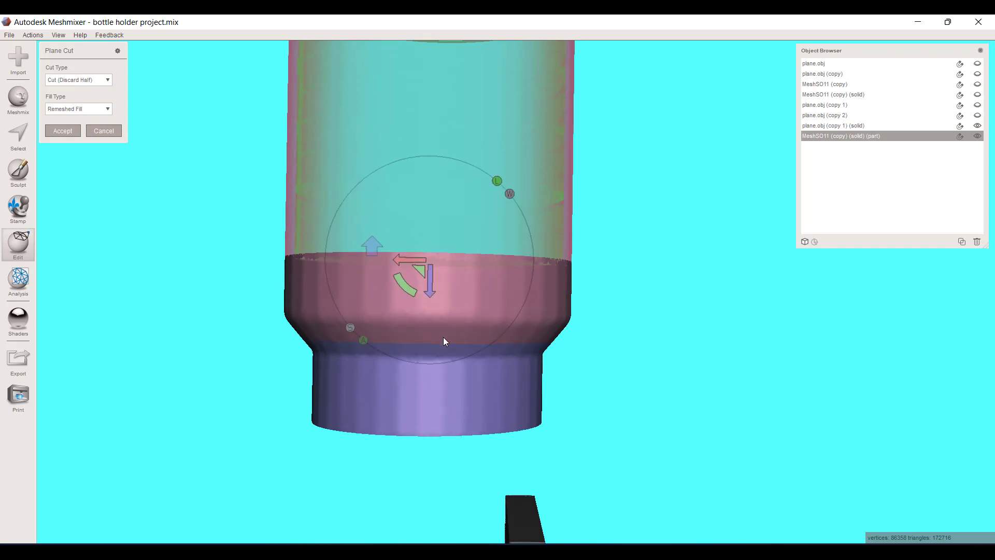
right_drag(443, 337, 447, 412)
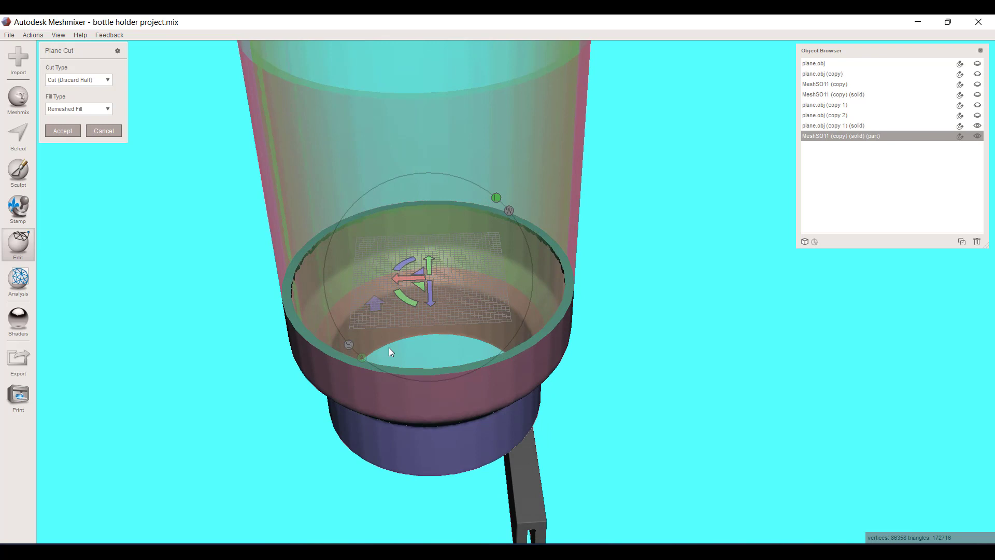
click(63, 130)
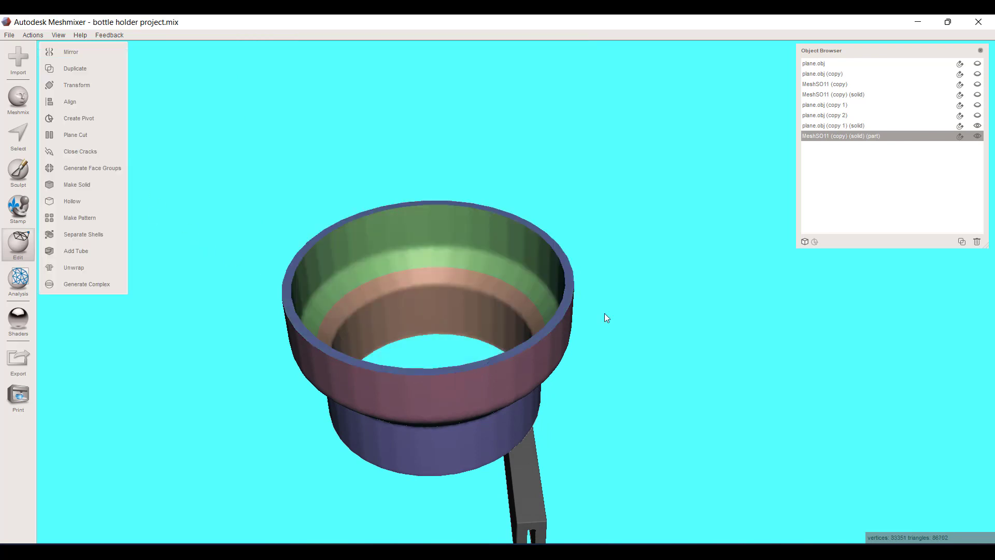
- Show the MeshSO11 (copy) (solid) bottle body inside the ring and make it the active object
click(977, 115)
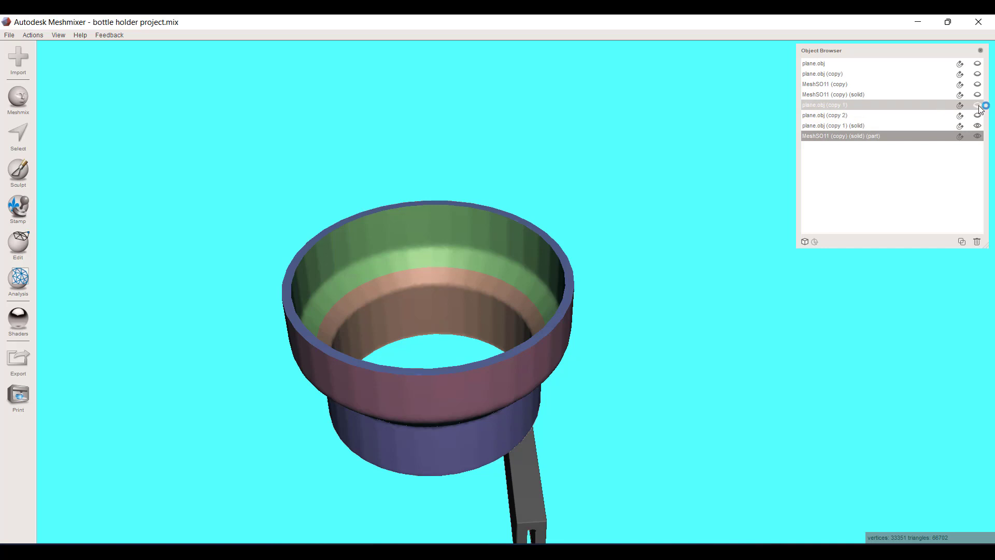
click(978, 105)
click(978, 95)
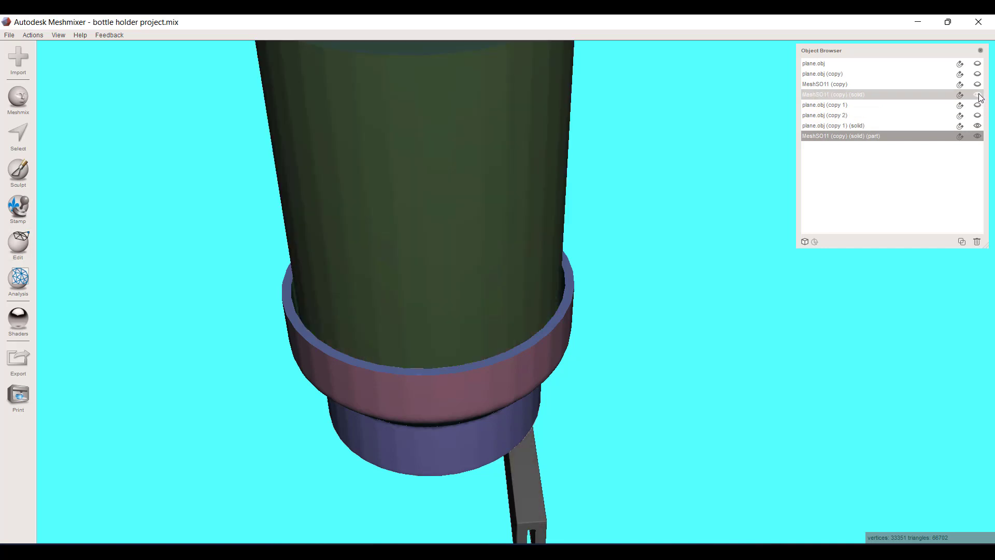
click(496, 207)
- Examine how the bottle body sits in the holder ring, checking the gap around the rim and the lower end
right_drag(496, 208, 621, 242)
scroll(538, 285, down, 5)
scroll(560, 297, up, 6)
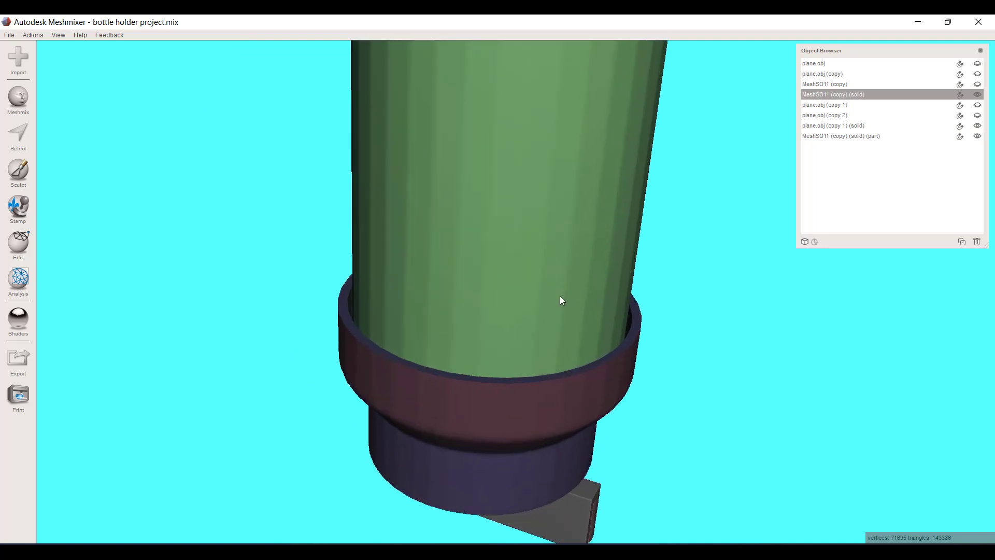
right_drag(554, 328, 555, 340)
middle_drag(555, 340, 543, 246)
scroll(540, 289, up, 5)
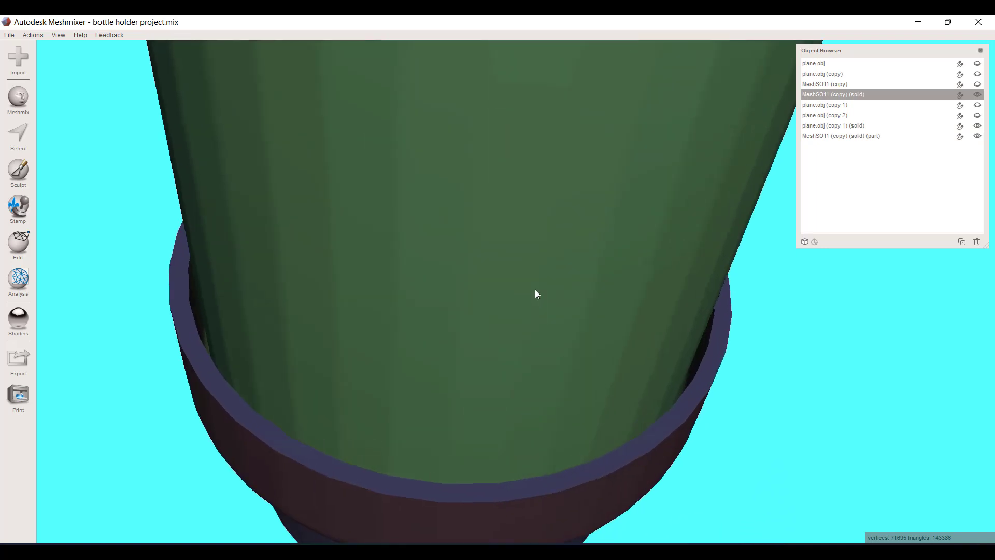
middle_drag(651, 329, 607, 280)
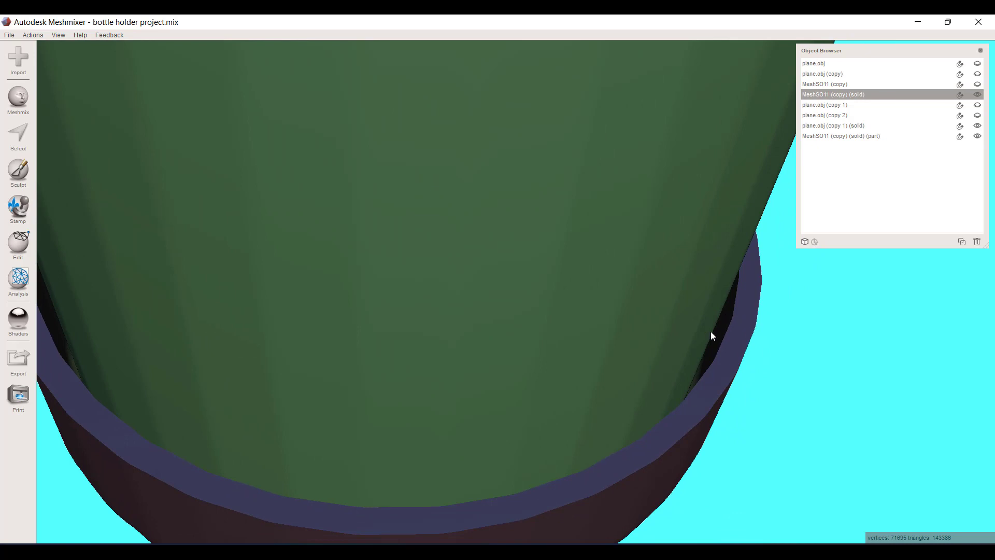
middle_drag(711, 331, 801, 376)
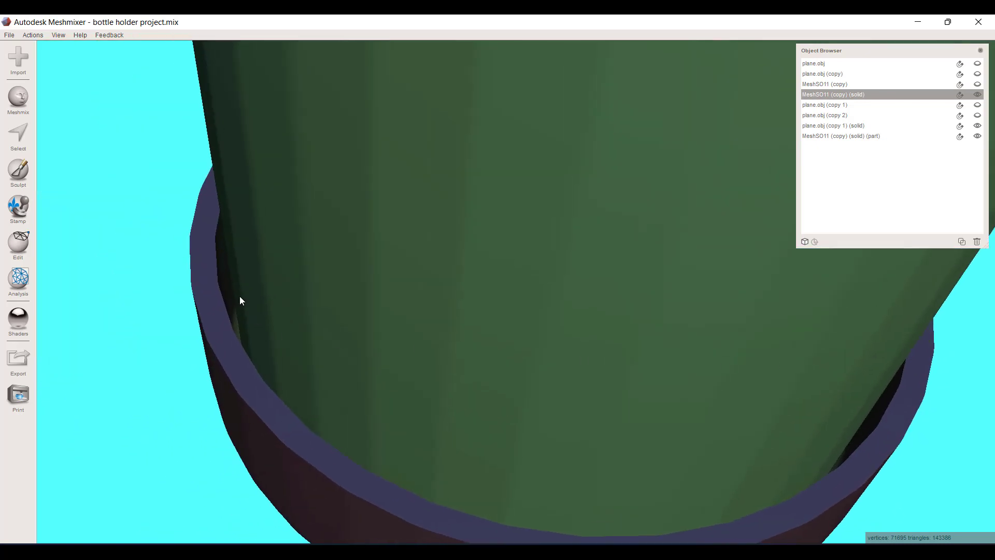
scroll(457, 311, down, 8)
right_drag(482, 289, 538, 228)
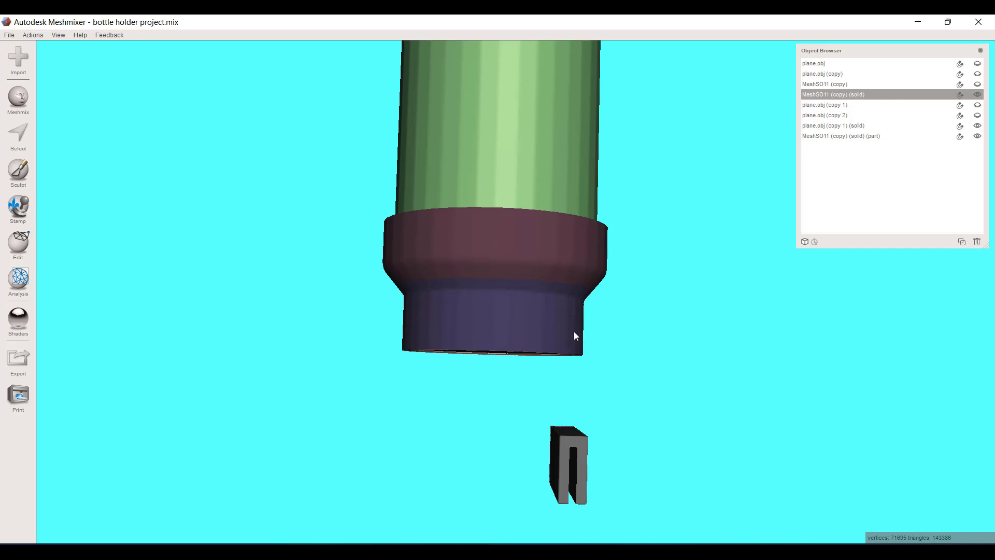
right_drag(574, 335, 596, 408)
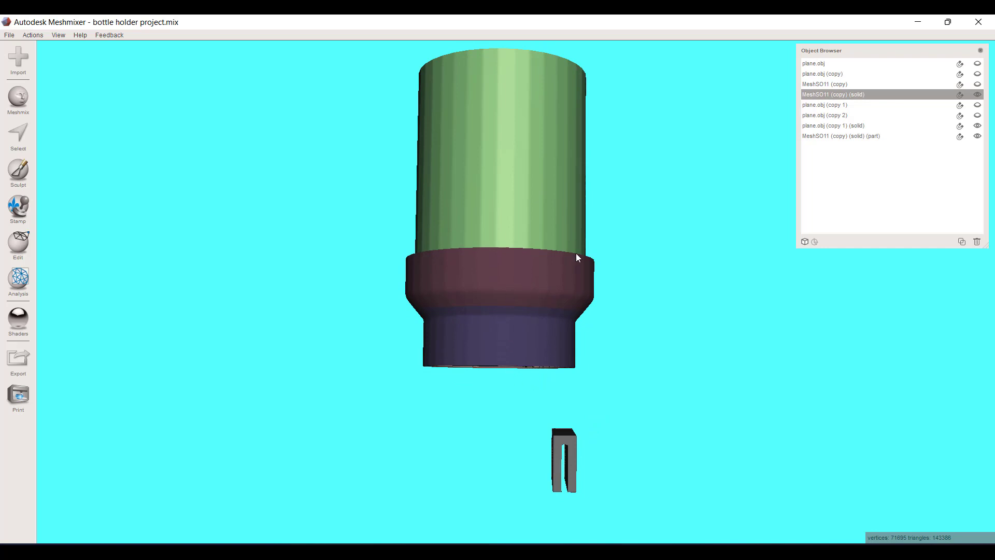
right_drag(516, 228, 519, 271)
scroll(519, 271, up, 3)
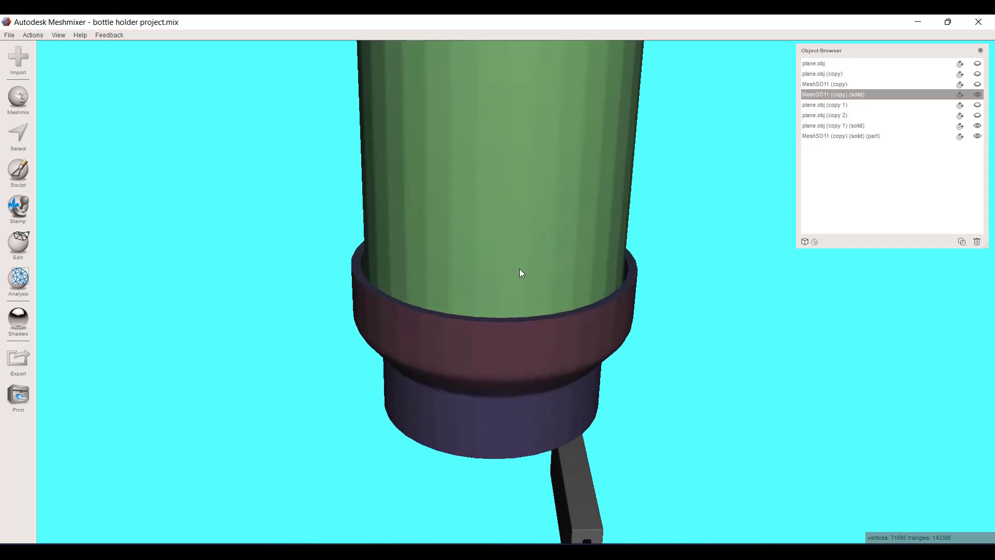
click(501, 354)
click(506, 225)
right_drag(506, 225, 549, 300)
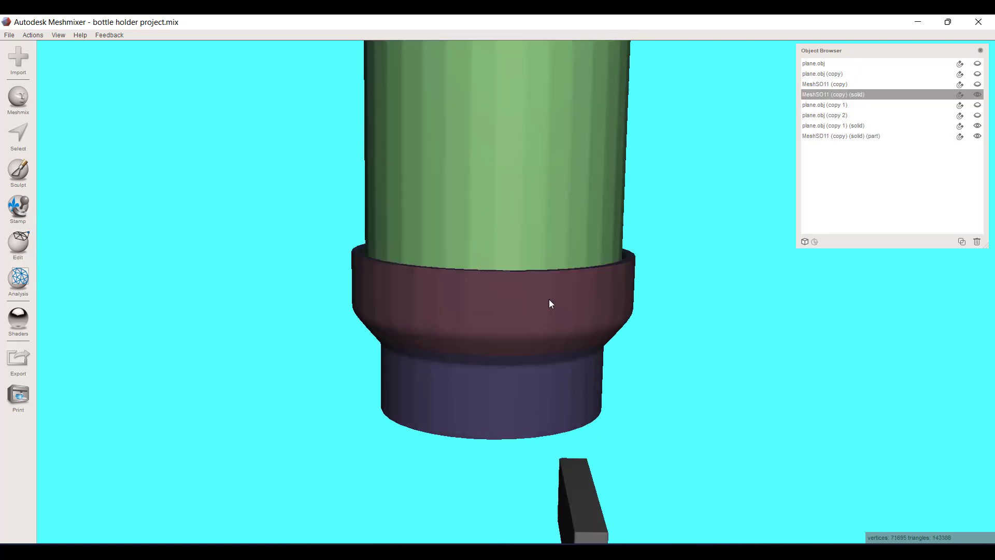
click(535, 300)
key(t)
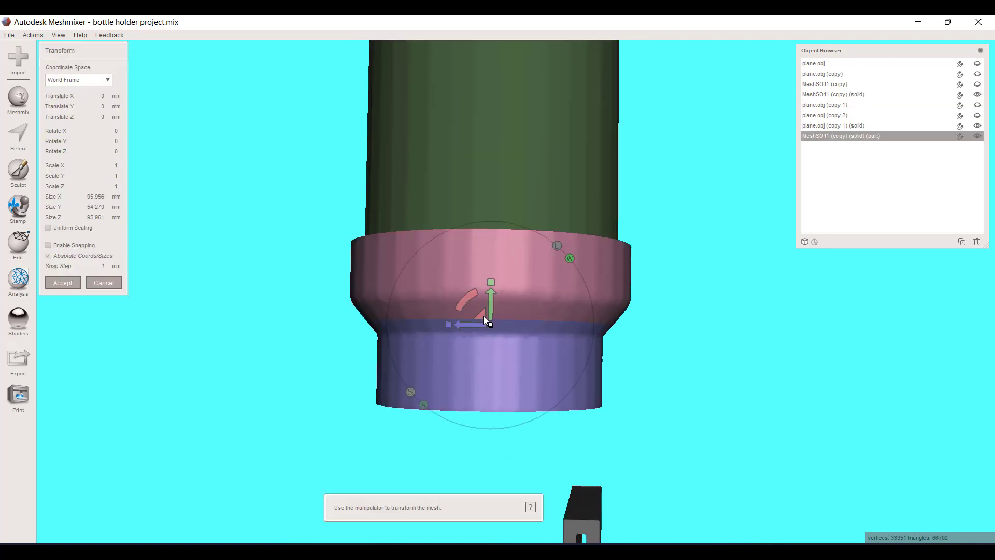
drag(491, 304, 500, 242)
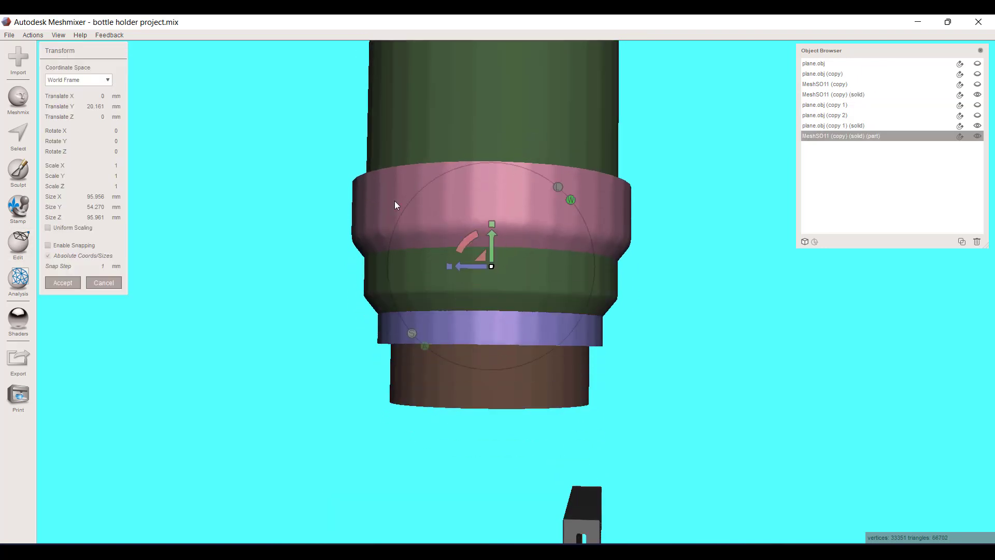
click(105, 283)
- Select the bottle body together with the holder ring and move both up about 8.6 mm along Y
click(539, 160)
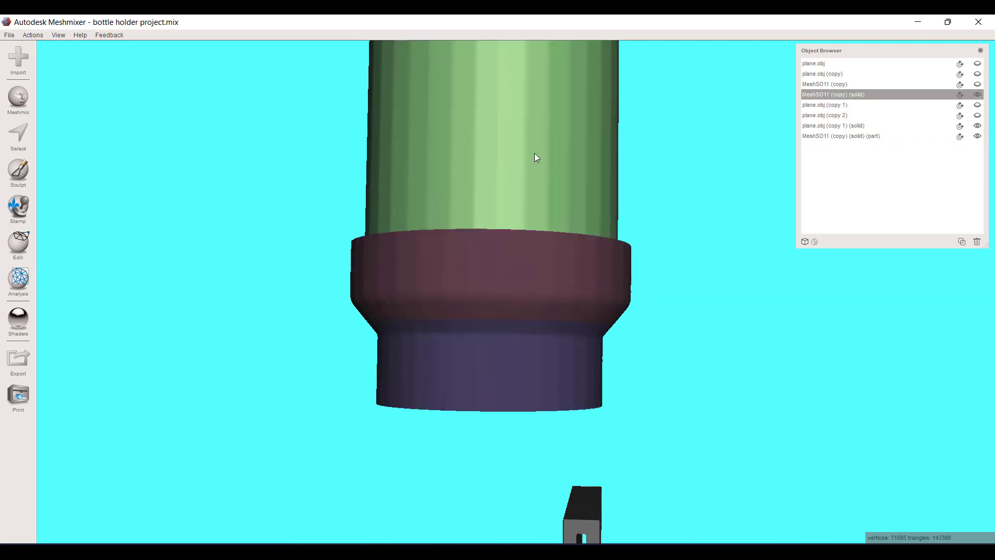
shift+click(887, 135)
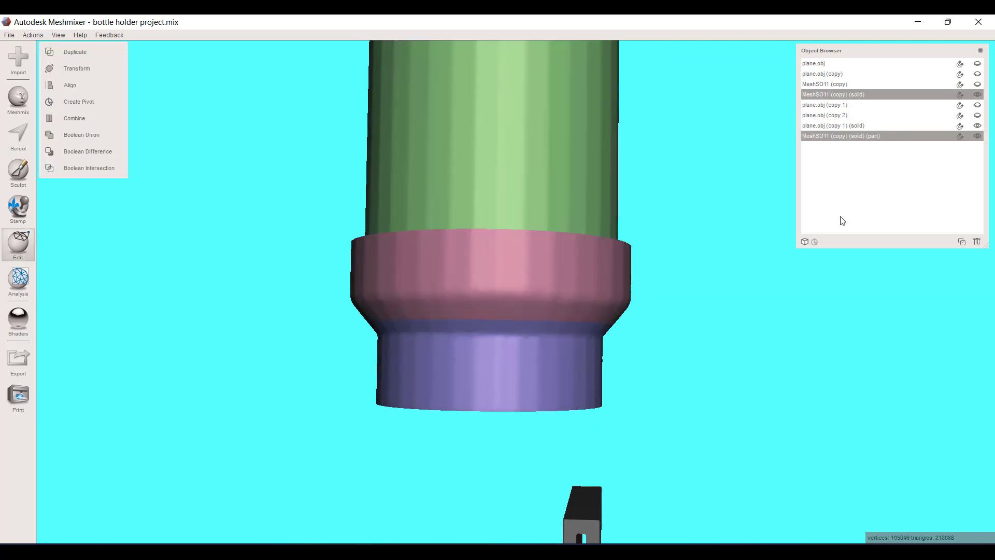
scroll(552, 332, down, 3)
key(t)
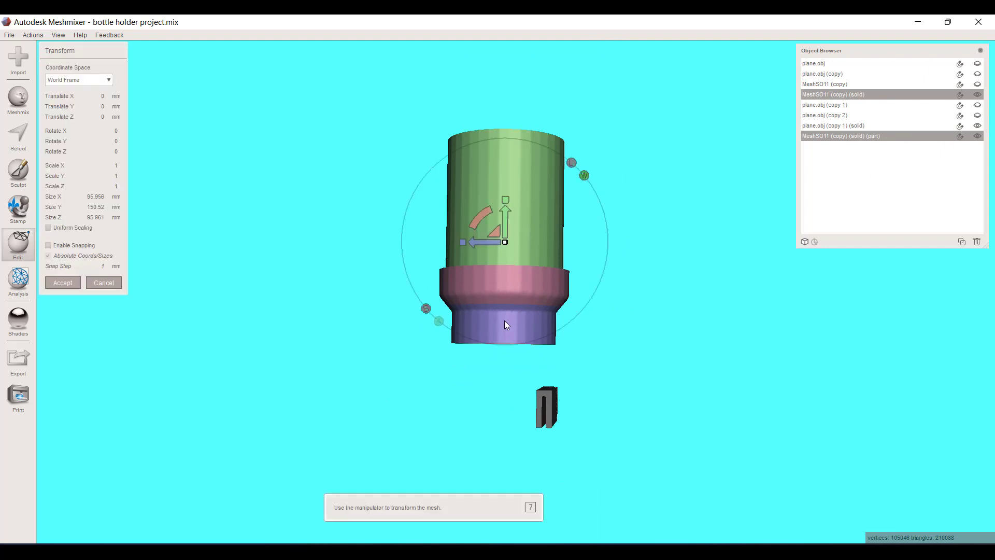
drag(506, 229, 509, 220)
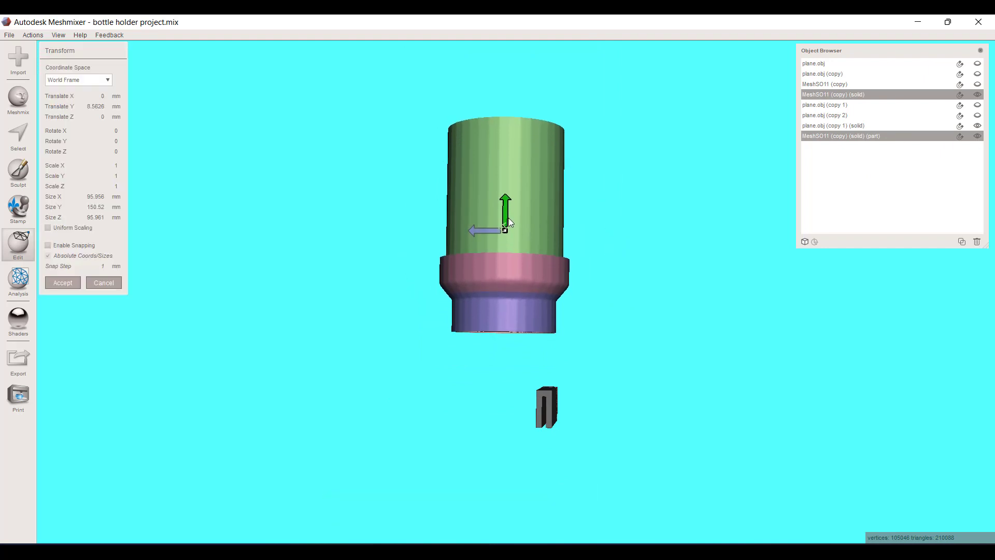
right_drag(550, 318, 564, 330)
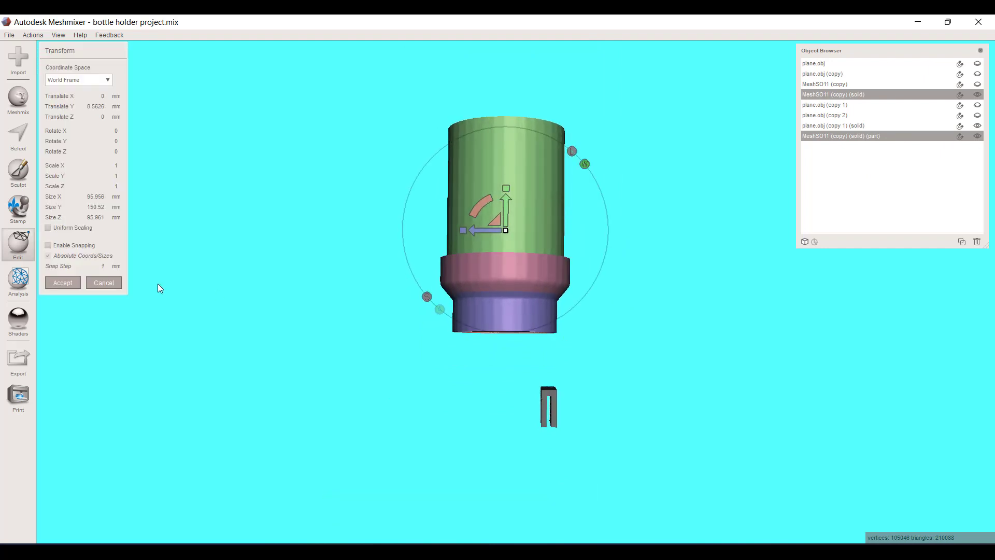
click(63, 284)
- Accept the move and make only the holder ring, MeshSO11 (copy) (solid) (part), the active object
scroll(413, 372, up, 3)
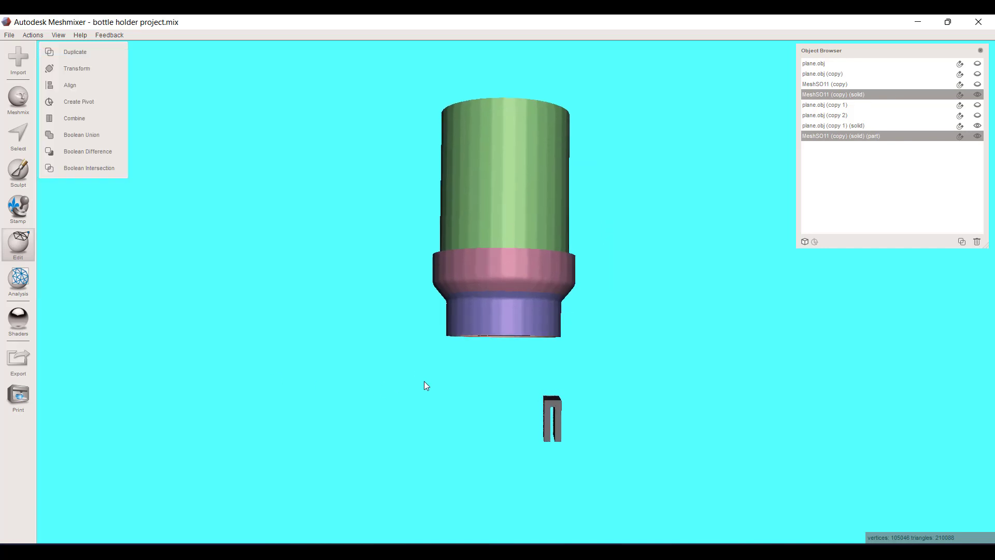
scroll(453, 352, up, 5)
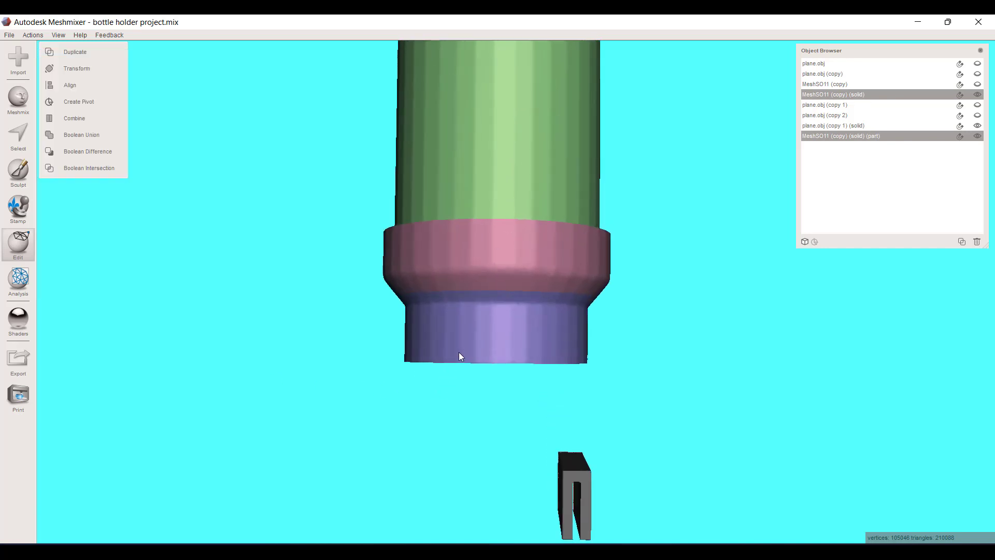
scroll(463, 356, down, 5)
mouse_move(463, 354)
right_down()
mouse_move(381, 353)
mouse_move(260, 375)
mouse_move(316, 346)
mouse_move(304, 362)
mouse_move(426, 373)
mouse_move(488, 312)
mouse_move(462, 291)
mouse_move(471, 347)
mouse_move(458, 338)
right_up()
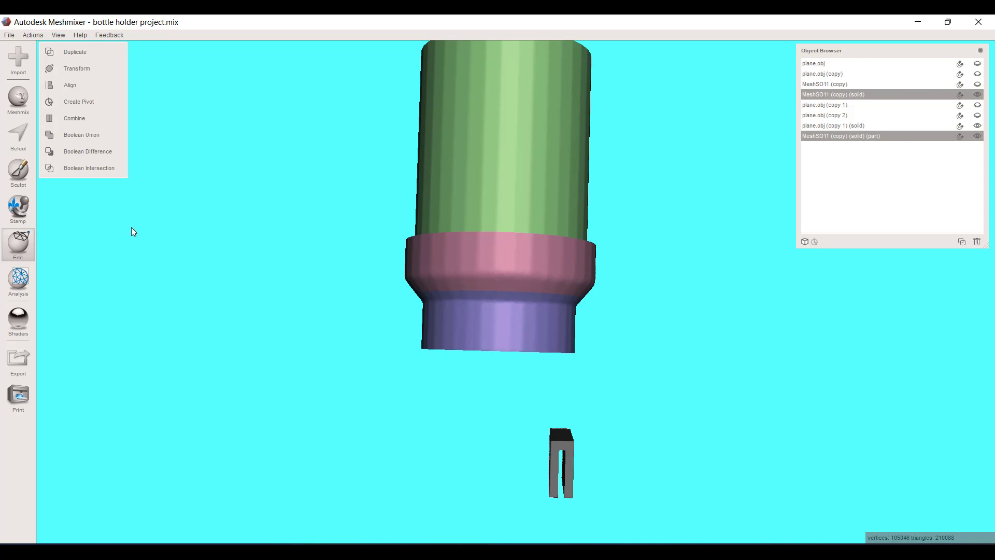
click(18, 132)
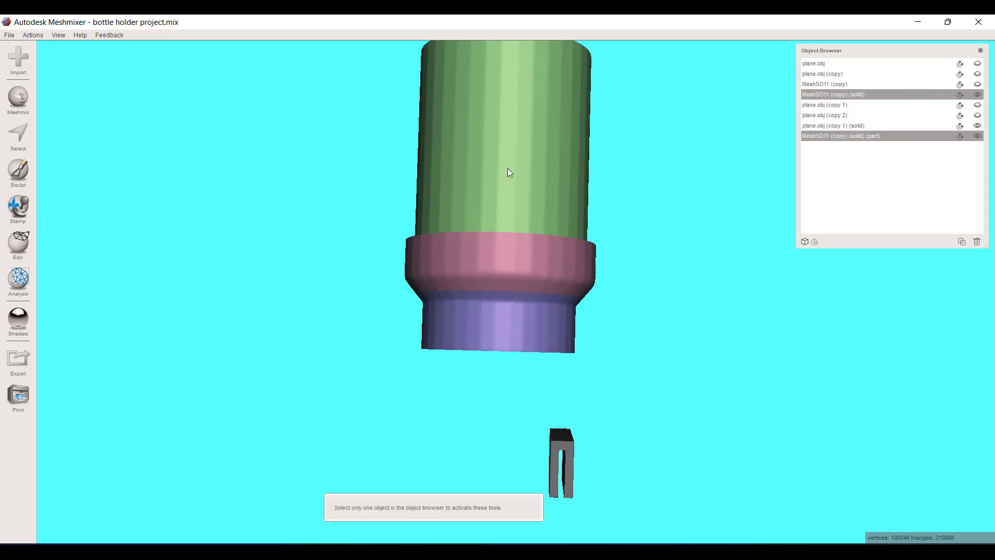
click(515, 277)
- Select the entire flat annular face on the underside of the holder ring
right_drag(535, 366, 534, 348)
scroll(545, 349, up, 8)
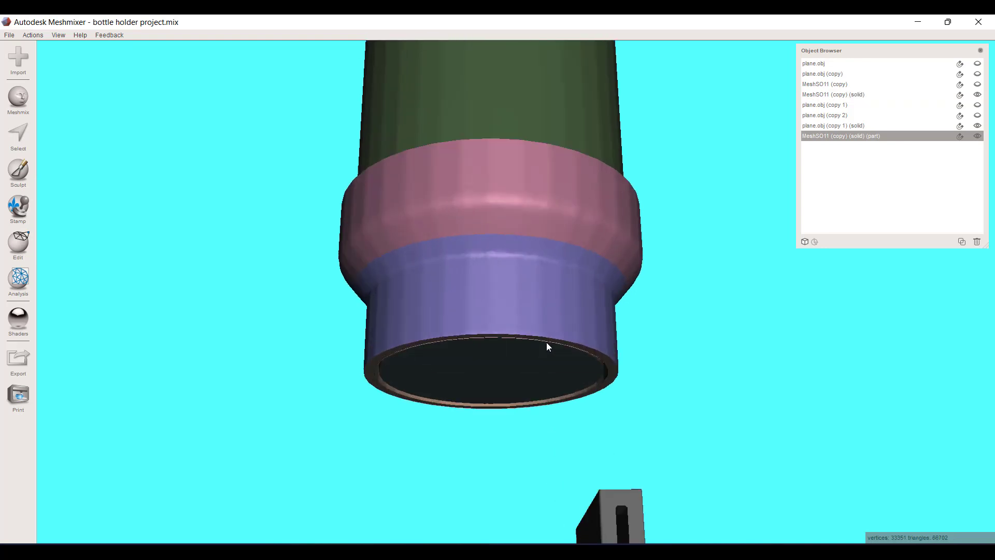
right_drag(488, 326, 374, 211)
scroll(381, 269, up, 3)
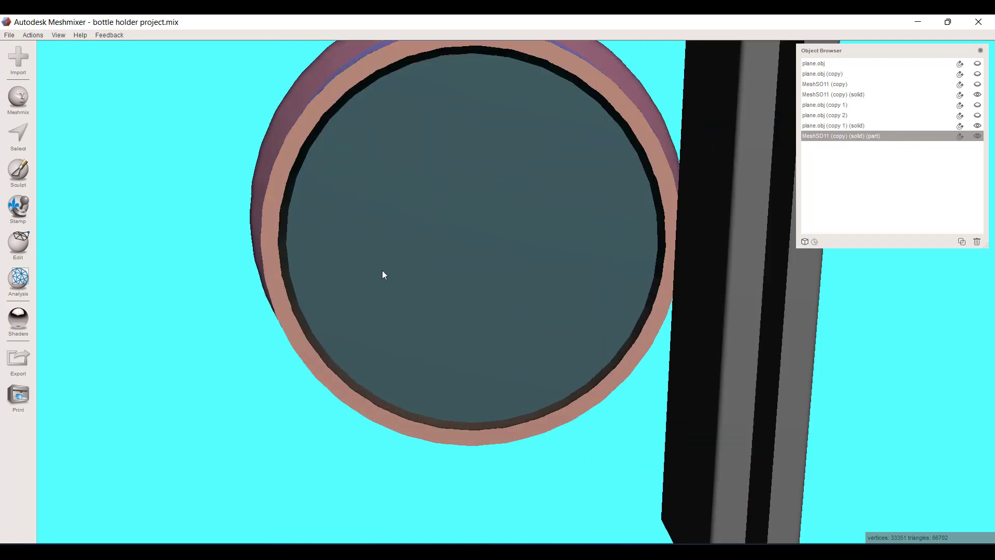
click(17, 135)
double_click(285, 171)
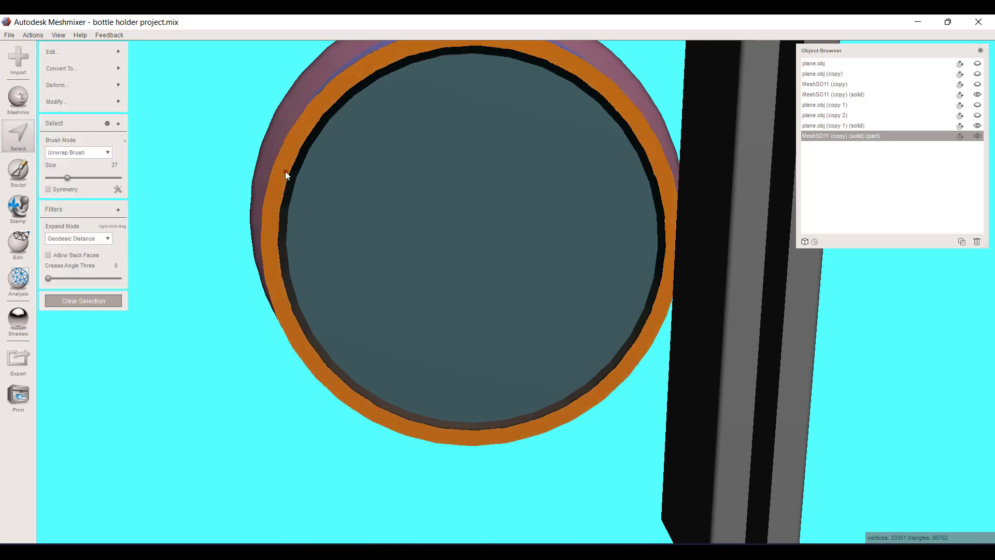
right_drag(390, 260, 377, 373)
scroll(385, 387, down, 5)
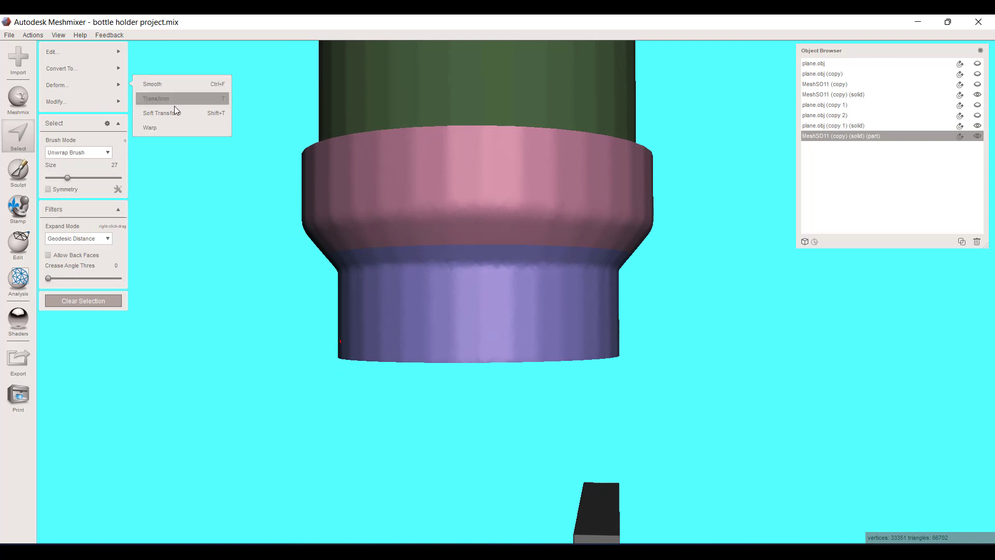
click(172, 114)
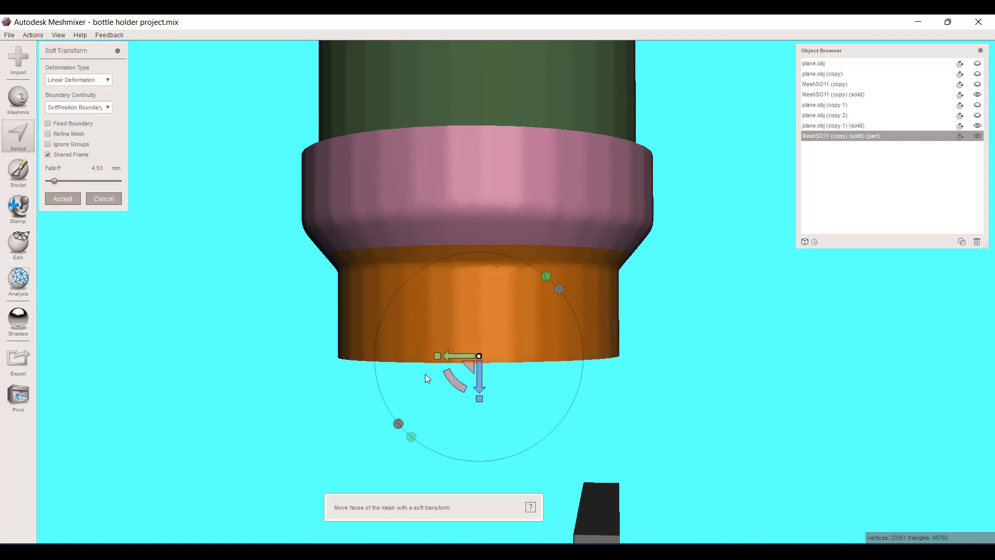
click(482, 381)
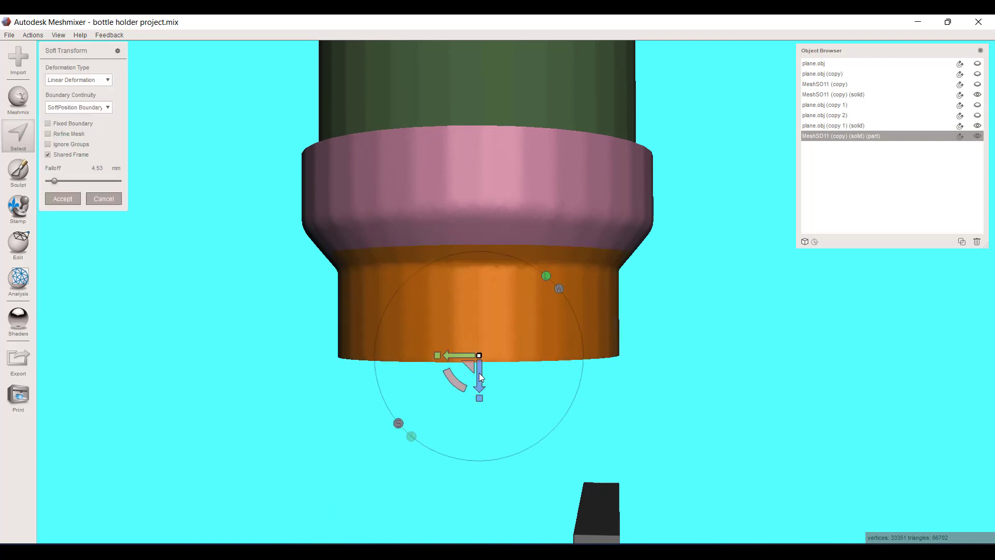
drag(482, 381, 525, 474)
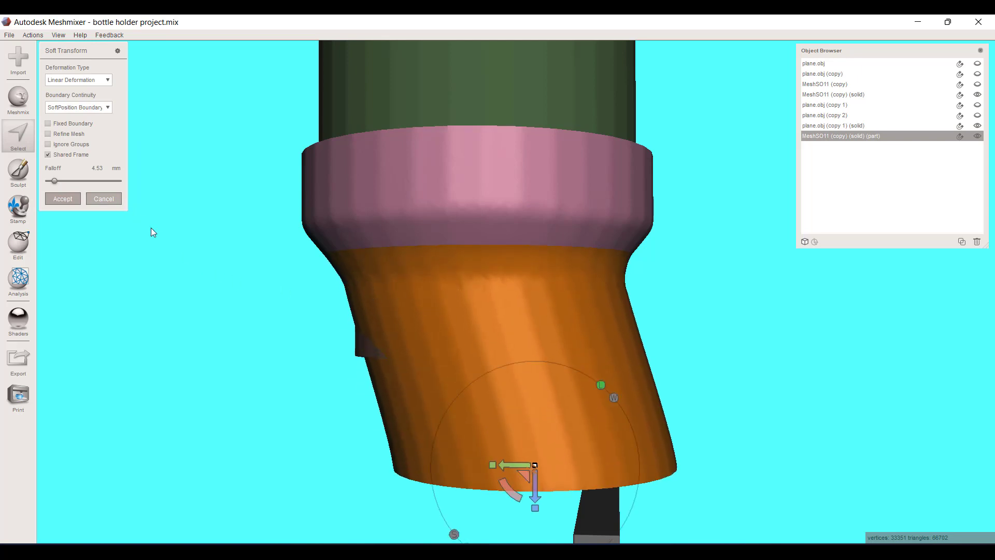
key(Escape)
- Extrude the selected bottom face of the ring by an offset of 30 mm, with Constant direction and Offset end type
mouse_move(371, 332)
right_down()
mouse_move(363, 269)
mouse_move(366, 316)
right_up()
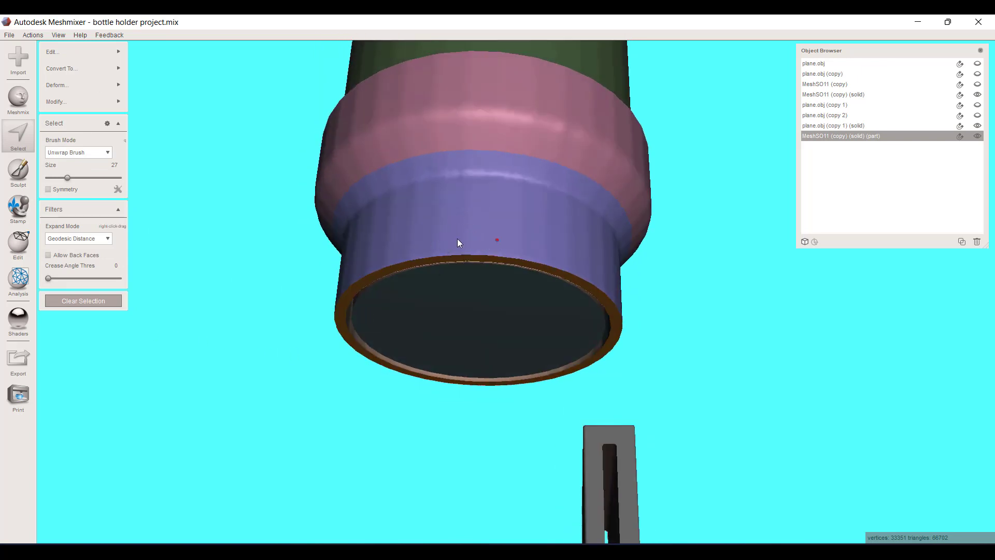
right_drag(473, 243, 499, 297)
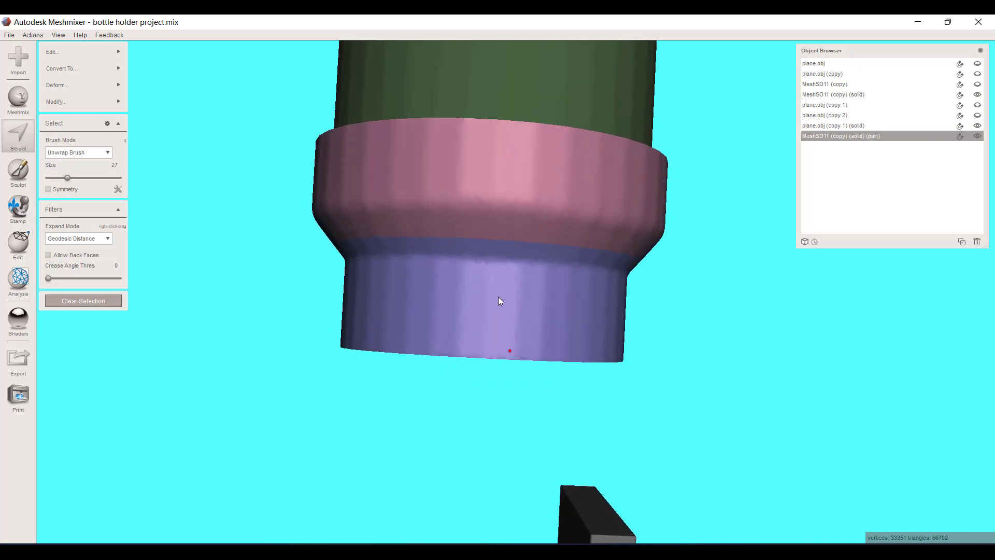
key(d)
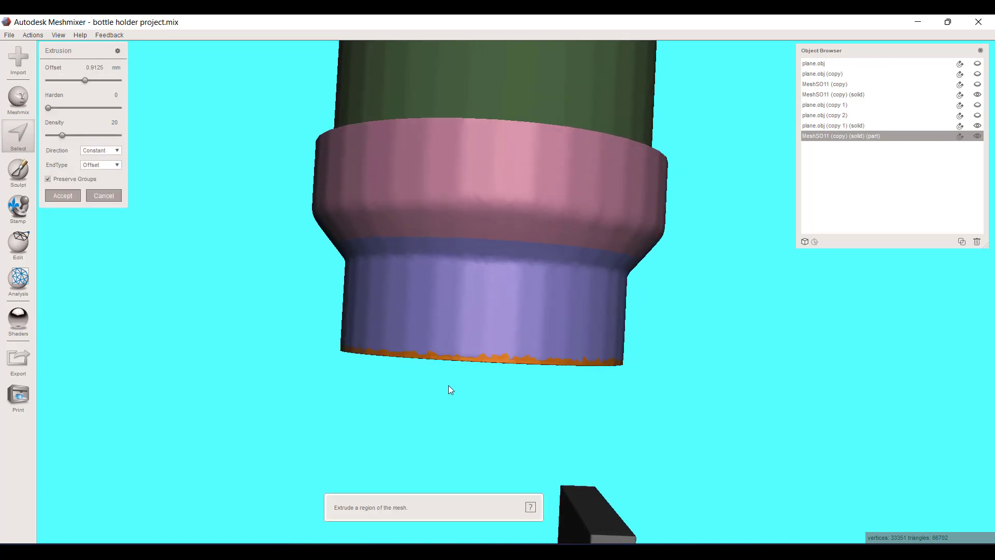
drag(86, 79, 170, 83)
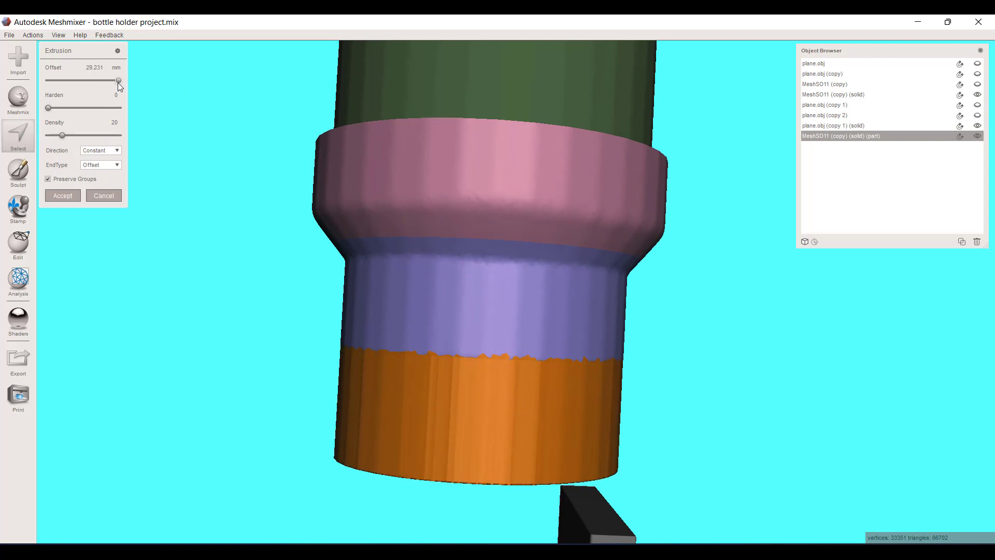
scroll(513, 353, down, 5)
mouse_move(553, 374)
right_down()
mouse_move(548, 390)
mouse_move(549, 362)
mouse_move(542, 365)
right_up()
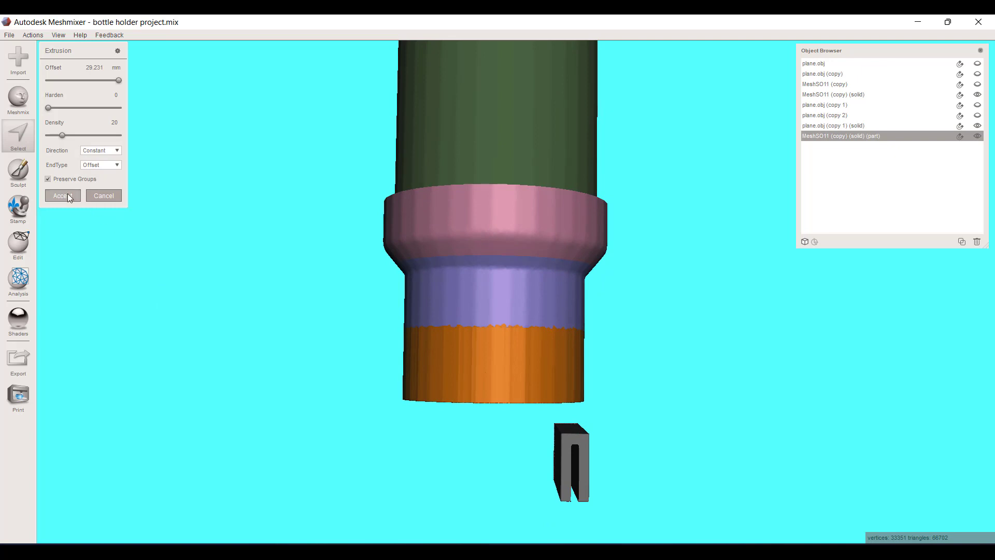
click(95, 67)
text(30)
key(Return)
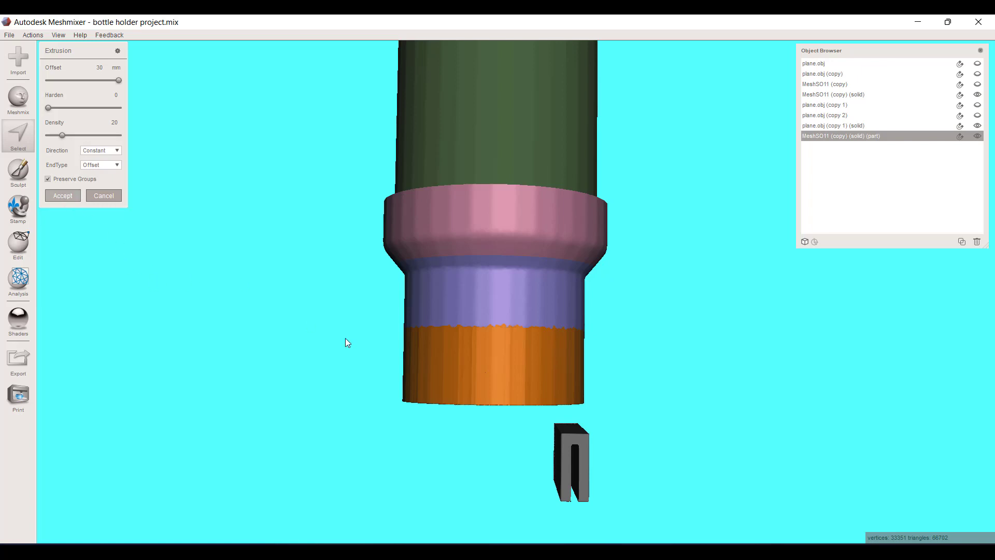
key(Return)
- Select the whole newly extruded lower section of the holder ring
scroll(519, 368, up, 5)
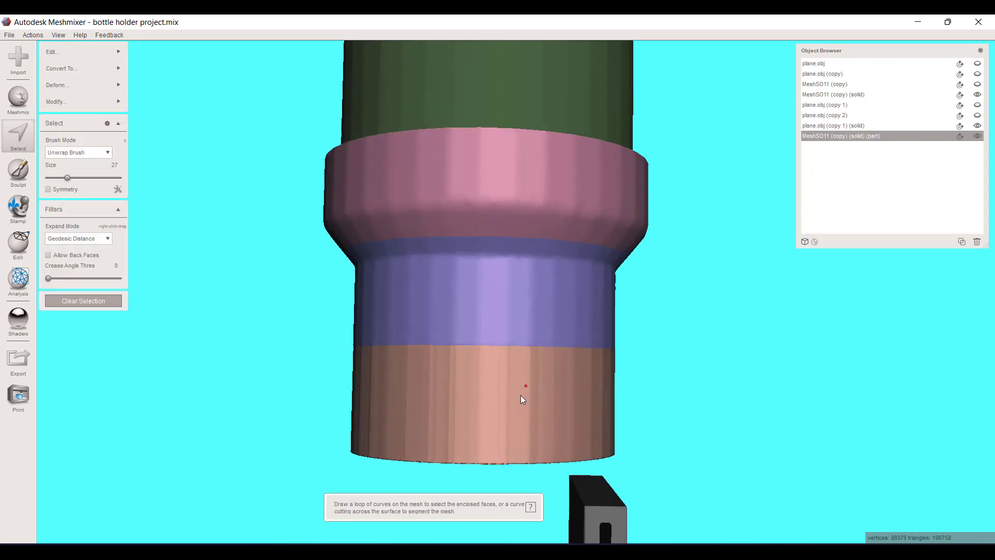
right_drag(512, 350, 512, 348)
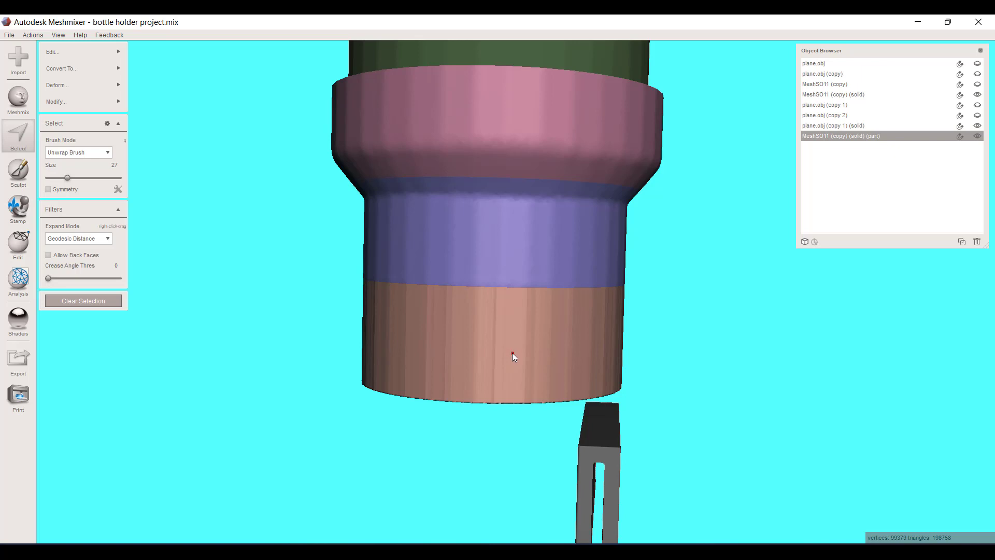
double_click(512, 358)
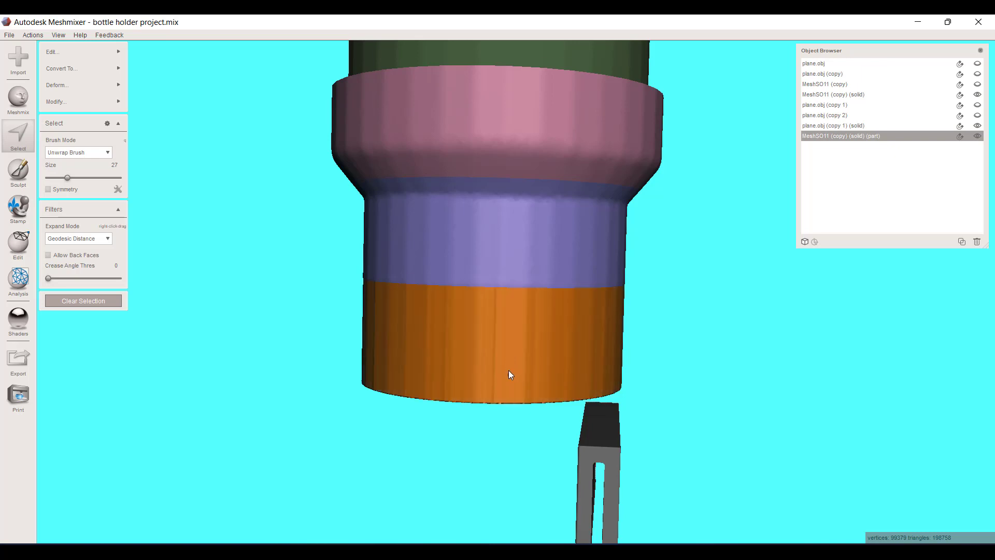
right_drag(509, 370, 515, 370)
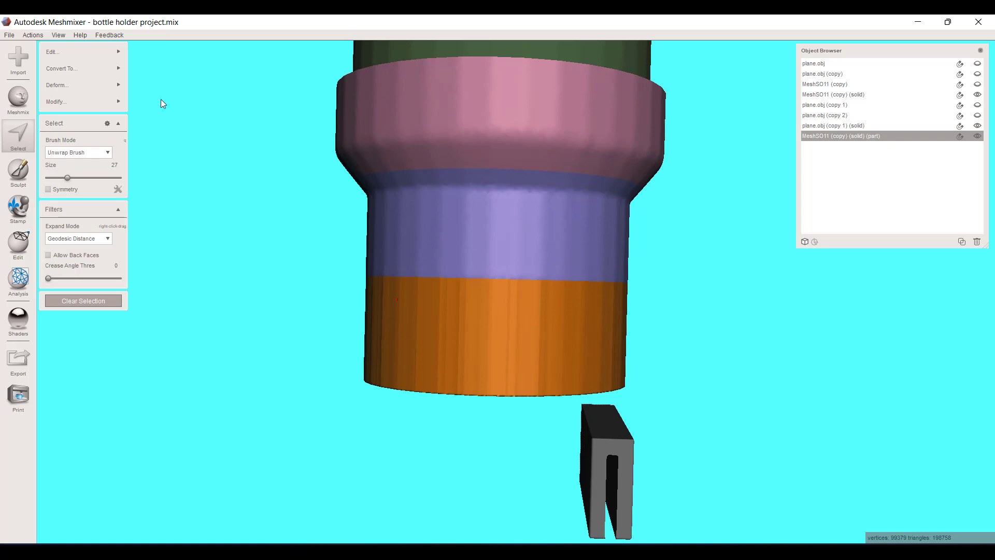
mouse_move(78, 85)
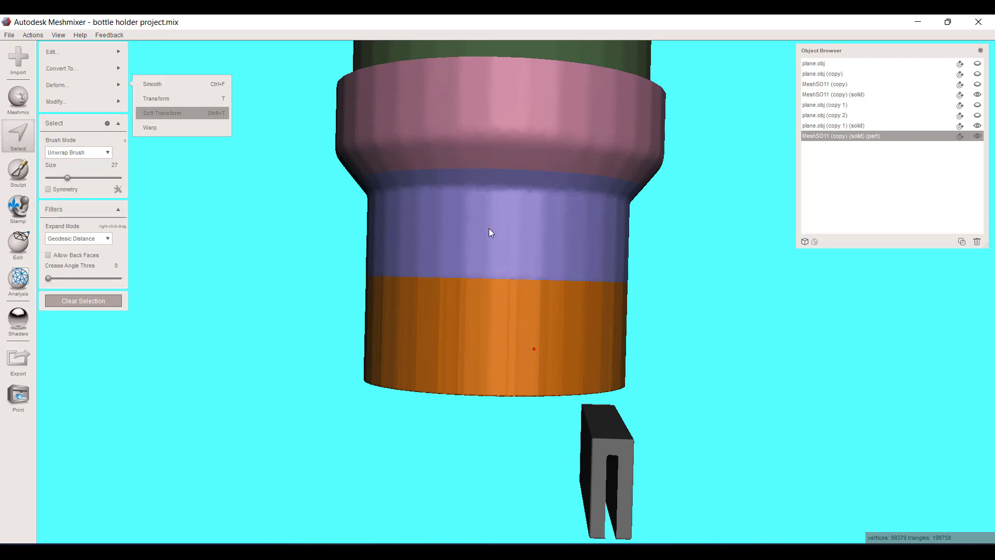
click(177, 114)
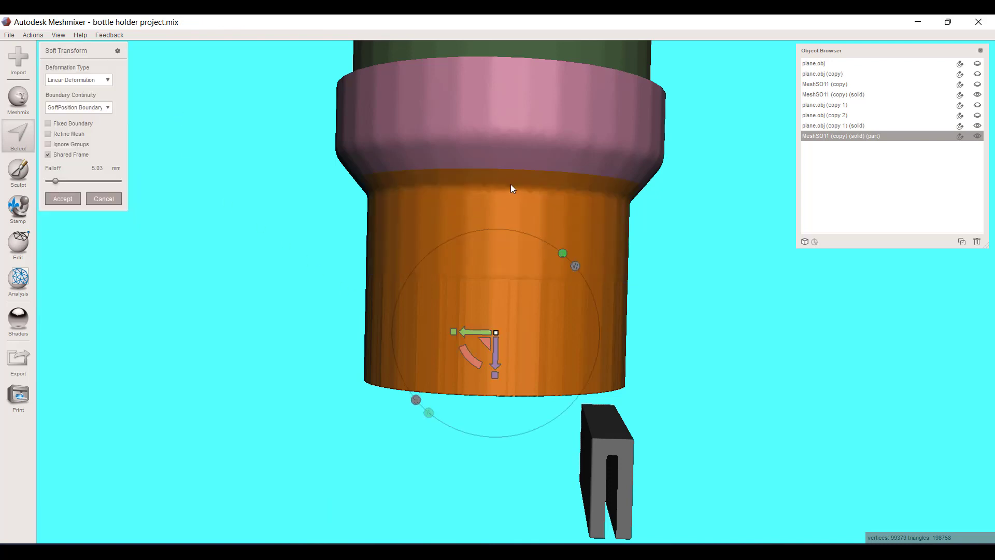
click(107, 200)
- Display the mesh wireframe to check the triangles along the boundary of the extruded section
right_drag(424, 382, 434, 334)
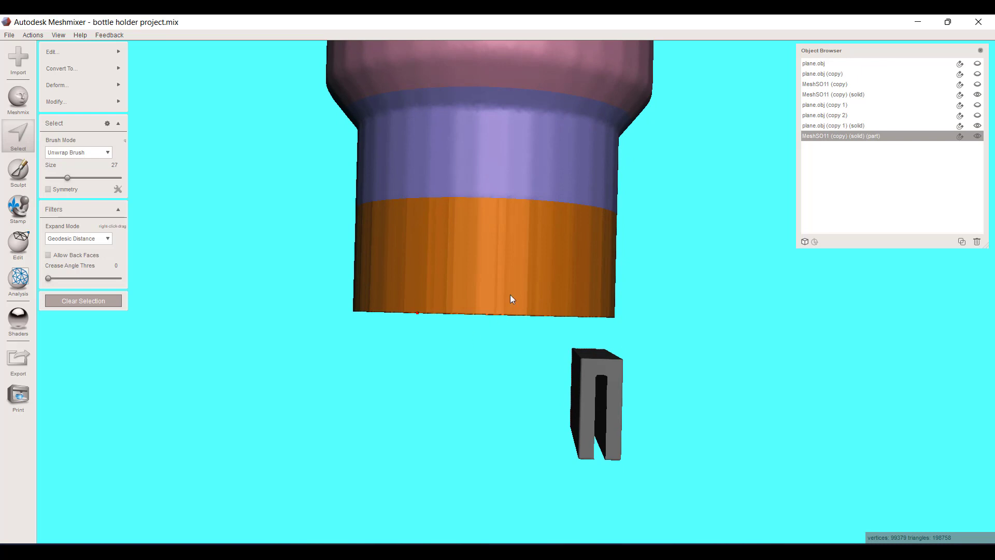
scroll(532, 275, down, 5)
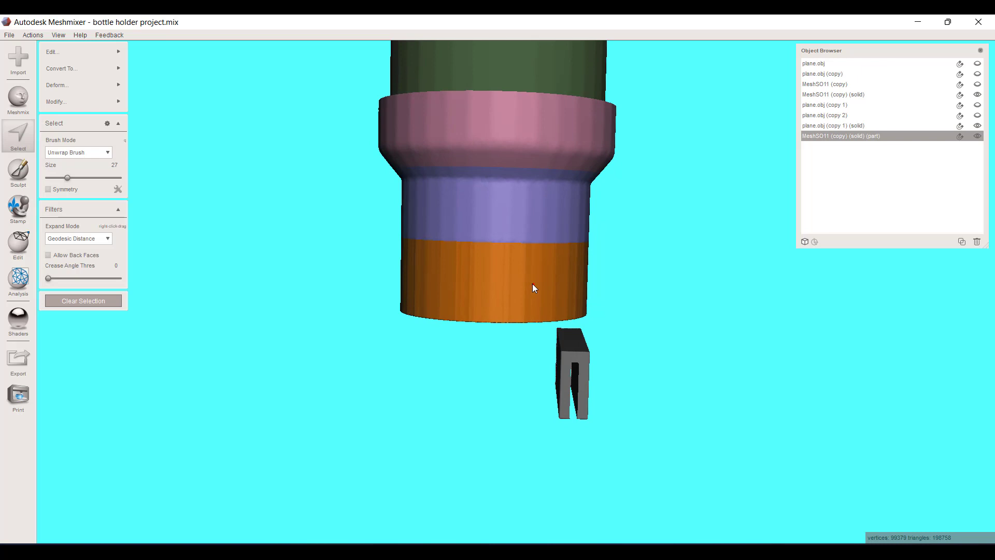
click(90, 100)
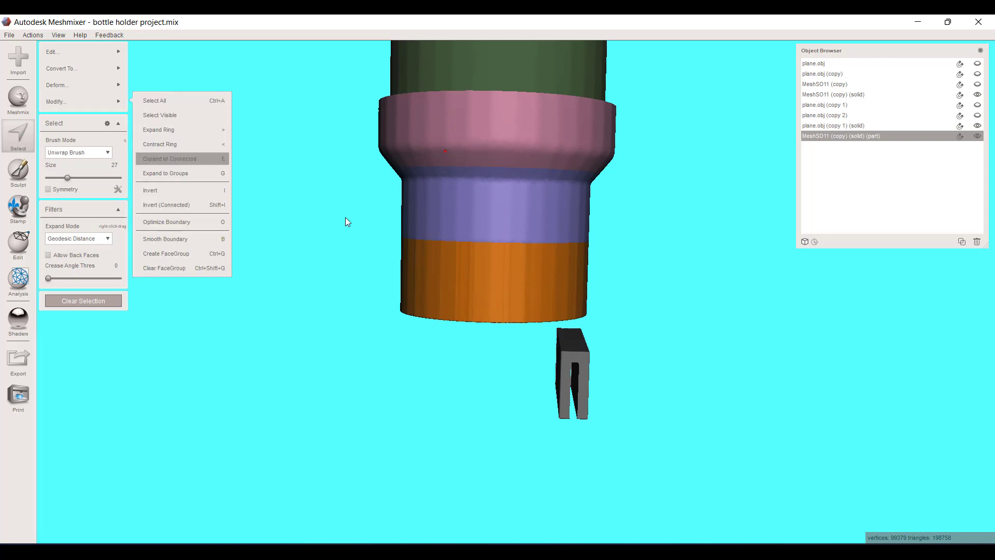
scroll(363, 221, up, 3)
scroll(389, 213, up, 5)
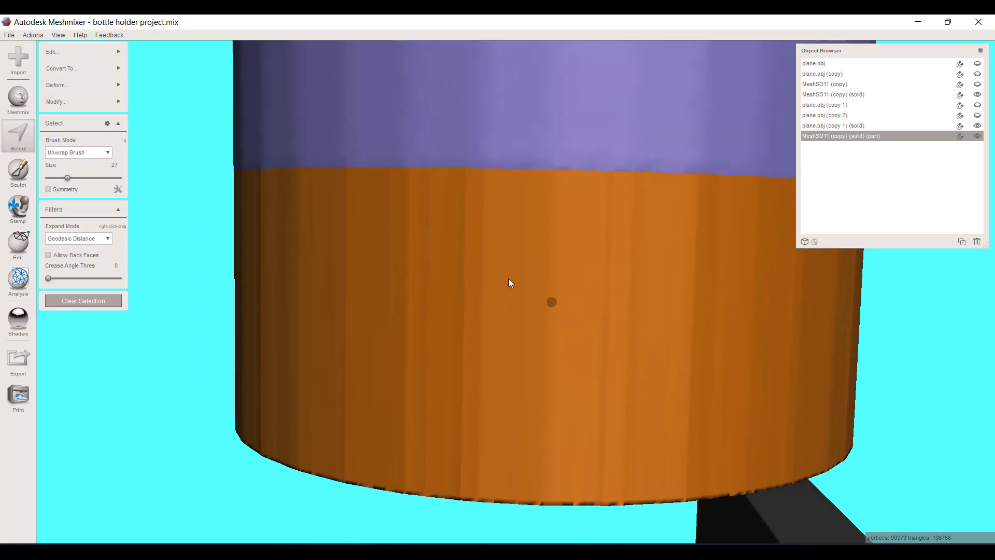
click(70, 83)
mouse_move(84, 101)
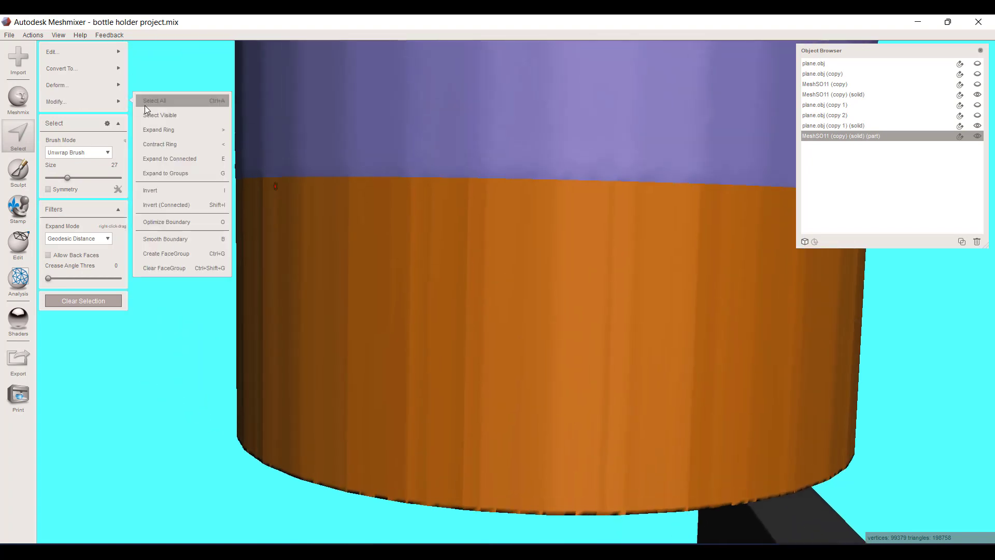
key(w)
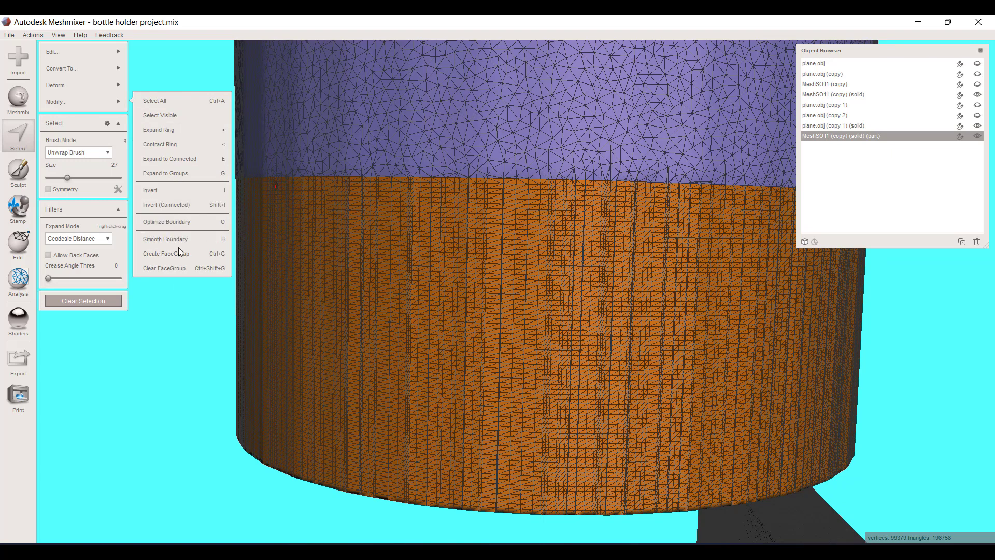
- Contract the selection ring by ring until its upper boundary lies well below the top of the extruded section
click(169, 144)
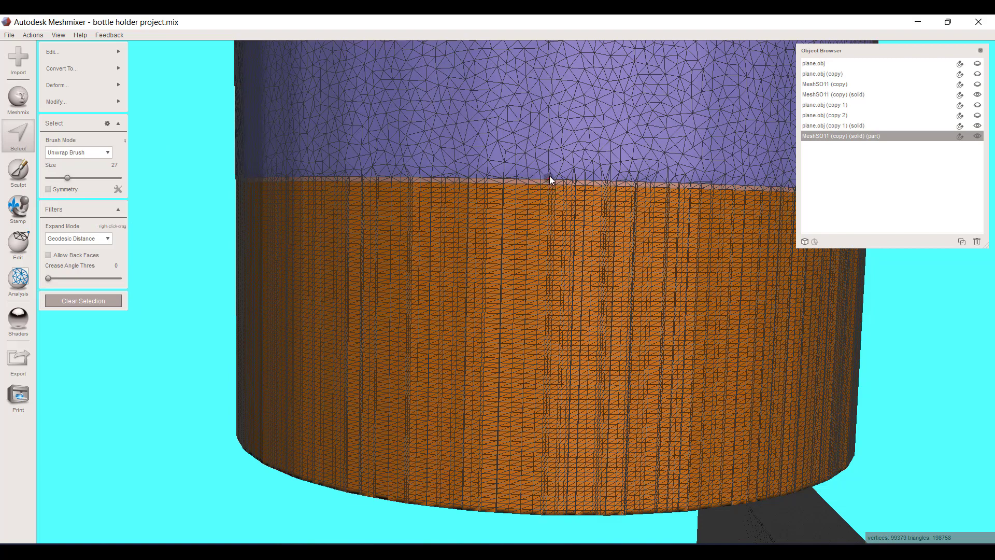
scroll(550, 176, down, 3)
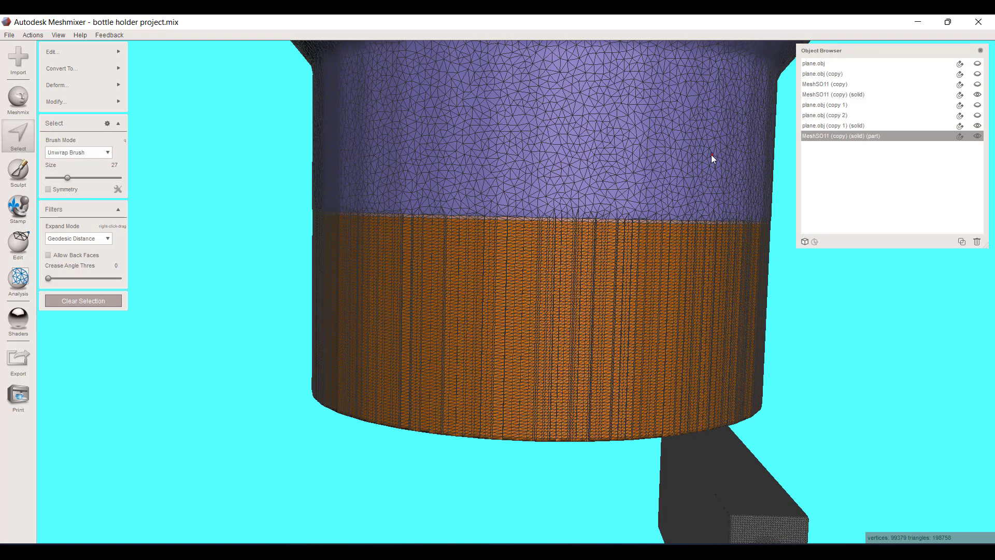
key(shift+comma)
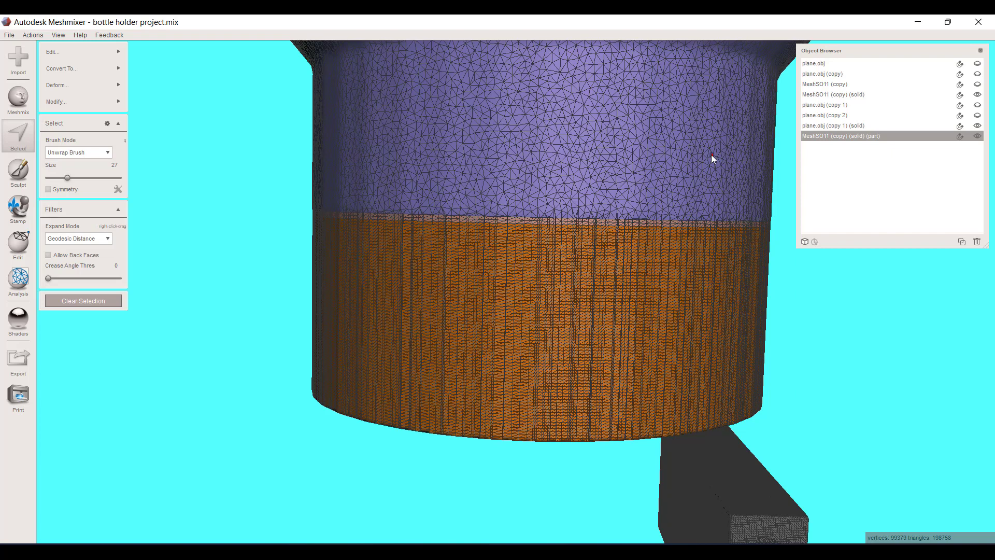
key(shift+comma)
key(shift+comma)
key(shift+comma)
key(shift+comma)
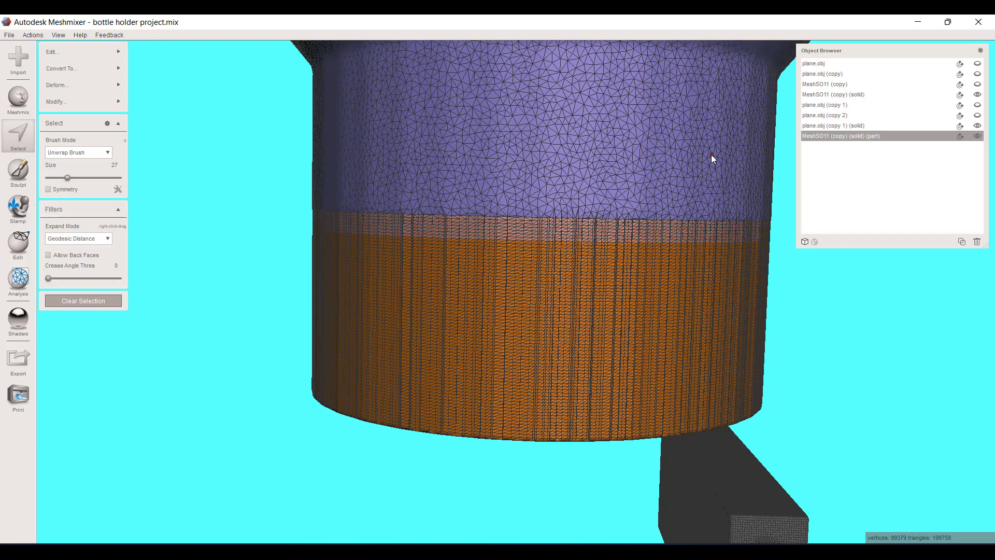
key(shift+comma)
key(shift+comma)
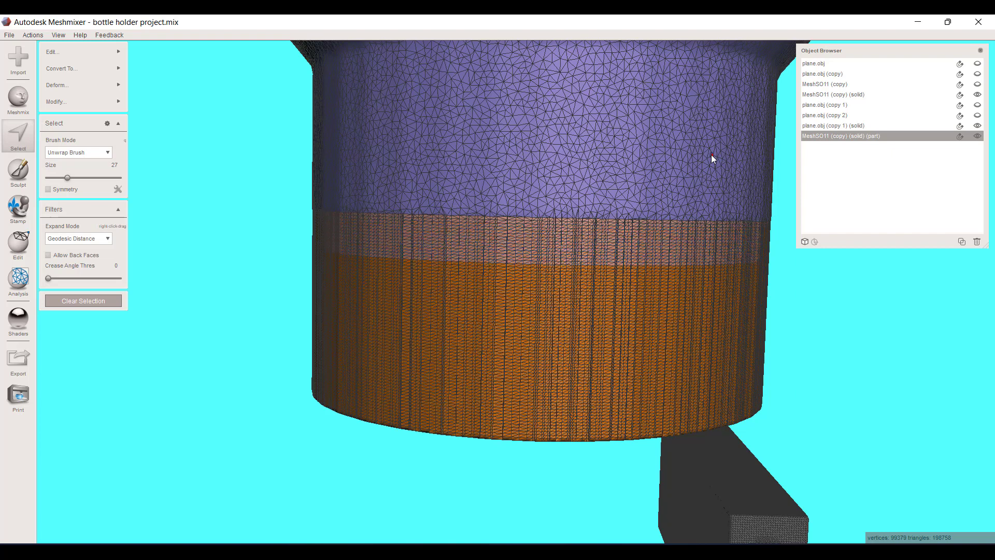
key(shift+comma)
key(shift+comma)
key(shift+comma)
key(shift+comma)
key(shift+comma)
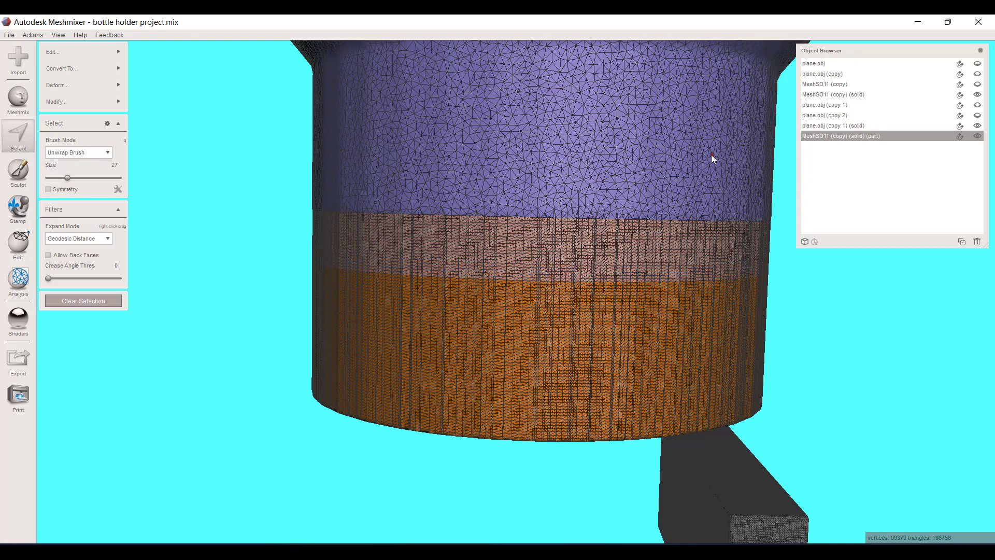
- Contract the selection further until only about the lower two fifths of the extruded section's height stays selected
key(shift+comma)
key(shift+comma)
key(shift+comma)
key(shift+comma)
key(shift+comma)
key(shift+comma)
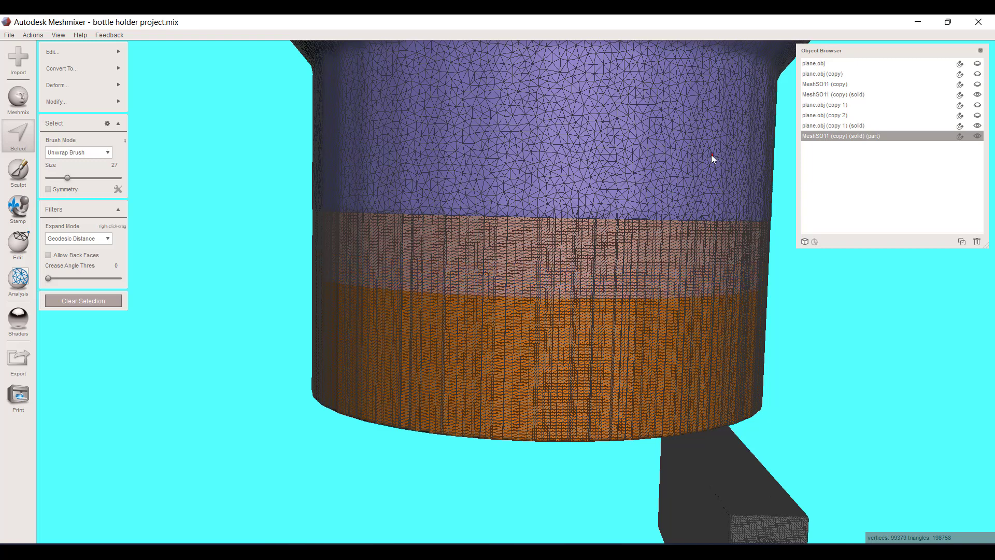
key(shift+comma)
key(shift+comma)
key(shift+comma)
key(shift+comma)
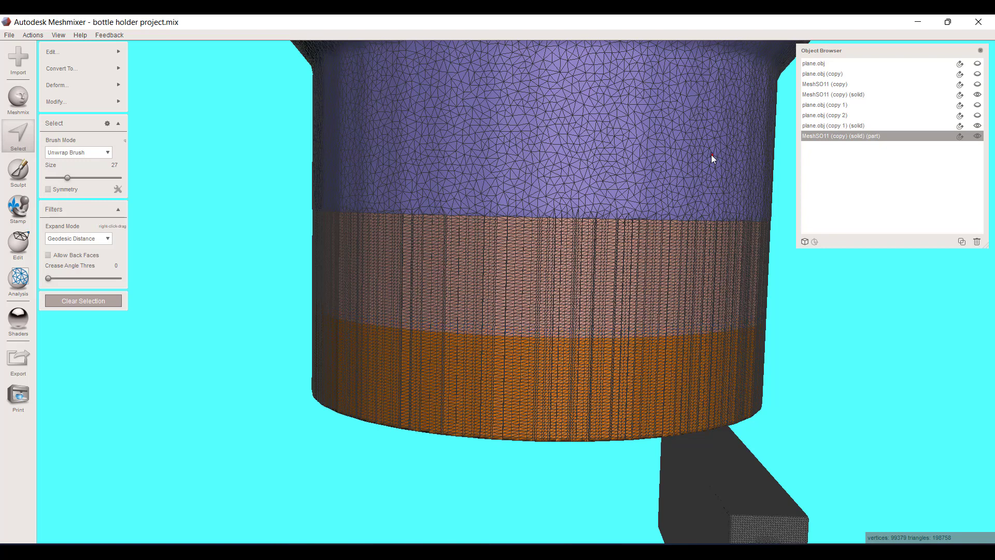
- Make the selected lower band its own face group and reselect that band by its group
key(ctrl+g)
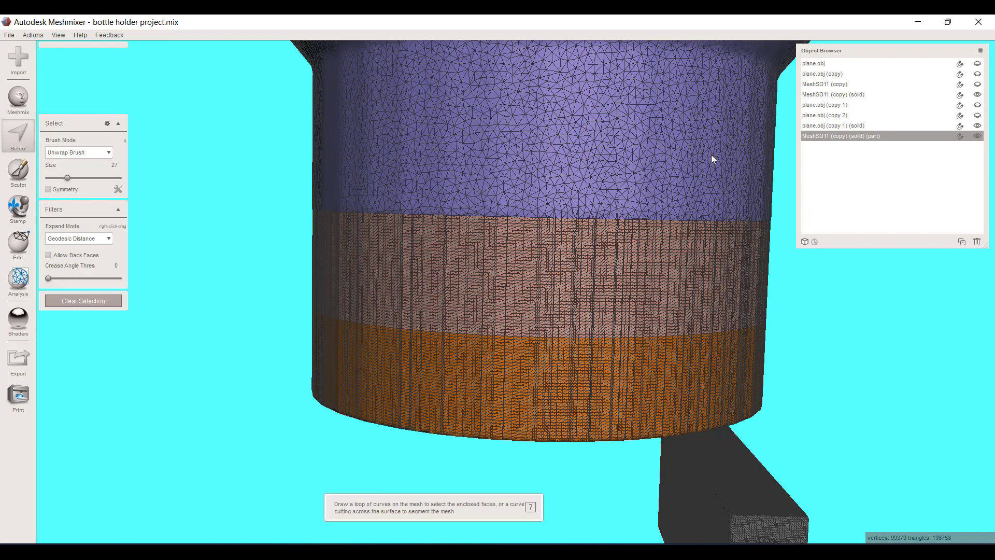
click(80, 299)
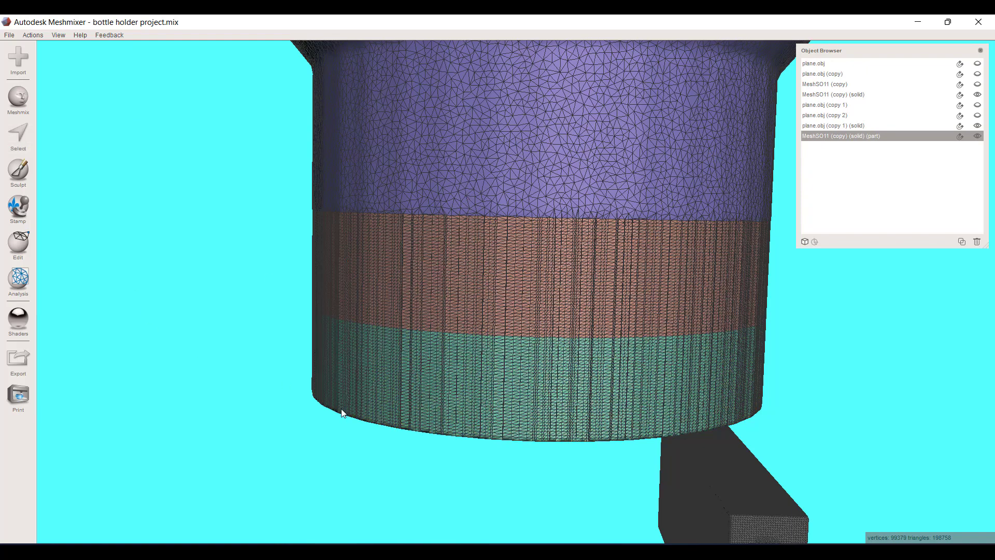
right_drag(341, 408, 158, 204)
click(18, 135)
double_click(446, 273)
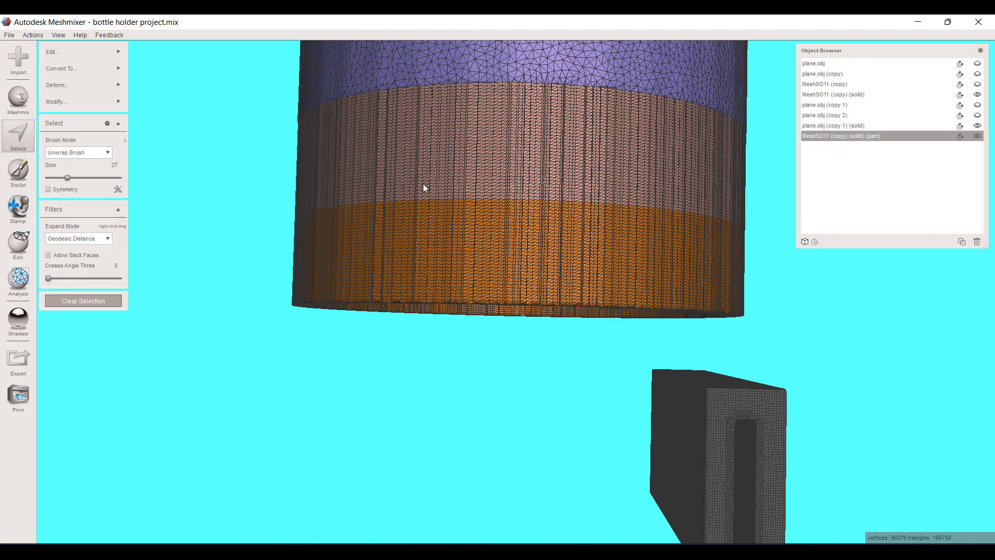
click(180, 114)
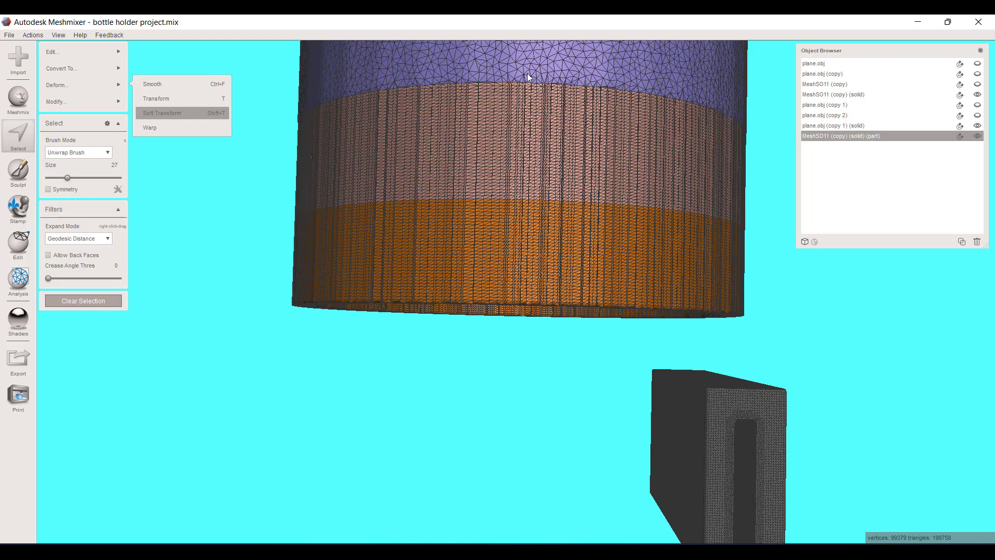
right_drag(532, 193, 536, 208)
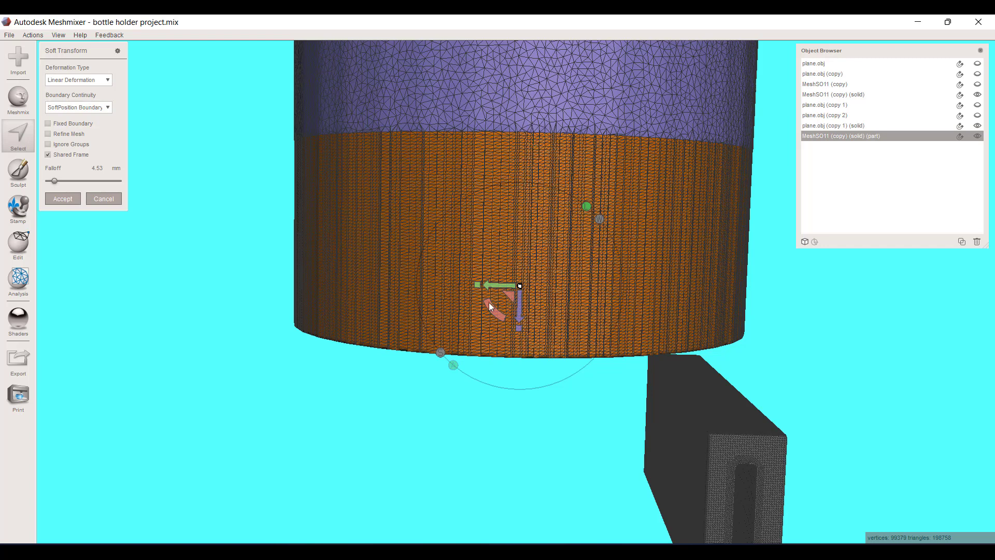
scroll(595, 306, down, 5)
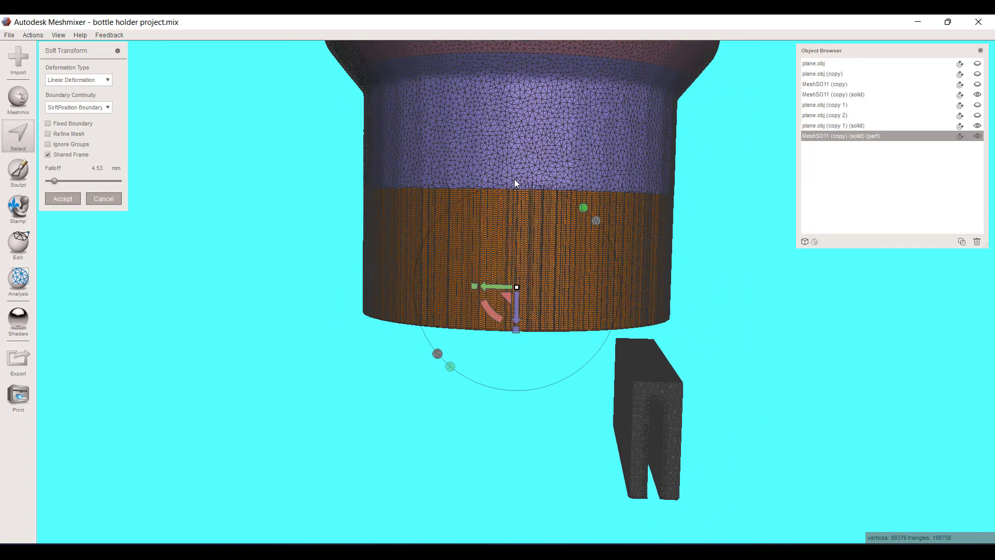
click(113, 199)
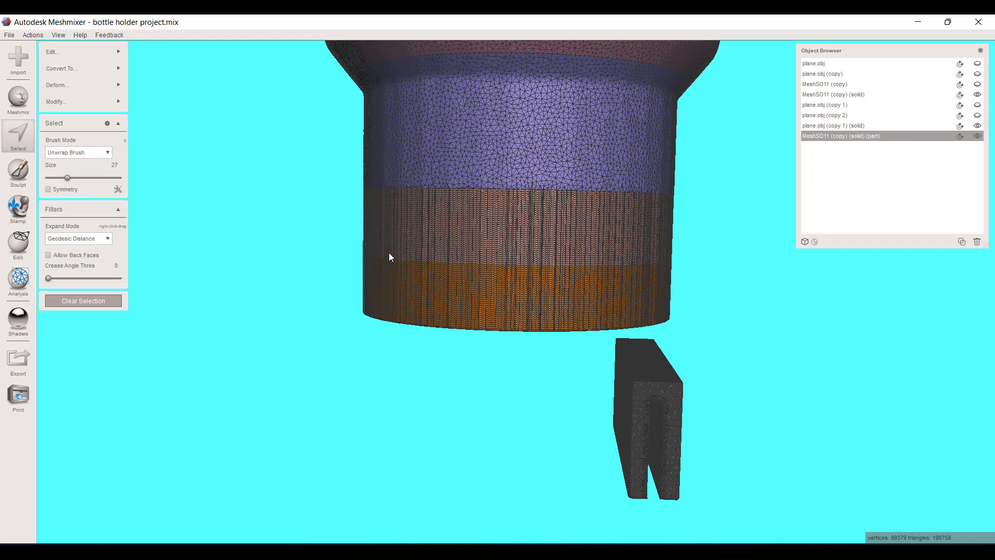
- Soft Transform the lower band sideways past the slotted clip and down to the clip's height, using Linear Deformation and a 4.53 mm falloff
mouse_move(83, 85)
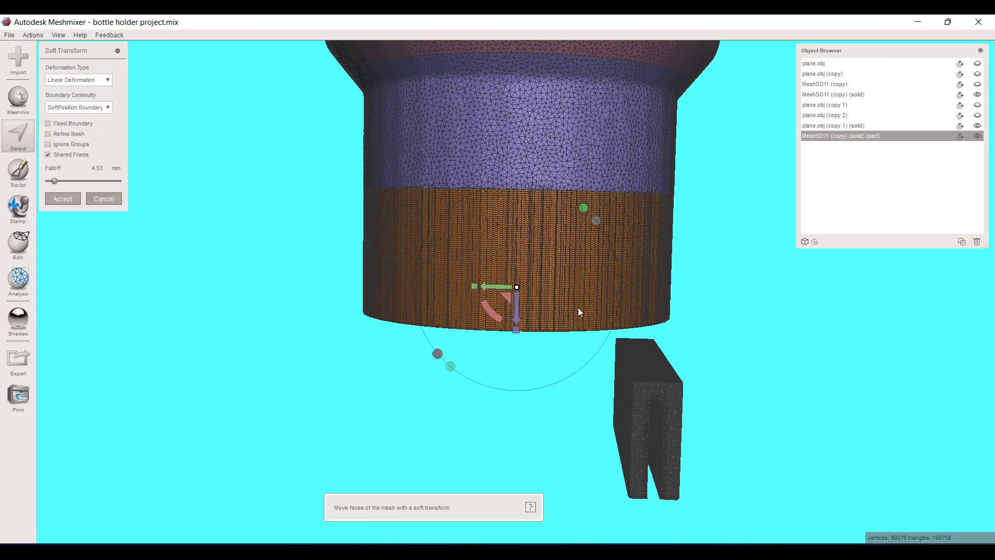
right_drag(578, 307, 578, 298)
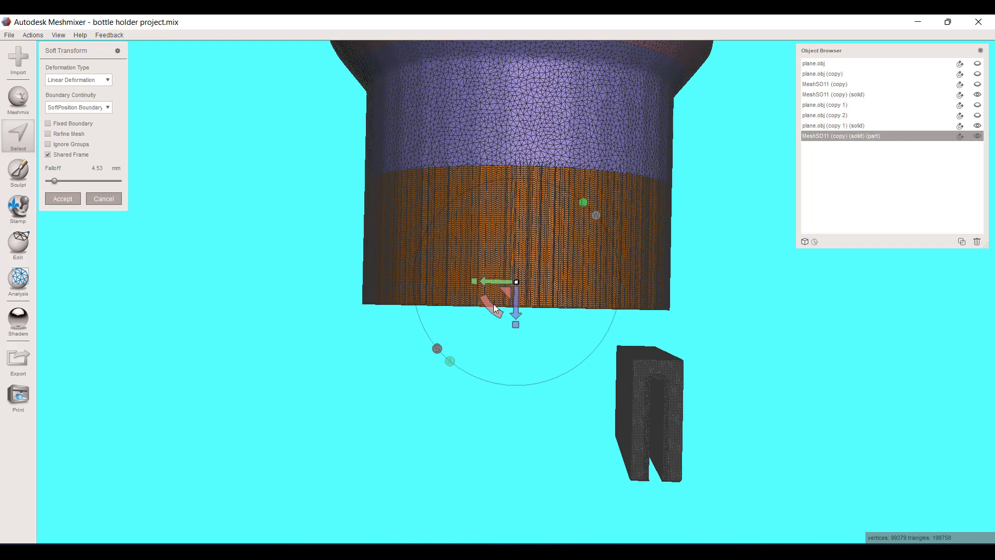
drag(507, 292, 764, 412)
right_drag(628, 446, 793, 445)
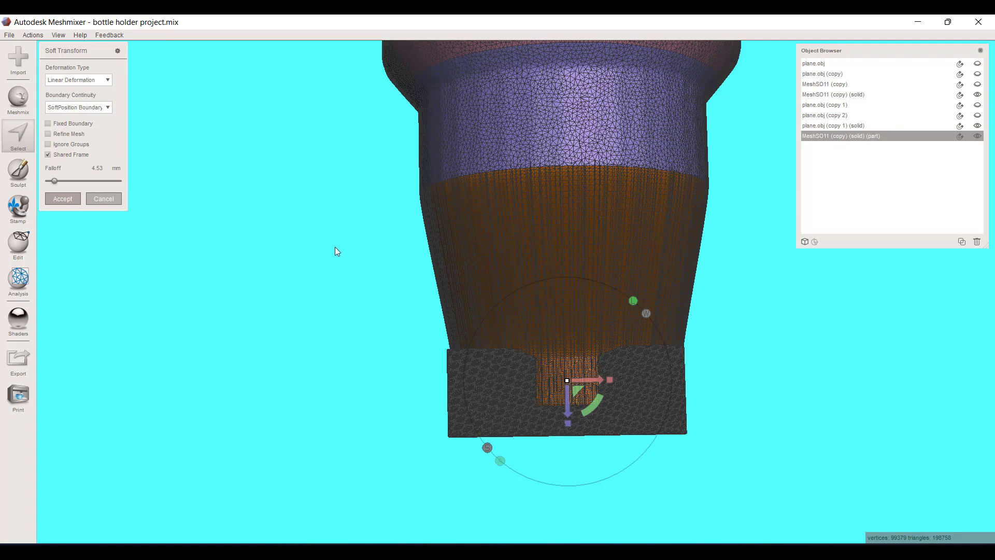
right_drag(556, 387, 479, 384)
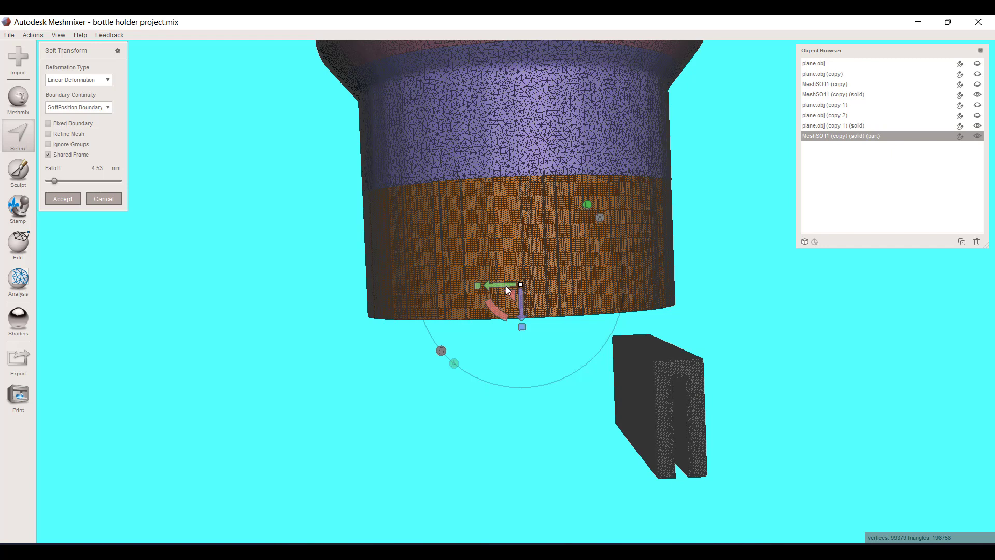
drag(506, 285, 756, 296)
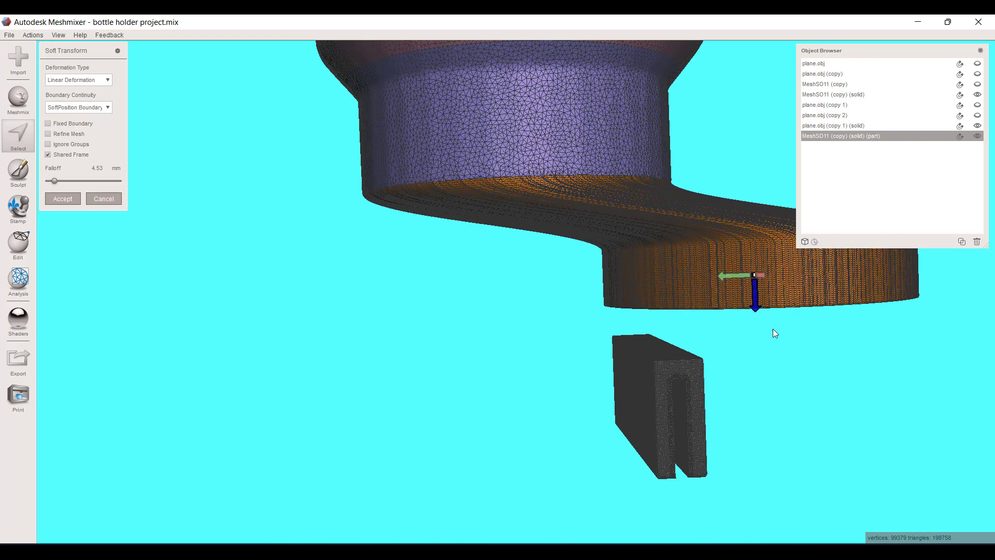
drag(773, 330, 810, 403)
right_drag(742, 456, 474, 466)
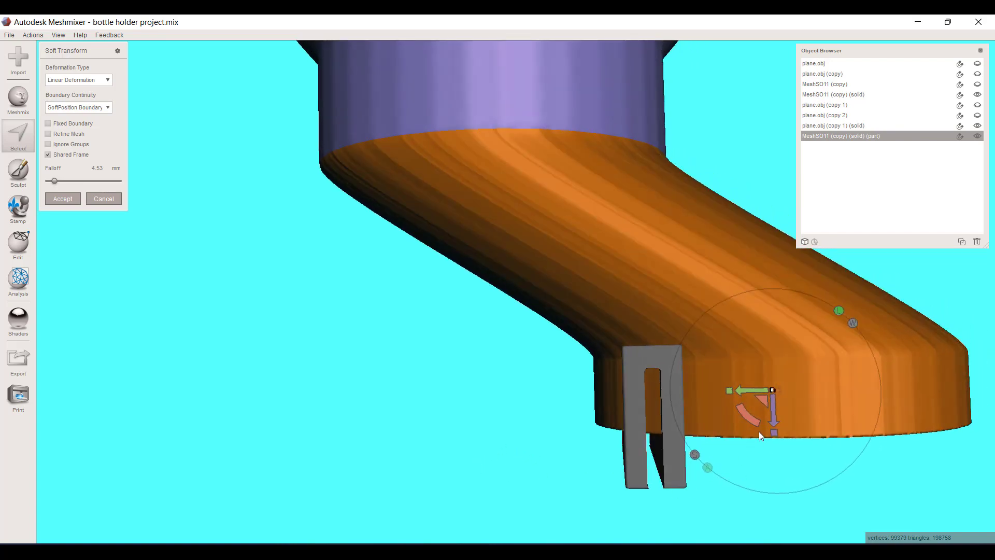
drag(774, 419, 779, 406)
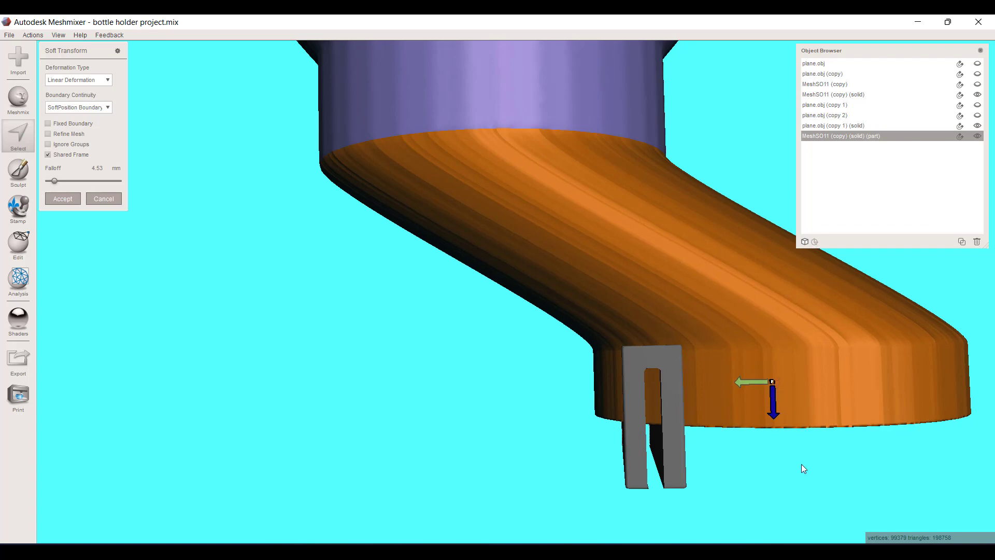
- Shift the band farther outward until its wall meets the clip's outer face, and accept the Soft Transform
right_drag(801, 465, 594, 404)
scroll(595, 404, up, 5)
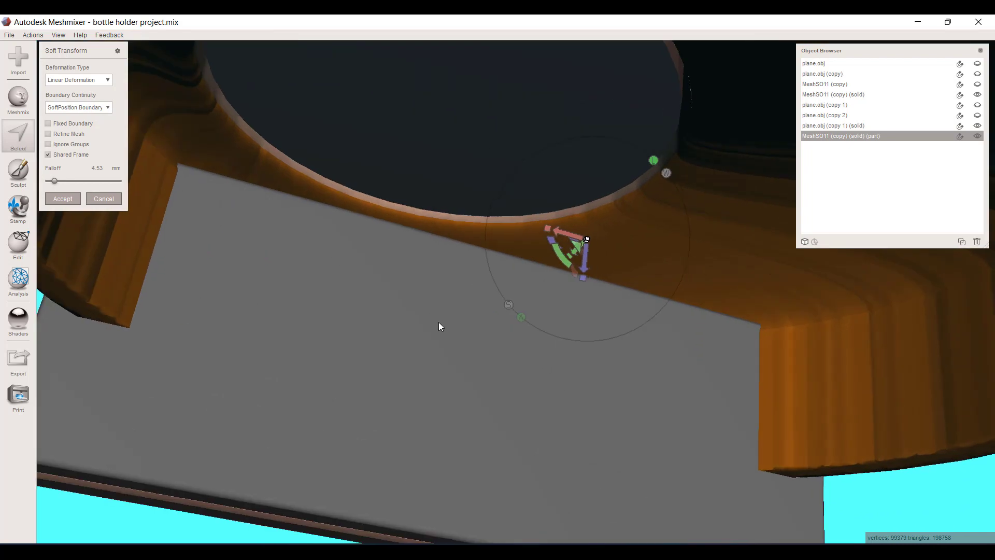
right_drag(439, 322, 456, 321)
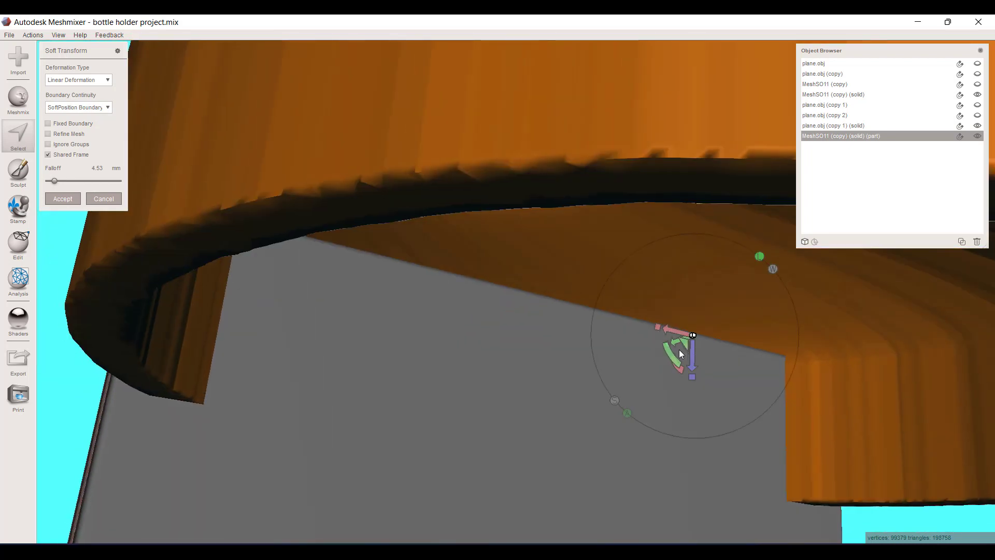
drag(674, 341, 814, 297)
right_drag(701, 363, 686, 368)
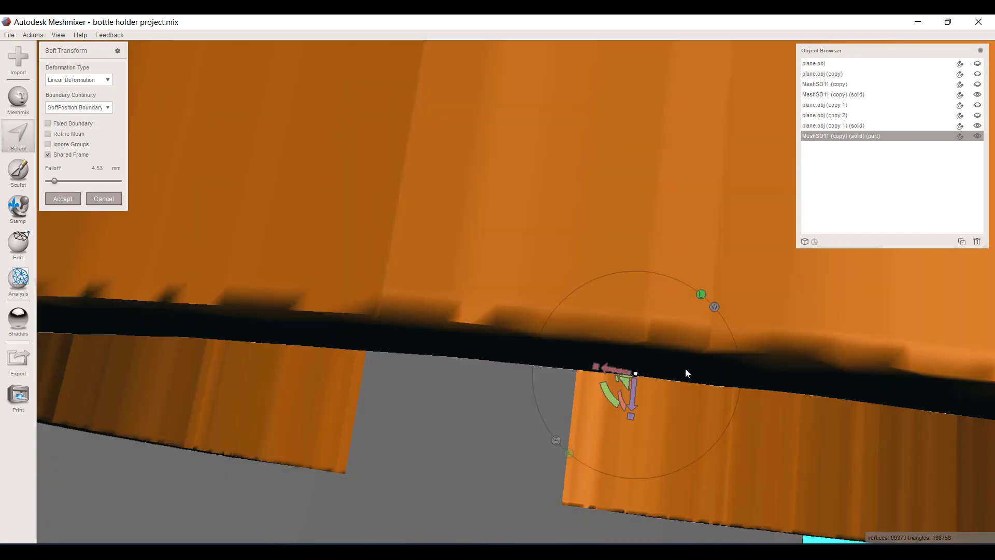
scroll(685, 368, down, 8)
right_drag(576, 400, 645, 407)
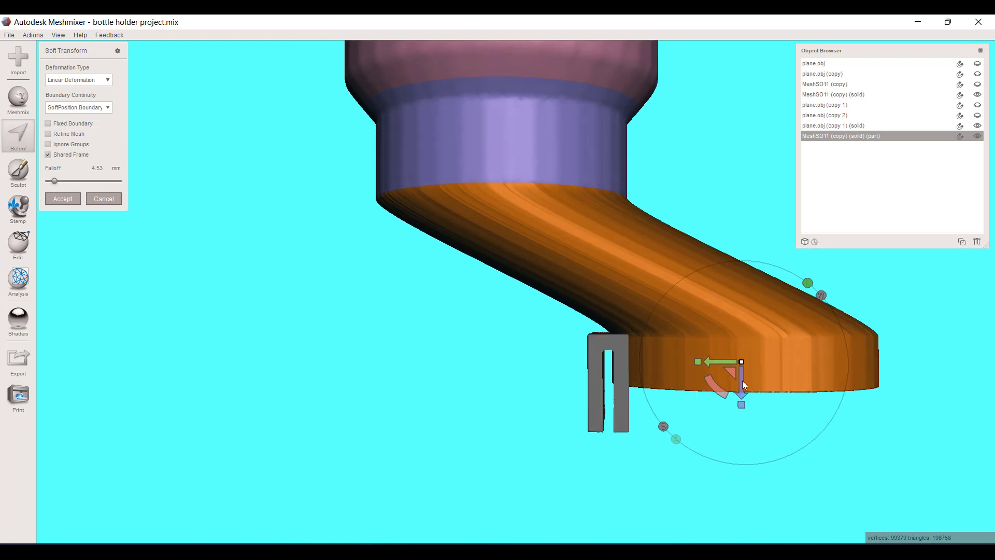
click(69, 201)
- Leave selection mode and hide the bottle MeshSO11 (copy) (solid) to check how the bent extension meets the clip
right_drag(577, 371, 530, 224)
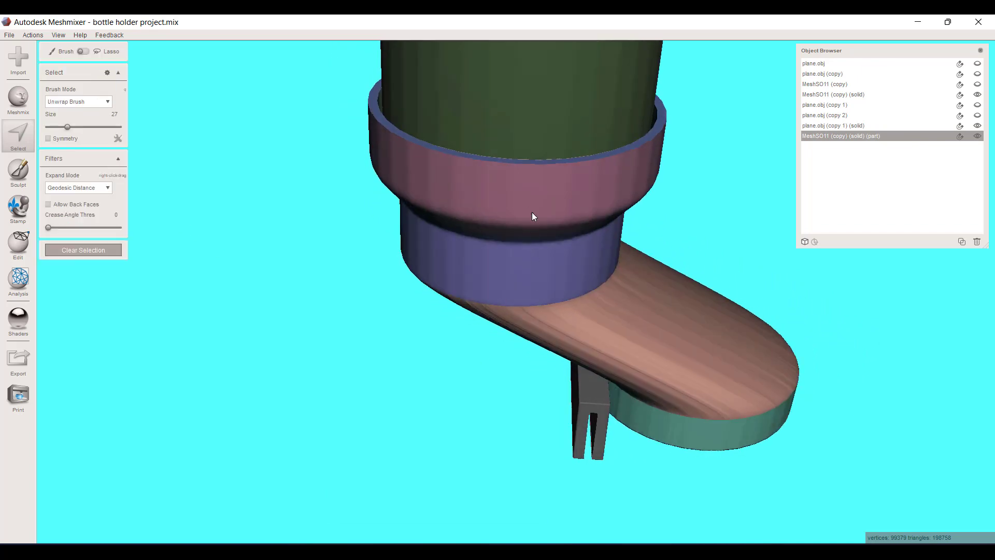
click(538, 108)
click(92, 297)
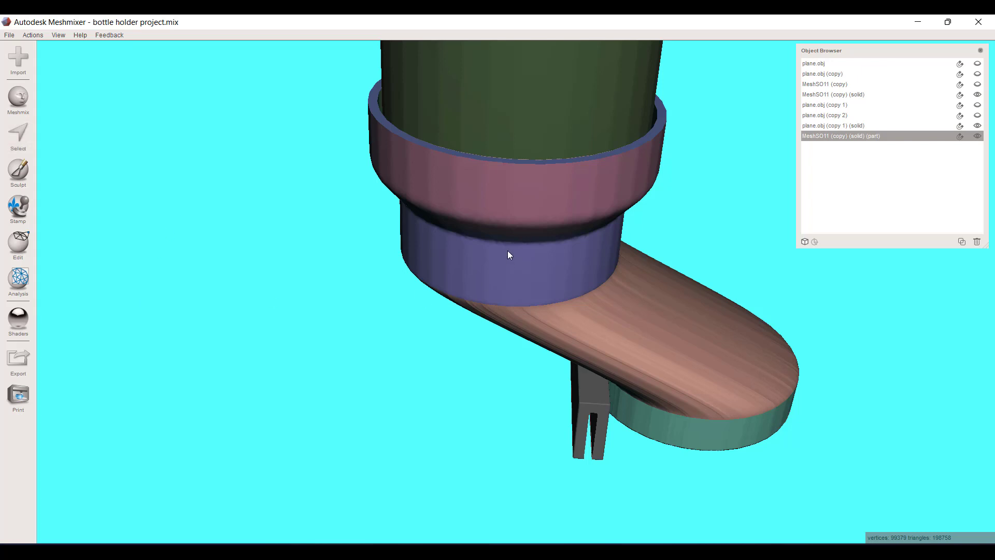
click(977, 94)
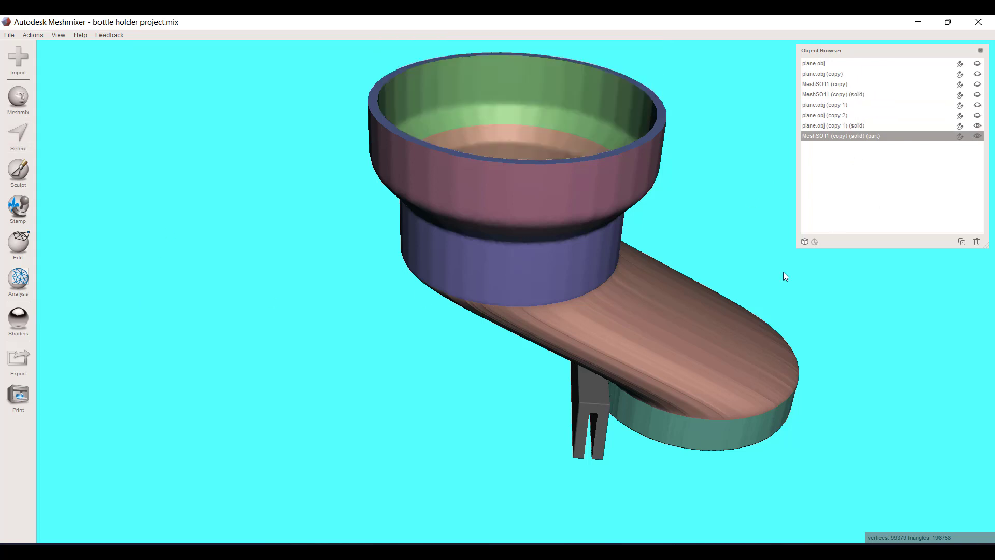
right_drag(782, 273, 609, 310)
scroll(591, 363, up, 5)
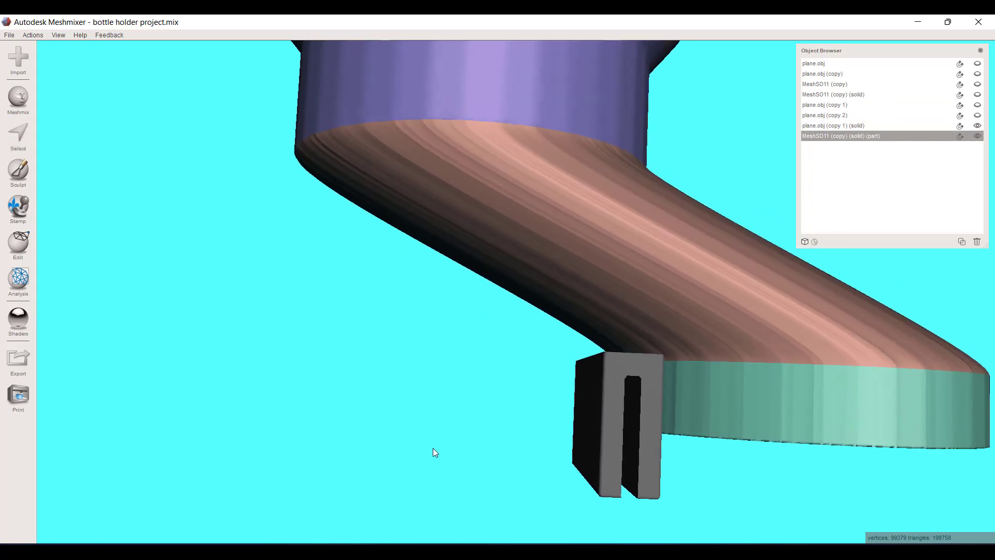
scroll(539, 483, down, 4)
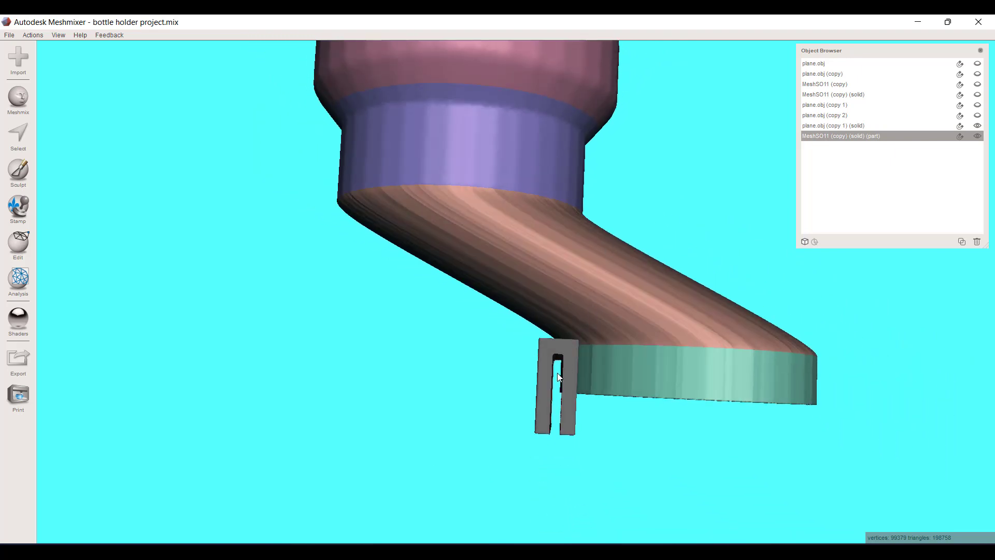
right_drag(586, 311, 587, 313)
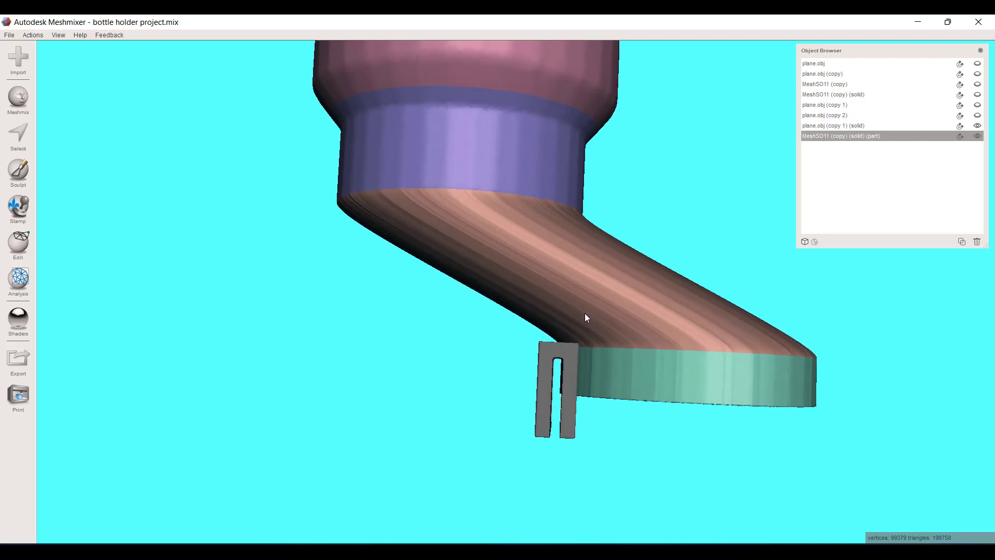
- Try a vertical plane cut through the bent extension at the clip's outer face, discarding the part beyond it
click(18, 243)
click(78, 134)
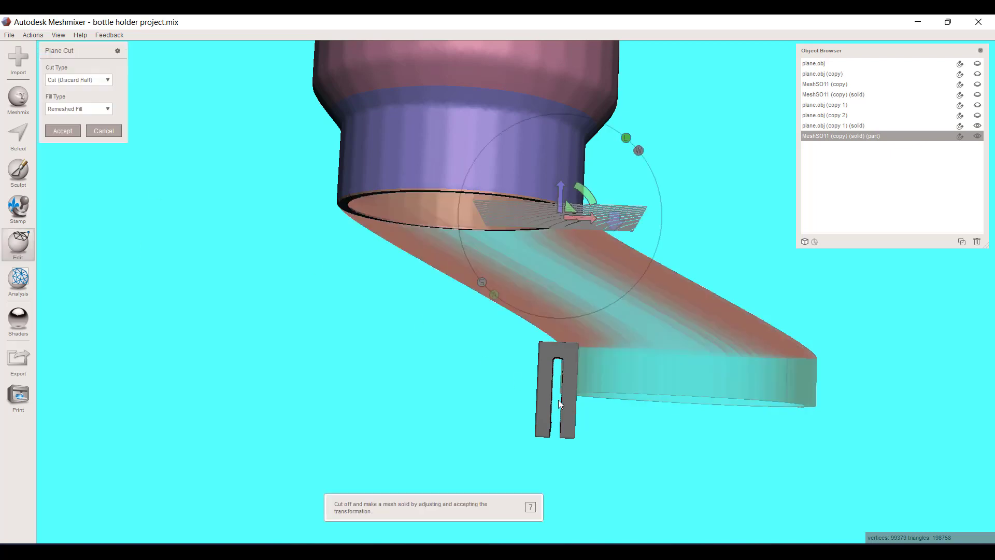
right_drag(577, 254, 577, 263)
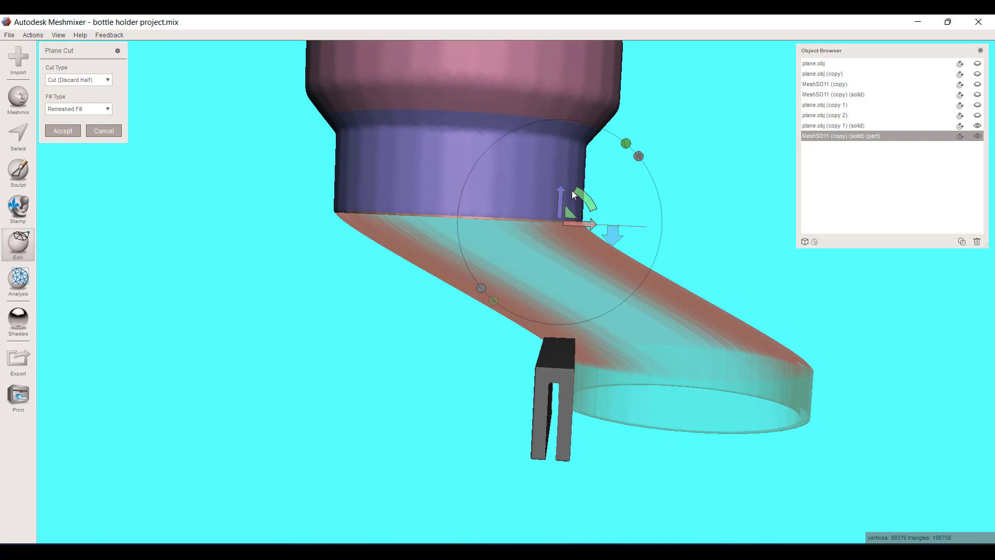
drag(586, 202, 505, 166)
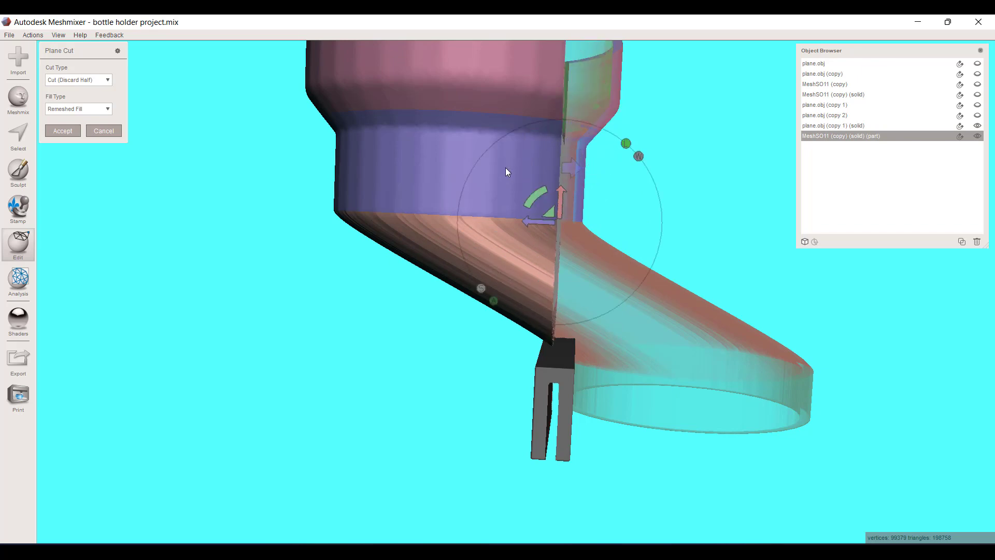
mouse_move(645, 262)
right_down()
mouse_move(595, 263)
mouse_move(503, 350)
mouse_move(544, 340)
mouse_move(478, 238)
mouse_move(487, 315)
mouse_move(481, 281)
mouse_move(646, 266)
right_up()
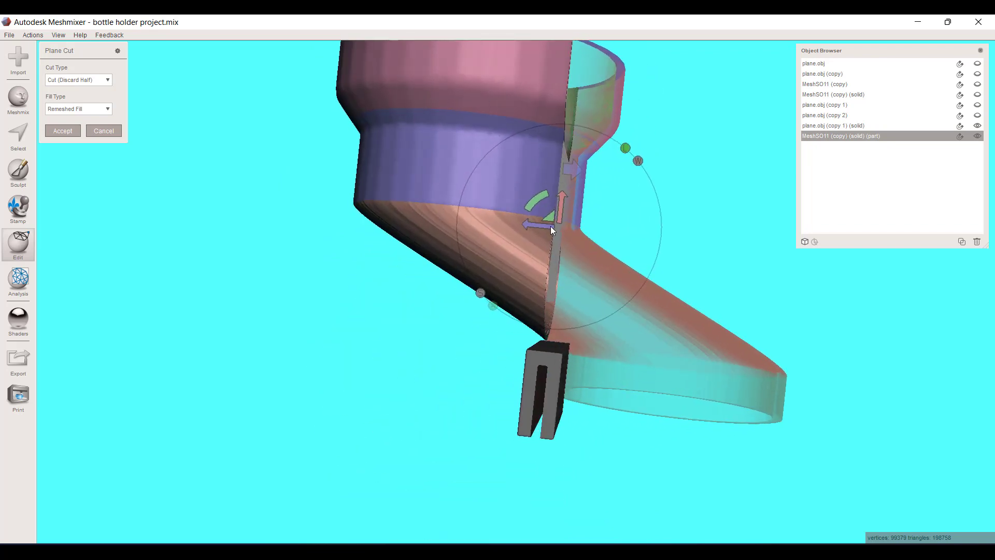
drag(551, 226, 573, 231)
scroll(589, 378, up, 3)
right_drag(605, 387, 561, 270)
scroll(469, 395, down, 5)
scroll(580, 338, up, 6)
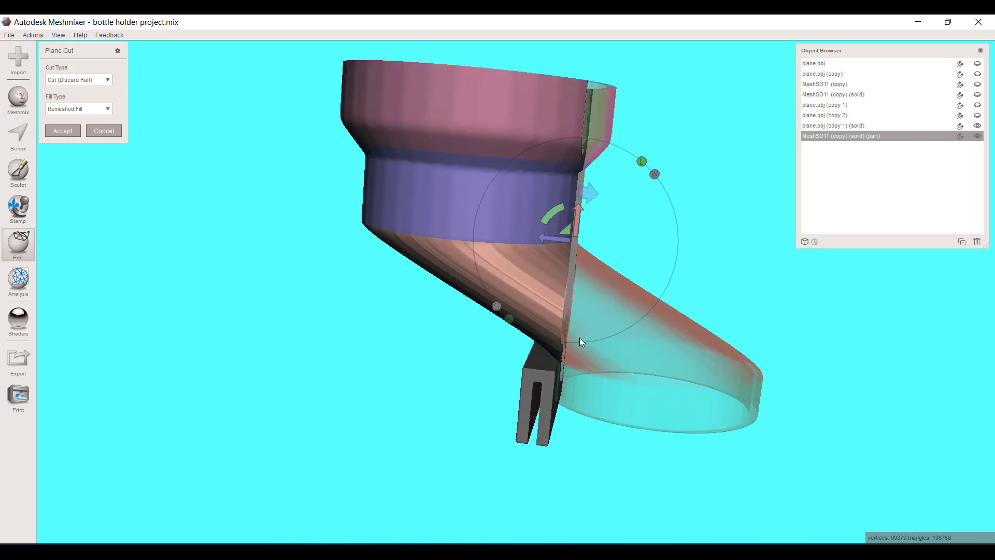
middle_drag(520, 338, 468, 414)
right_drag(468, 415, 518, 408)
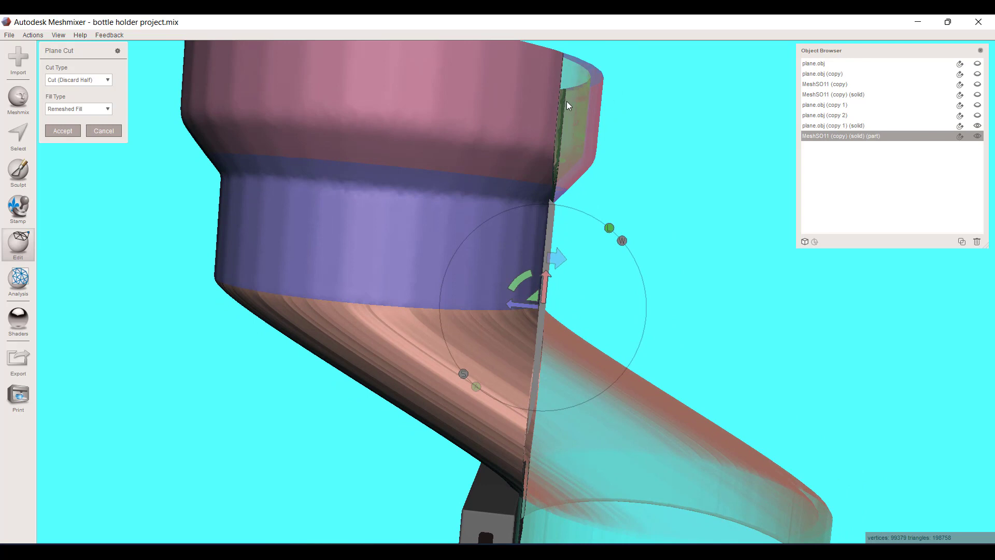
click(101, 131)
scroll(484, 368, down, 5)
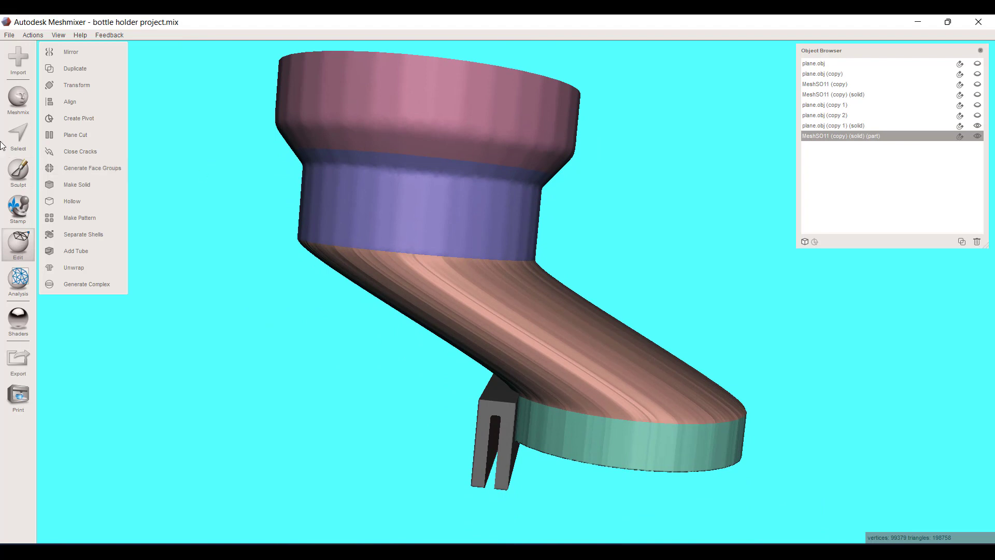
- Select the outer end of the bent extension and expand the selection to the complete face groups of the extension and lower band
click(20, 135)
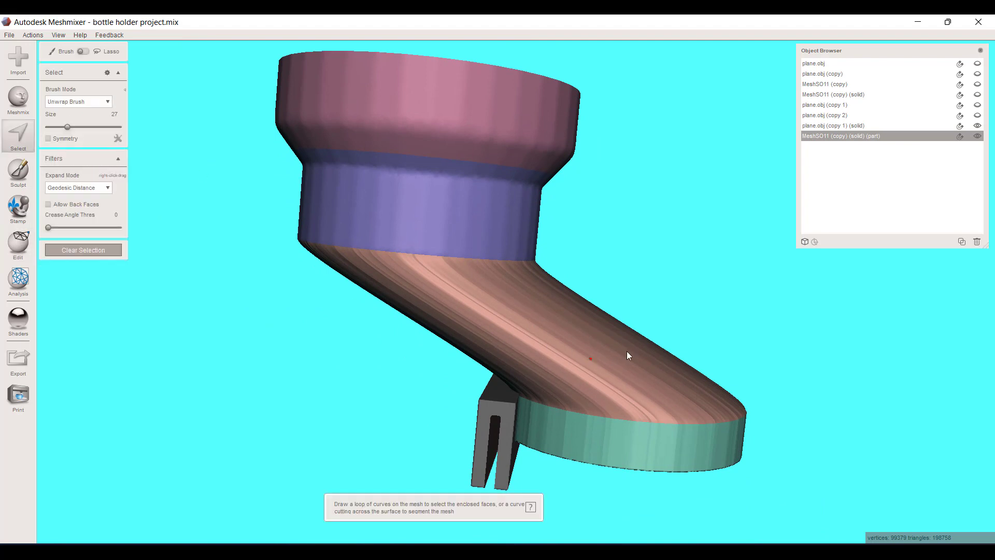
mouse_move(681, 312)
mouse_down()
mouse_move(582, 502)
mouse_move(756, 316)
mouse_move(760, 360)
mouse_up()
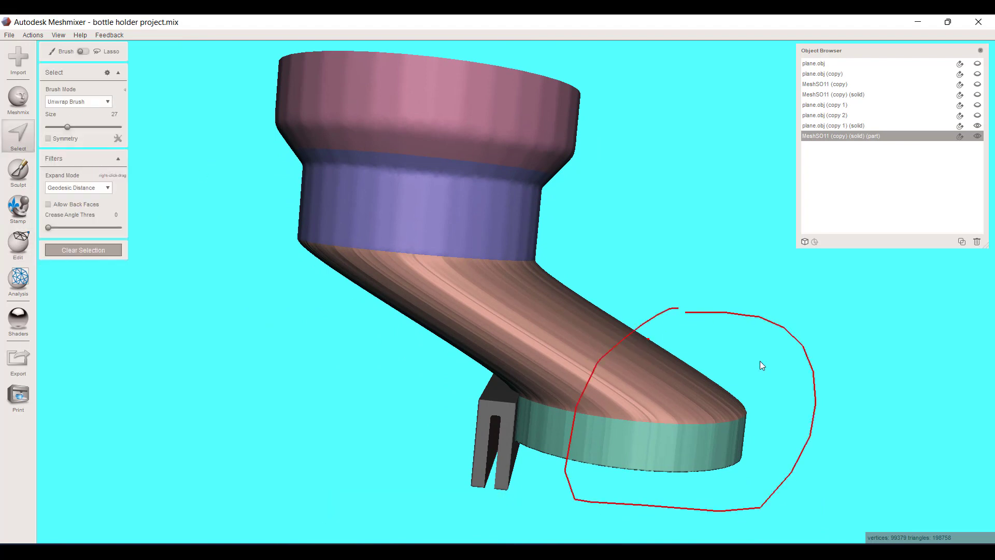
right_drag(659, 469, 649, 283)
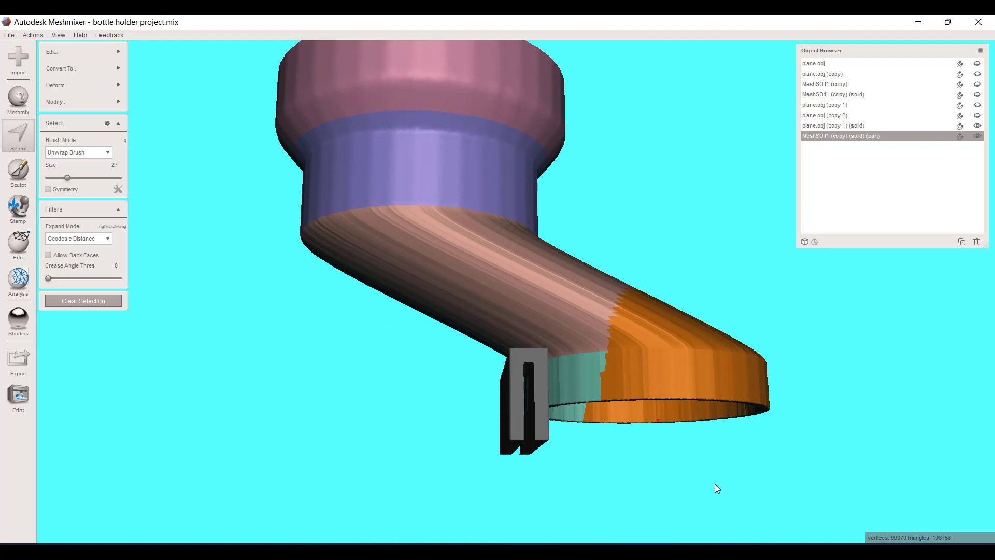
key(g)
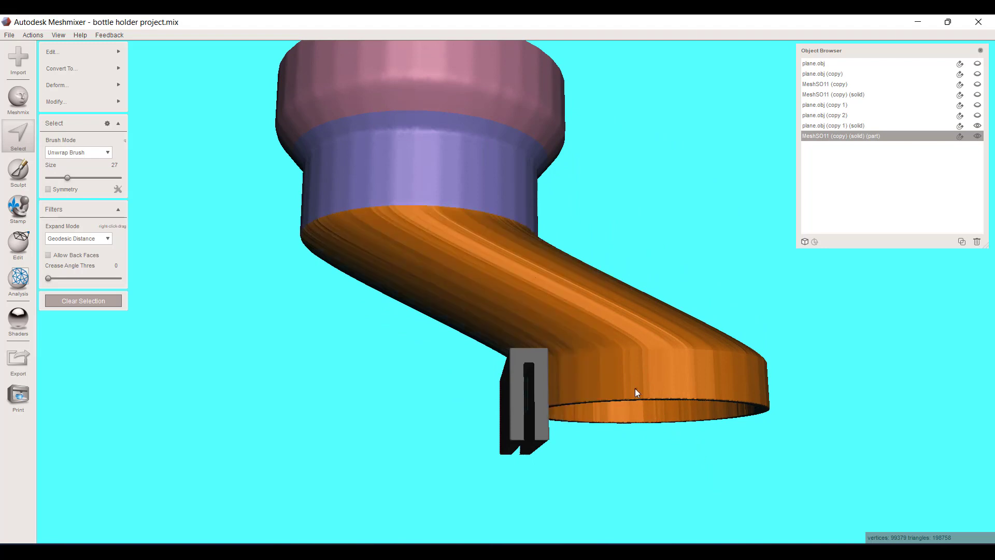
right_drag(614, 414, 567, 160)
- Plane Cut the selected faces vertically along the clip's outer face, discarding the half beyond it with a remeshed fill
click(89, 65)
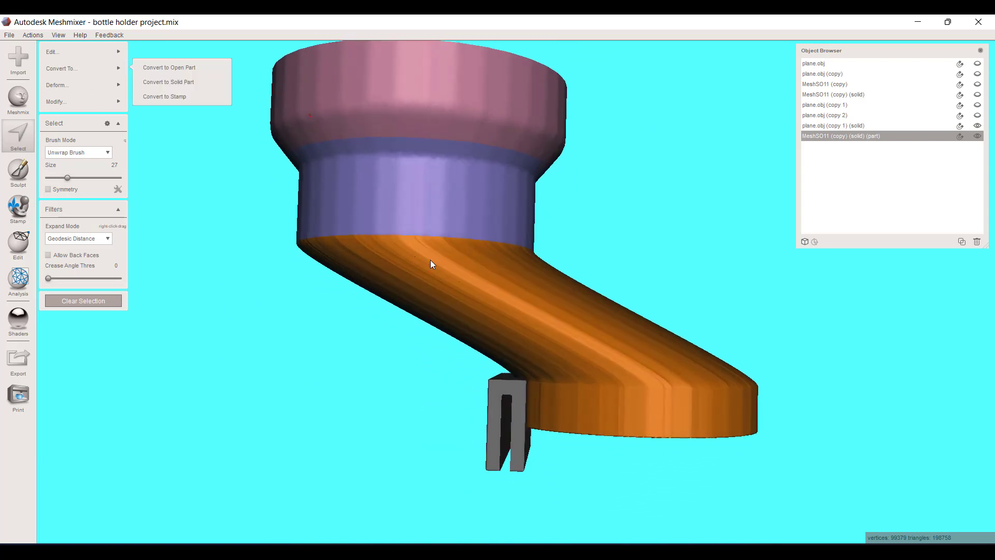
click(54, 51)
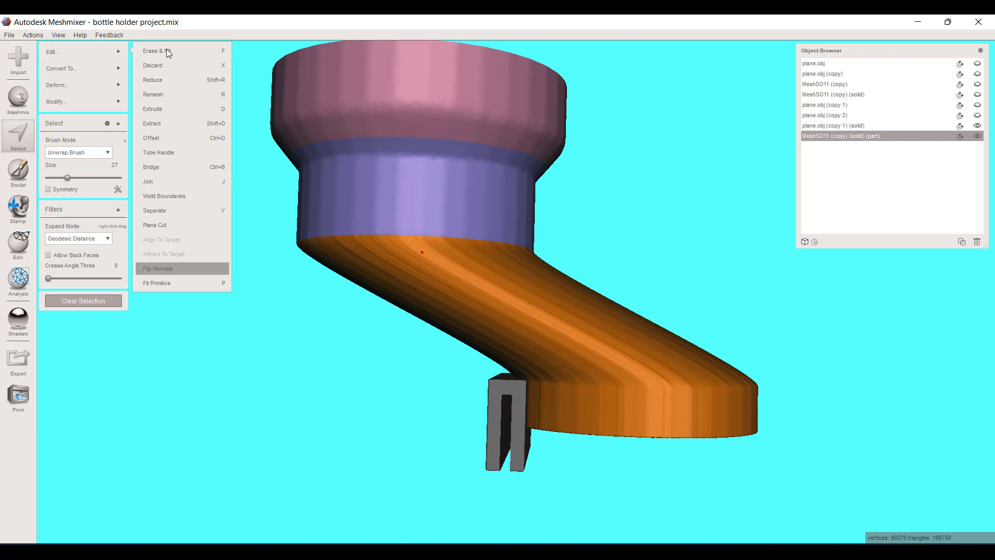
click(178, 225)
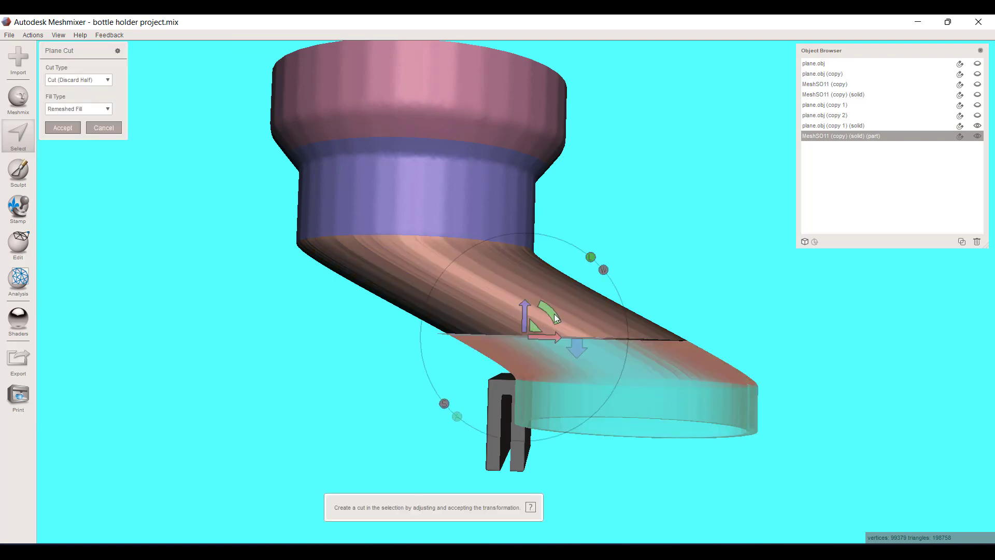
drag(555, 318, 478, 272)
scroll(523, 339, up, 5)
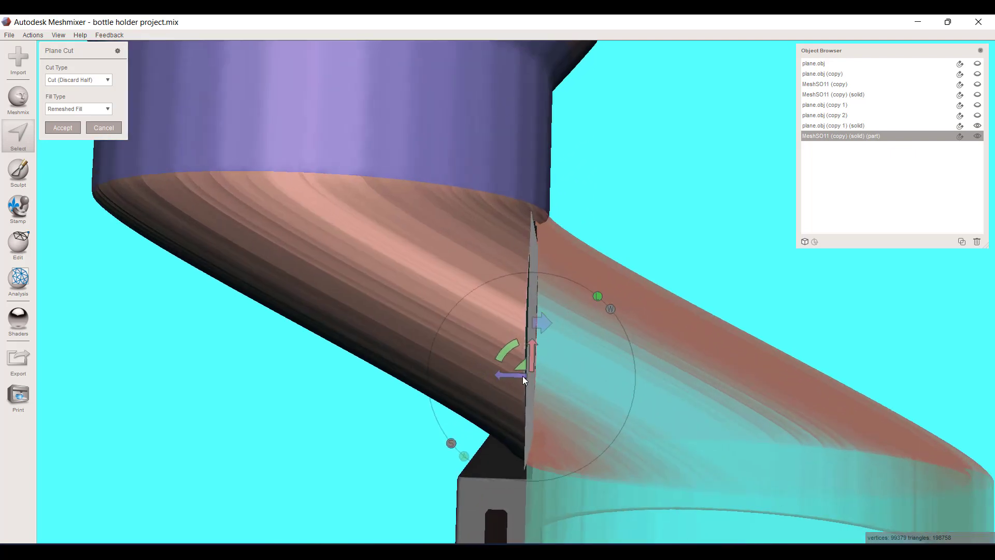
drag(522, 375, 540, 379)
scroll(557, 248, up, 4)
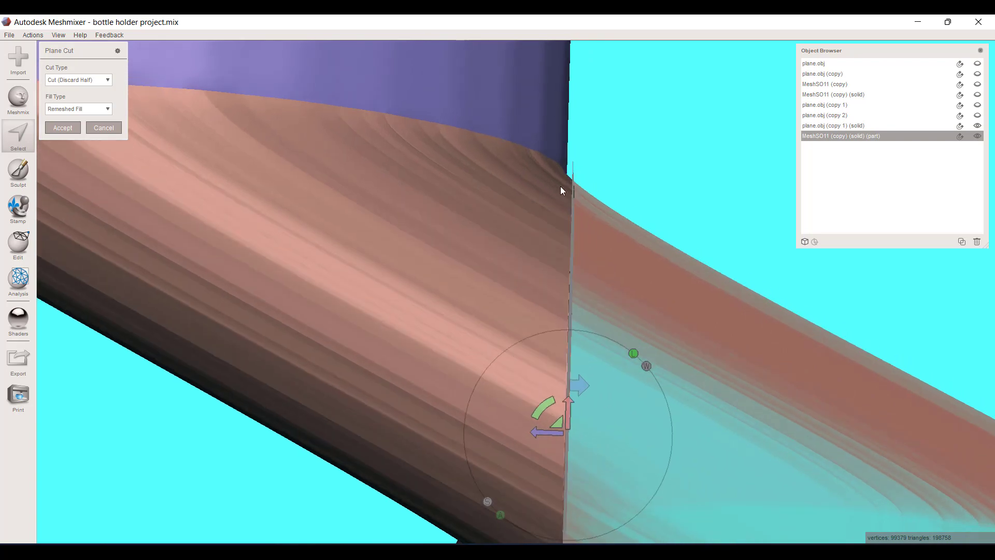
right_drag(561, 186, 441, 294)
click(62, 128)
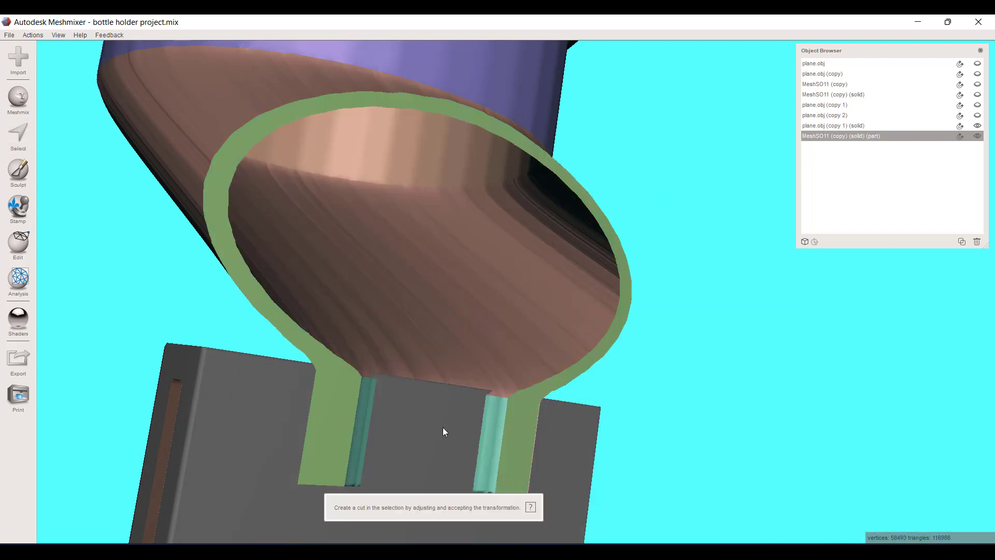
- Plane Cut the ring part horizontally level with the clip's top, discarding the two legs that hang down over the clip's outer face
mouse_move(443, 427)
right_down()
mouse_move(371, 415)
mouse_move(409, 428)
mouse_move(435, 375)
mouse_move(433, 397)
mouse_move(430, 384)
right_up()
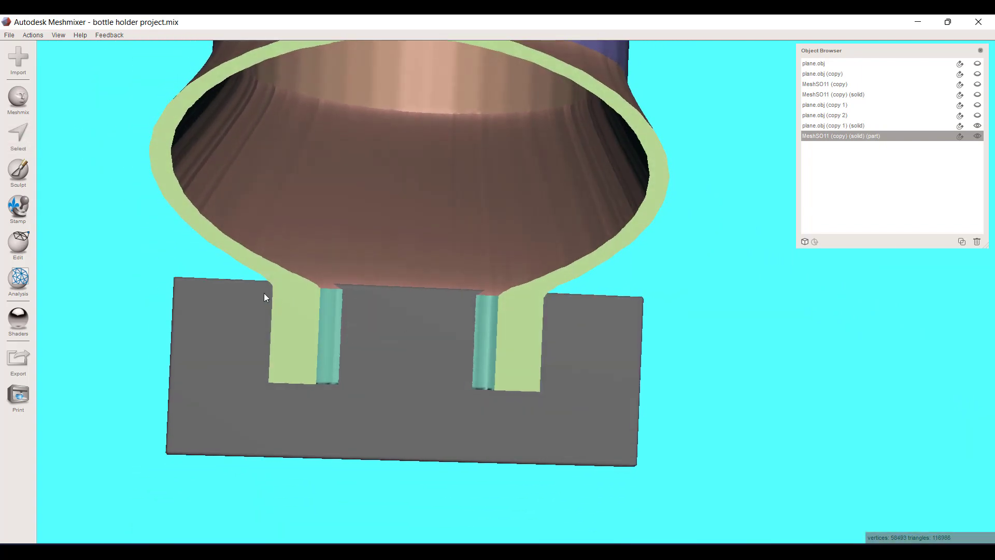
click(18, 242)
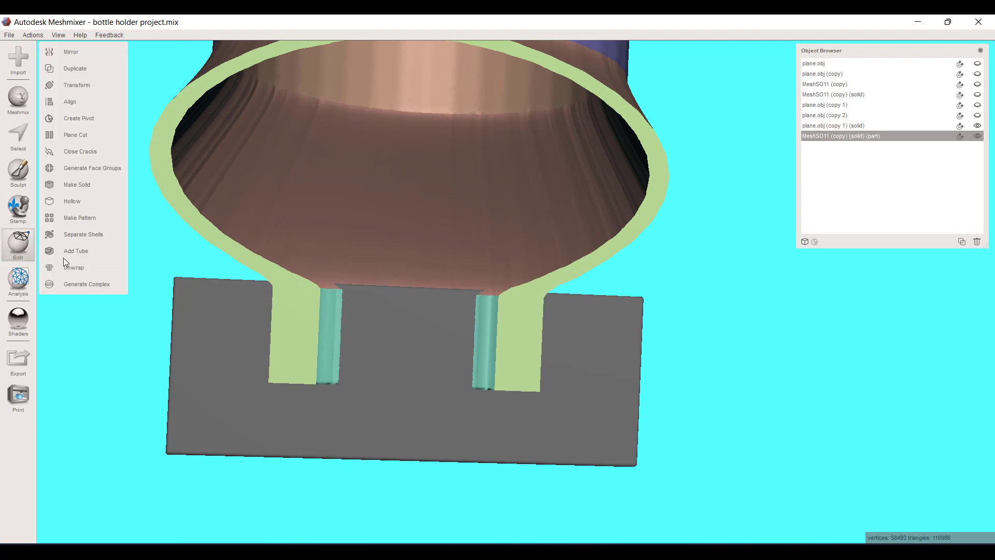
click(82, 136)
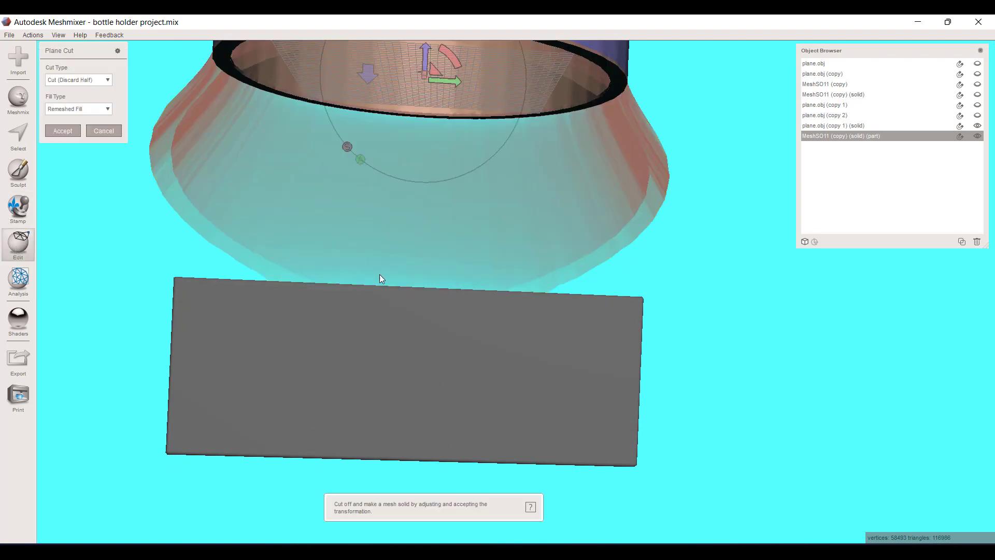
right_drag(380, 279, 489, 293)
right_drag(512, 299, 511, 306)
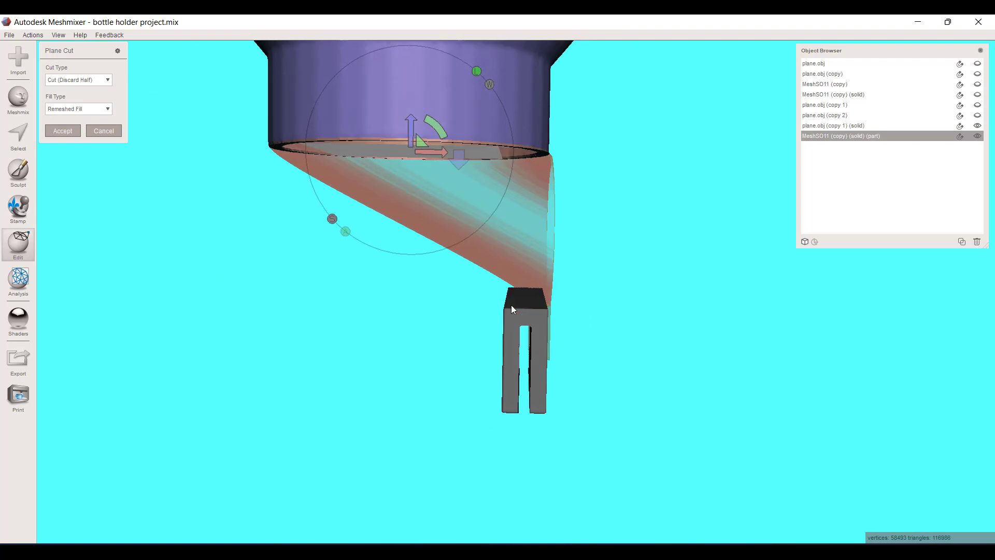
drag(441, 128, 366, 78)
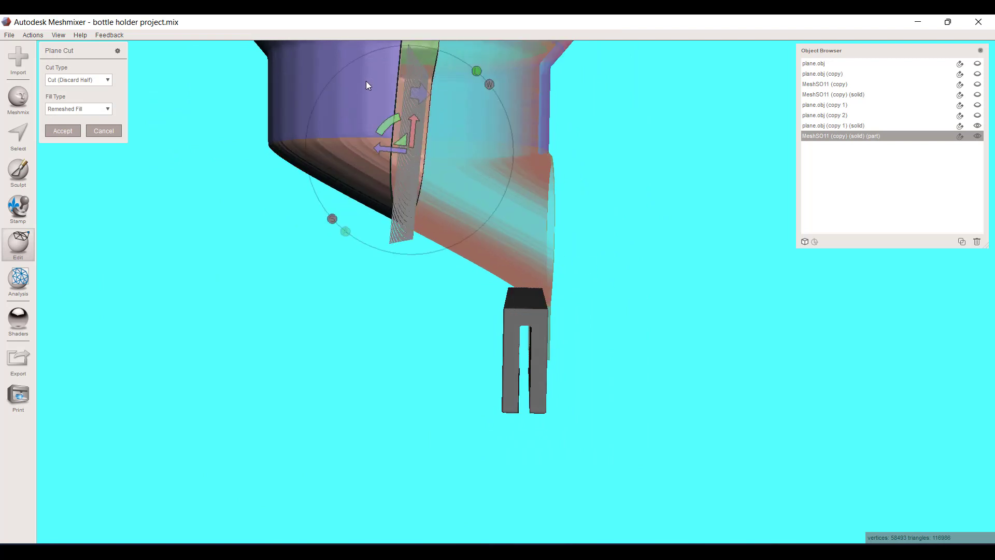
key(ctrl+z)
drag(409, 145, 408, 271)
scroll(501, 312, up, 5)
scroll(546, 360, up, 4)
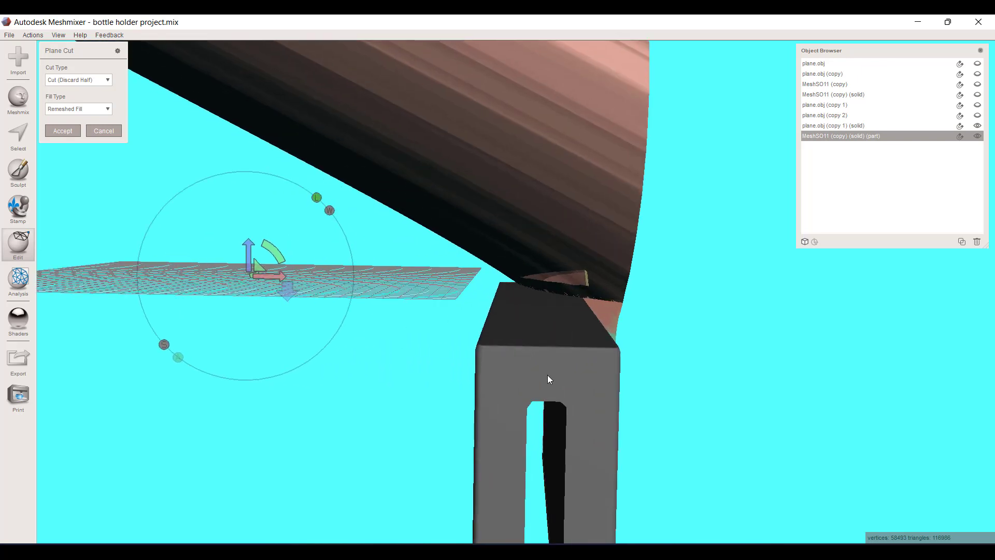
drag(247, 244, 248, 269)
right_drag(359, 320, 763, 362)
click(68, 133)
- Examine from both sides how the trimmed extension meets the top of the slotted clip
scroll(410, 319, down, 6)
scroll(459, 306, down, 3)
scroll(537, 337, up, 10)
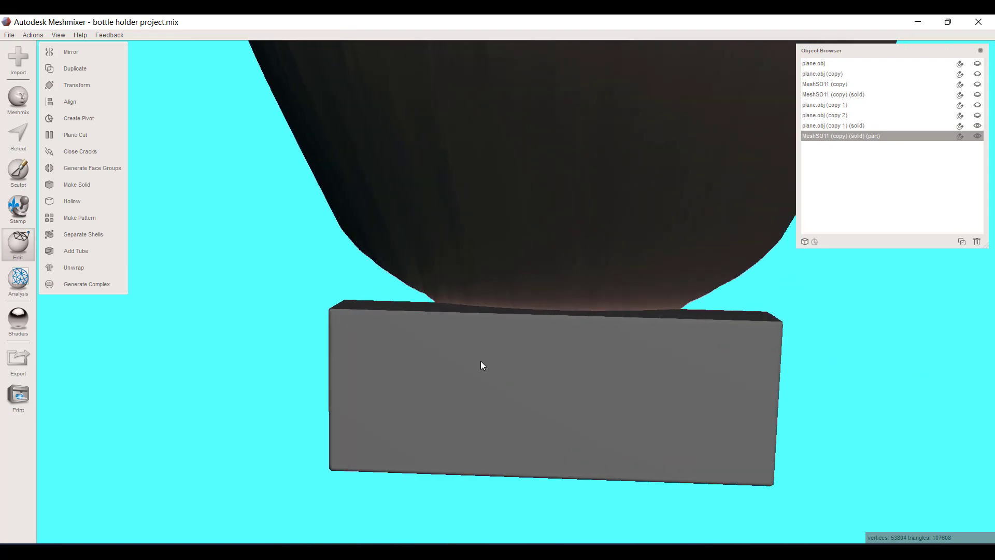
right_drag(480, 364, 542, 319)
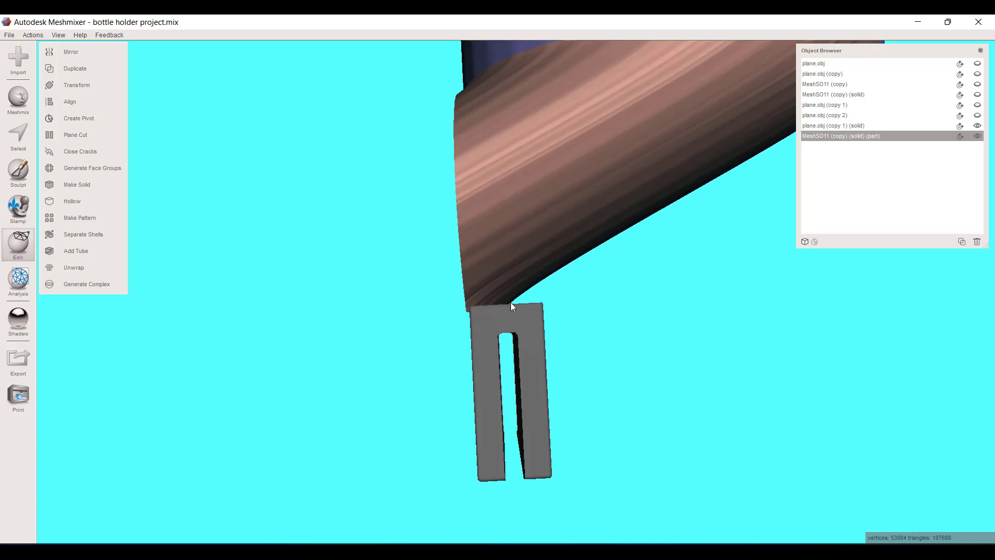
right_drag(533, 307, 637, 331)
scroll(498, 347, up, 3)
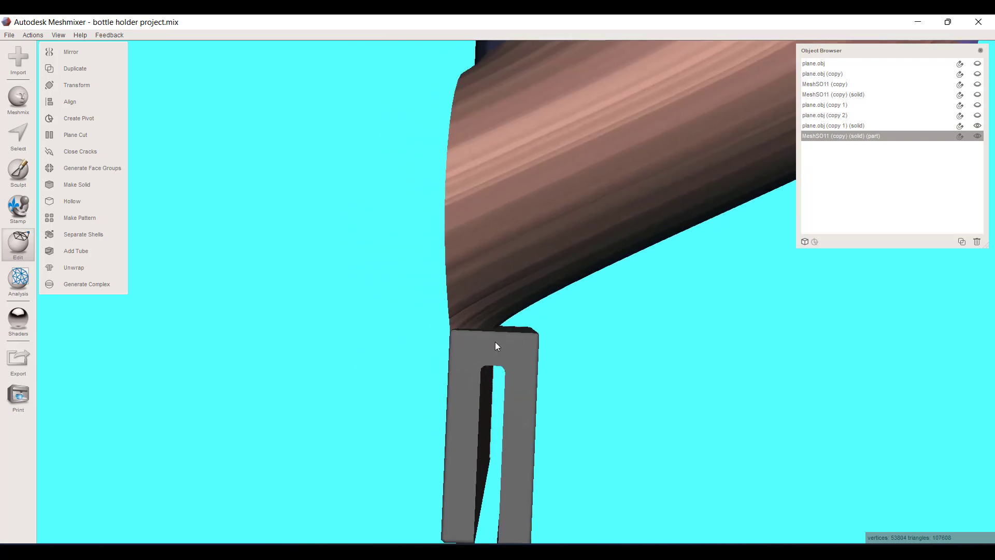
scroll(284, 272, down, 3)
right_drag(284, 272, 256, 332)
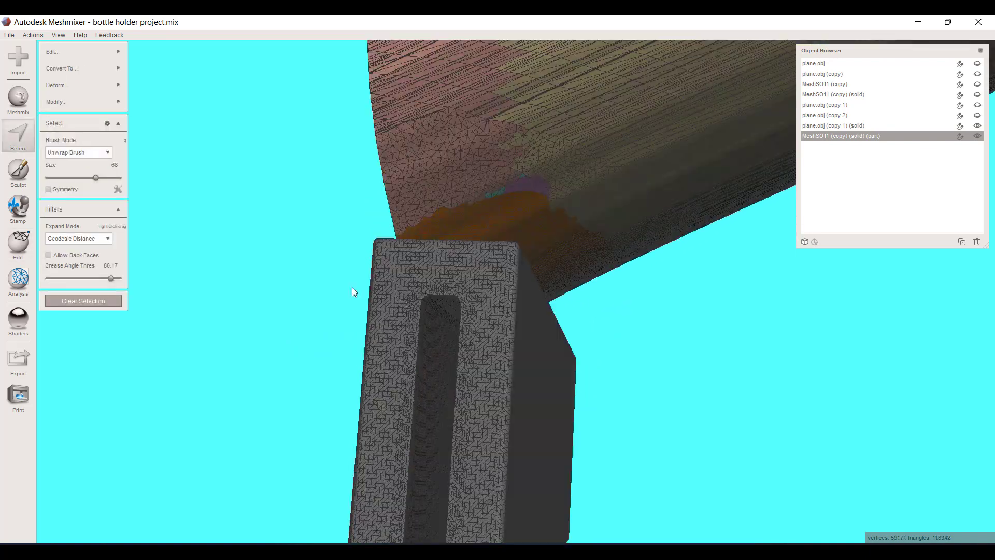
- Try to Face Transform the selected faces at the extension's lower edge down and outward over the clip
right_drag(353, 288, 269, 279)
key(t)
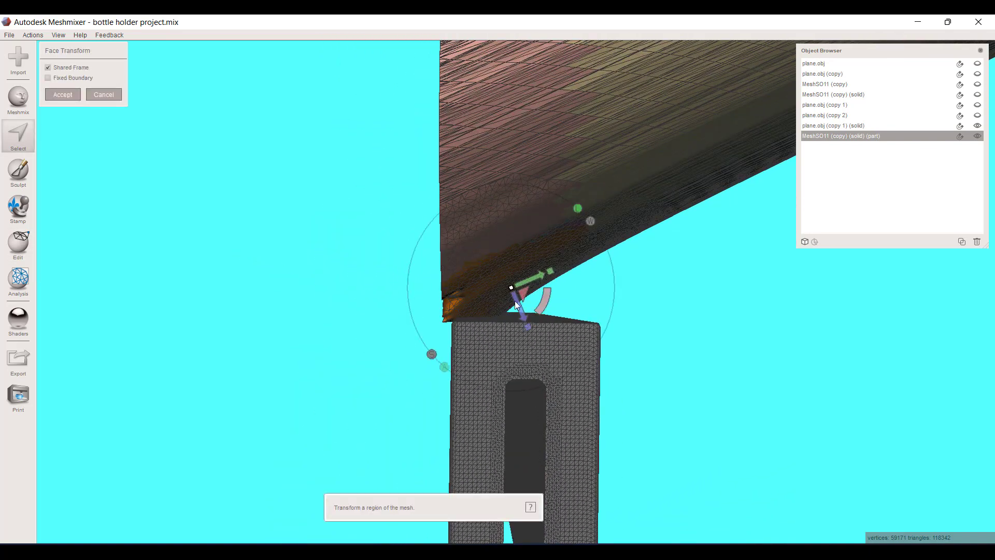
drag(517, 302, 518, 396)
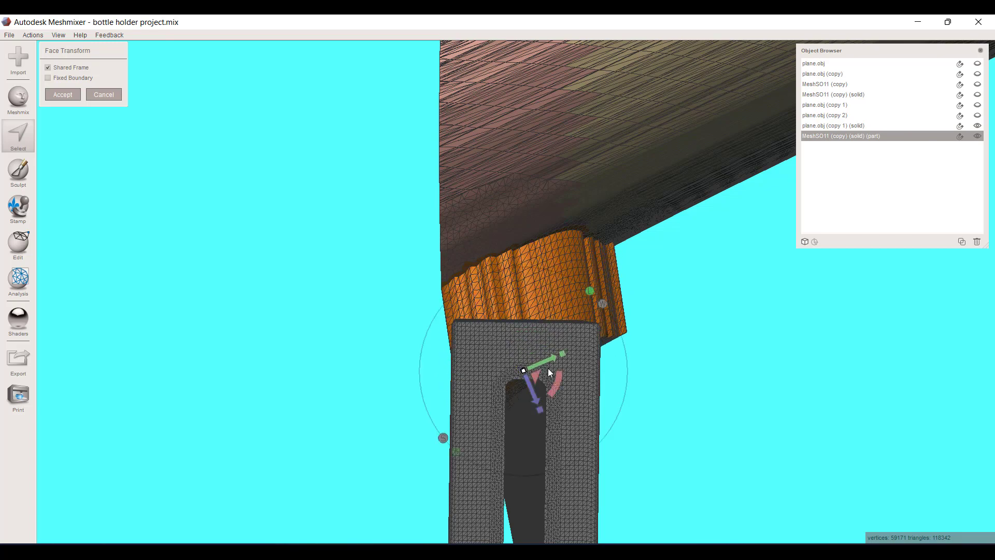
drag(552, 359, 525, 374)
right_drag(607, 410, 518, 366)
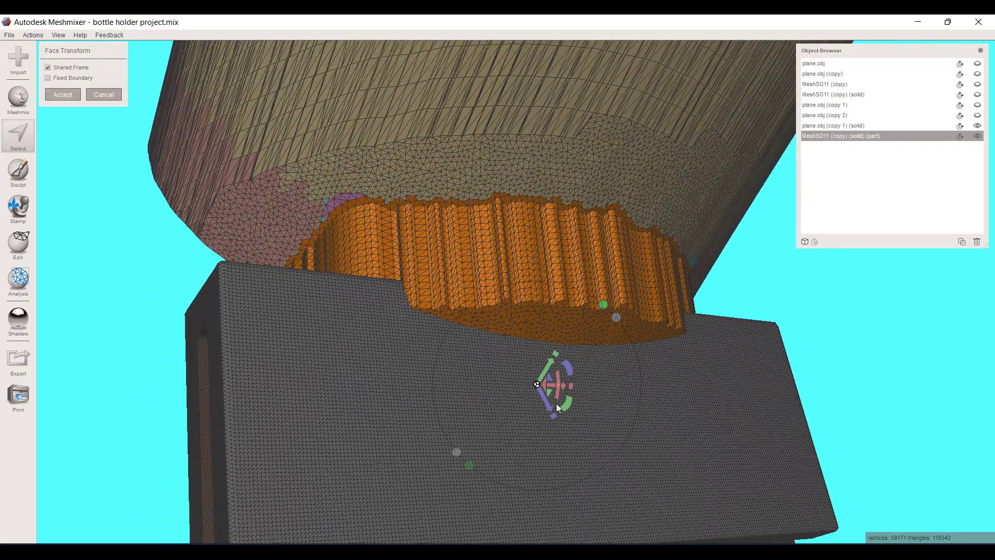
right_drag(557, 408, 612, 409)
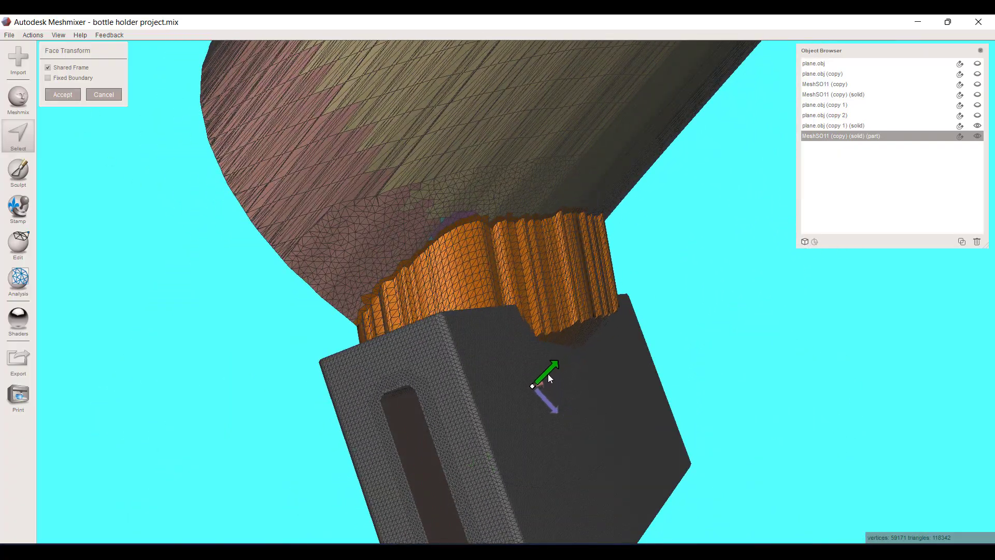
drag(551, 379, 520, 428)
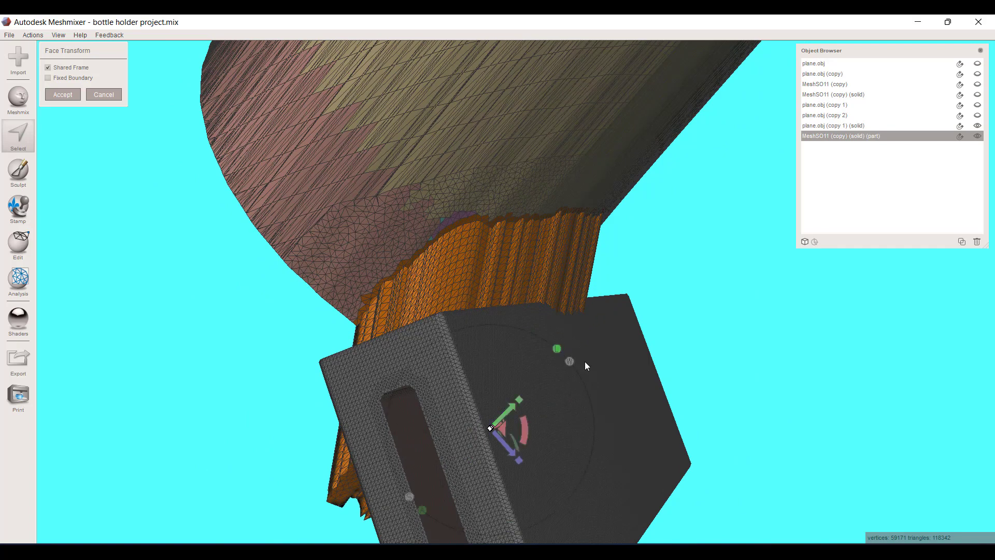
right_drag(586, 366, 670, 319)
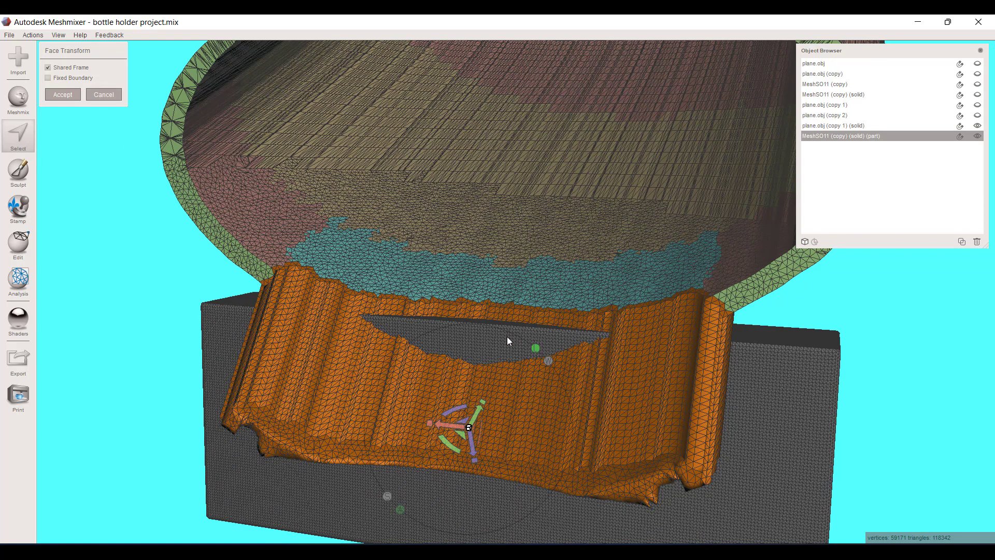
click(103, 96)
- Clear the face selection along the extension's lower edge
right_drag(833, 316, 617, 440)
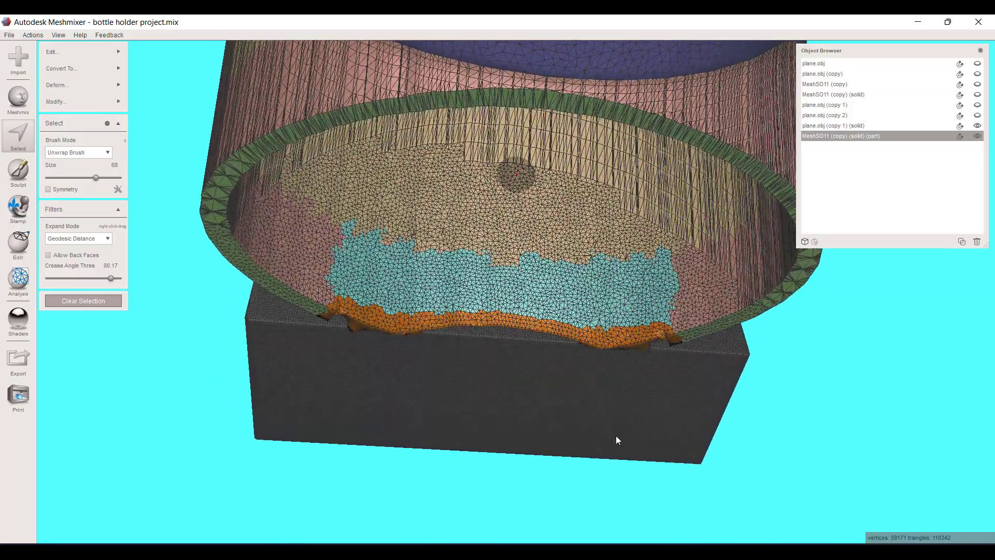
right_drag(551, 422, 722, 356)
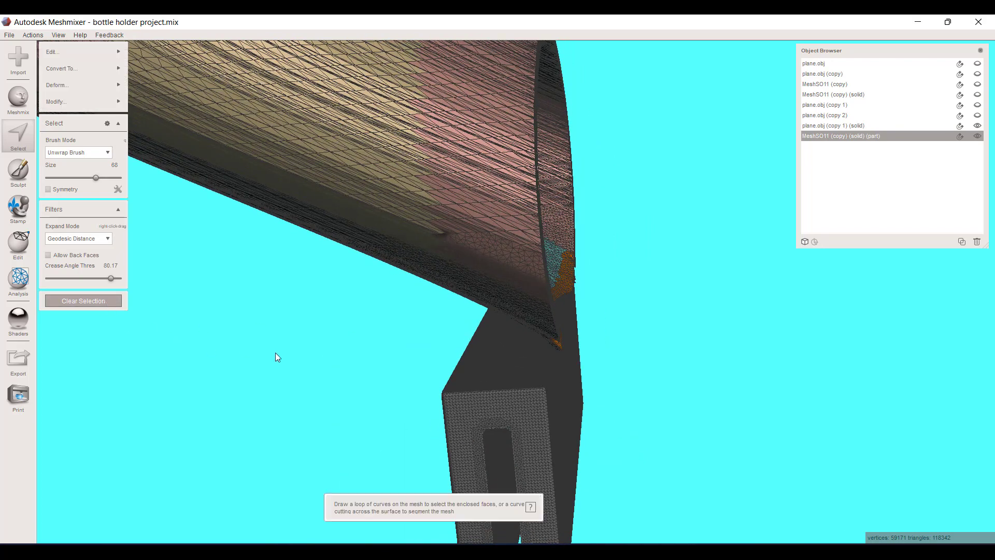
click(21, 144)
scroll(562, 360, up, 5)
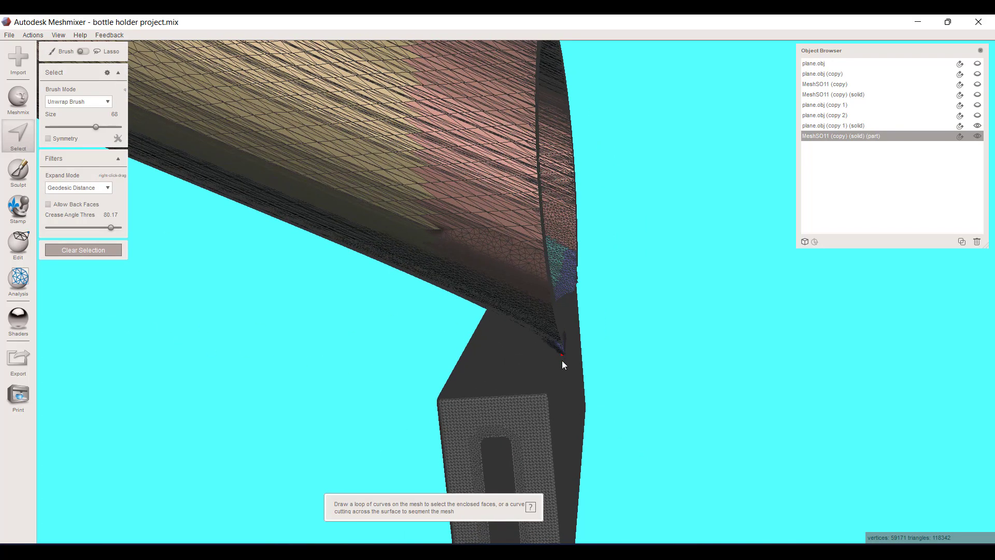
- Make the clip plane.obj (copy 1) (solid) the active object and hide the mesh wireframe
click(916, 126)
right_drag(579, 284, 637, 346)
scroll(522, 359, up, 3)
right_drag(522, 358, 562, 298)
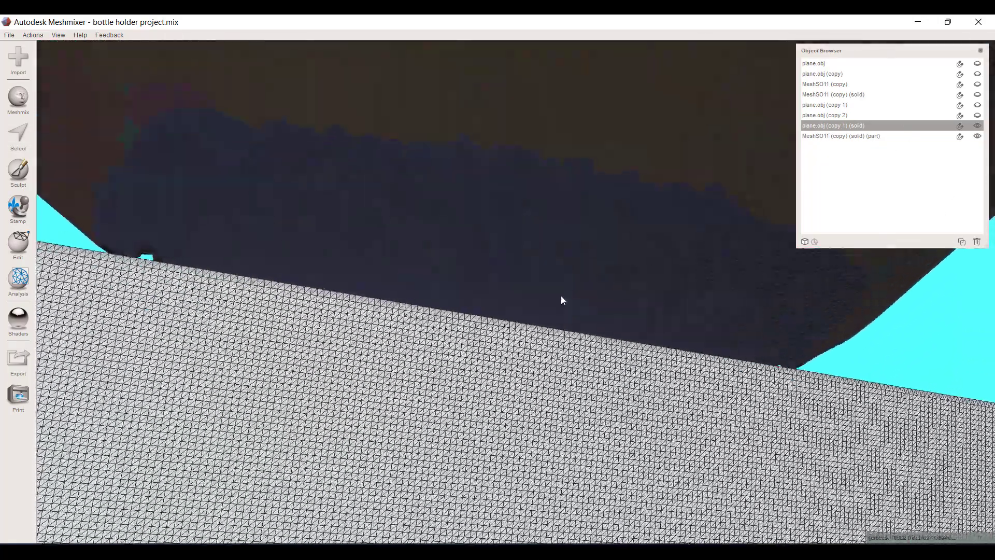
key(w)
mouse_move(370, 381)
right_down()
mouse_move(349, 399)
mouse_move(353, 384)
right_up()
scroll(447, 368, down, 3)
mouse_move(421, 368)
right_down()
mouse_move(438, 368)
mouse_move(435, 352)
right_up()
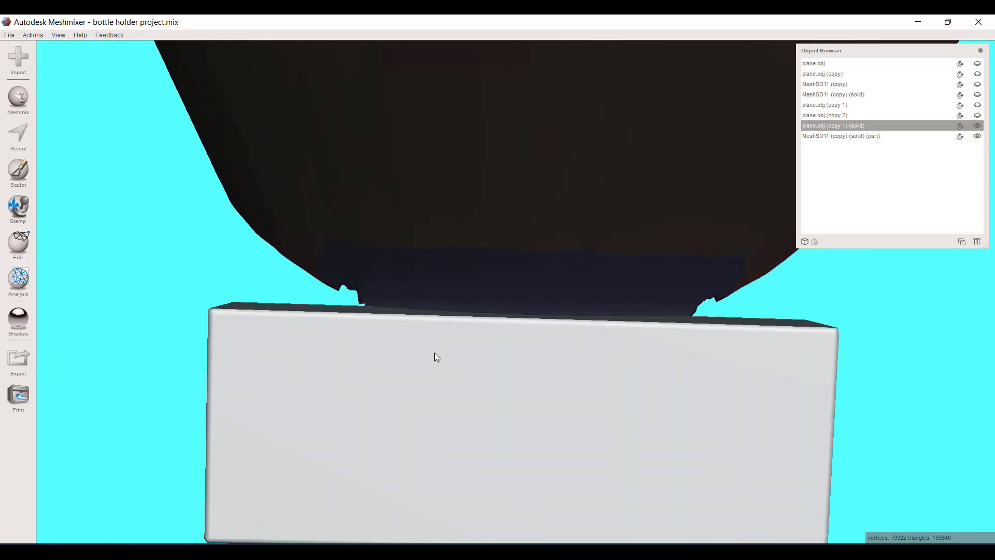
- Brush-select a strip of faces along the clip's upper edge beneath the extension and apply Smooth Boundary with new groups created
click(33, 138)
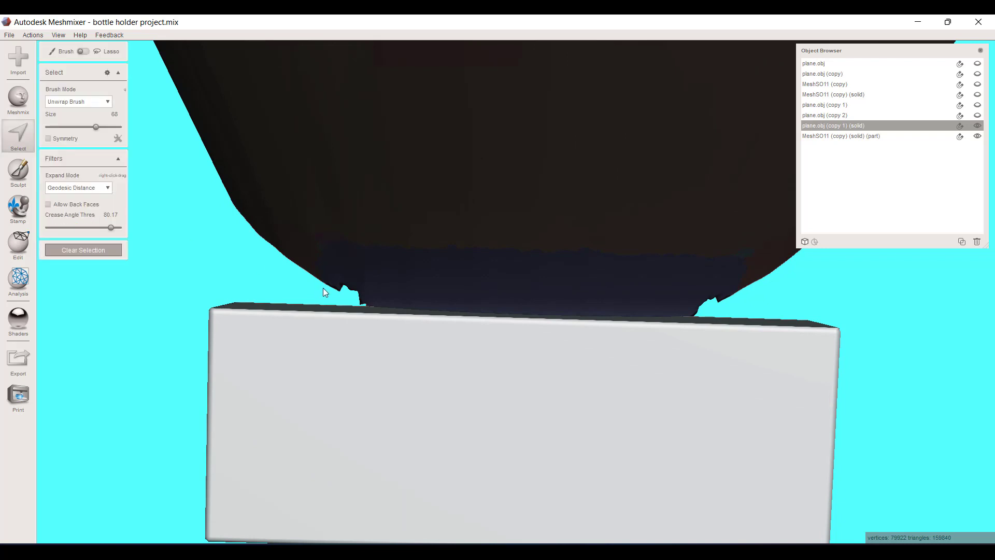
mouse_move(365, 315)
mouse_down()
mouse_move(691, 336)
mouse_move(754, 303)
mouse_move(327, 288)
mouse_up()
mouse_move(380, 364)
right_down()
mouse_move(598, 381)
mouse_move(676, 364)
mouse_move(669, 345)
mouse_move(584, 387)
mouse_move(596, 373)
mouse_move(605, 388)
right_up()
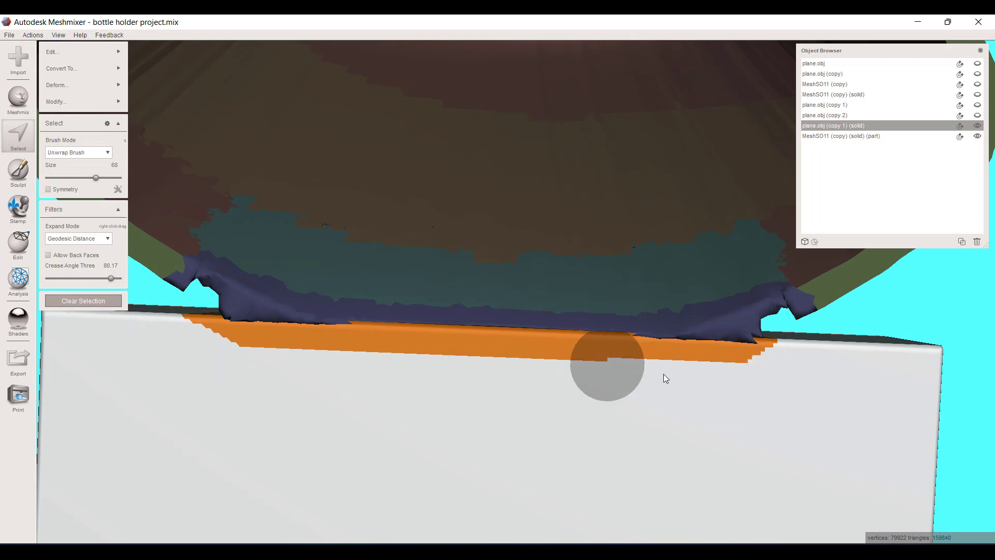
mouse_move(782, 383)
shift+mouse_down()
mouse_move(560, 360)
mouse_move(209, 354)
shift+mouse_up()
mouse_move(429, 428)
right_down()
mouse_move(508, 439)
mouse_move(569, 425)
mouse_move(362, 426)
mouse_move(284, 403)
right_up()
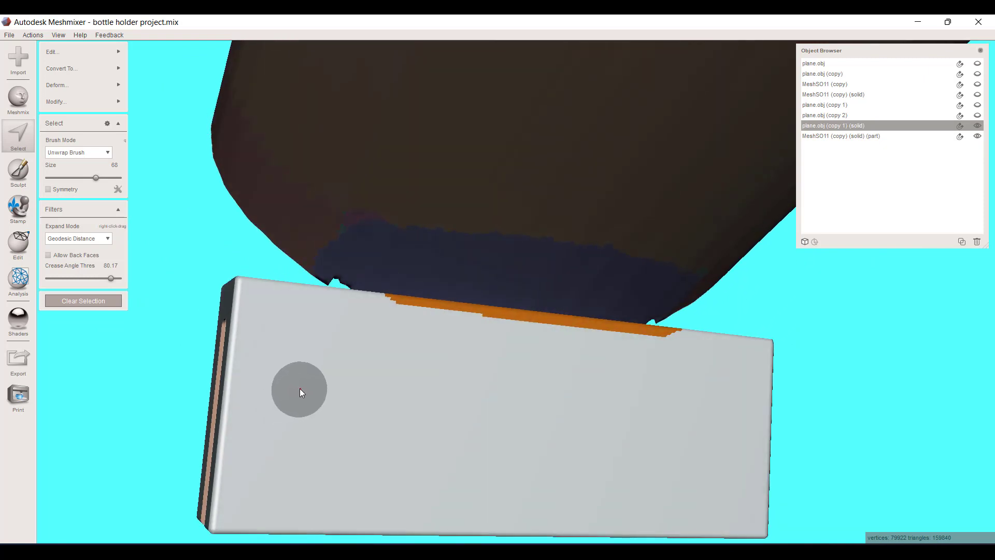
key(b)
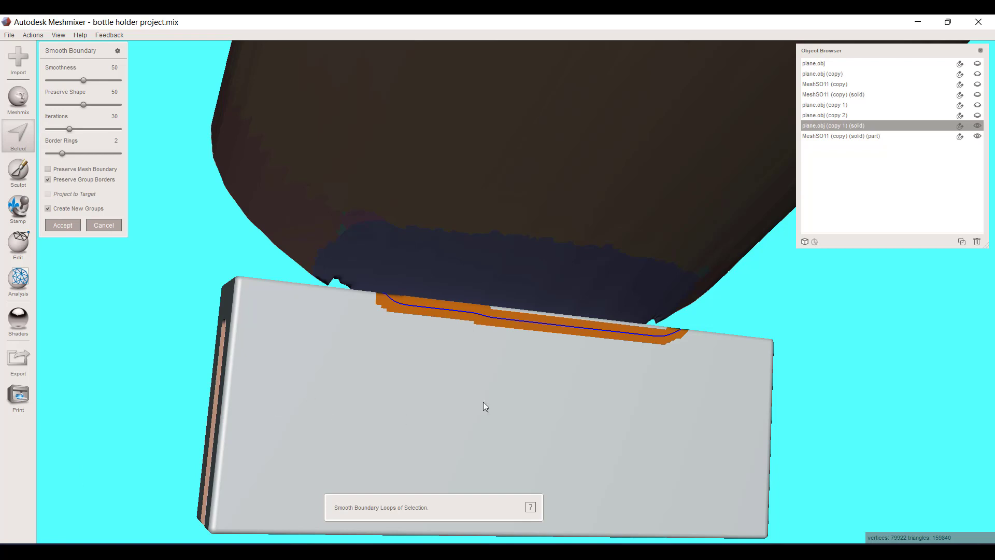
key(Return)
- Combine the clip with MeshSO11 (copy) (solid) (part), and select the facing face groups on both parts using brush size 22
shift+click(888, 134)
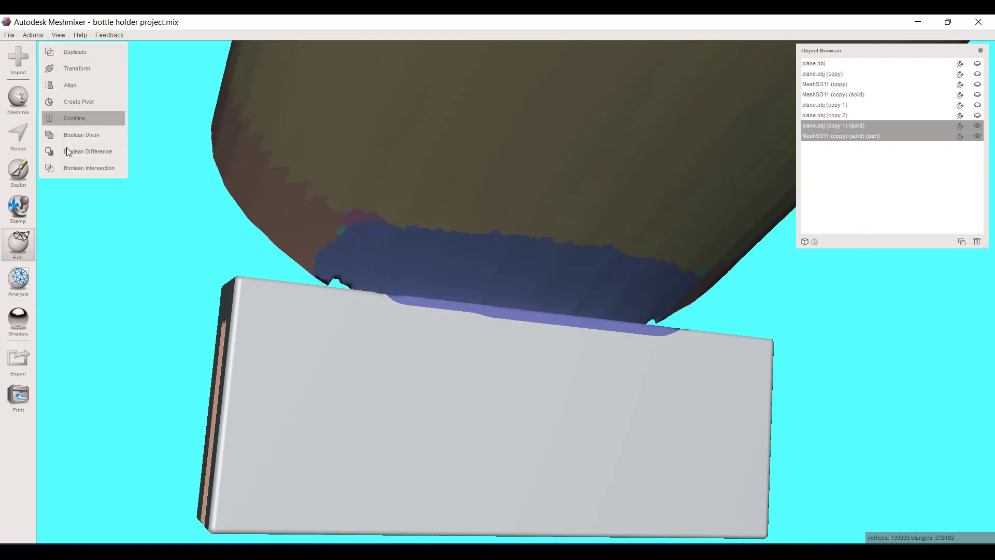
click(21, 137)
scroll(337, 247, up, 5)
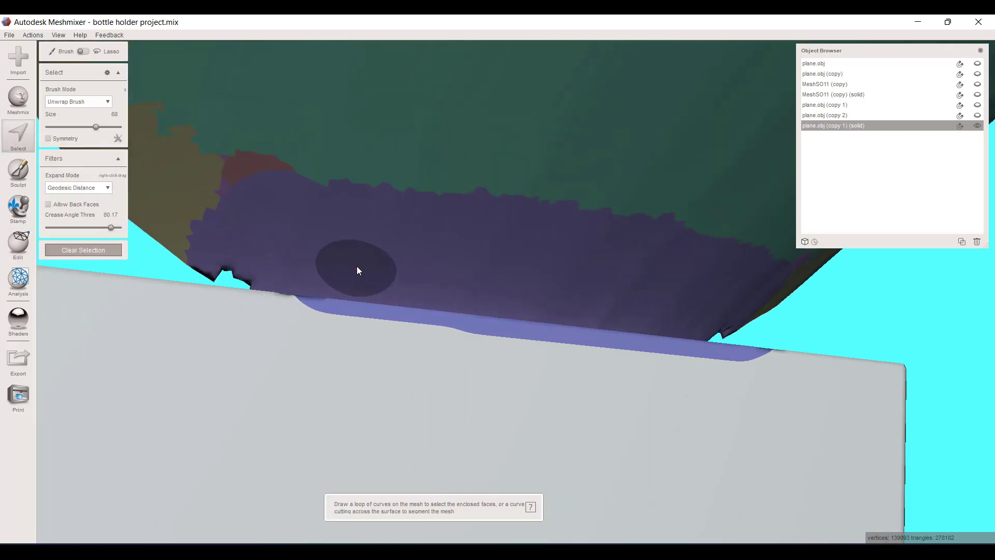
scroll(357, 267, up, 2)
click(64, 127)
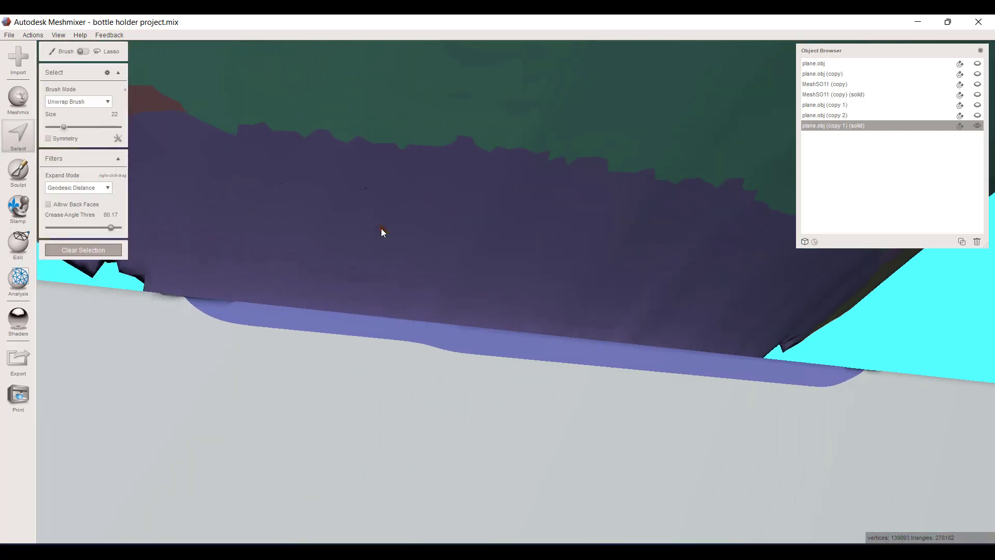
double_click(381, 228)
right_drag(452, 249, 549, 351)
double_click(443, 359)
scroll(550, 351, down, 2)
mouse_move(435, 324)
right_down()
mouse_move(607, 327)
mouse_move(639, 344)
mouse_move(591, 340)
right_up()
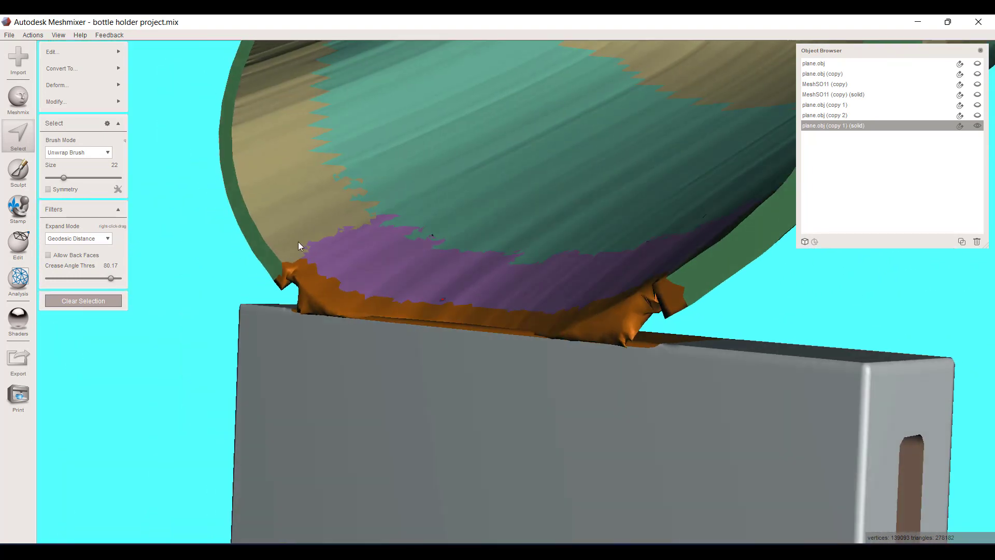
- Connect the two selected face groups with a Tube Handle at Refine 50
mouse_move(96, 47)
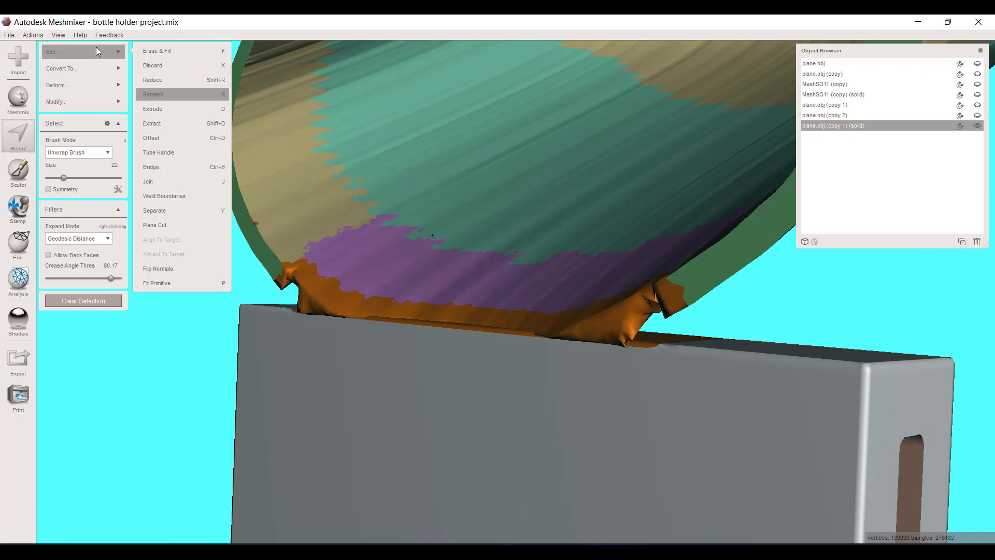
click(182, 154)
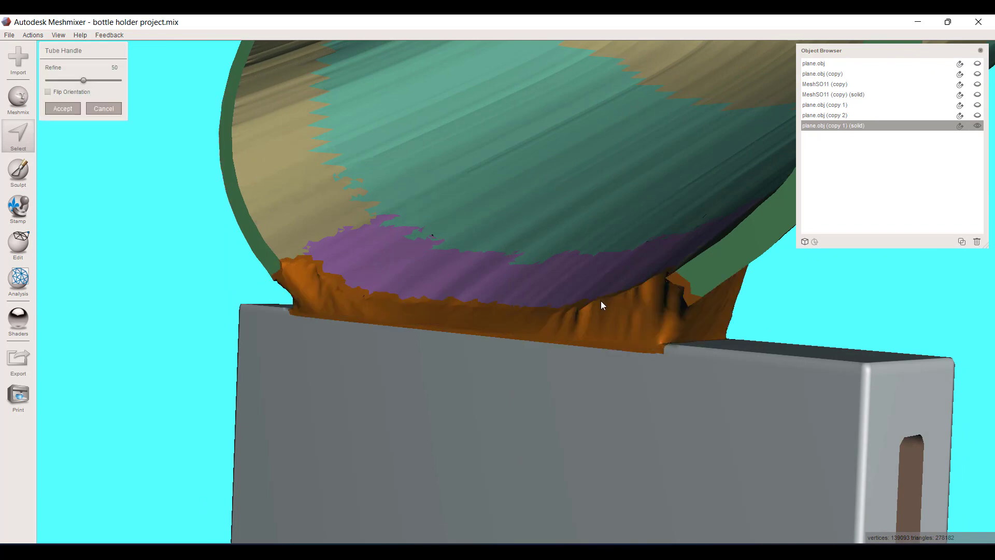
mouse_move(602, 304)
right_down()
mouse_move(473, 304)
mouse_move(378, 288)
mouse_move(405, 260)
mouse_move(366, 257)
mouse_move(743, 262)
mouse_move(719, 279)
mouse_move(714, 344)
mouse_move(718, 224)
mouse_move(596, 296)
right_up()
scroll(403, 256, down, 5)
scroll(749, 280, up, 3)
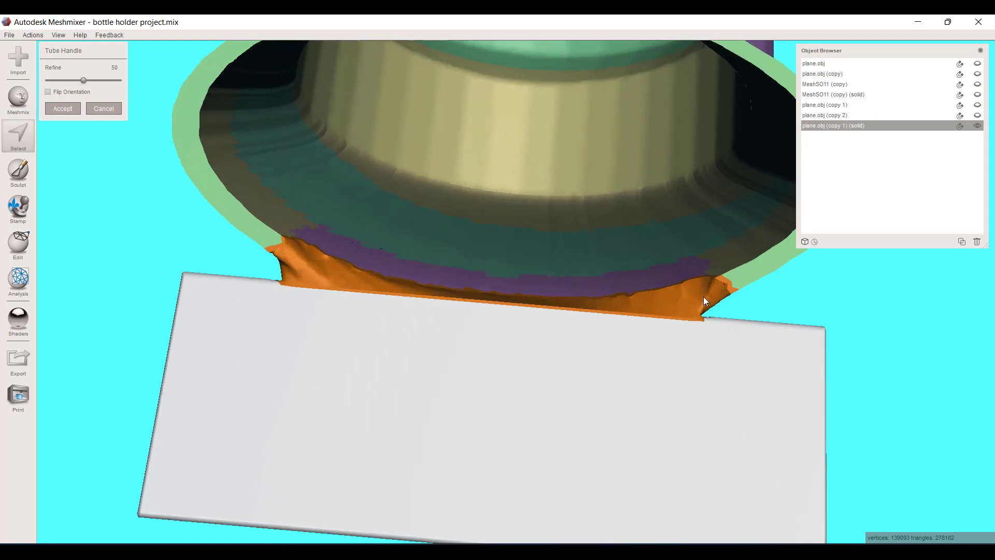
click(70, 110)
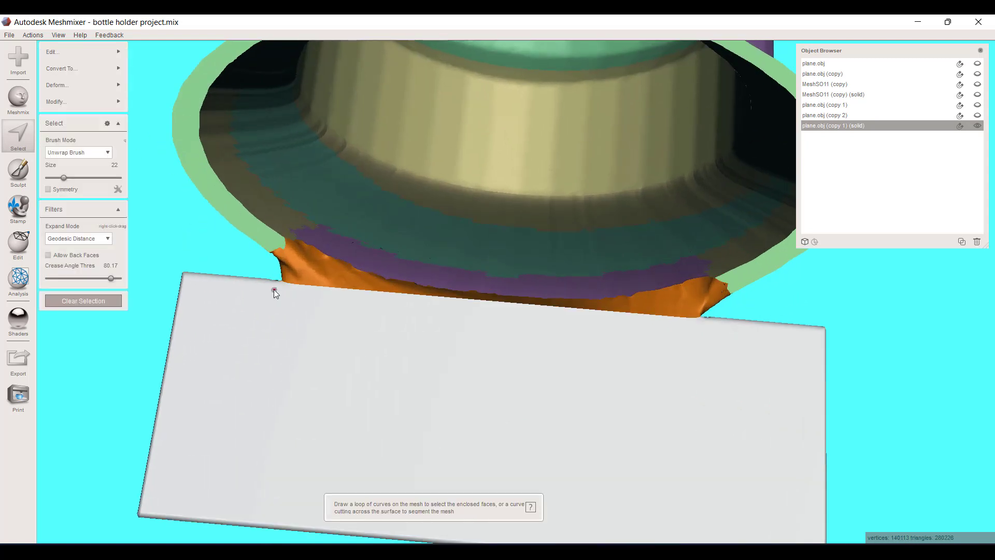
- Set a smoothing sculpt brush to strength 100 and size 69, and smooth the ragged edges at both ends of the connecting neck
click(19, 171)
scroll(195, 215, up, 3)
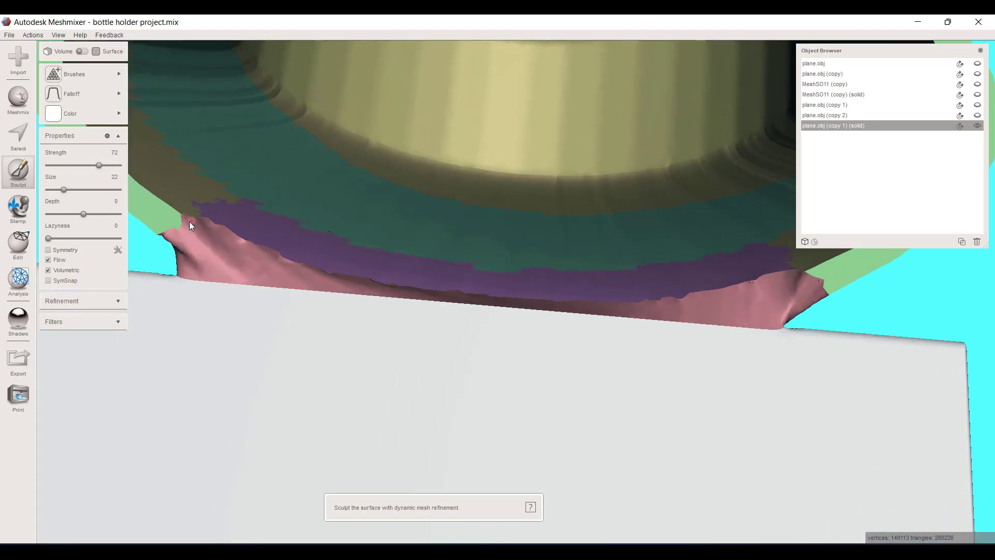
click(57, 74)
click(158, 198)
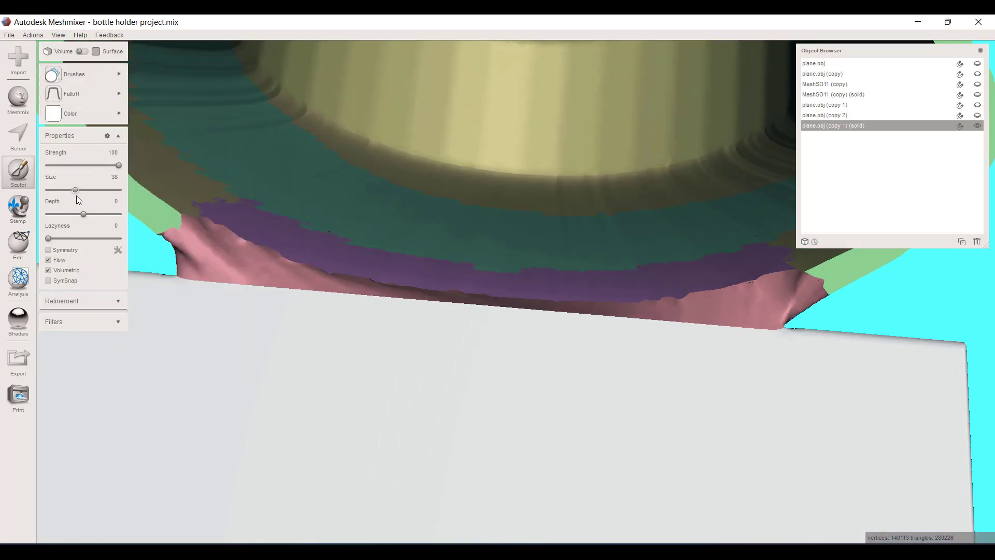
drag(76, 190, 98, 189)
mouse_move(182, 229)
mouse_down()
mouse_move(194, 252)
mouse_move(167, 218)
mouse_move(217, 249)
mouse_up()
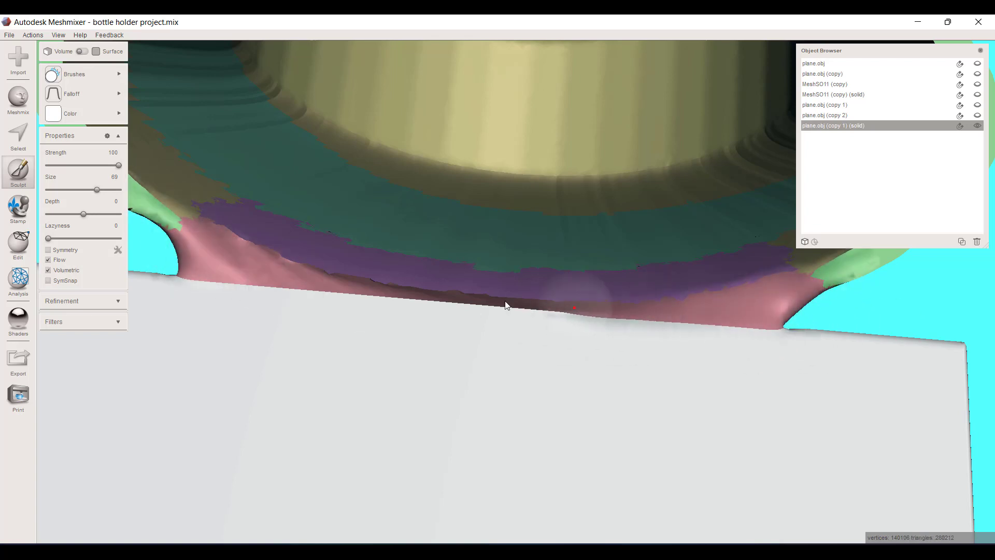
- Smooth the seam between the neck and the clip along the open side and around the neck's adjoining end
right_drag(506, 302, 642, 337)
mouse_move(642, 337)
mouse_down()
mouse_move(303, 285)
mouse_move(198, 300)
mouse_move(650, 344)
mouse_move(755, 365)
mouse_move(770, 355)
mouse_up()
mouse_move(770, 355)
right_down()
mouse_move(696, 350)
mouse_move(629, 363)
right_up()
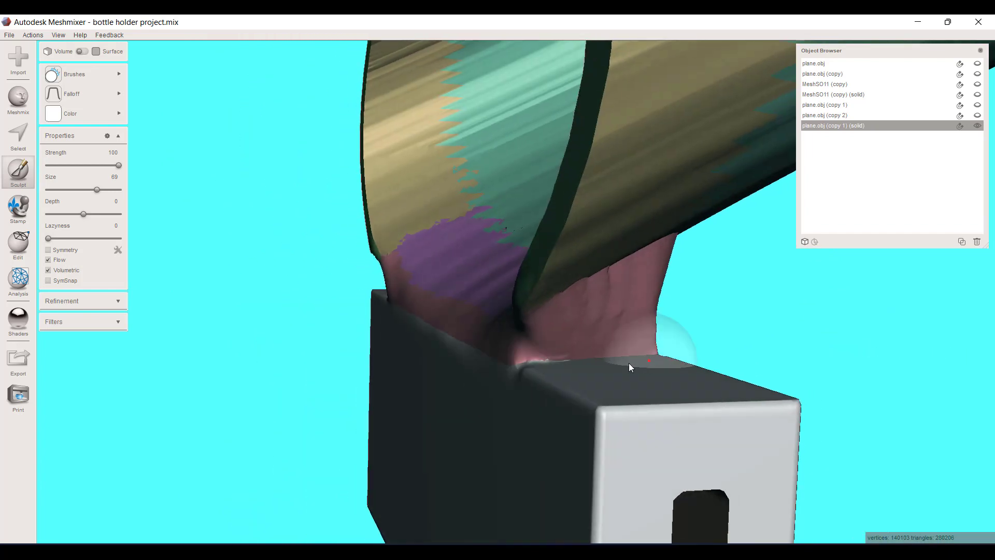
mouse_move(604, 341)
mouse_down()
mouse_move(538, 349)
mouse_move(575, 348)
mouse_up()
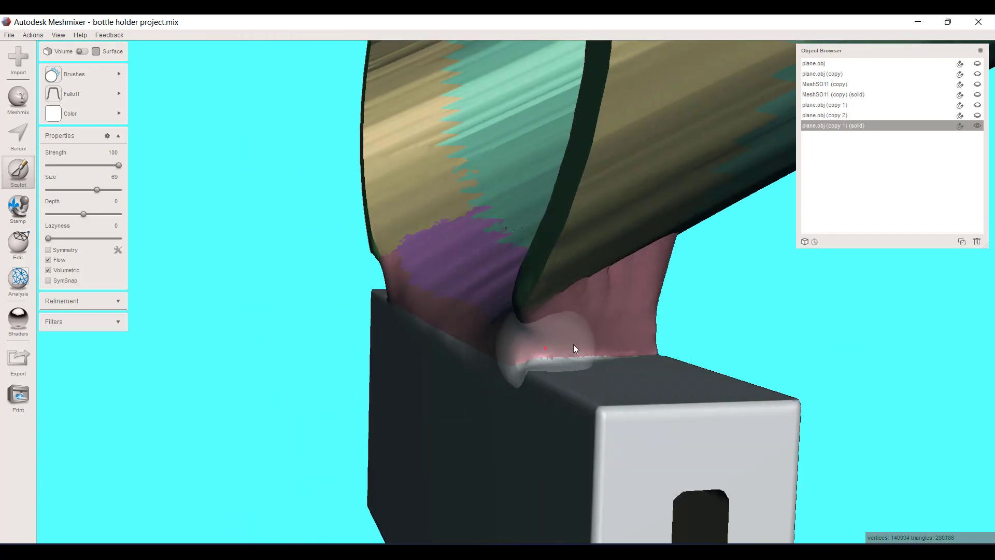
- Smooth the seam between the neck and the clip along the rear face and around the rear corners
right_drag(575, 349, 456, 342)
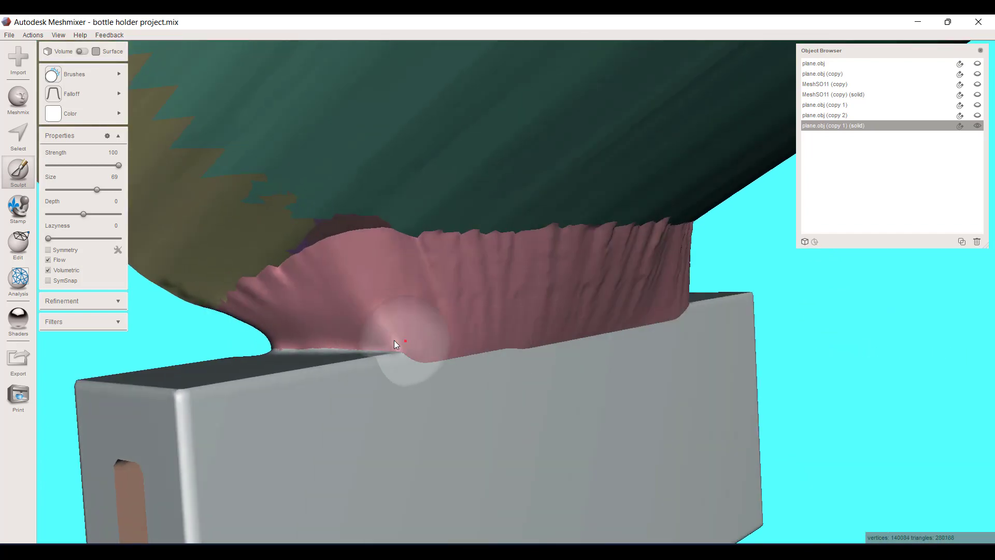
mouse_move(394, 340)
mouse_down()
mouse_move(513, 336)
mouse_move(653, 311)
mouse_up()
mouse_move(652, 310)
right_down()
mouse_move(558, 338)
mouse_move(589, 349)
right_up()
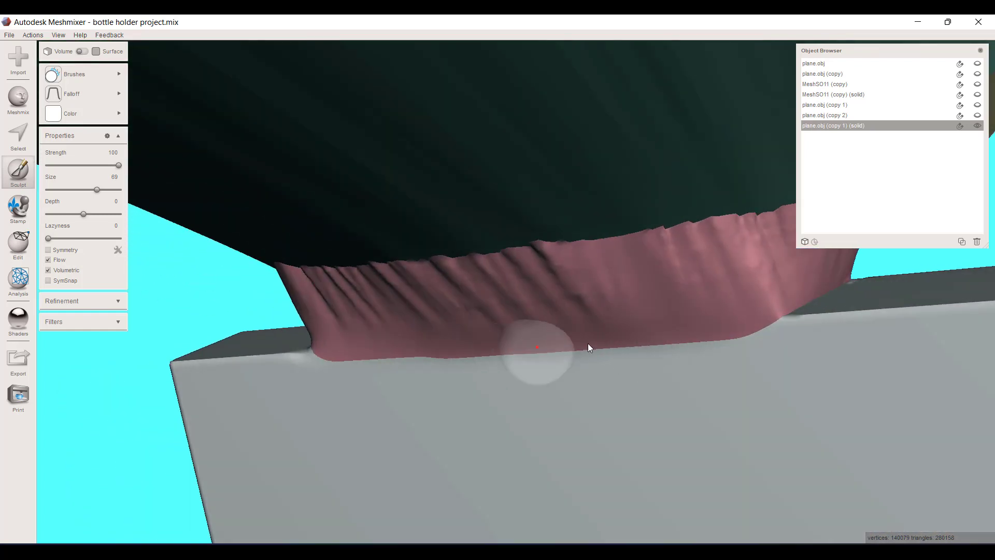
mouse_move(590, 348)
mouse_down()
mouse_move(712, 333)
mouse_move(829, 265)
mouse_up()
right_drag(829, 266, 717, 350)
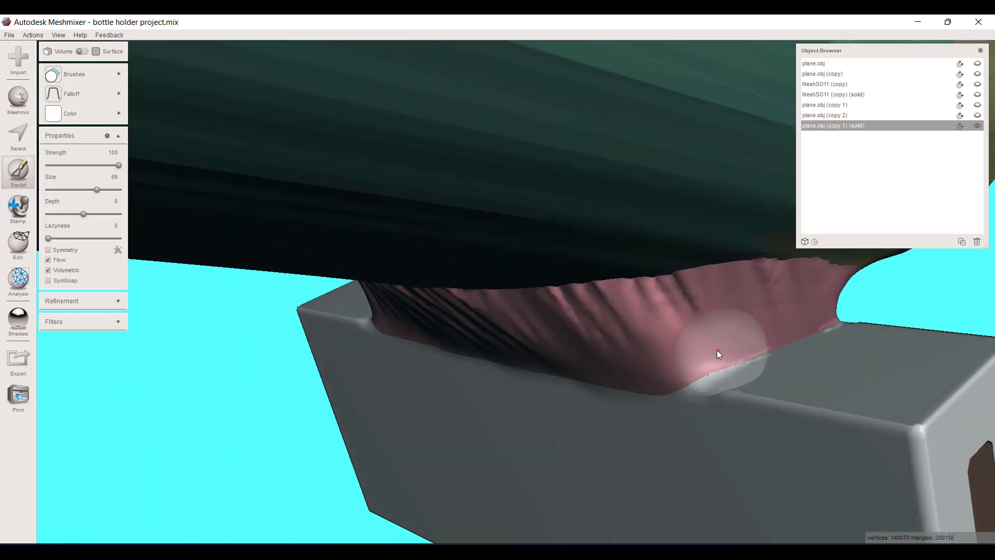
mouse_move(717, 349)
mouse_down()
mouse_move(826, 327)
mouse_move(677, 407)
mouse_up()
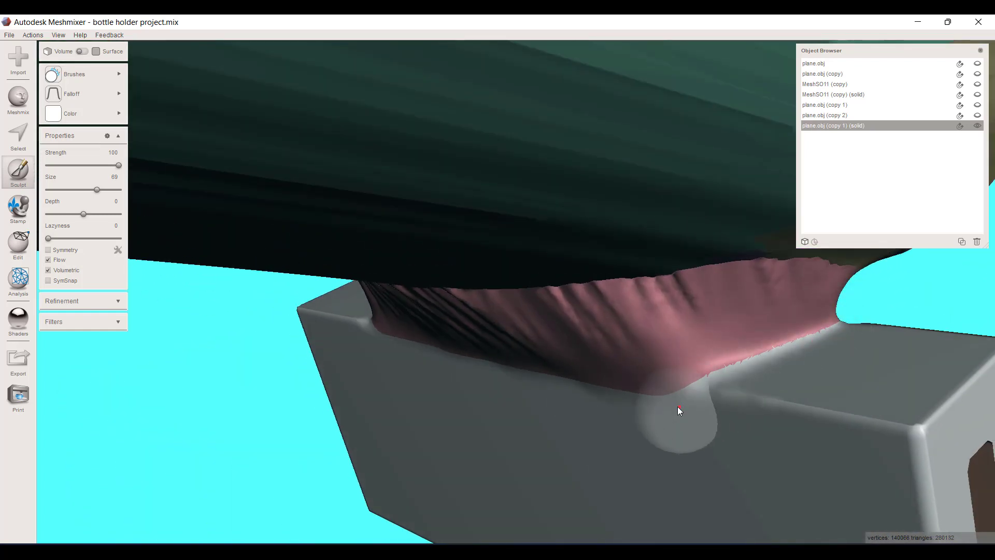
mouse_move(622, 406)
right_down()
mouse_move(689, 362)
mouse_move(594, 331)
right_up()
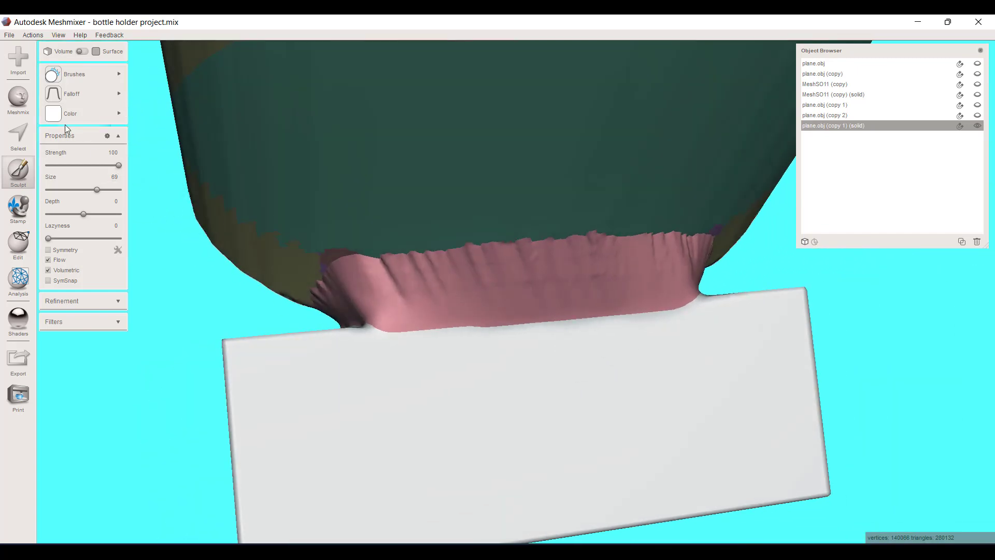
- Select the connecting neck's face group and expand the selection by five rings onto the extension and clip
click(18, 136)
double_click(495, 281)
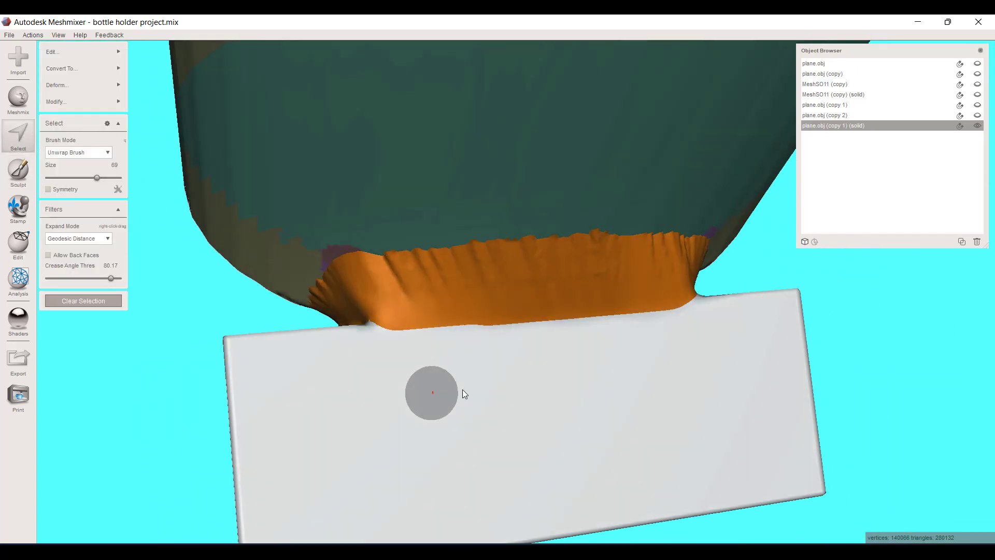
right_drag(462, 392, 740, 365)
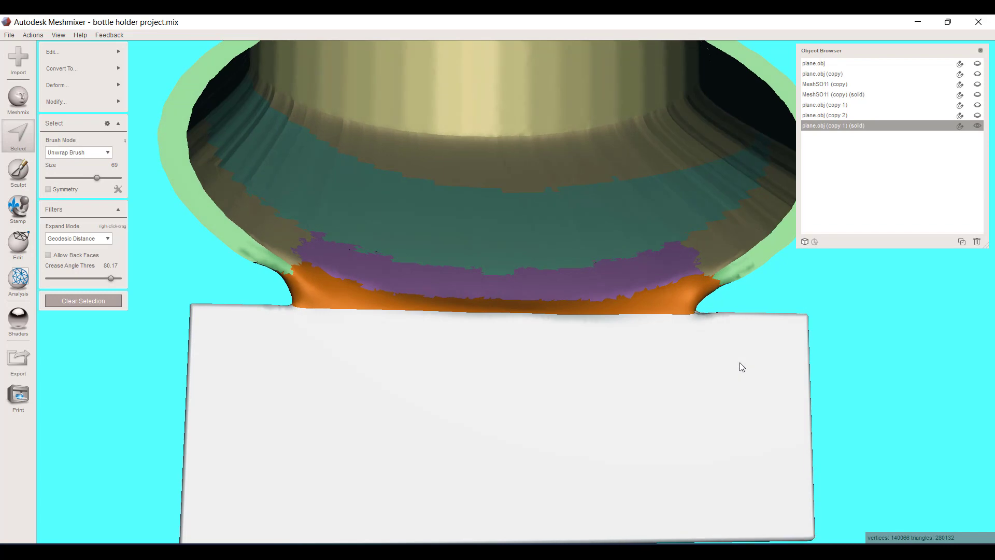
key(shift+period)
key(shift+period)
key(shift+period)
key(shift+period)
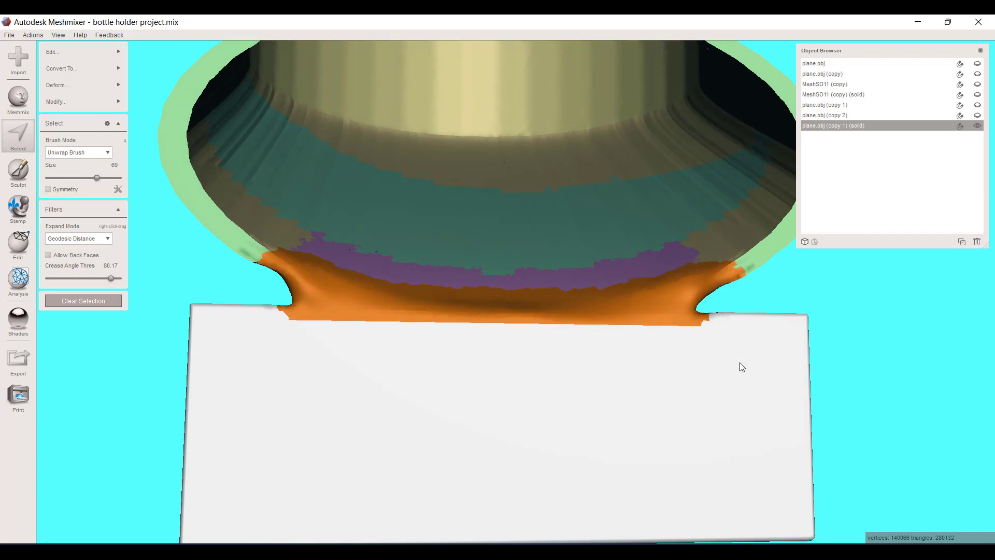
right_drag(396, 472, 526, 456)
scroll(524, 448, up, 3)
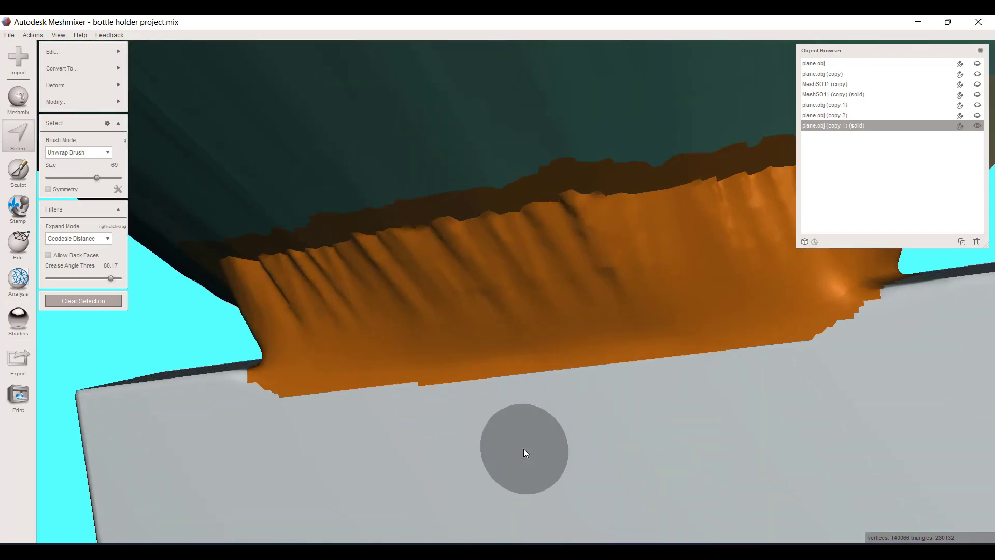
key(shift+period)
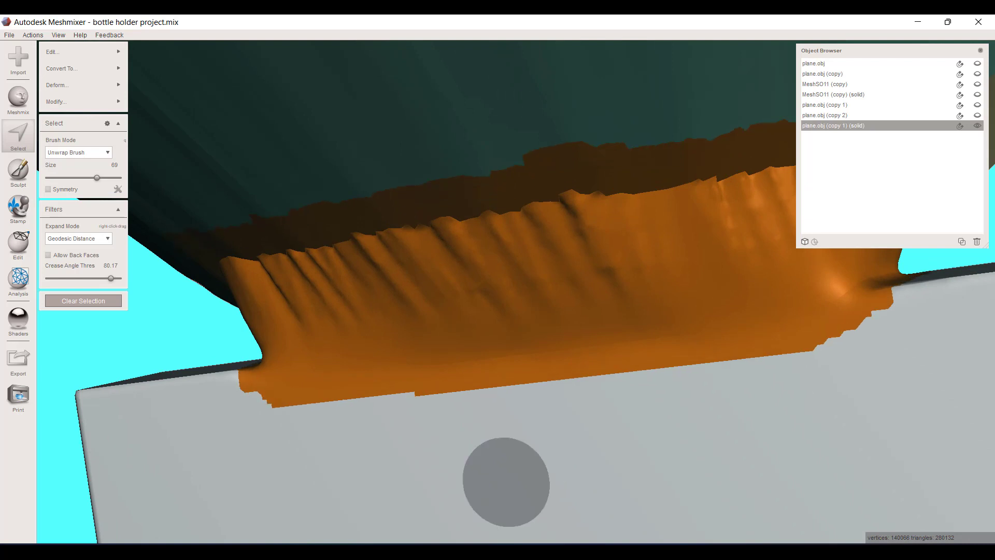
- Apply a Shape Preserving Smooth to the selected neck faces with smoothing 1, smoothing scale 31.13 and 3 constraint rings
click(86, 96)
click(167, 85)
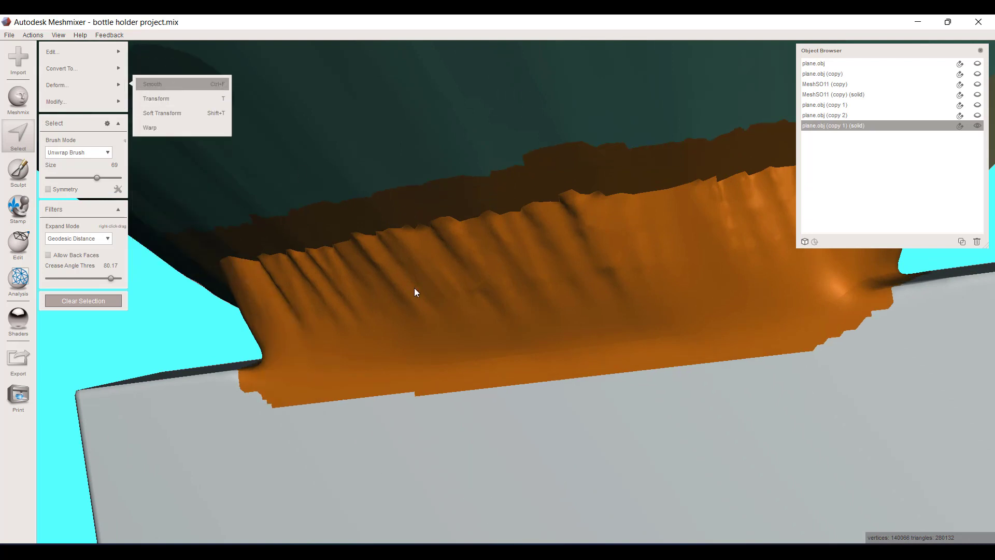
click(70, 129)
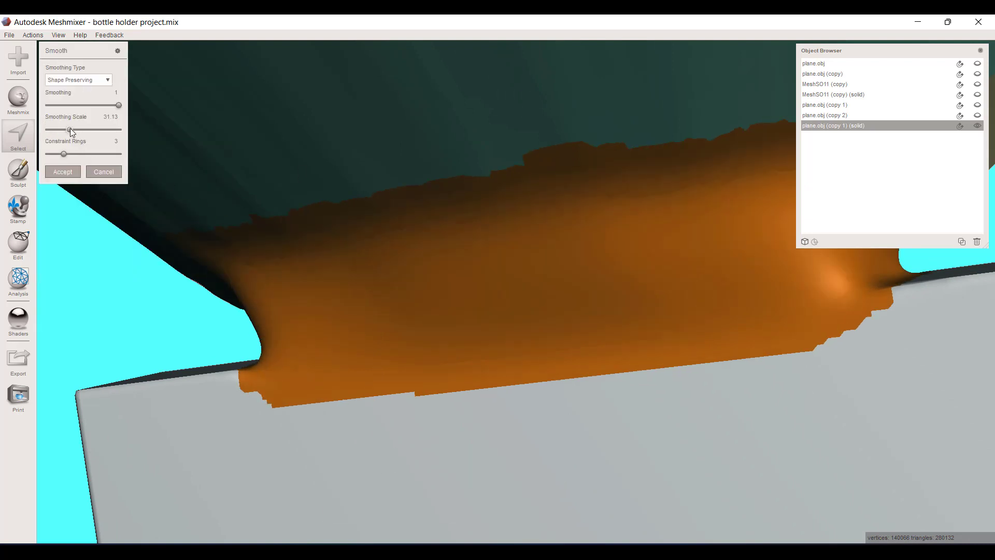
click(62, 171)
- Clear the face selection and examine the joined bottle holder and its smoothed neck from the side and the open face
scroll(362, 383, down, 3)
scroll(369, 375, down, 3)
right_drag(466, 374, 658, 373)
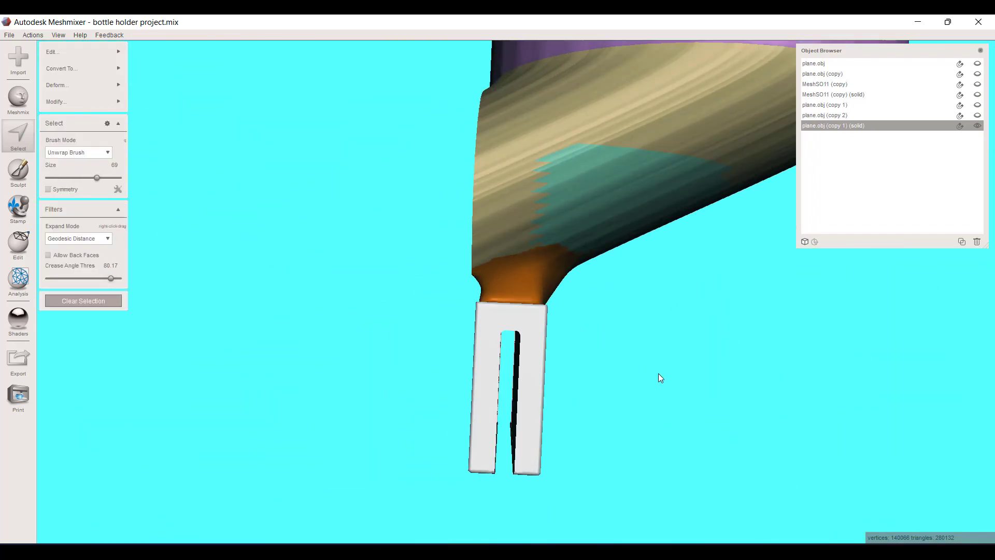
right_drag(534, 361, 368, 389)
scroll(560, 357, down, 3)
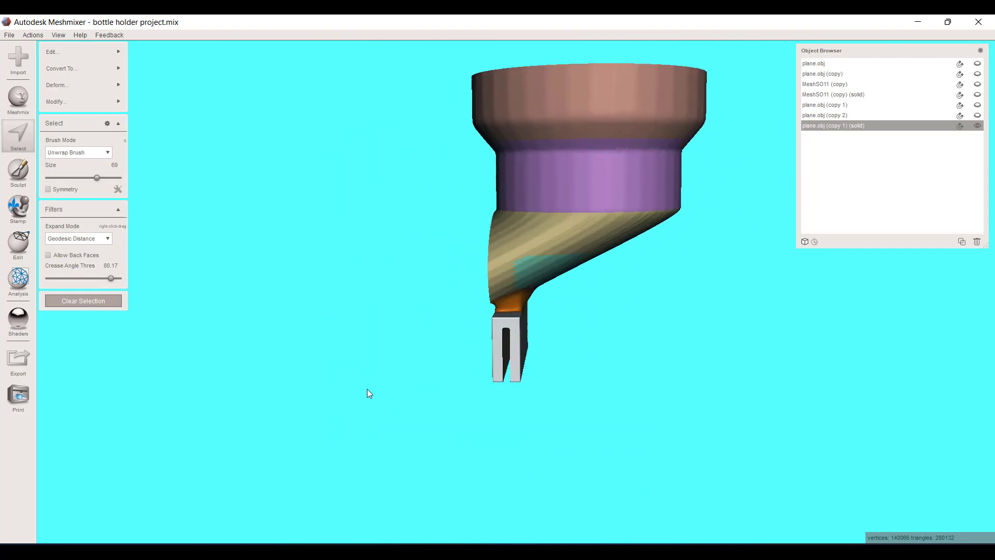
click(83, 301)
right_drag(544, 387, 724, 380)
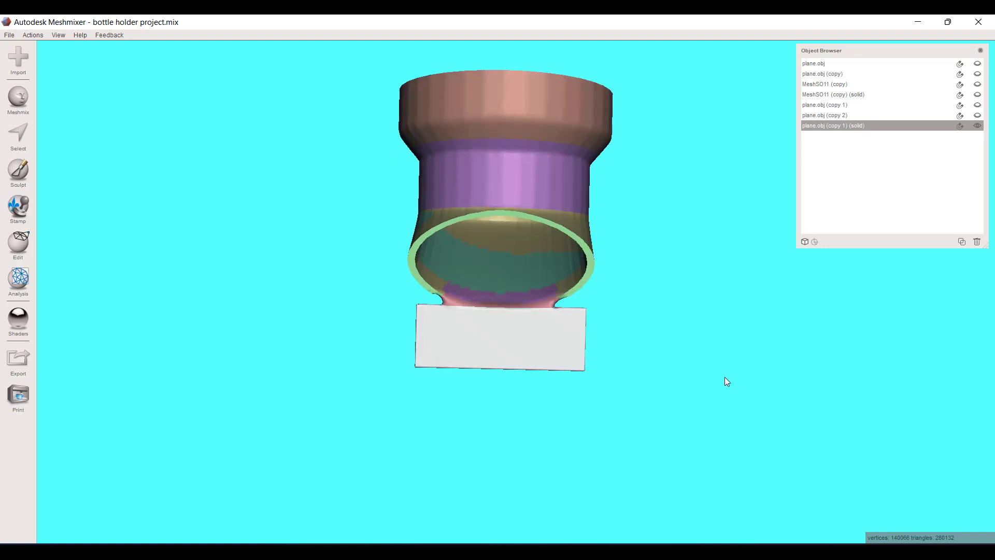
right_drag(520, 354, 525, 242)
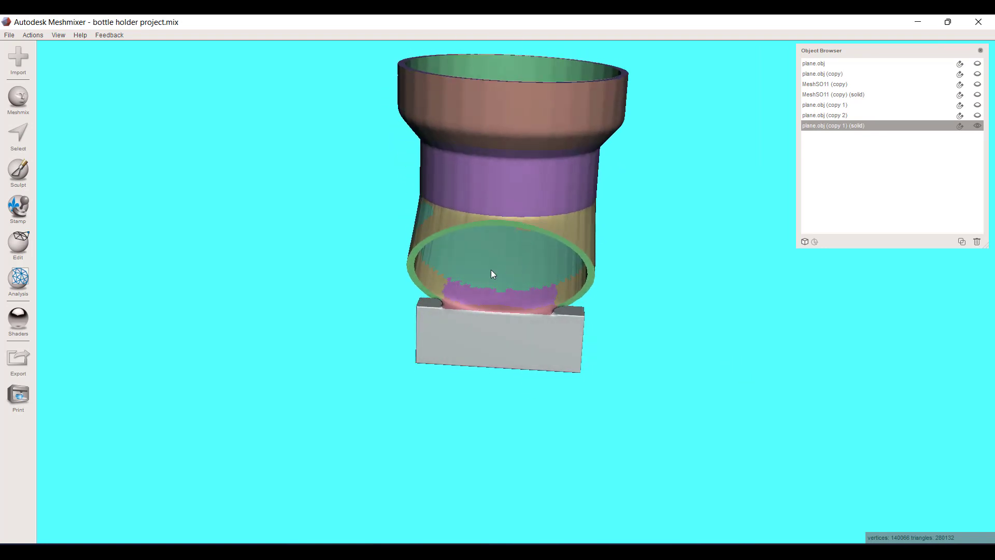
right_drag(493, 275, 495, 233)
scroll(490, 263, up, 5)
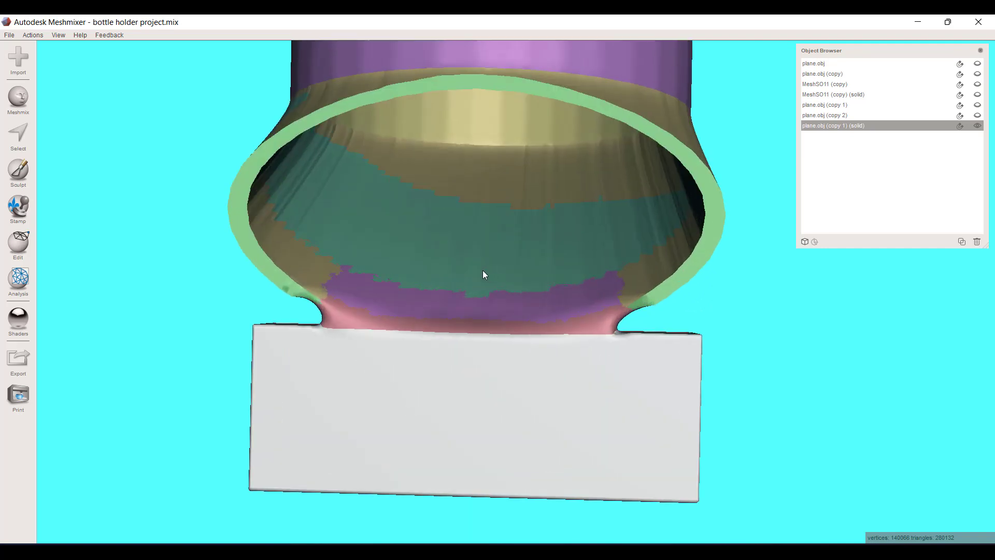
right_drag(483, 275, 467, 306)
scroll(494, 438, down, 3)
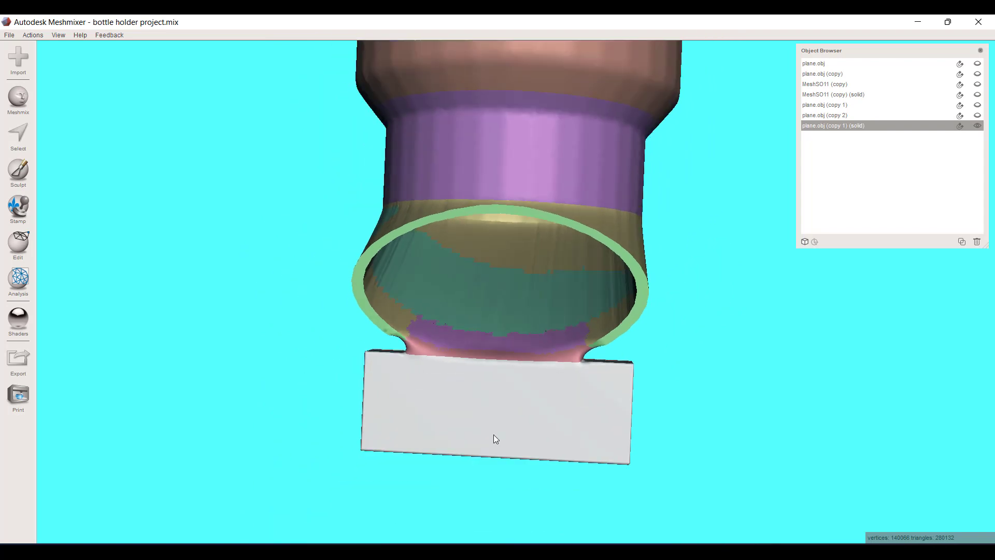
- Switch to the PowerPoint presentation to examine slide 2's photo of the finished resin bottle draining stand, and return to Meshmixer
click(720, 478)
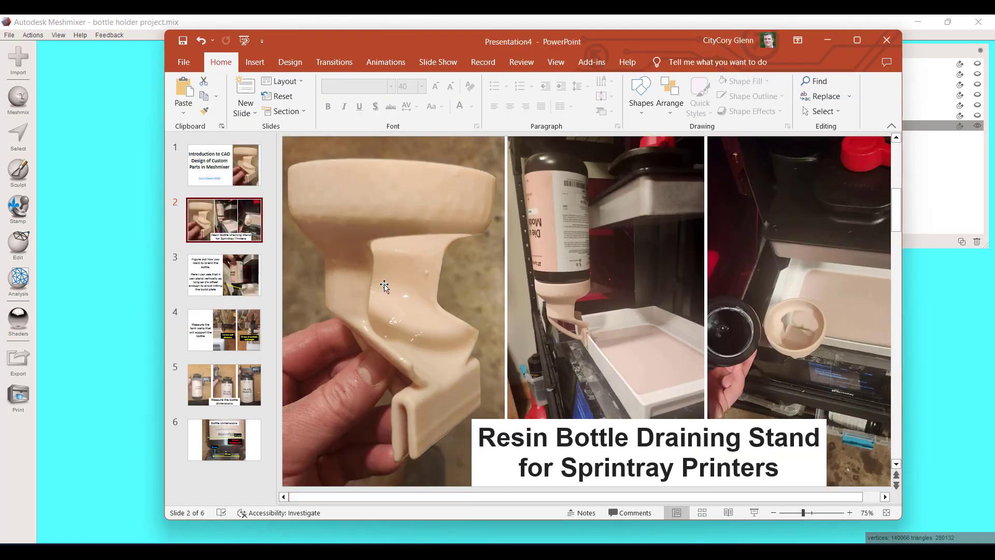
click(415, 318)
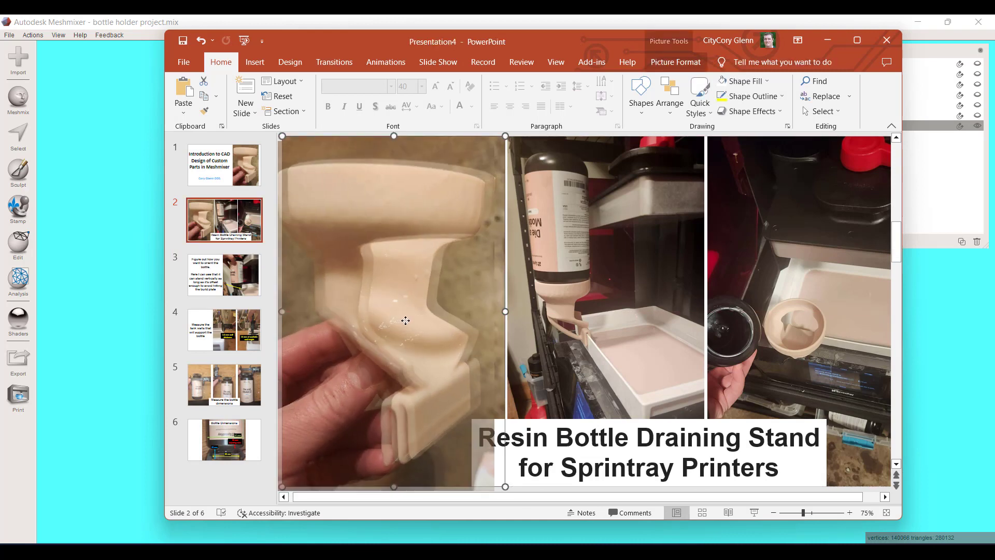
right_drag(414, 319, 414, 321)
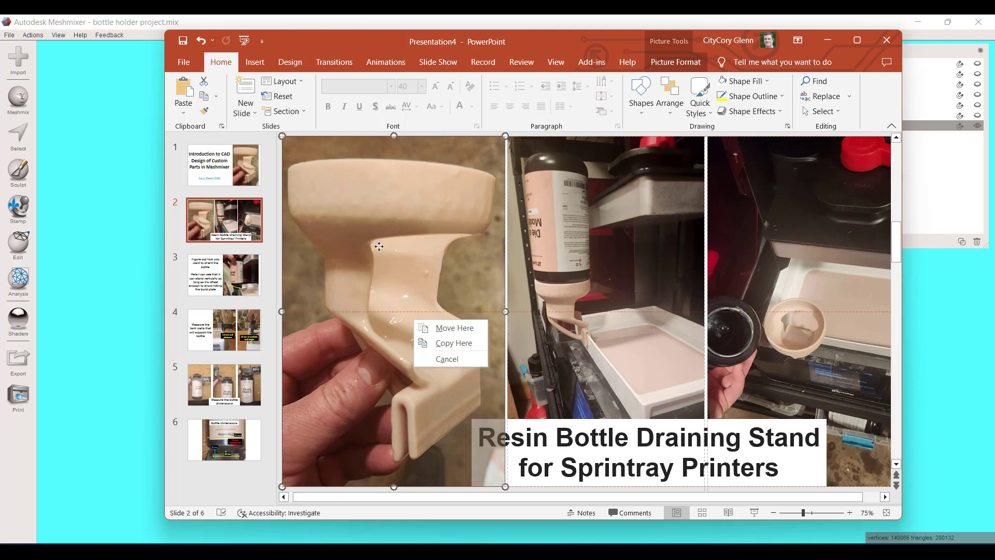
click(92, 225)
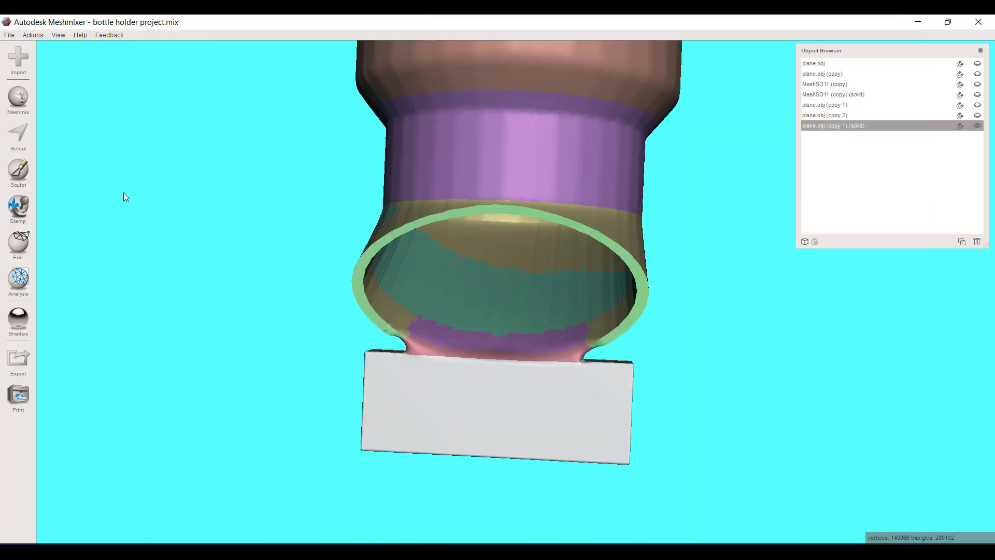
right_drag(447, 288, 582, 315)
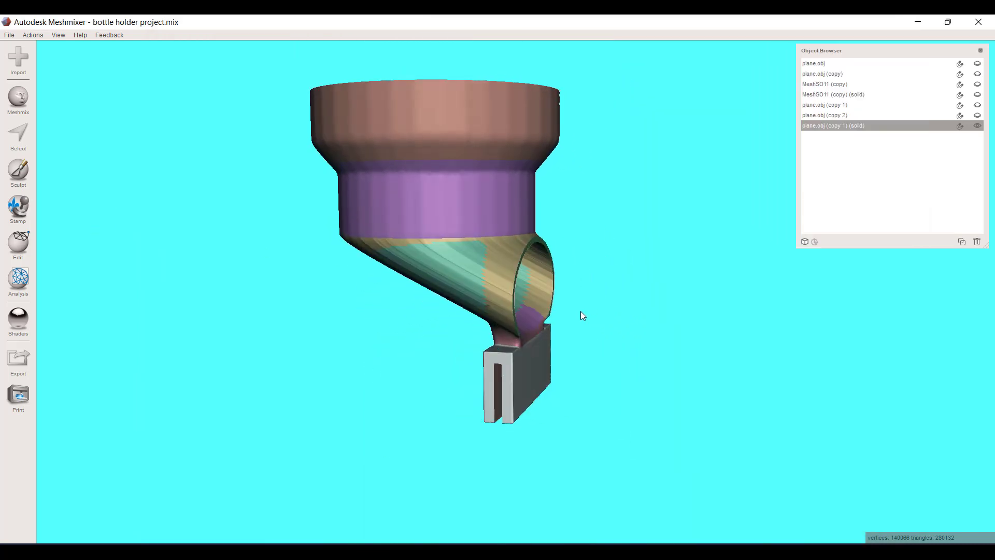
click(23, 101)
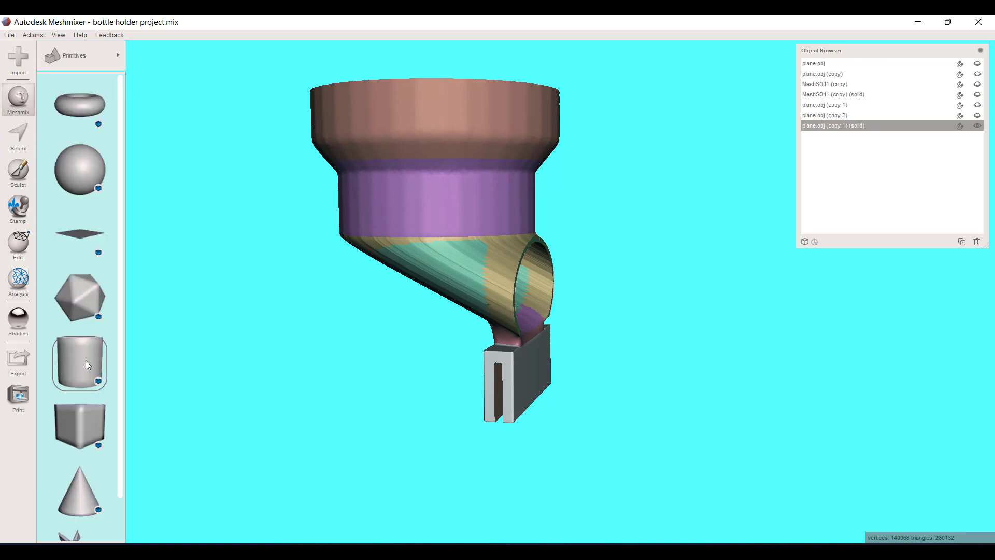
drag(86, 359, 317, 363)
right_drag(311, 402, 373, 453)
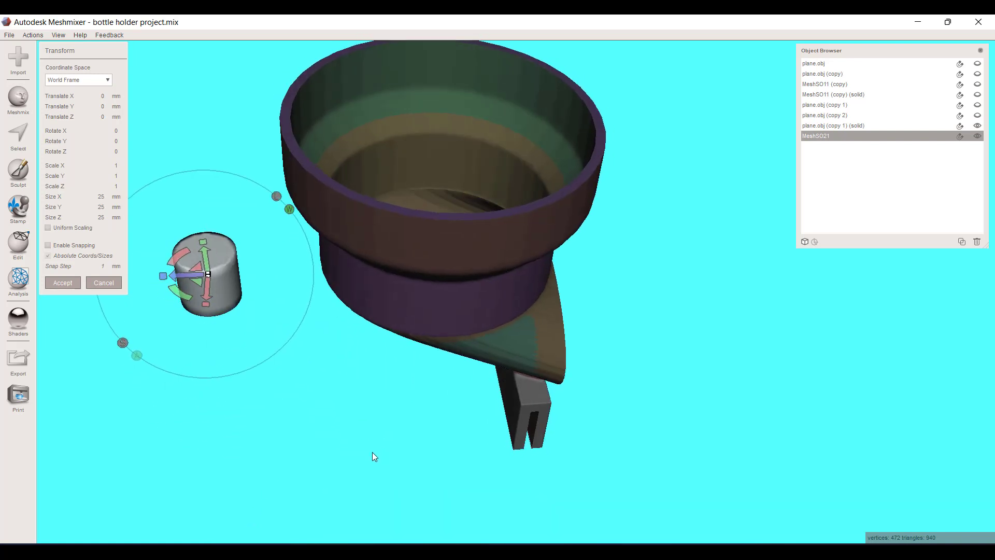
click(121, 287)
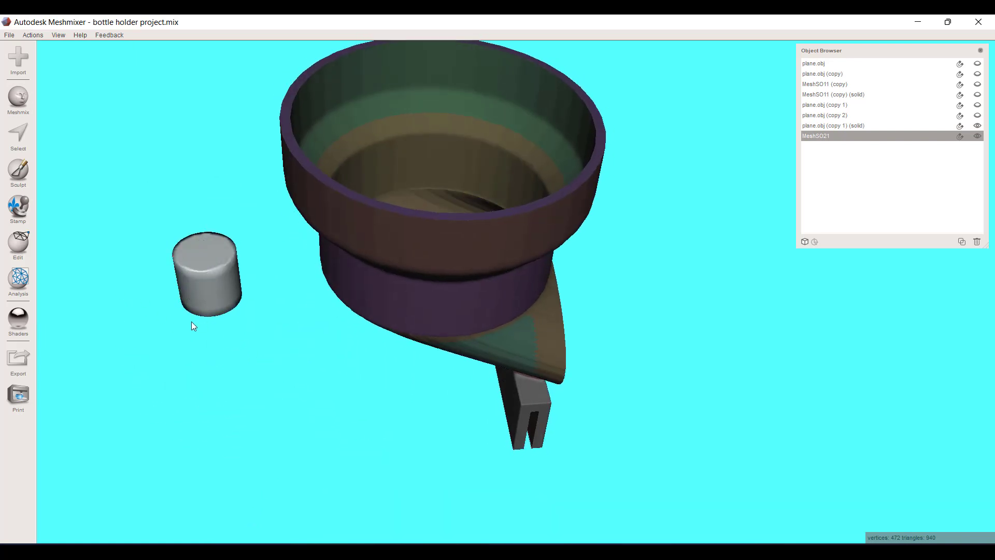
key(ctrl+t)
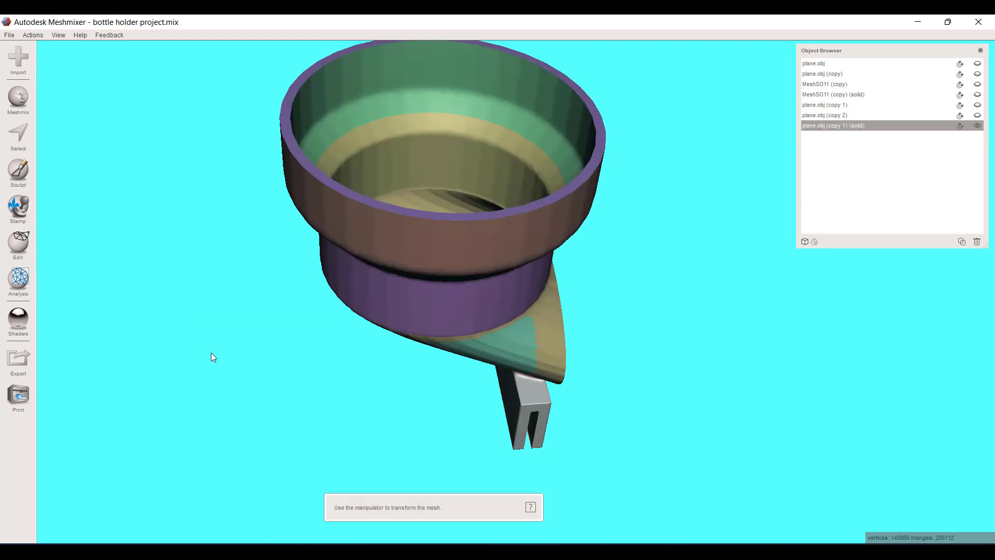
- Check the hidden objects one by one, show MeshSO11 (copy), the stepped bottle model, and make it the active object
right_drag(211, 355, 528, 114)
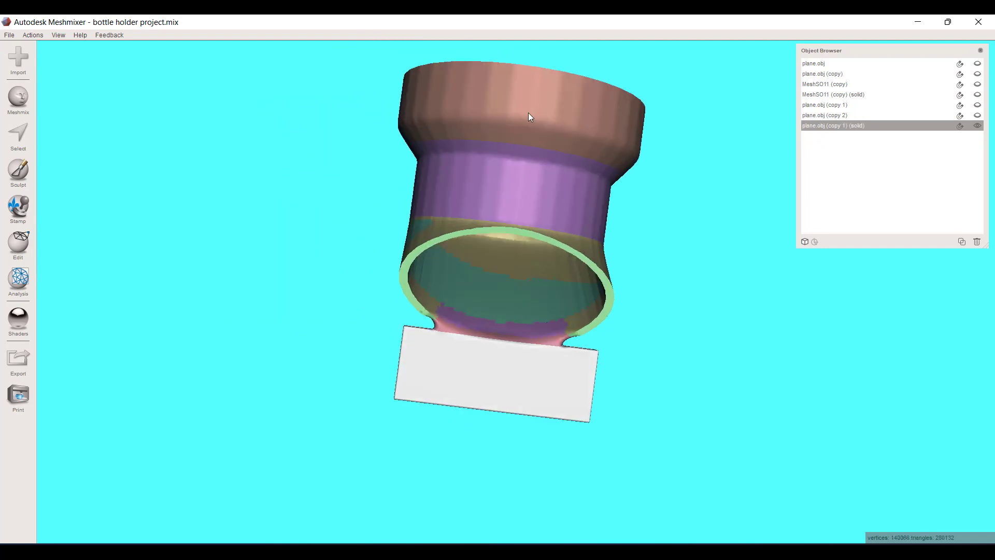
click(978, 74)
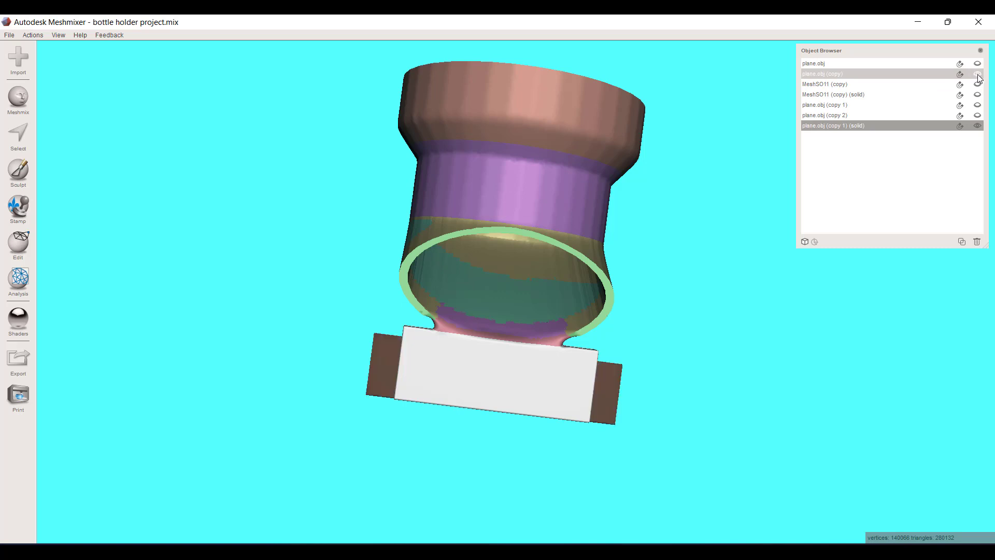
click(978, 74)
click(978, 64)
click(978, 64)
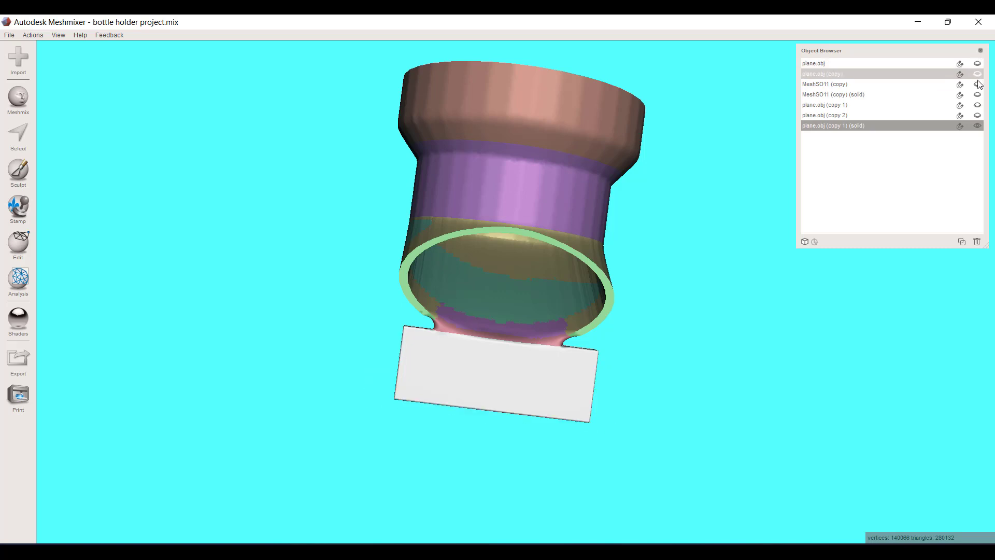
click(978, 95)
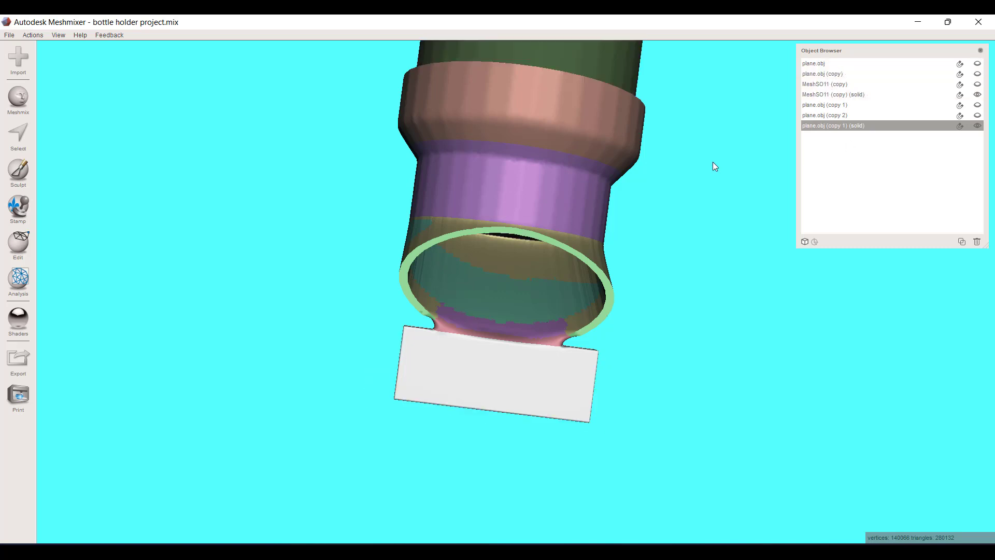
click(978, 95)
click(978, 84)
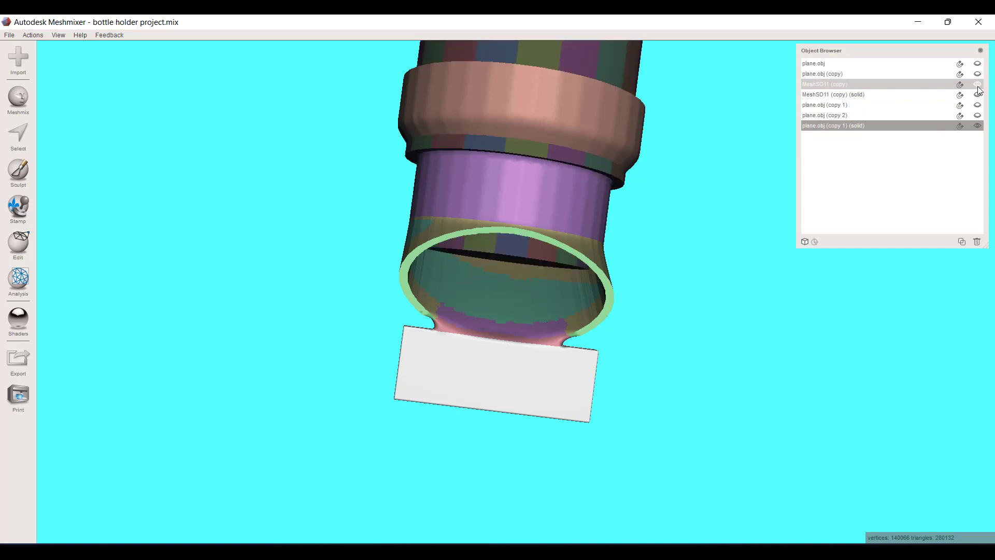
middle_drag(599, 168, 501, 289)
right_drag(500, 285, 498, 317)
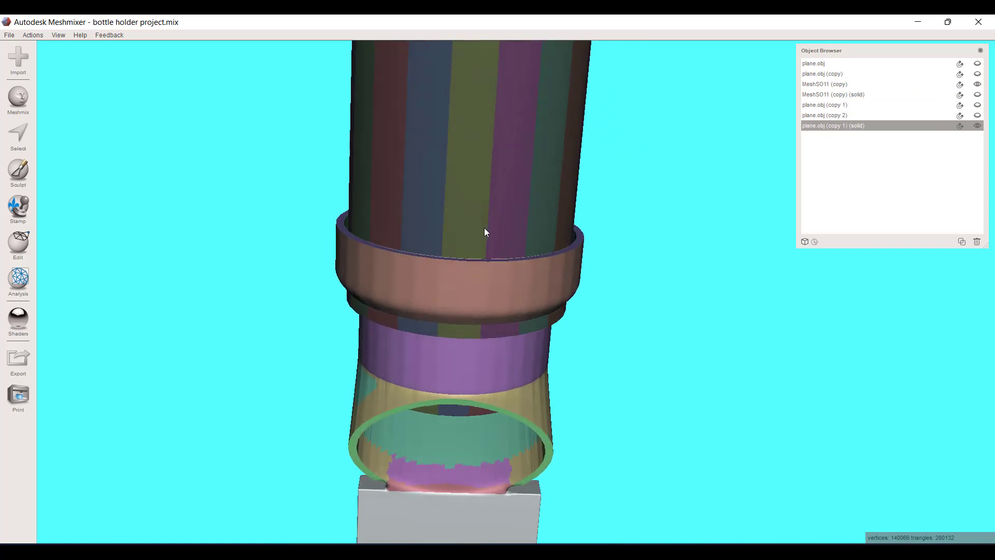
click(484, 228)
scroll(425, 254, up, 3)
scroll(424, 304, down, 4)
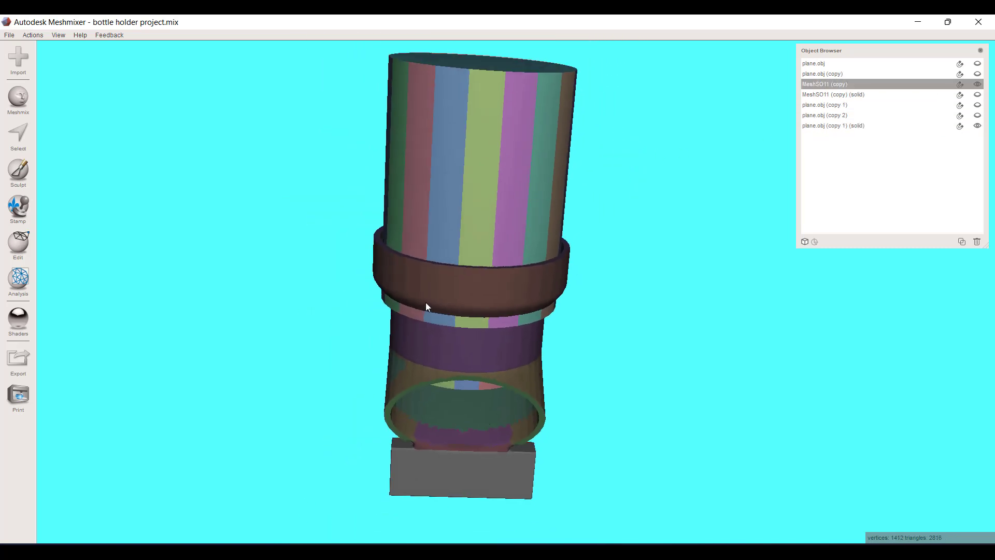
- Show the mesh wireframe and duplicate the stepped bottle model
key(w)
right_drag(425, 303, 396, 243)
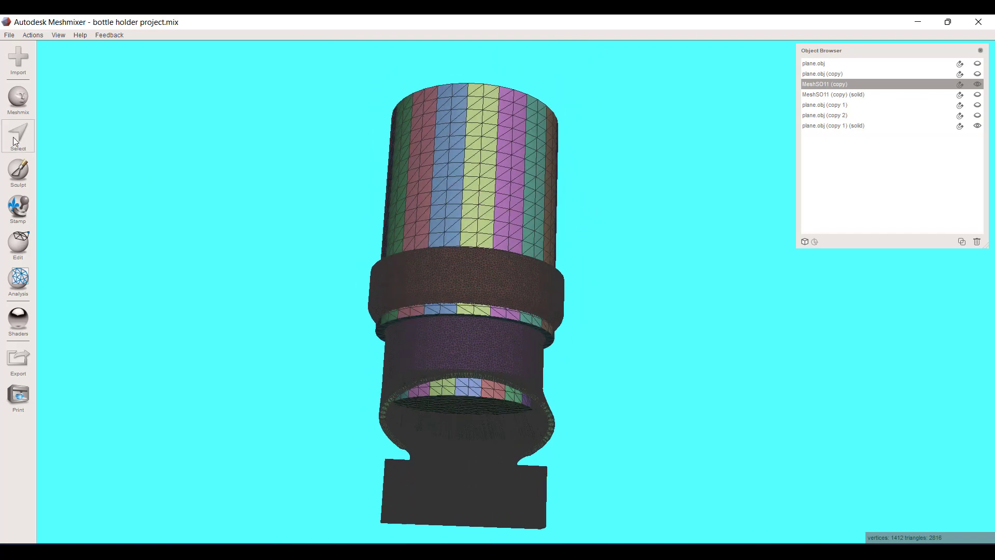
click(18, 243)
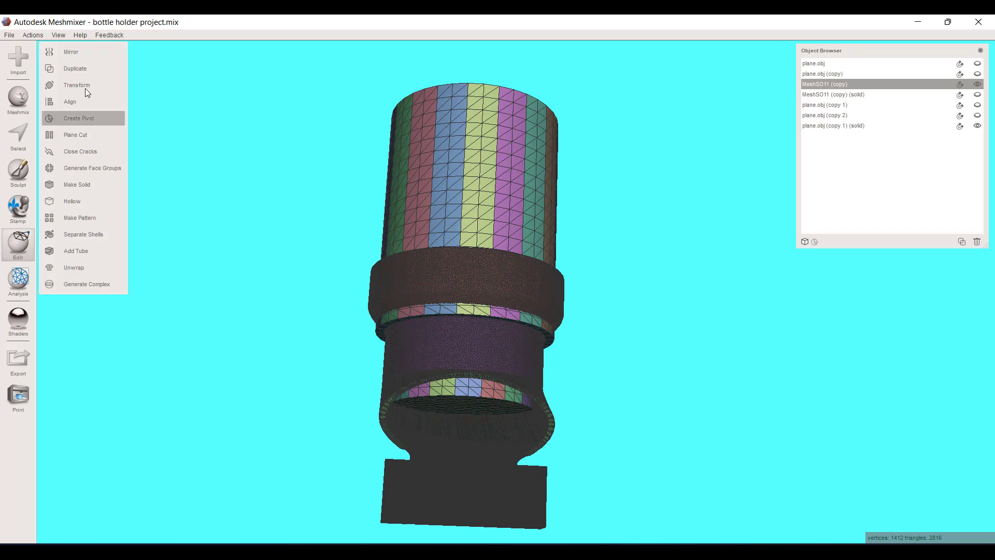
click(92, 71)
click(836, 165)
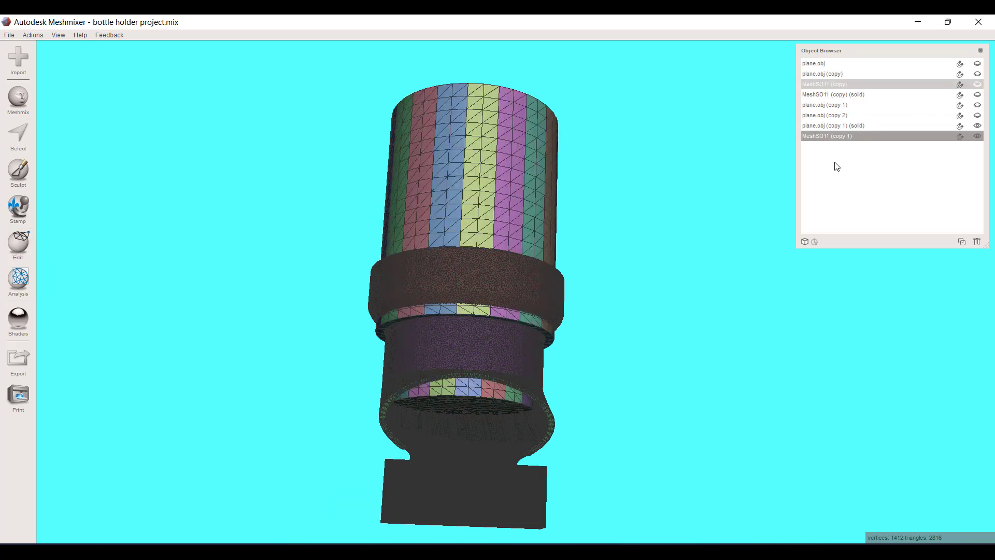
- Select the narrow lower cylinder of the duplicated bottle, invert the selection and delete the rest of the mesh
scroll(422, 252, up, 4)
right_drag(428, 369, 426, 326)
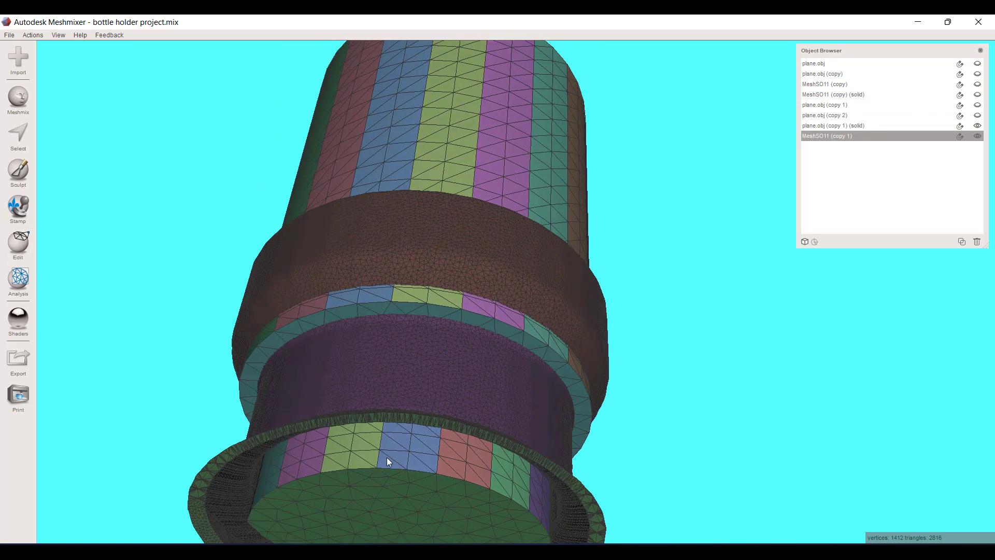
click(17, 136)
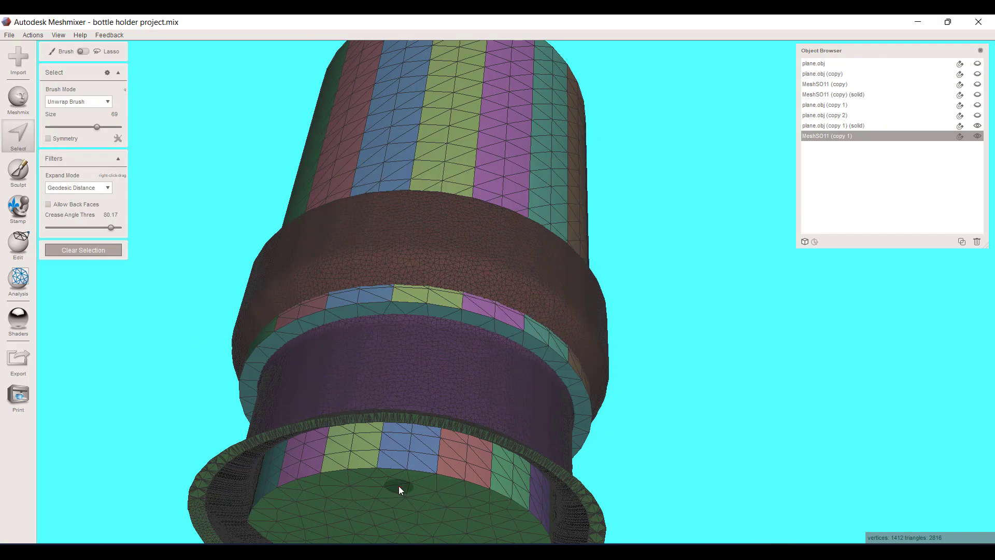
click(399, 486)
key(e)
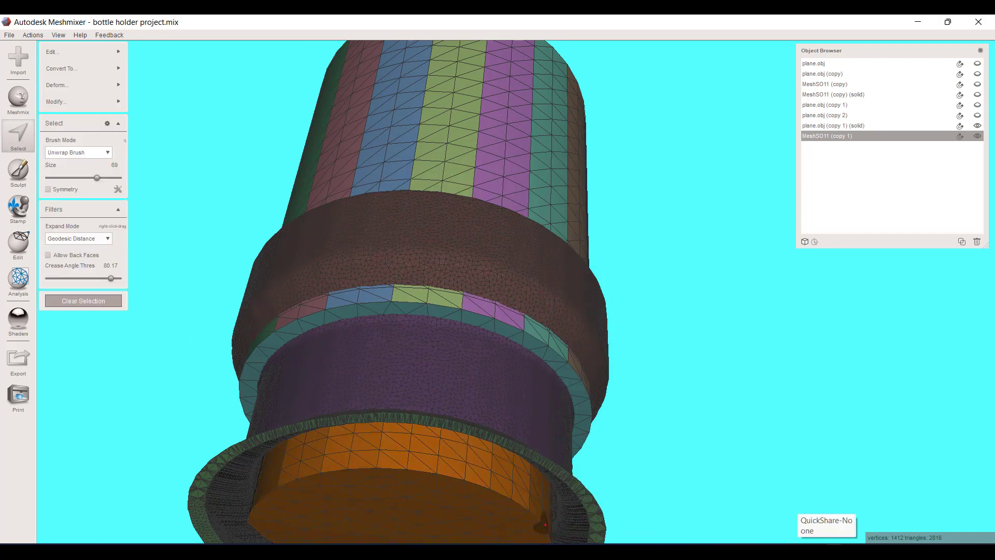
key(i)
key(Delete)
mouse_move(544, 440)
right_down()
mouse_move(603, 470)
mouse_move(499, 496)
mouse_move(466, 354)
mouse_move(366, 421)
mouse_move(341, 354)
mouse_move(348, 375)
right_up()
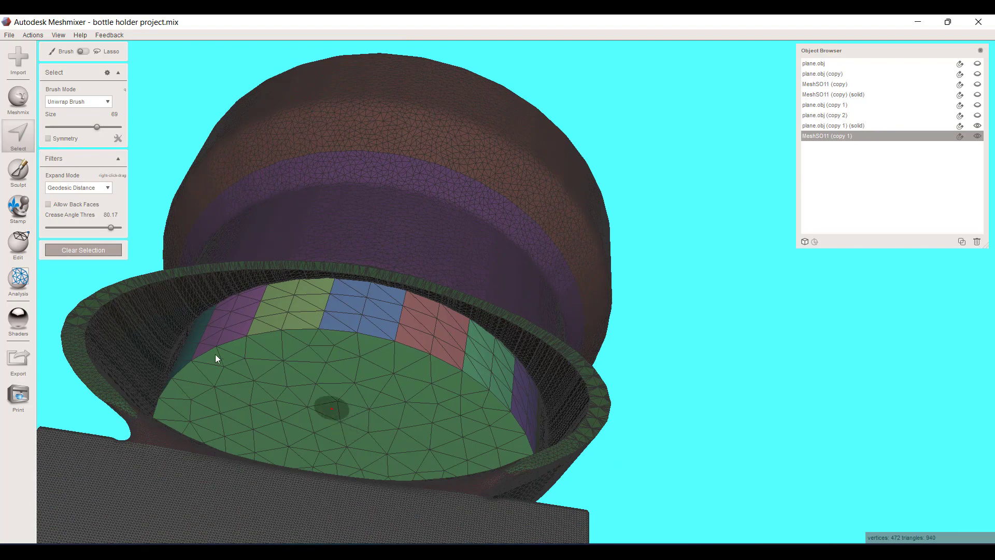
- Transform the remaining cylinder by about -34.35 mm in Z and -9.7 mm in Y, widening it to about 71.13 mm in X
click(107, 254)
key(t)
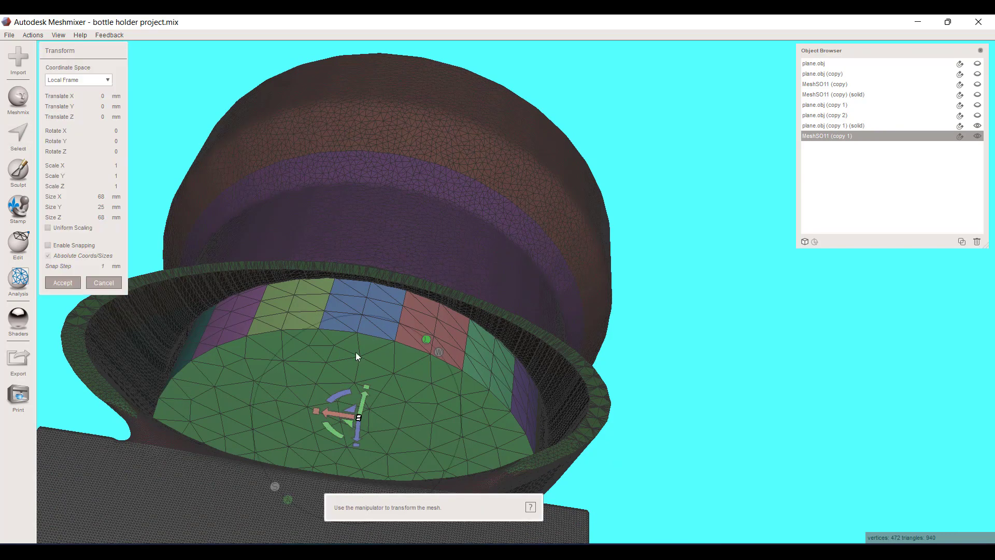
right_drag(377, 397, 341, 467)
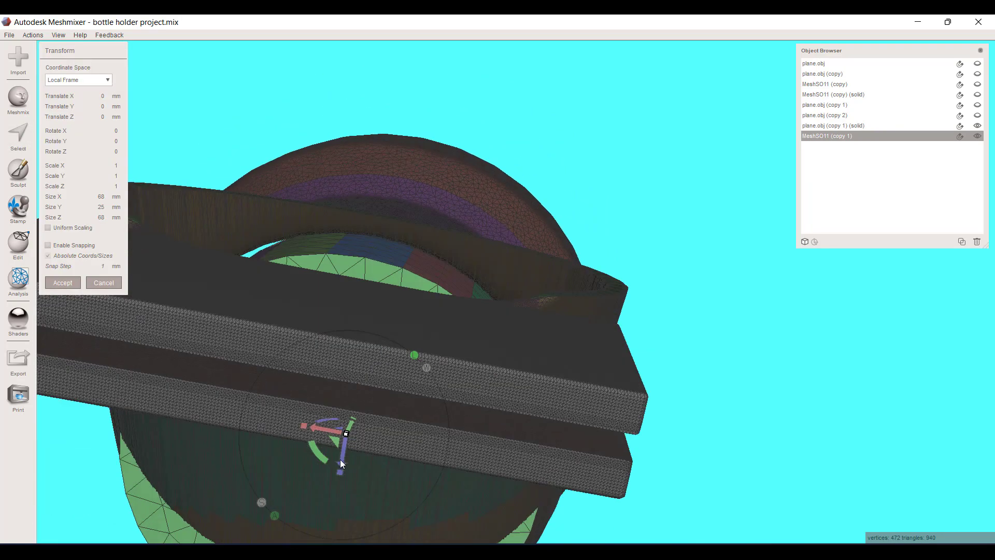
drag(341, 463, 394, 272)
right_drag(394, 272, 378, 406)
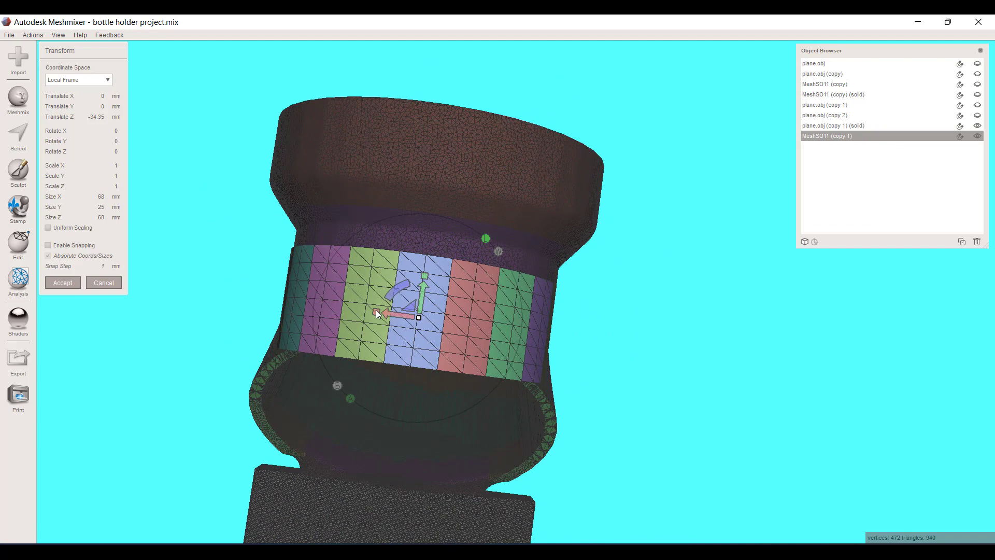
drag(378, 313, 418, 349)
- Adjust the cylinder's Z translation to about -40.42 mm and its X size to about 67.08 mm, and accept the transform
scroll(424, 452, up, 5)
middle_drag(424, 454, 472, 368)
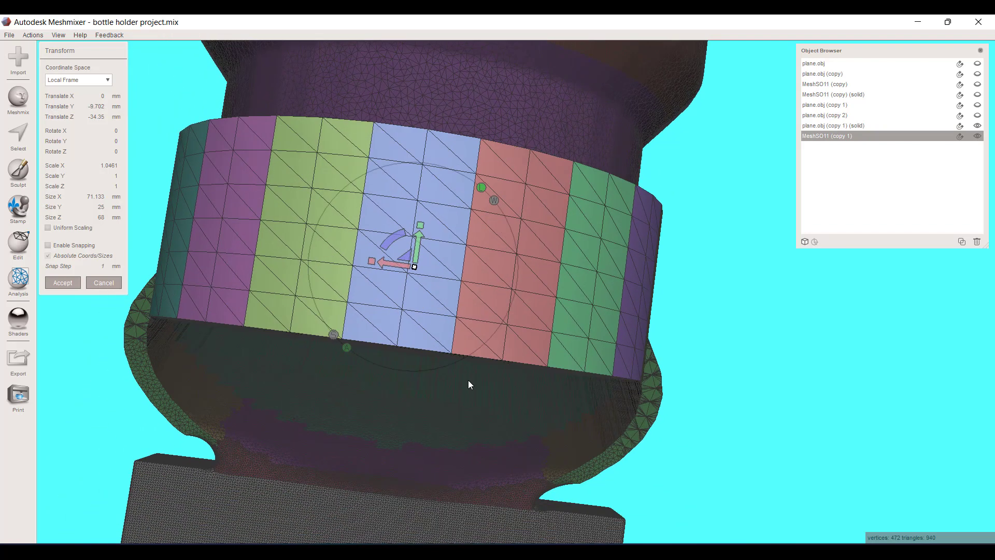
scroll(466, 389, up, 6)
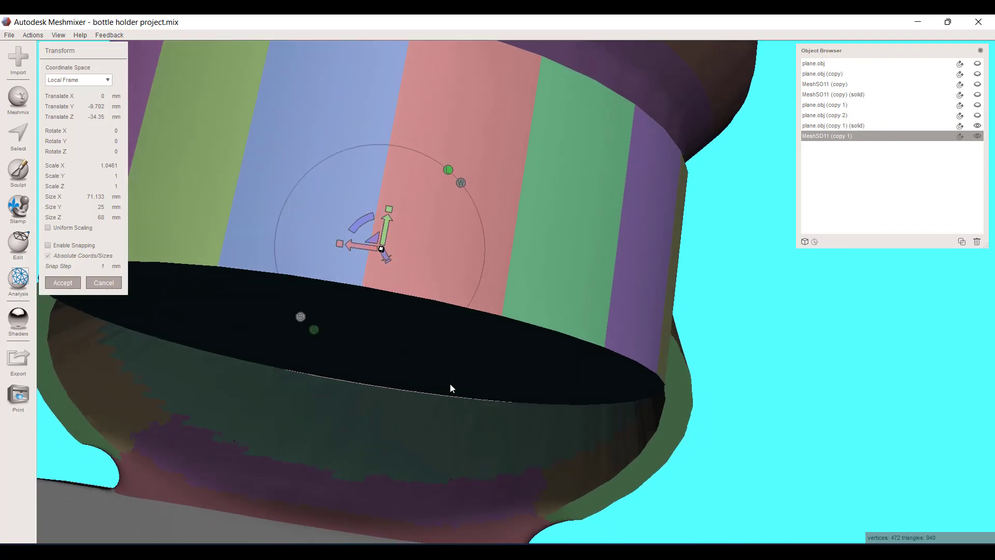
scroll(450, 384, down, 6)
right_drag(448, 387, 452, 260)
drag(433, 265, 438, 239)
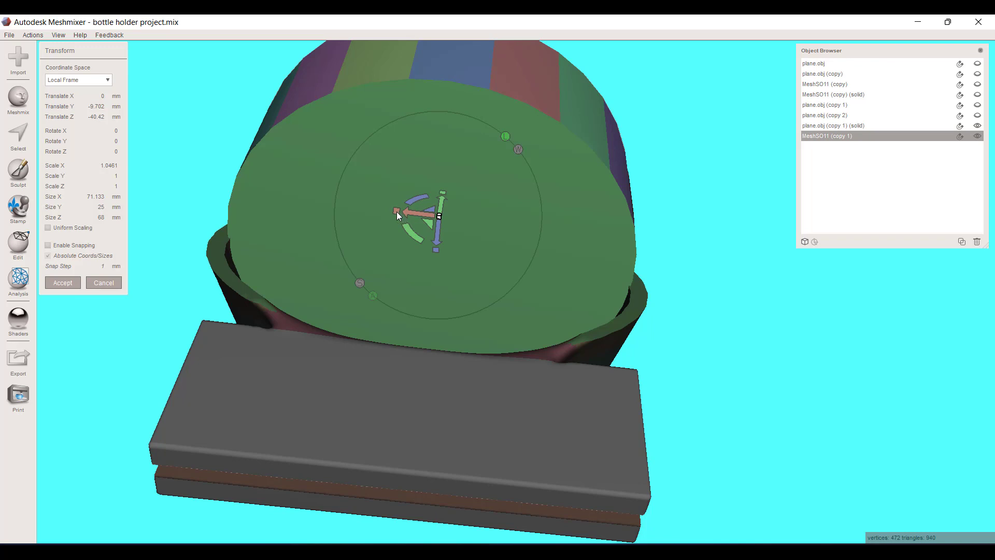
drag(396, 211, 400, 210)
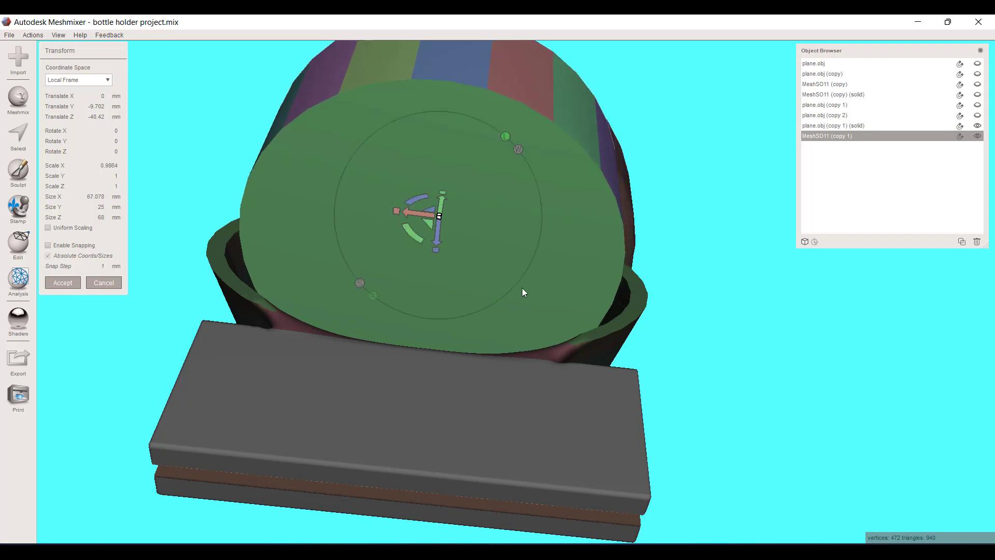
right_drag(522, 291, 648, 430)
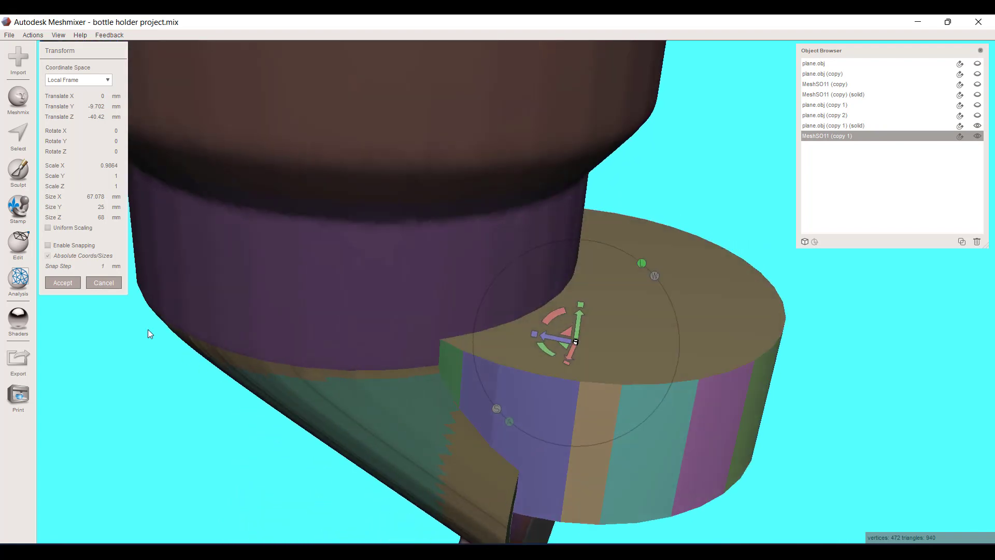
click(62, 282)
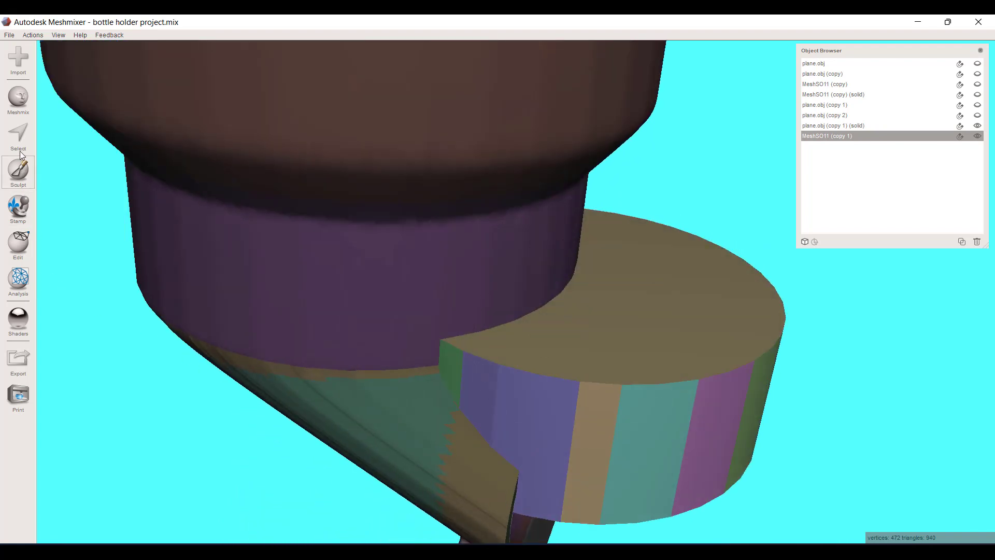
- Extrude the cutter cylinder's upper face by an offset of 25 mm and accept the extrusion
double_click(643, 328)
right_drag(546, 403, 574, 373)
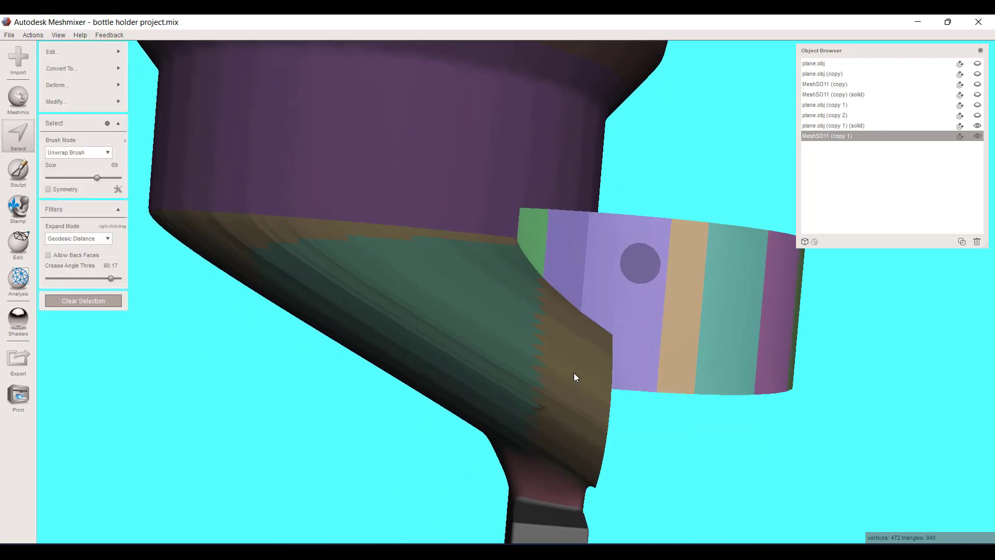
key(d)
right_drag(229, 256, 273, 312)
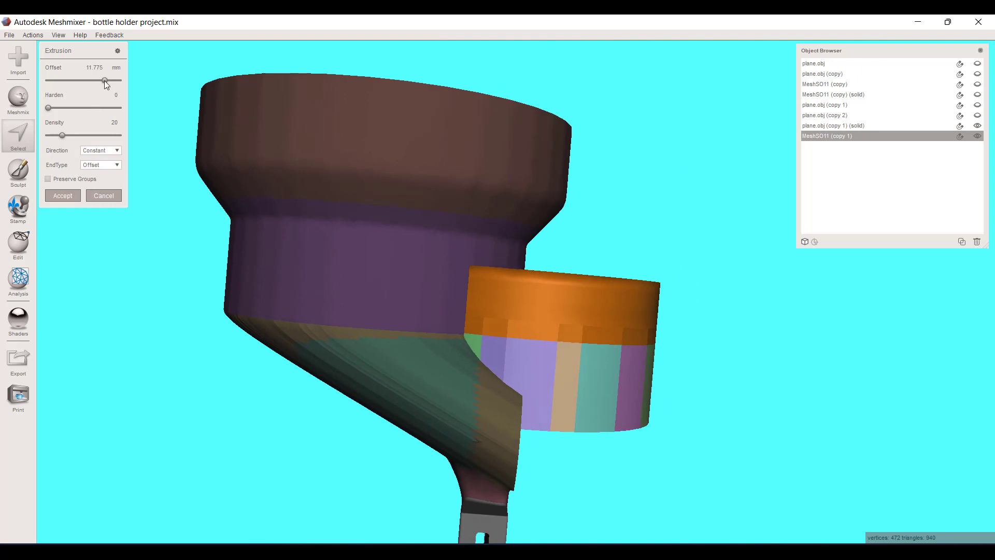
drag(105, 80, 136, 80)
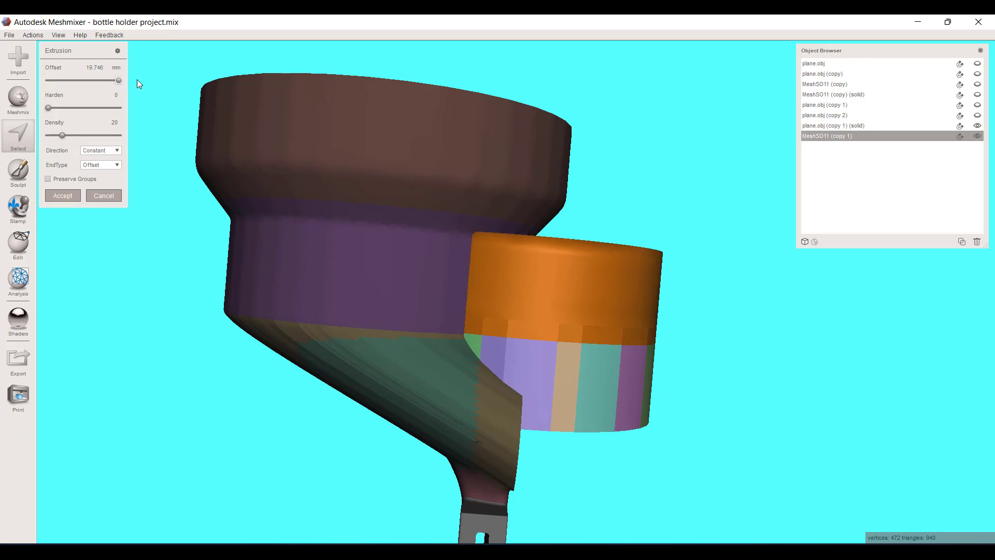
click(95, 68)
text(25)
key(Return)
scroll(430, 421, up, 3)
right_drag(431, 421, 154, 268)
scroll(338, 438, down, 4)
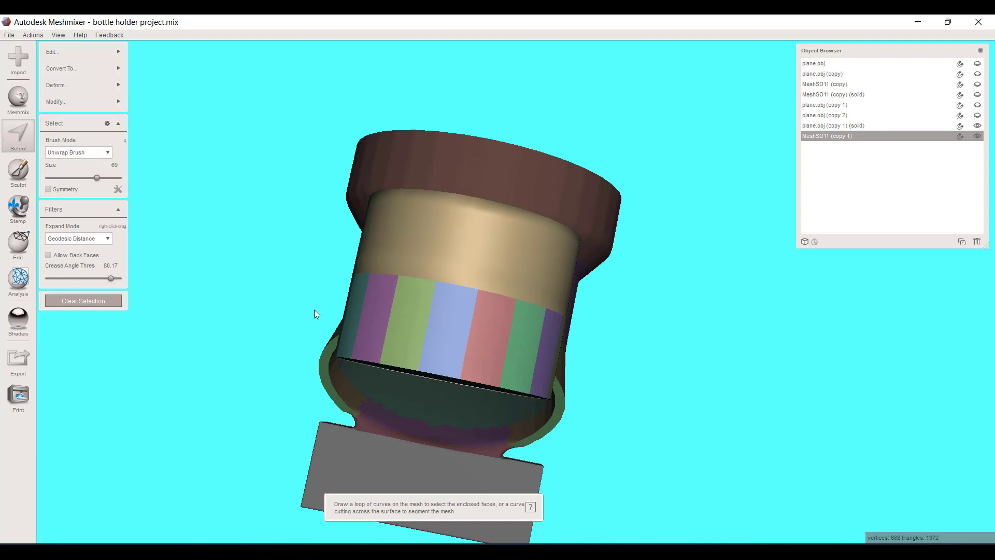
- Convert the extended cutter cylinder into a solid with Make Solid, and hide the mesh wireframe
key(w)
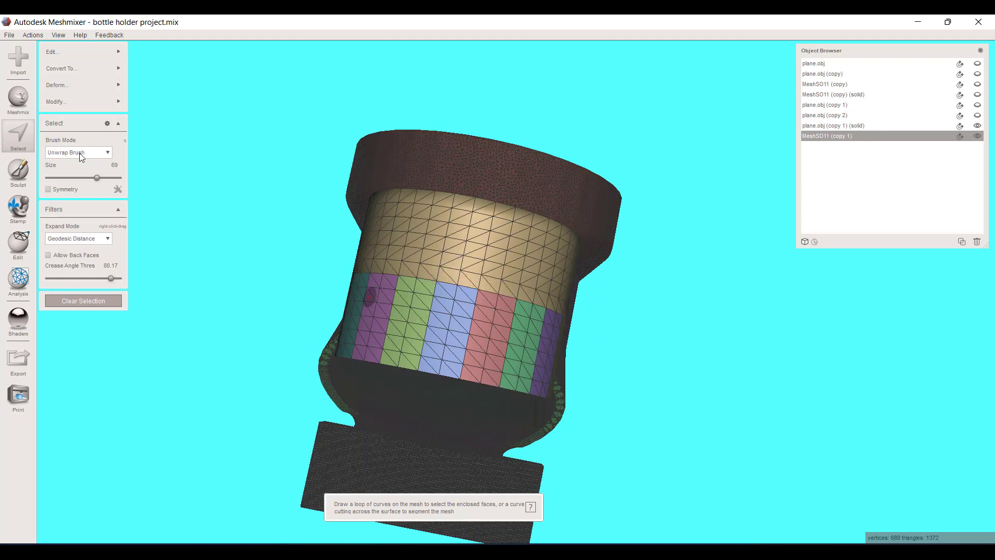
click(80, 101)
click(19, 251)
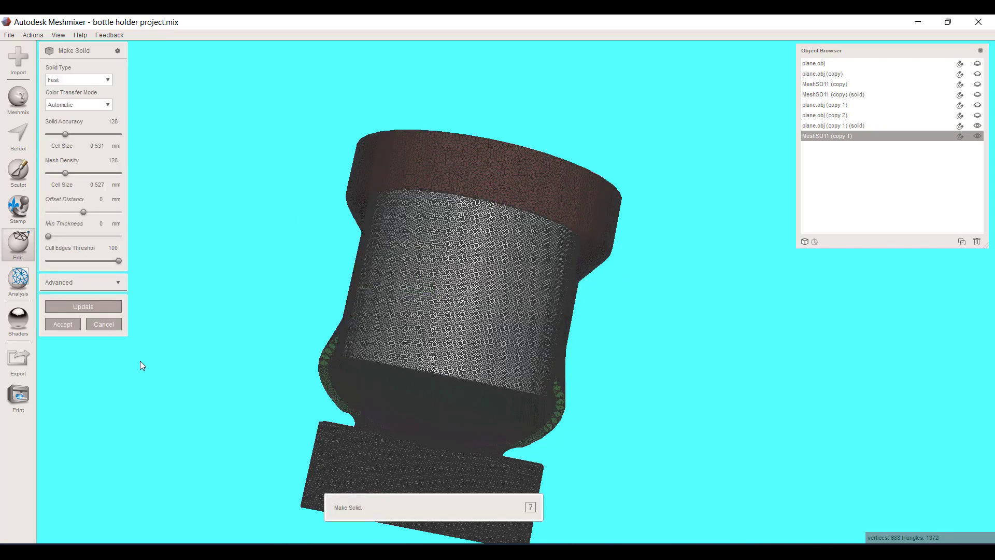
mouse_move(477, 309)
right_down()
mouse_move(534, 288)
mouse_move(615, 331)
mouse_move(617, 354)
right_up()
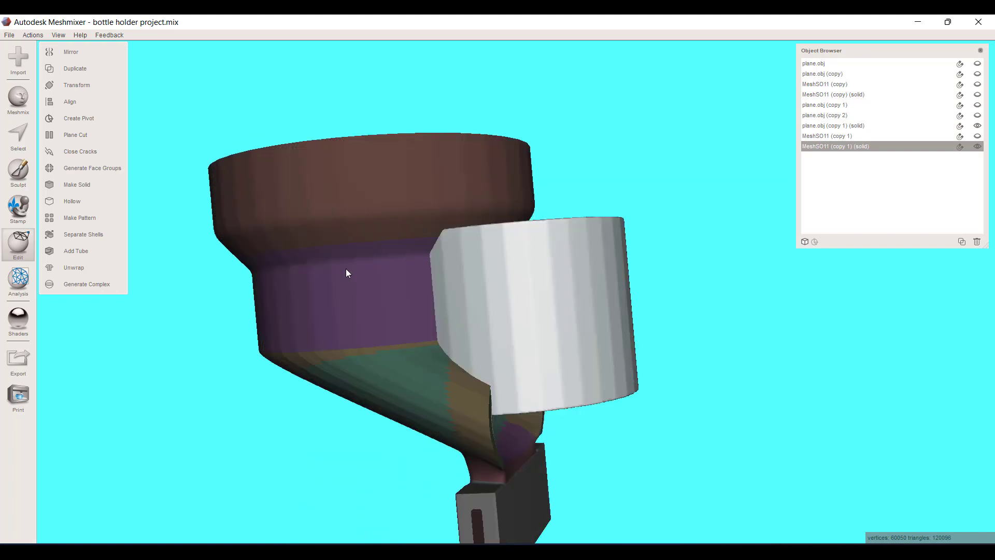
- Try to subtract the solid cylinder from the bottle holder with a Boolean Difference
shift+click(346, 267)
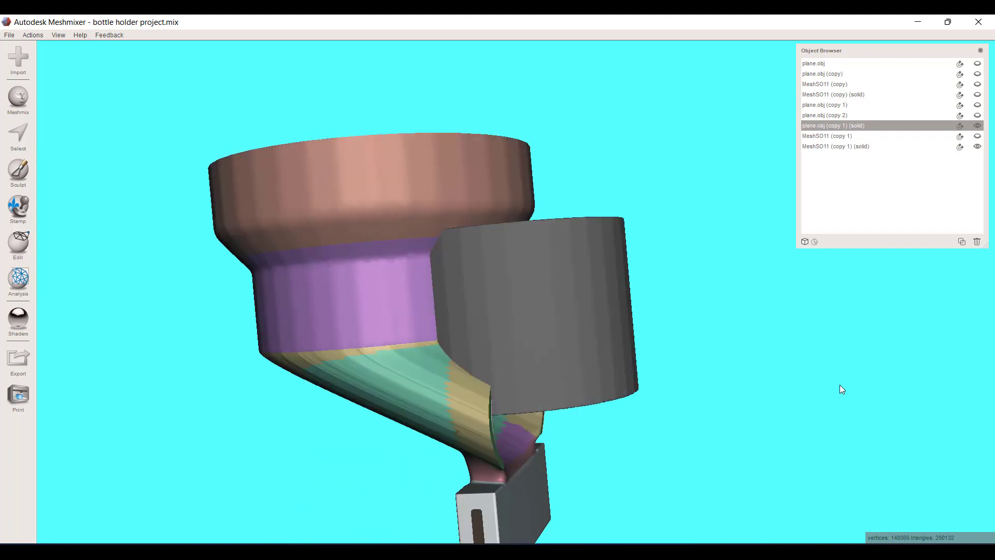
shift+click(844, 146)
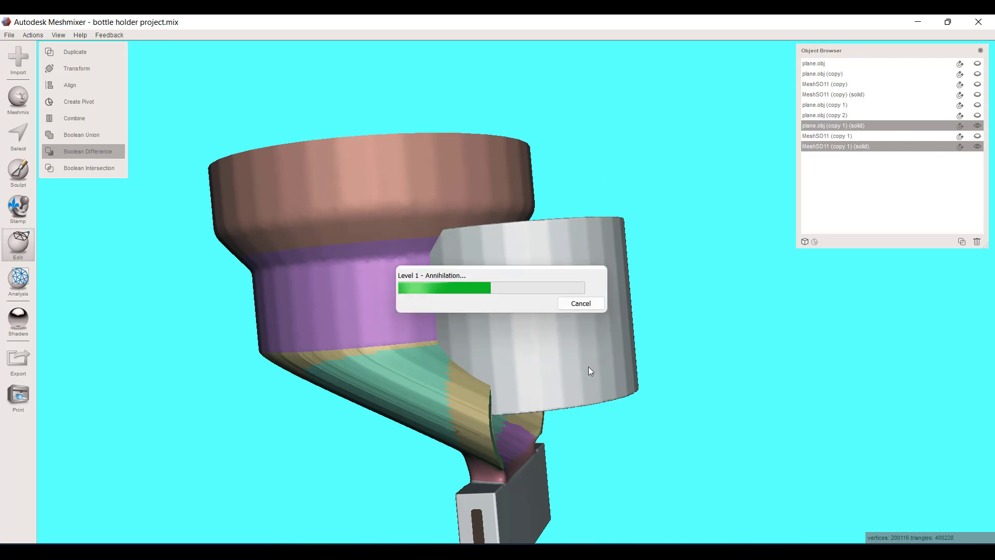
right_drag(481, 365, 462, 385)
scroll(472, 386, up, 5)
scroll(469, 387, down, 5)
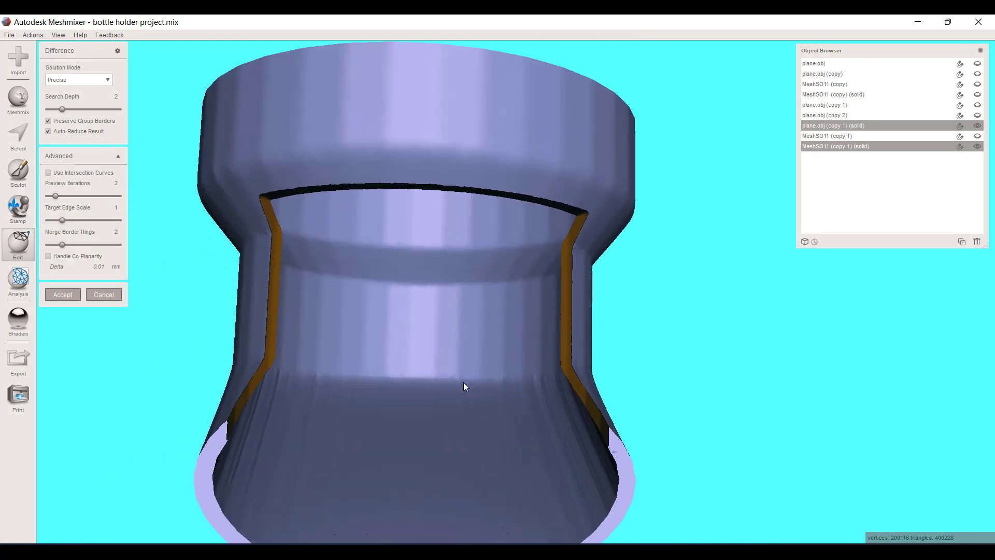
right_drag(440, 344, 257, 365)
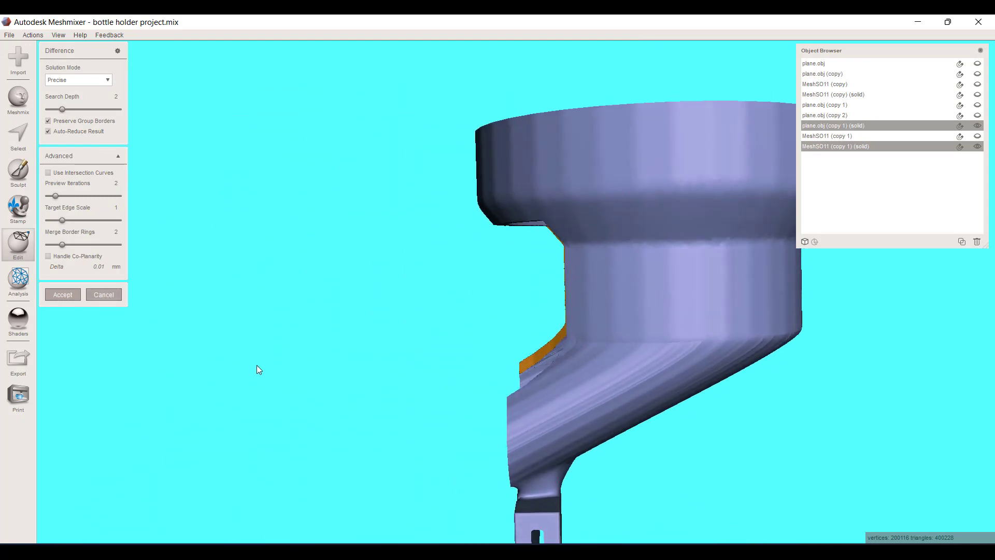
right_drag(218, 312, 189, 294)
click(103, 294)
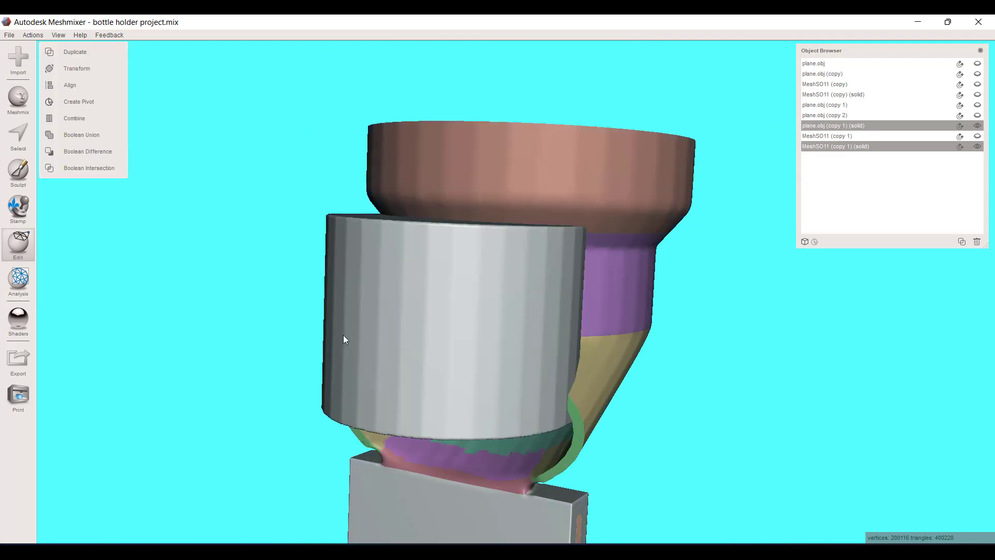
- Stretch the solid cylinder along Z so it reaches deeper into the holder's interior, and accept the transform
right_drag(466, 340, 456, 491)
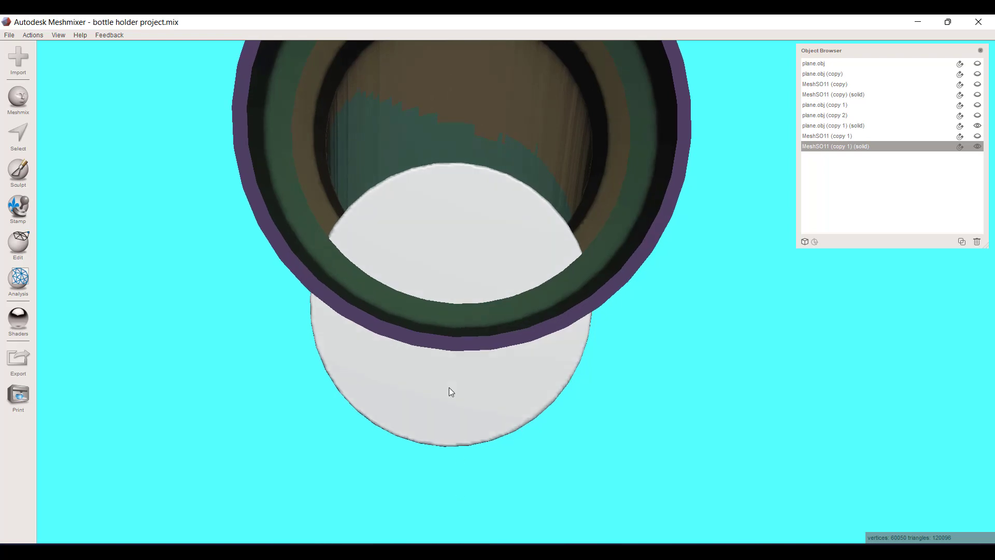
right_drag(449, 389, 348, 245)
key(t)
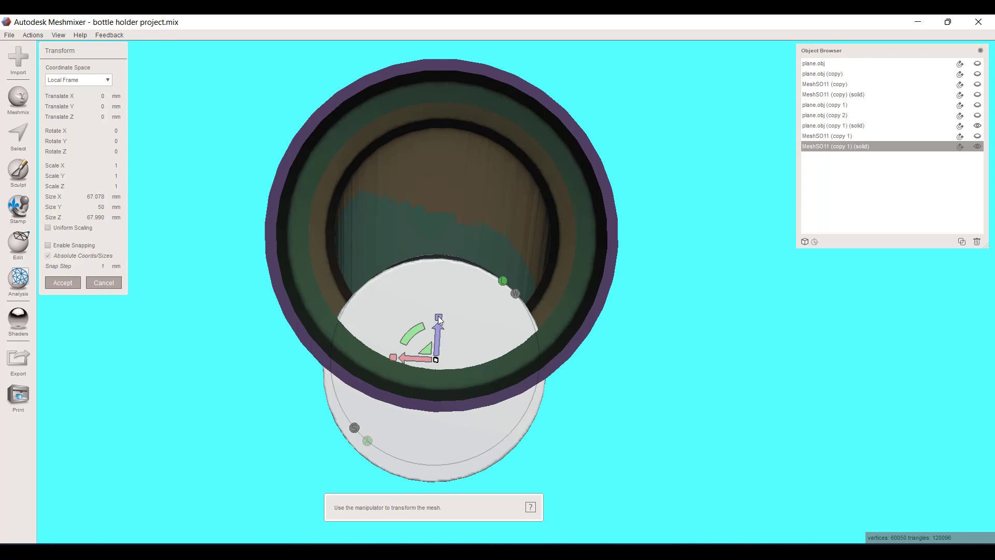
drag(438, 317, 441, 294)
right_drag(441, 294, 195, 259)
click(62, 283)
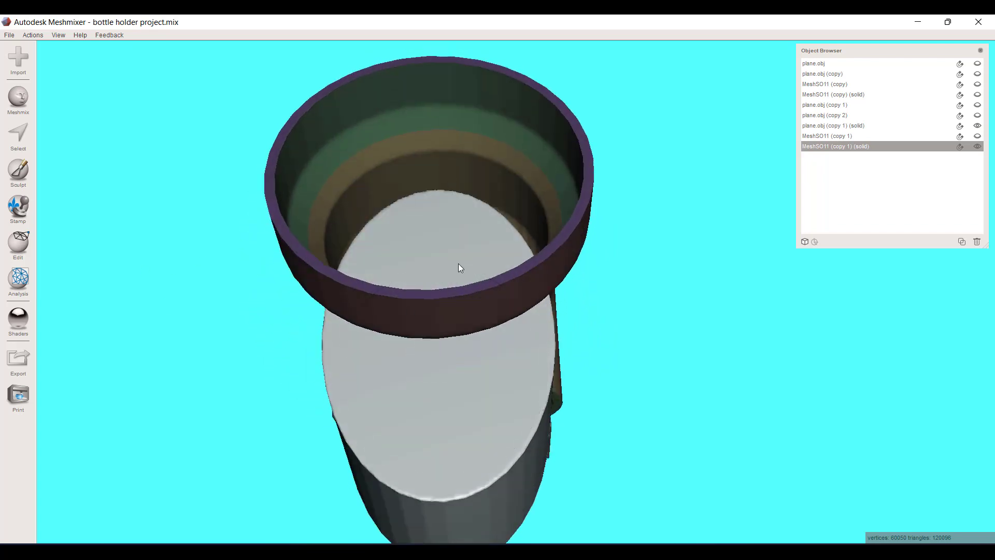
- Try to subtract the stretched cylinder from the bottle holder with a Boolean Difference
click(486, 188)
shift+click(876, 147)
click(87, 151)
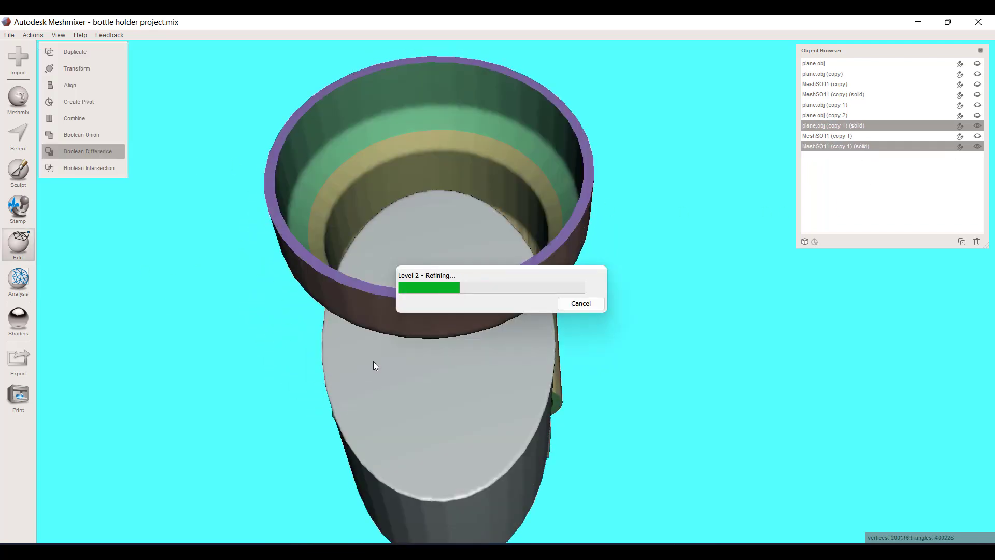
right_drag(372, 335, 474, 363)
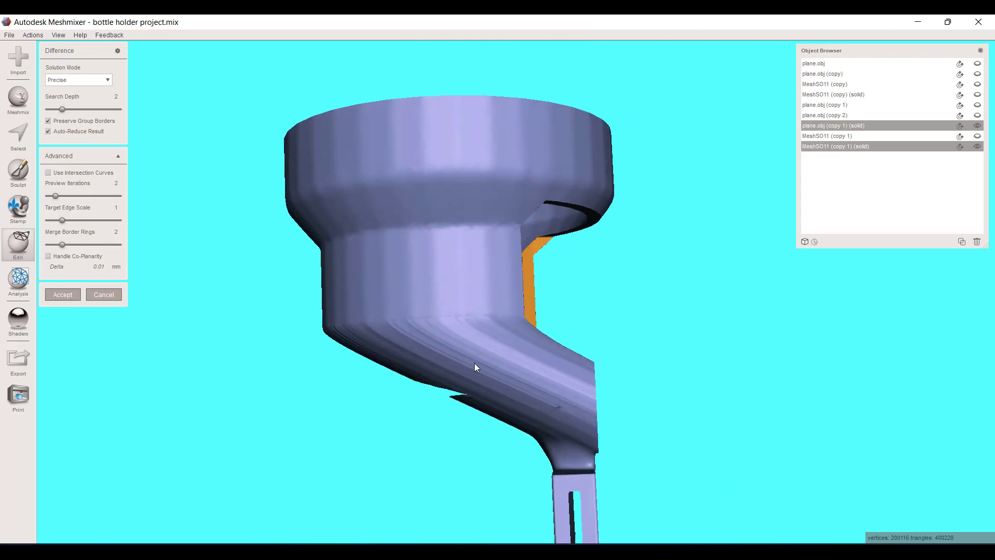
click(104, 295)
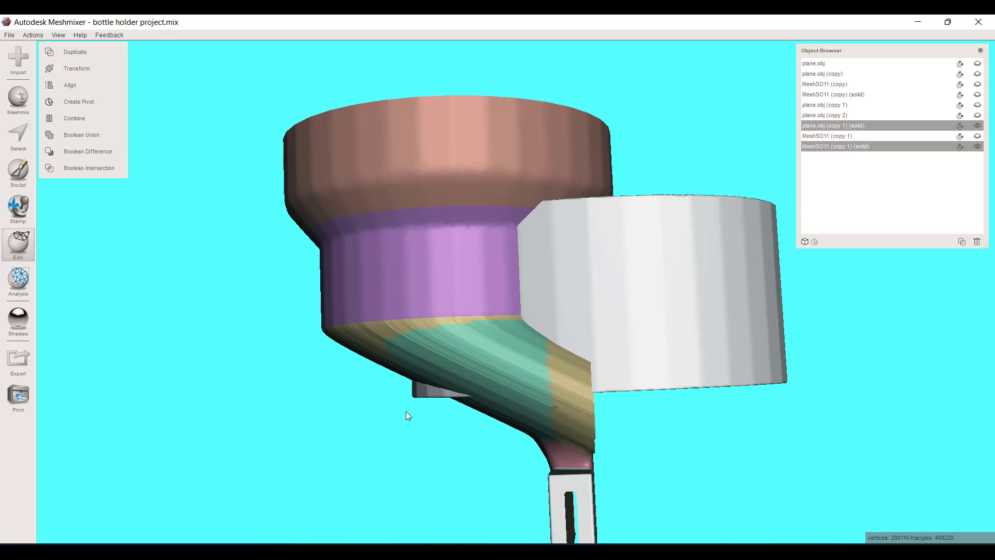
- Apply the transparent shader to the bottle holder to expose where the cylinder crosses its sloped wall
click(396, 277)
click(12, 322)
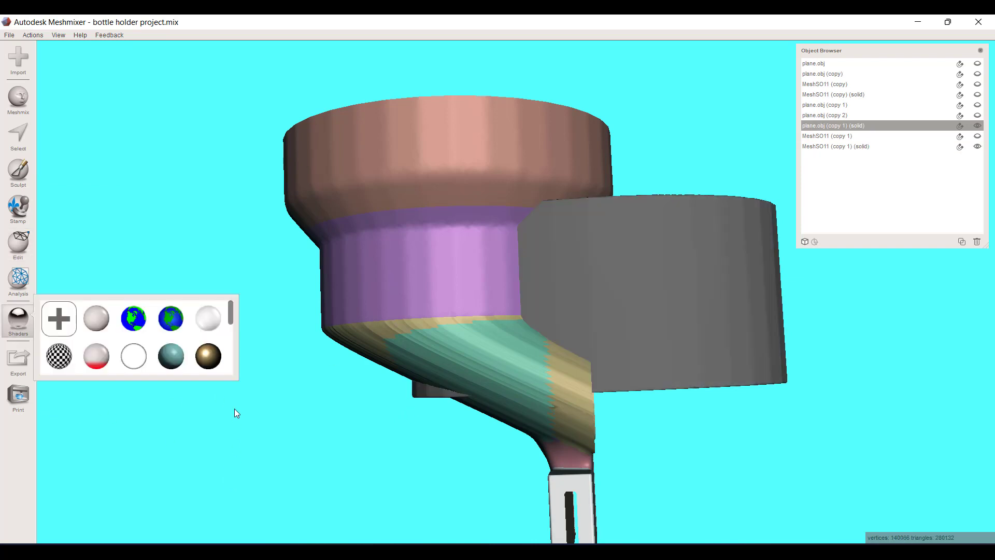
drag(207, 317, 341, 218)
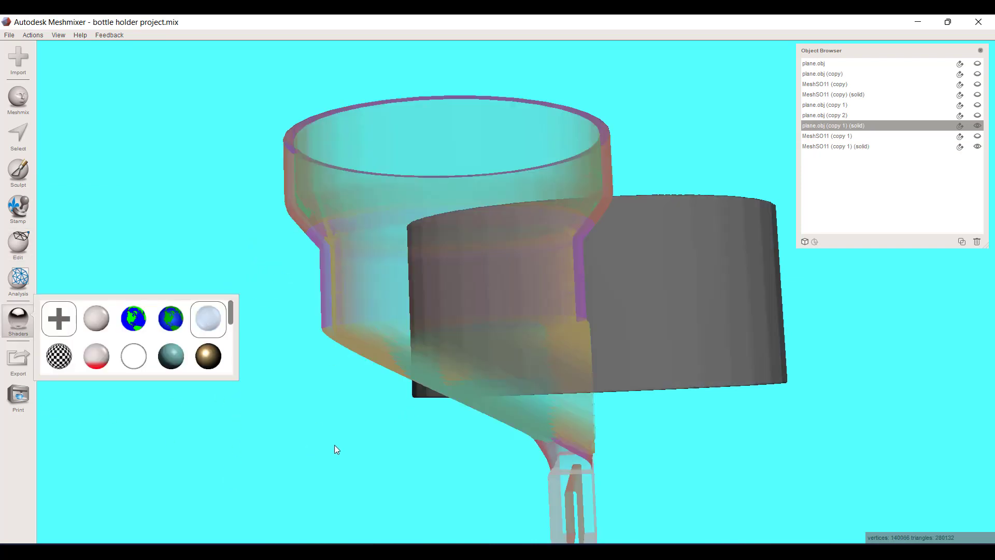
right_drag(380, 418, 389, 410)
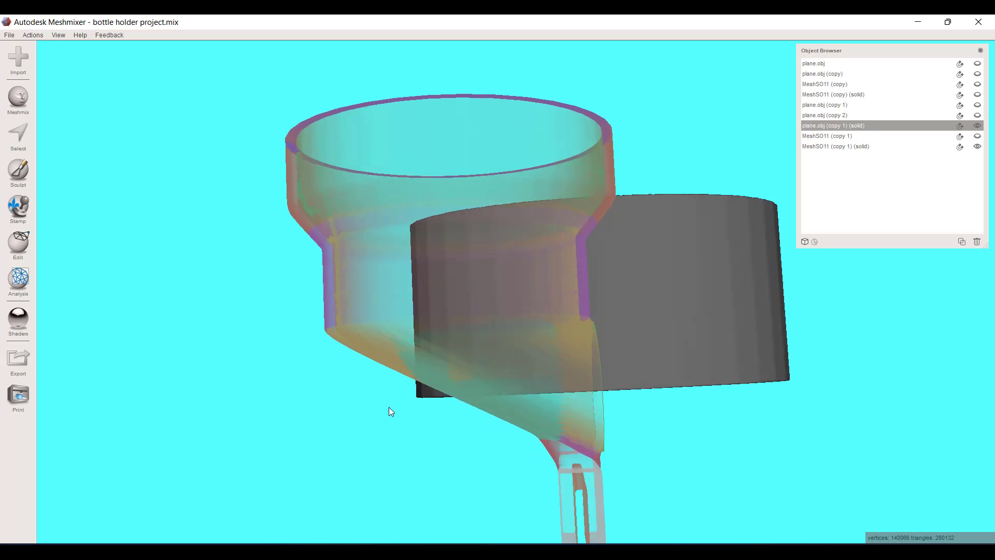
- Plane-cut the cylinder's lower inner corner at a slant following the holder's sloped wall, discarding the part that pokes through
click(632, 351)
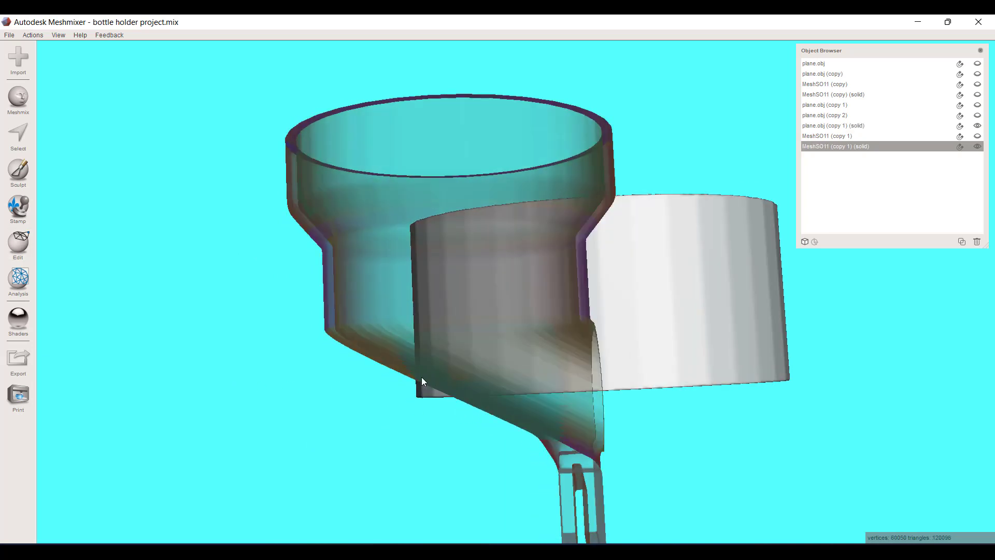
click(18, 242)
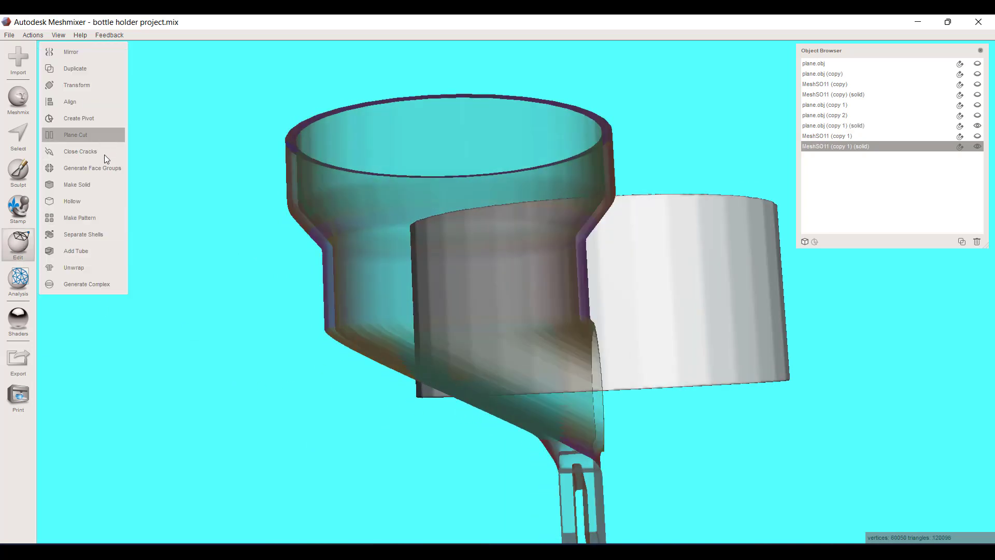
click(62, 135)
drag(623, 278, 632, 296)
drag(608, 287, 564, 353)
right_drag(715, 425, 667, 372)
scroll(405, 381, up, 4)
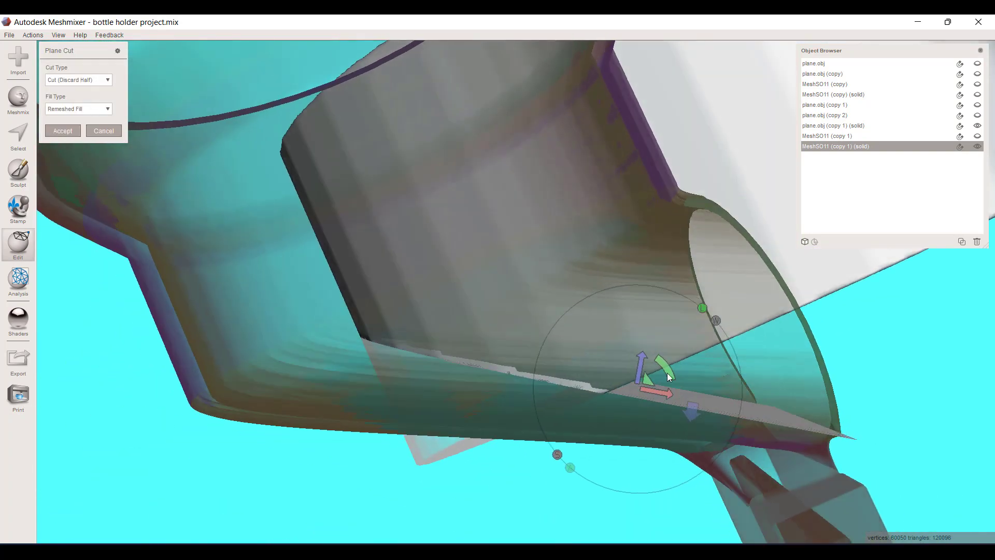
drag(667, 372, 786, 291)
right_drag(563, 430, 557, 406)
click(68, 131)
scroll(687, 375, down, 5)
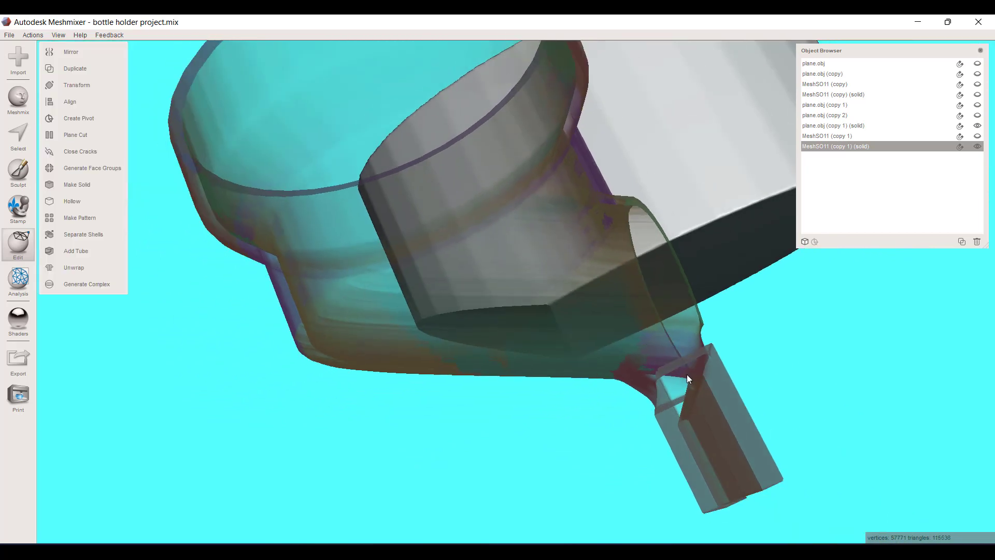
- Restore the opaque default shader on the models
right_drag(688, 375, 612, 413)
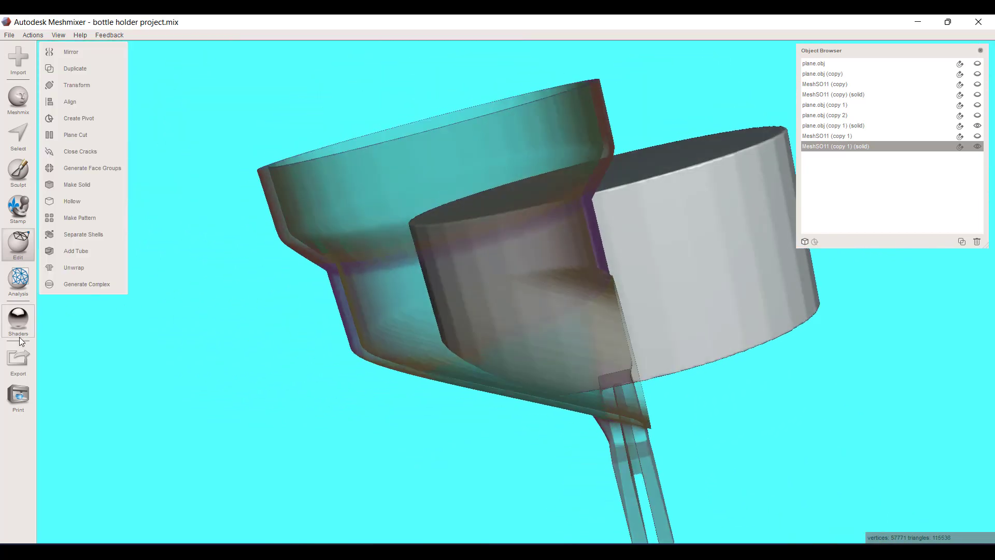
click(20, 321)
click(111, 325)
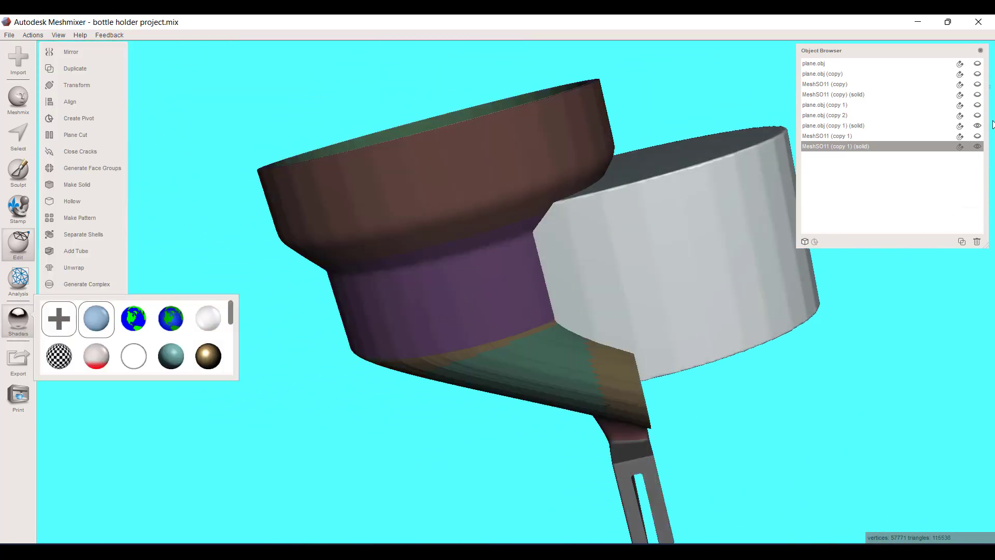
- Subtract the trimmed cylinder from the bottle holder with a Boolean Difference to cut the front opening, and accept the result
shift+click(942, 127)
shift+click(938, 147)
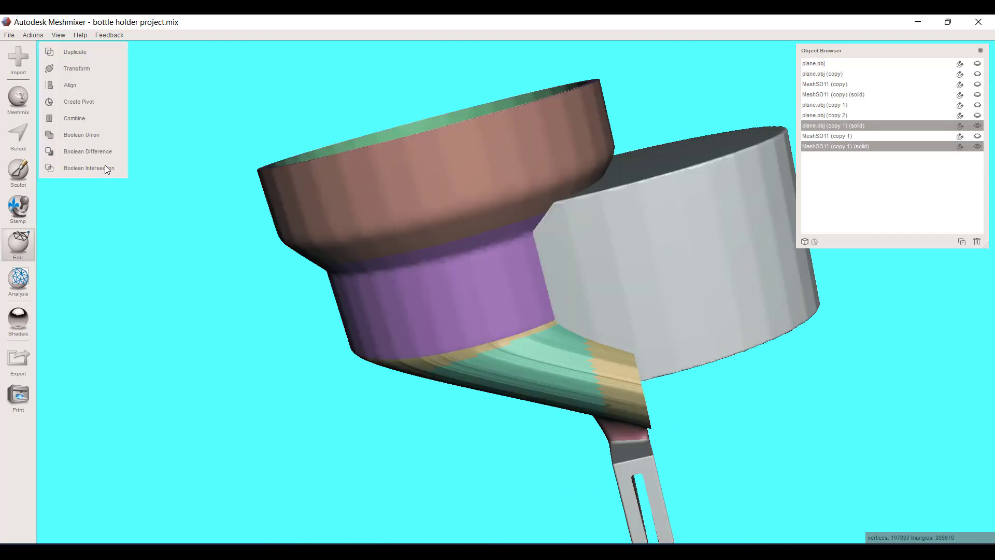
click(99, 152)
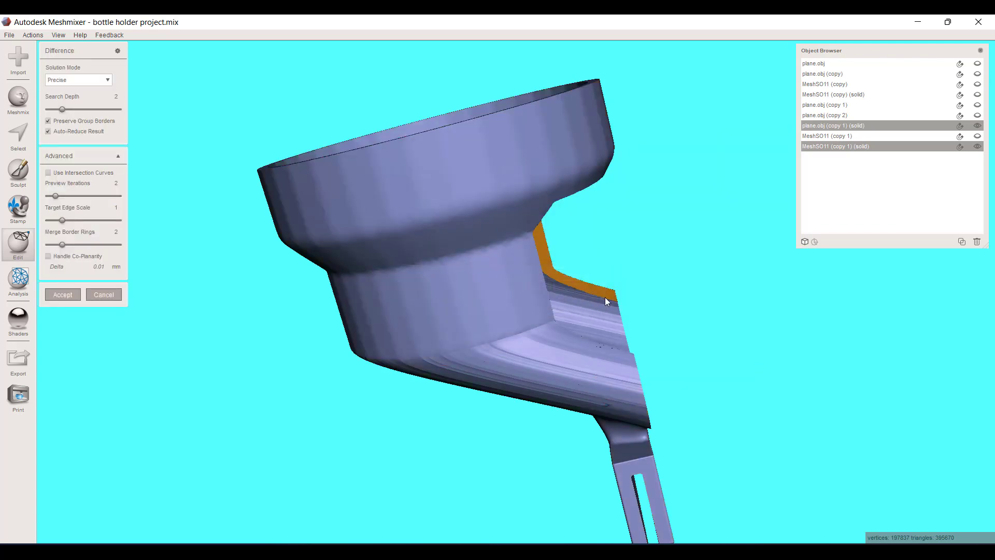
right_drag(605, 297, 443, 353)
scroll(440, 357, up, 5)
middle_drag(440, 357, 509, 247)
scroll(502, 249, up, 4)
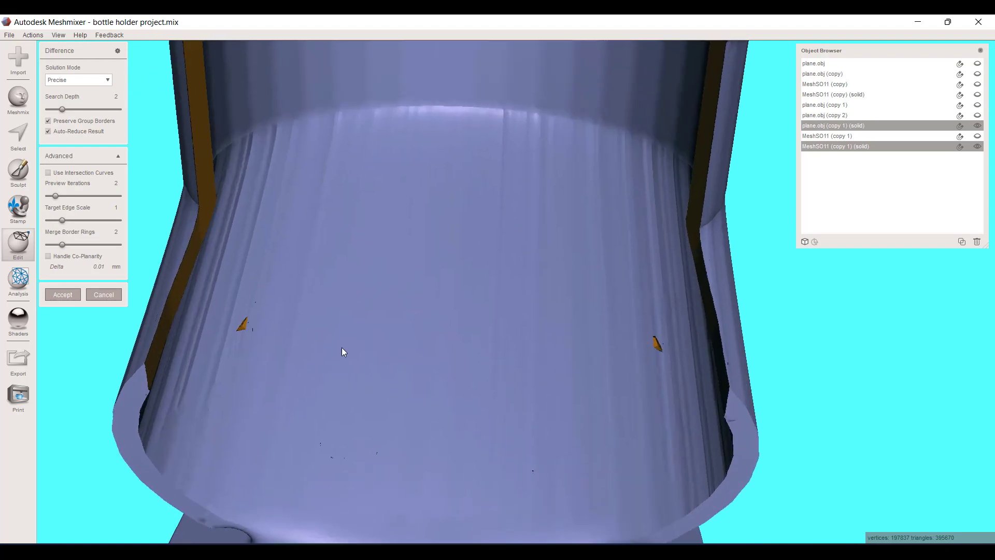
click(73, 299)
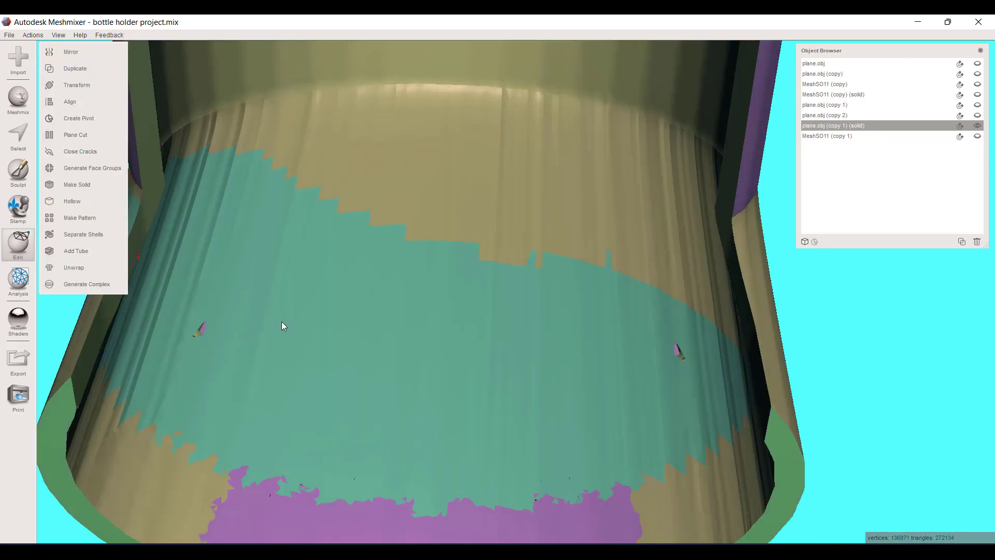
- Select the teal face group on the inner sloped wall, invert the selection, and merge everything outside it into one face group
middle_drag(296, 321, 429, 307)
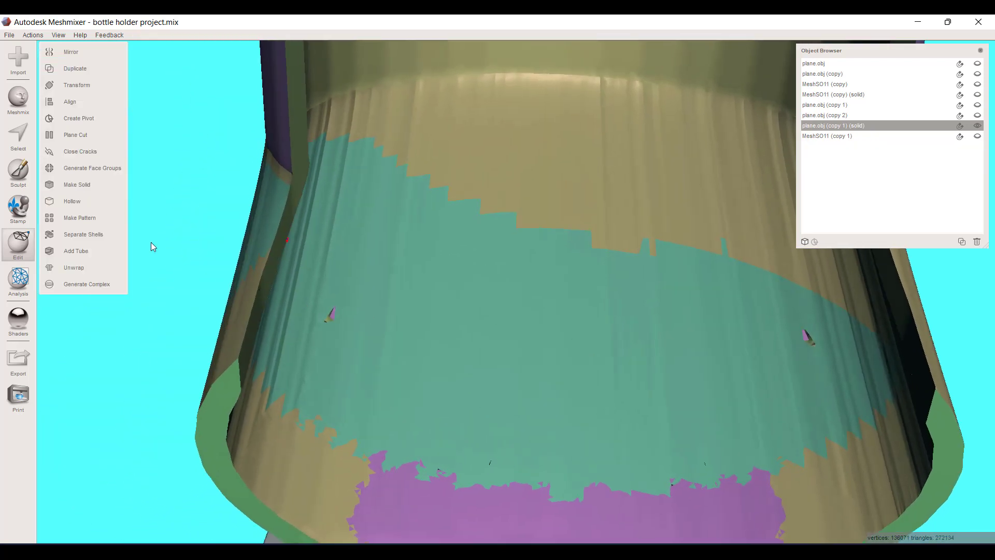
click(21, 137)
scroll(277, 372, up, 3)
right_drag(277, 372, 262, 344)
scroll(264, 344, up, 3)
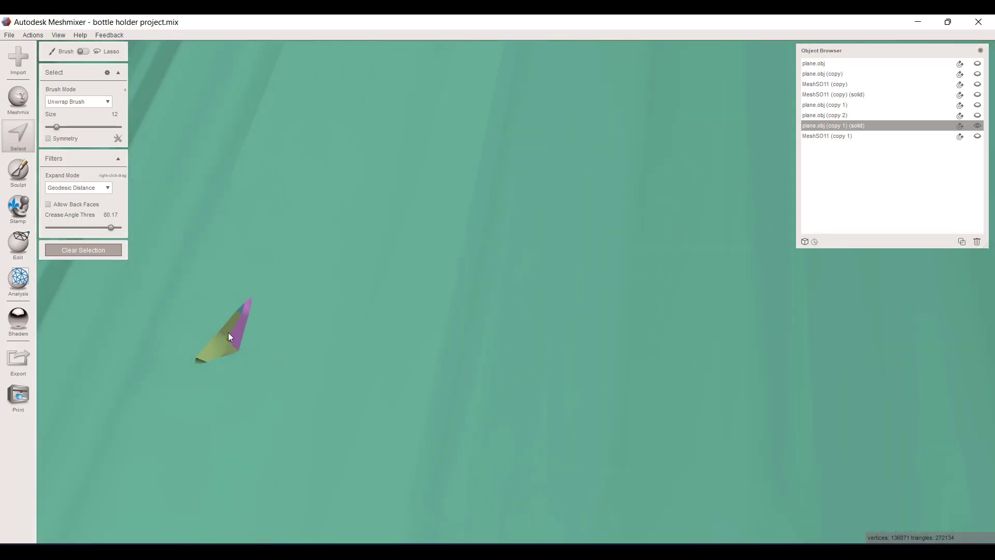
double_click(309, 316)
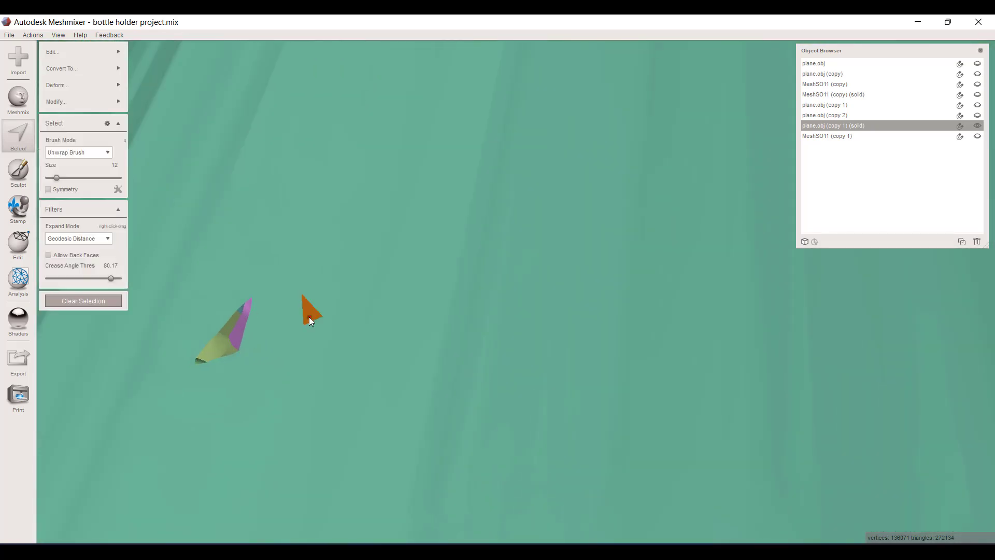
scroll(366, 366, down, 5)
right_drag(432, 338, 473, 327)
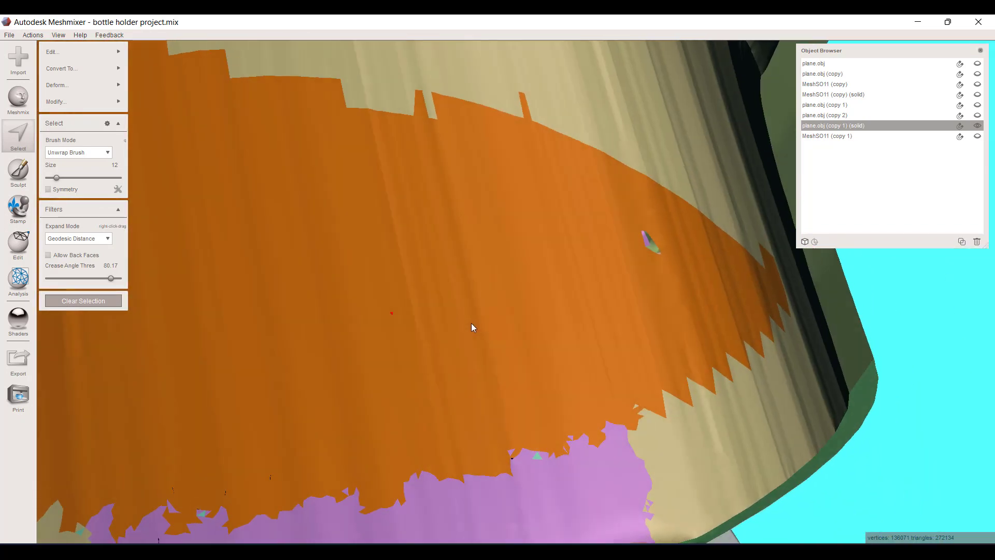
key(i)
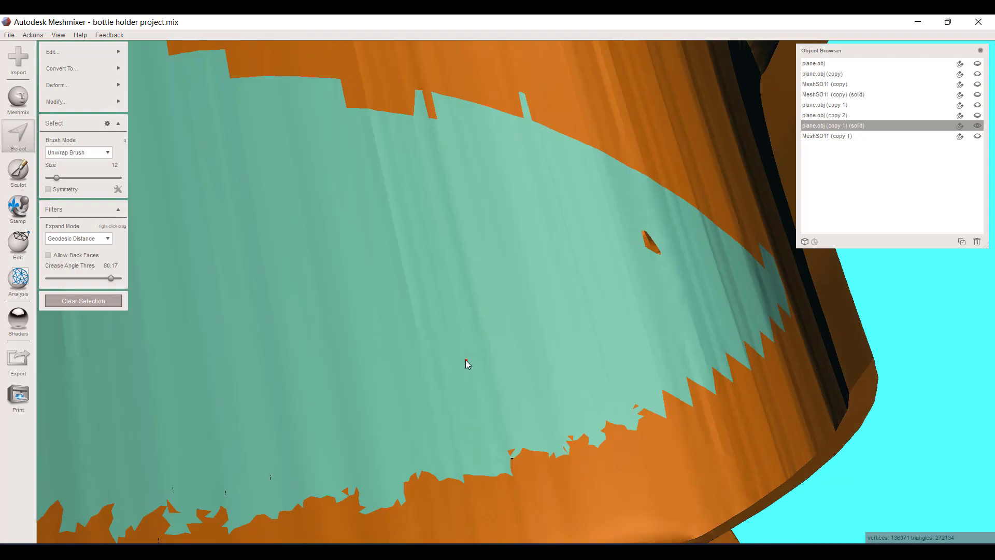
key(Escape)
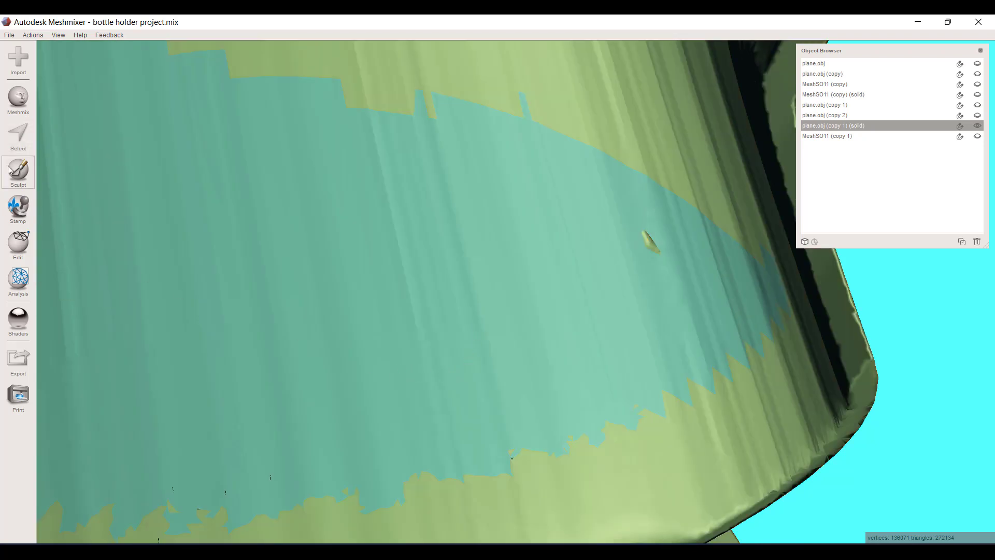
- Select the two small leftover marks on the inner sloped wall and replace them with a Smooth MVC fill, accepting the result
key(s)
scroll(737, 222, up, 3)
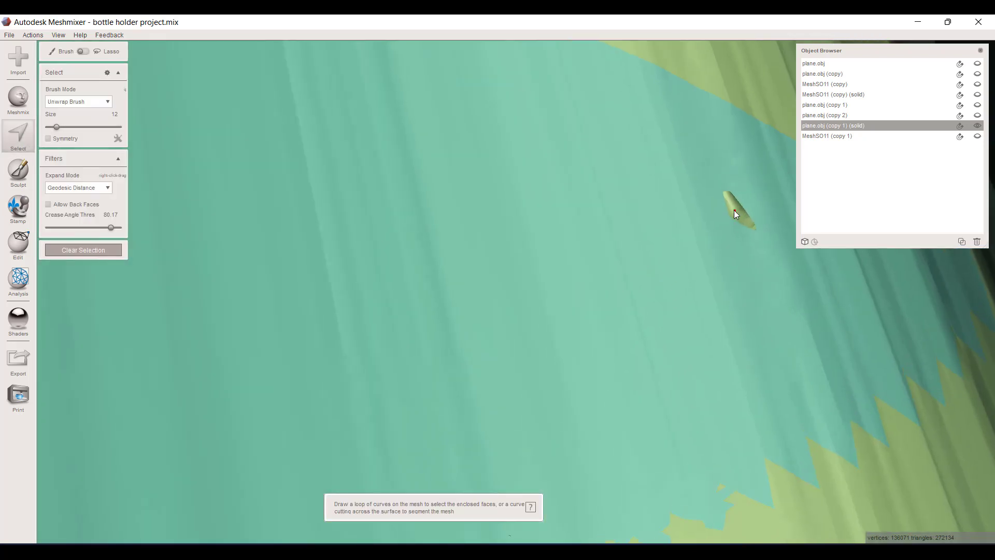
double_click(734, 210)
mouse_move(373, 353)
right_down()
mouse_move(622, 346)
mouse_move(560, 348)
right_up()
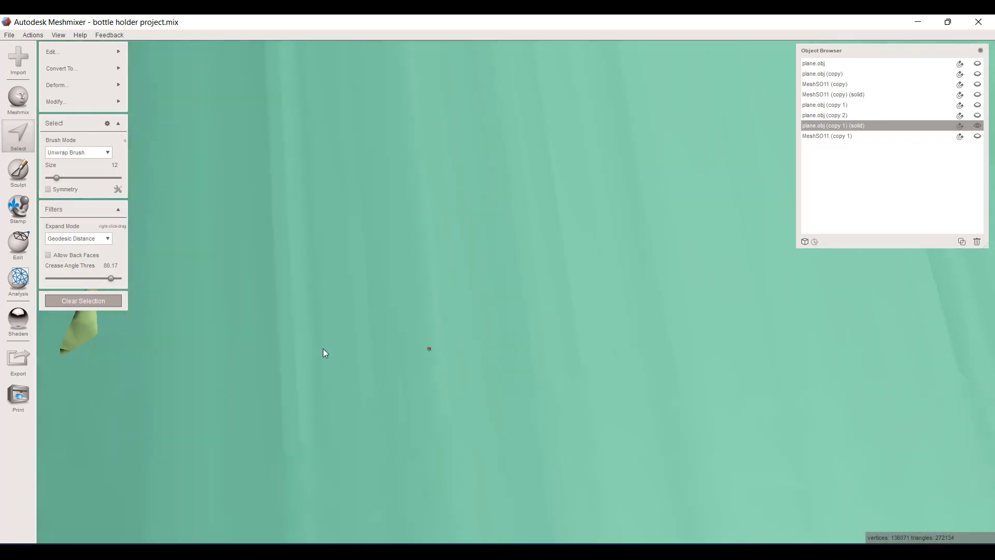
double_click(77, 328)
scroll(355, 390, down, 6)
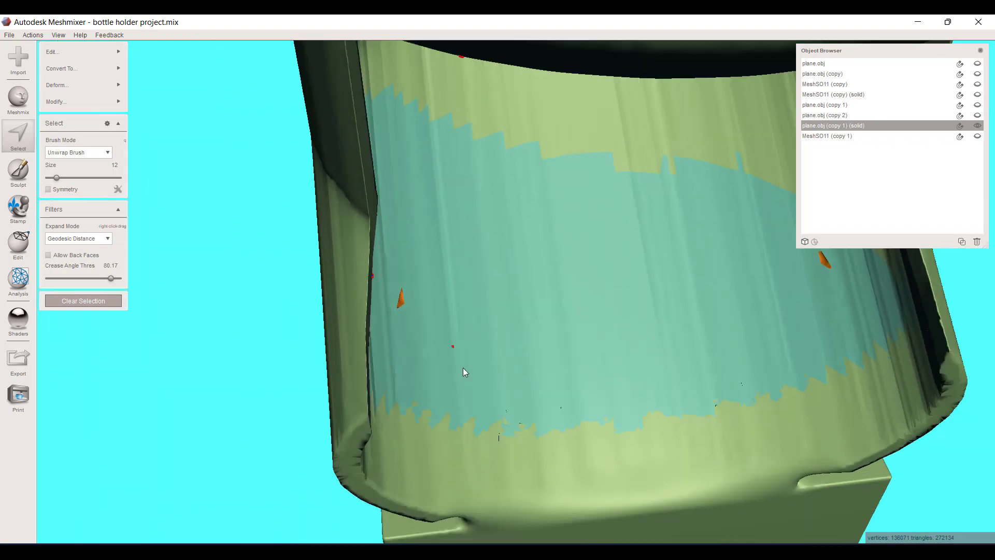
right_drag(463, 368, 424, 377)
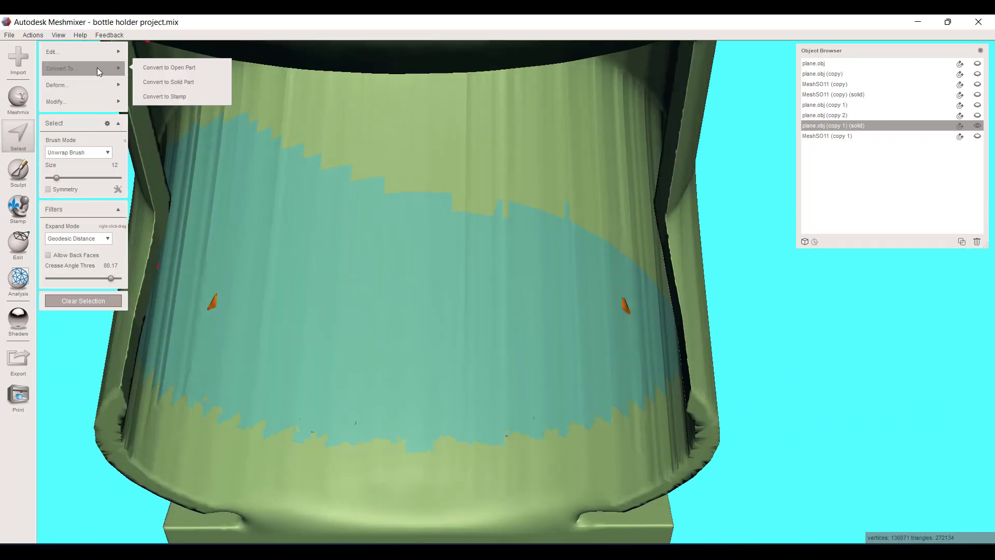
mouse_move(78, 51)
key(f)
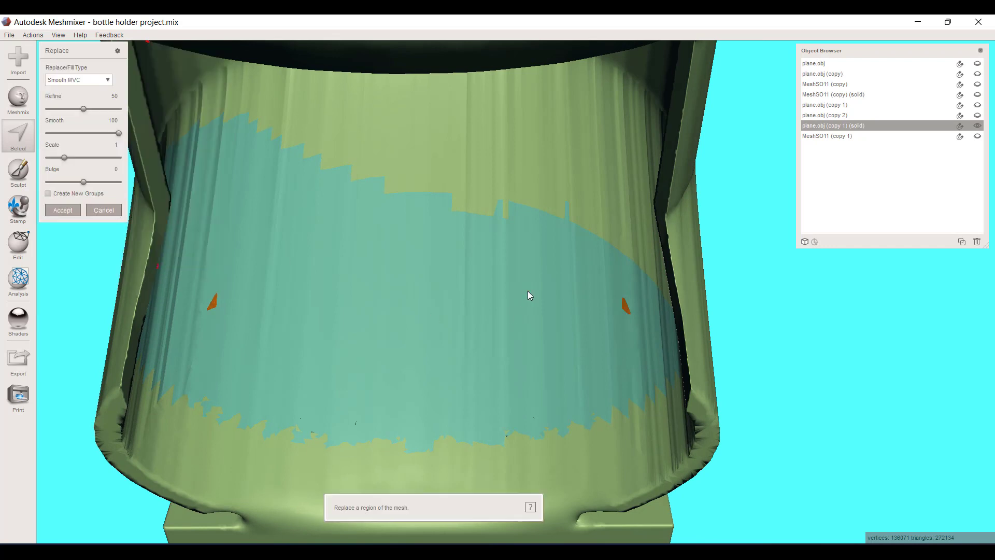
click(73, 214)
- Examine the two filled patches, the inner wall and the opening's edges for remaining defects
scroll(430, 371, up, 5)
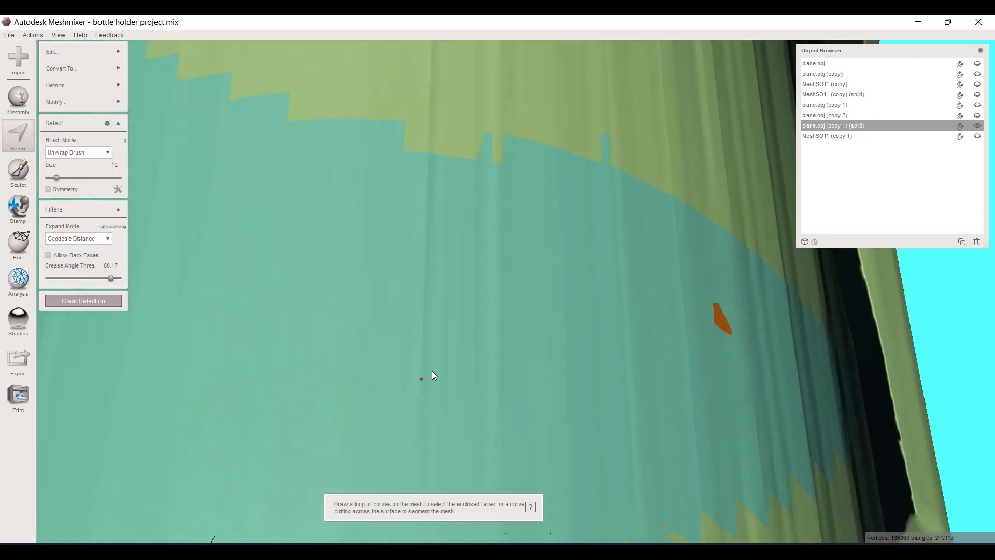
scroll(501, 366, down, 10)
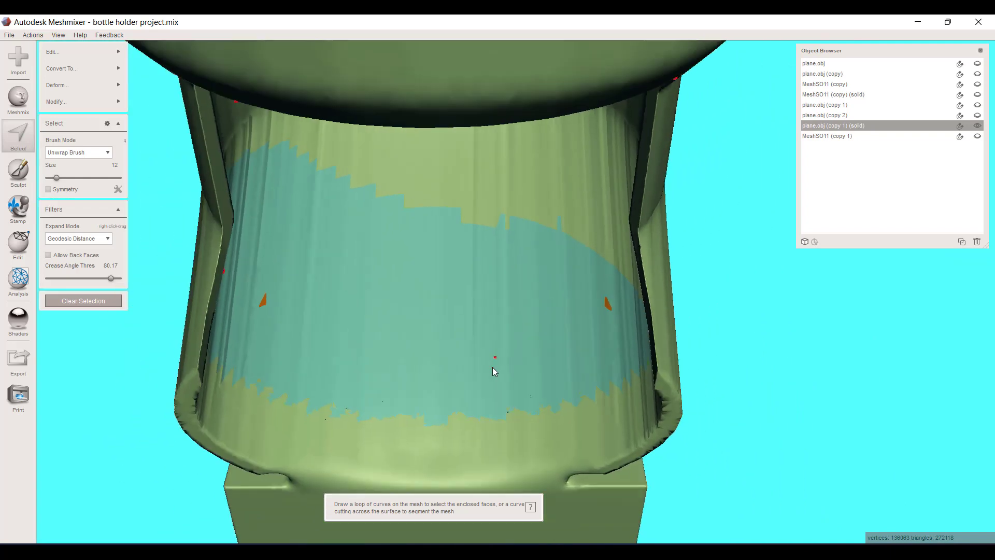
right_drag(469, 293, 478, 303)
scroll(489, 304, up, 1)
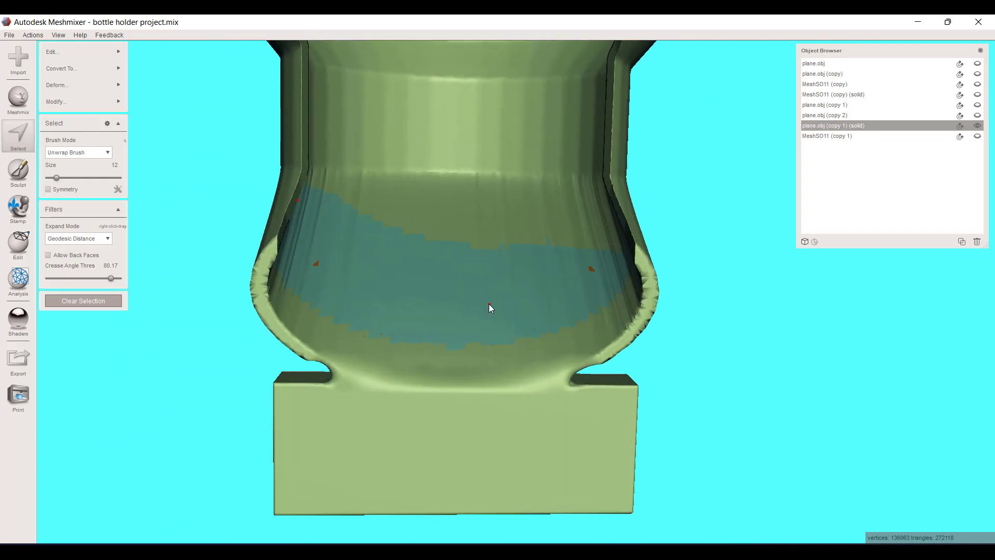
middle_drag(490, 303, 481, 341)
scroll(481, 341, down, 1)
mouse_move(481, 340)
right_down()
mouse_move(474, 328)
mouse_move(490, 343)
right_up()
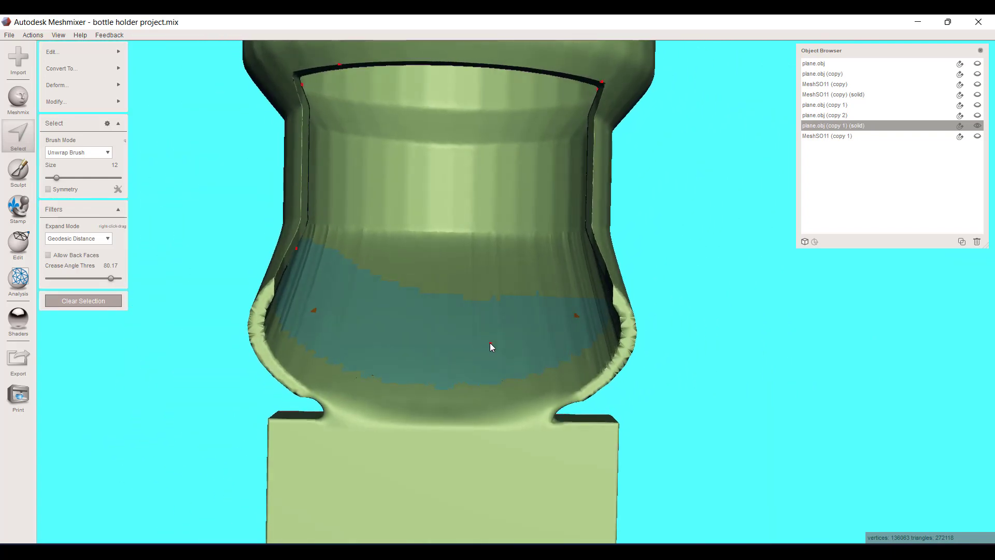
scroll(382, 317, down, 3)
scroll(418, 264, up, 5)
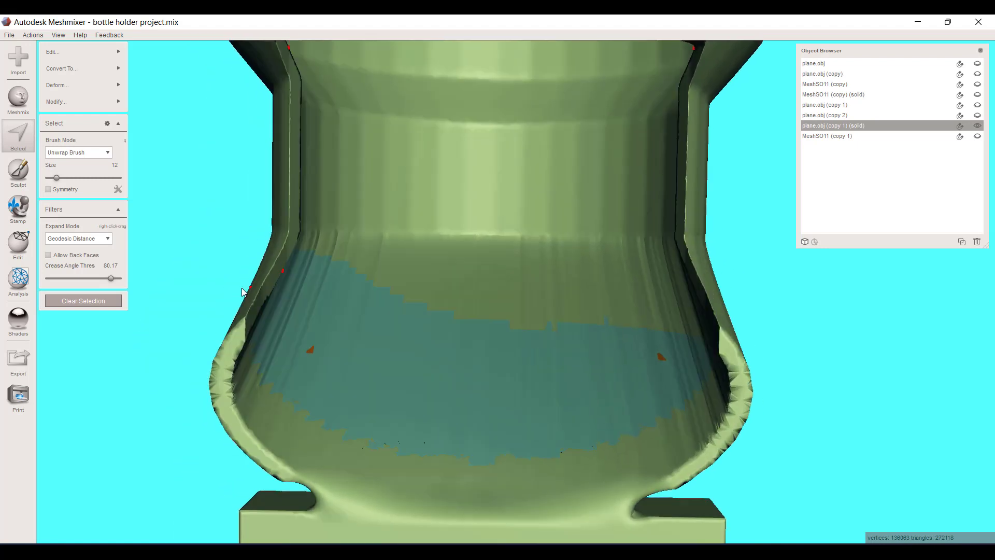
right_drag(243, 292, 270, 279)
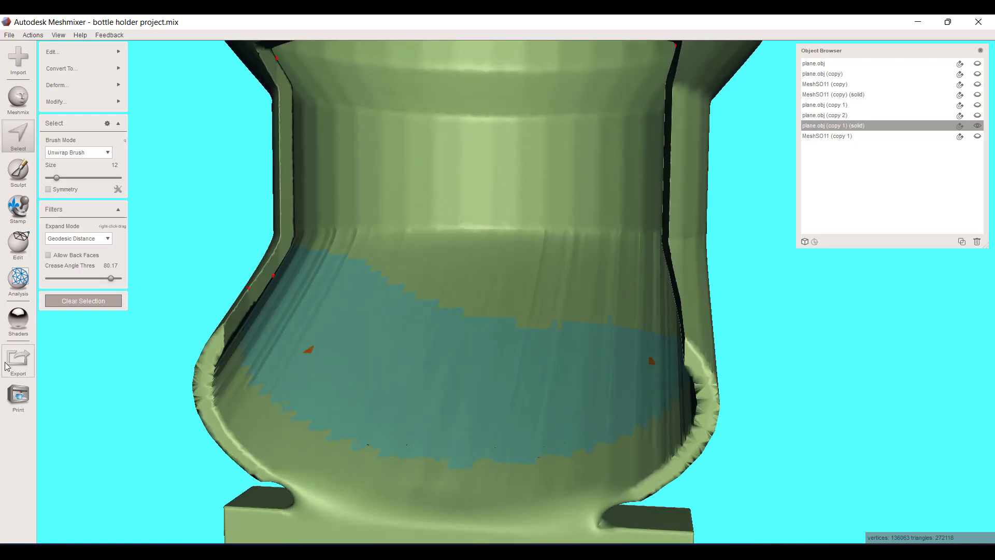
- Repair all mesh defects on the holder with the Inspector, using the Flat Fill hole mode
click(18, 285)
click(85, 57)
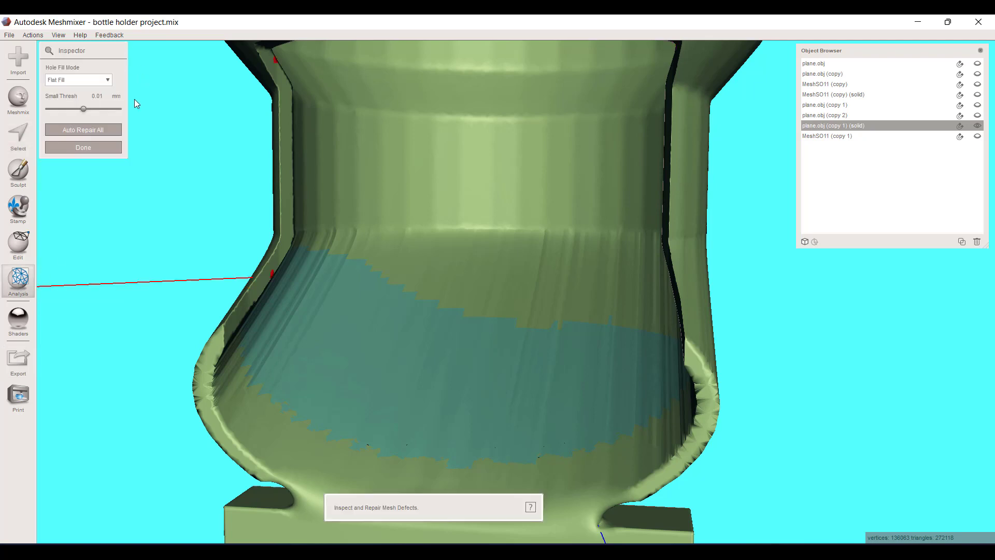
click(101, 129)
scroll(334, 279, down, 3)
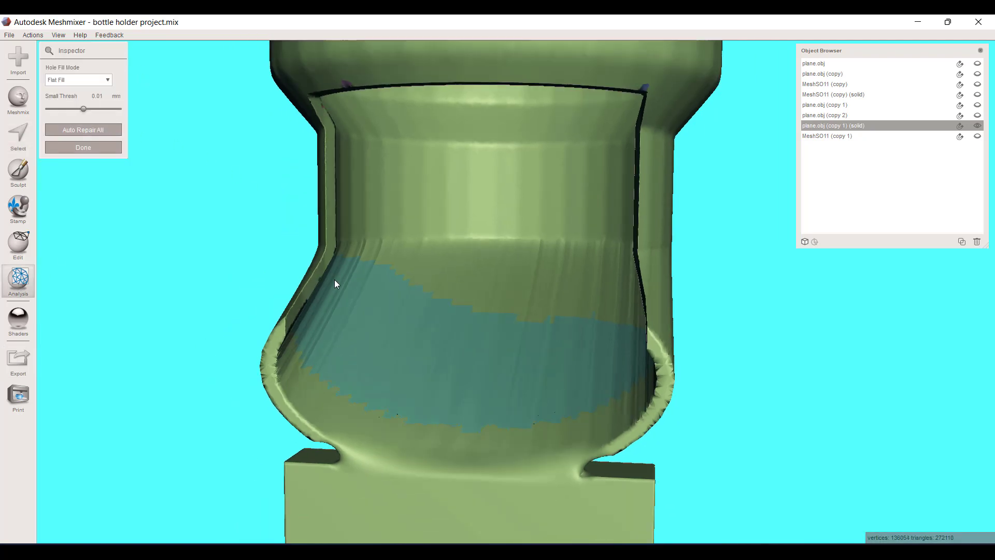
- Select the holder's entire sloped lower section, from the bend down to the clip's upper edge, with a polygonal lasso
right_drag(454, 310, 420, 322)
scroll(405, 332, up, 5)
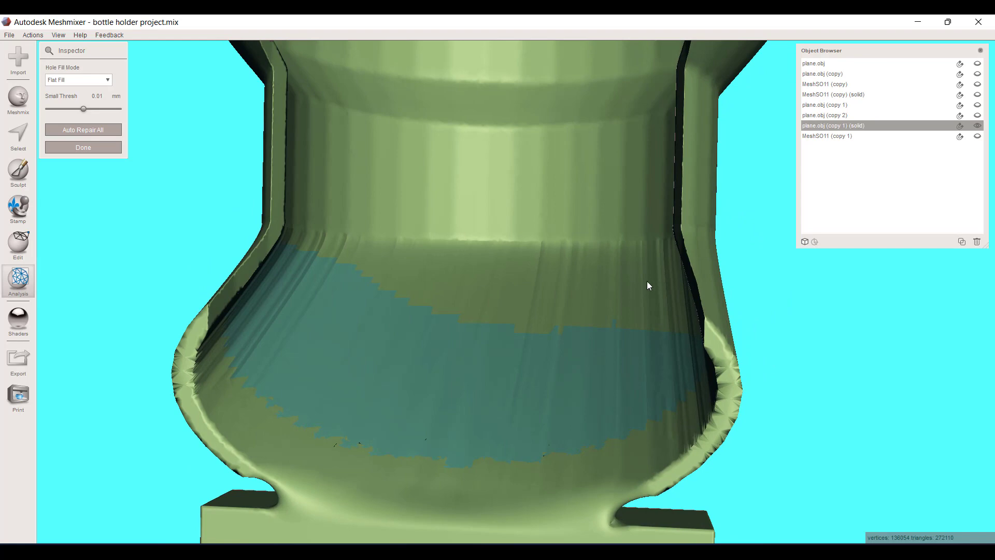
scroll(332, 289, down, 3)
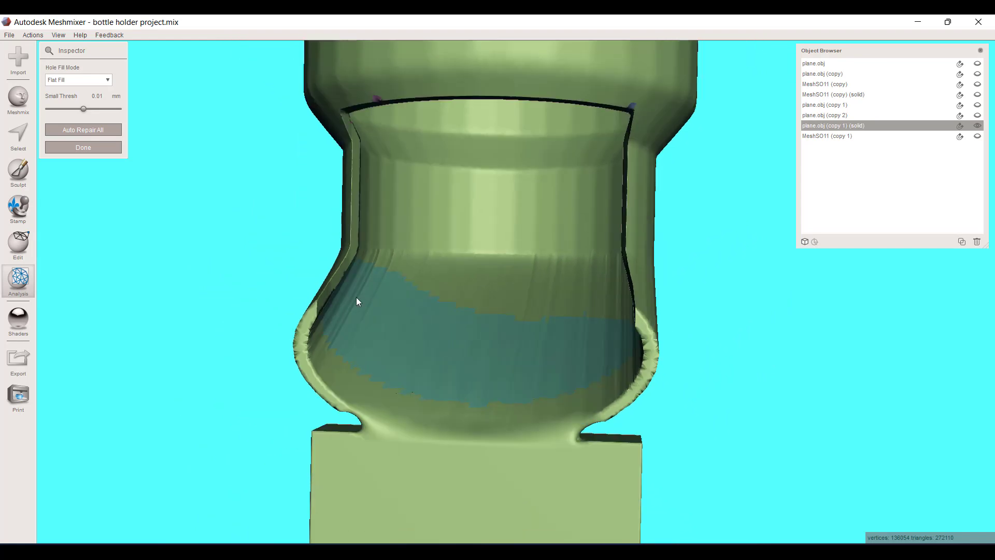
right_drag(356, 300, 425, 320)
scroll(425, 320, down, 3)
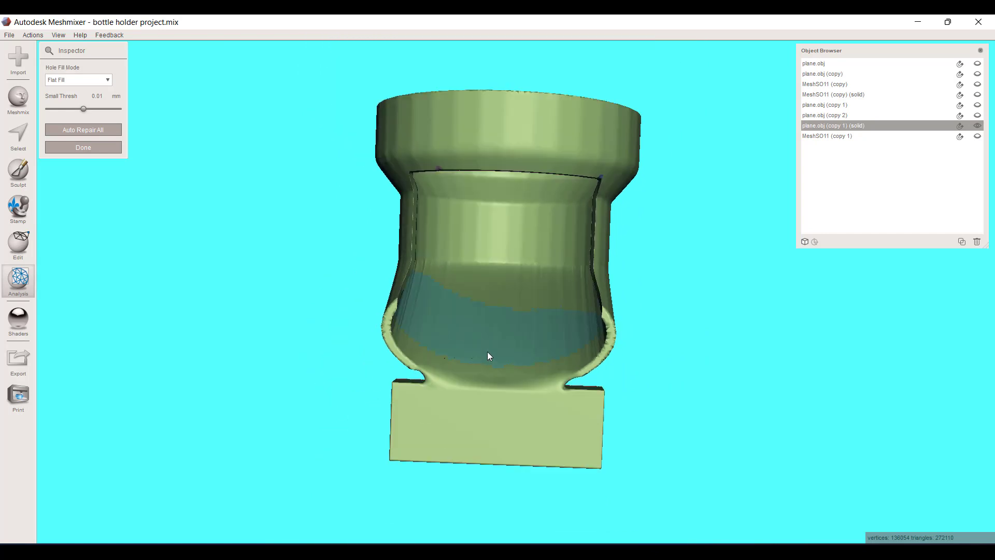
right_drag(487, 353, 539, 390)
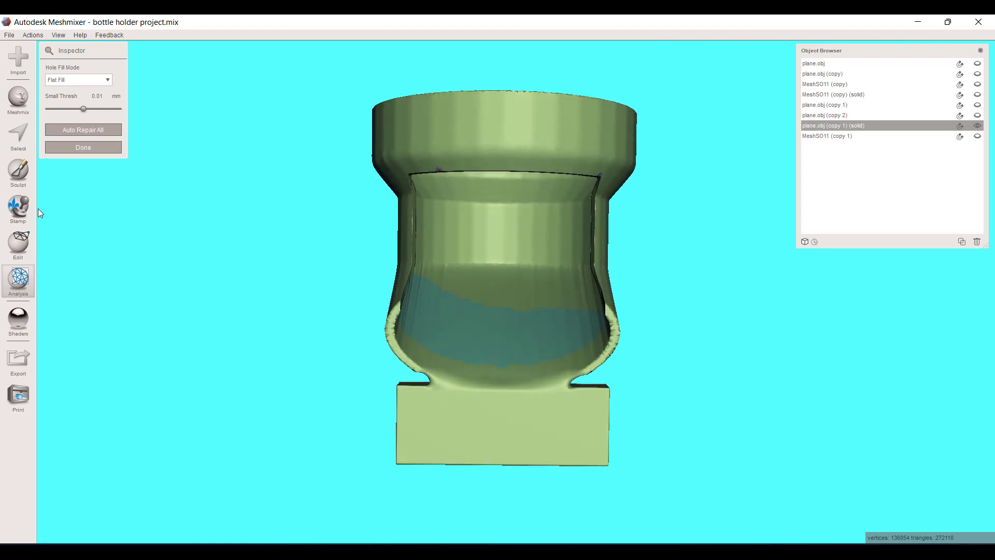
click(24, 149)
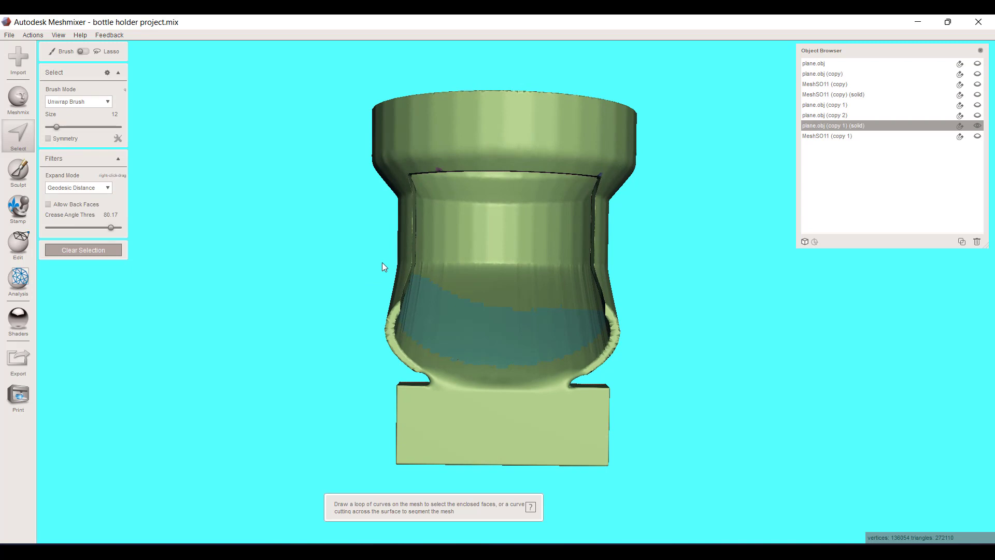
mouse_move(382, 261)
mouse_down()
mouse_move(645, 257)
mouse_move(716, 266)
mouse_move(708, 397)
mouse_move(589, 386)
mouse_up()
click(586, 383)
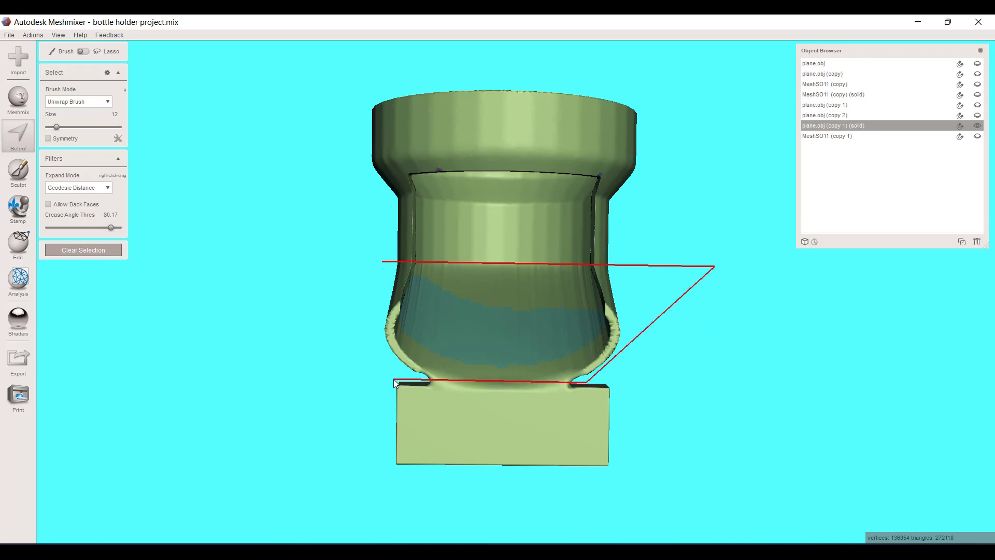
click(311, 374)
click(382, 262)
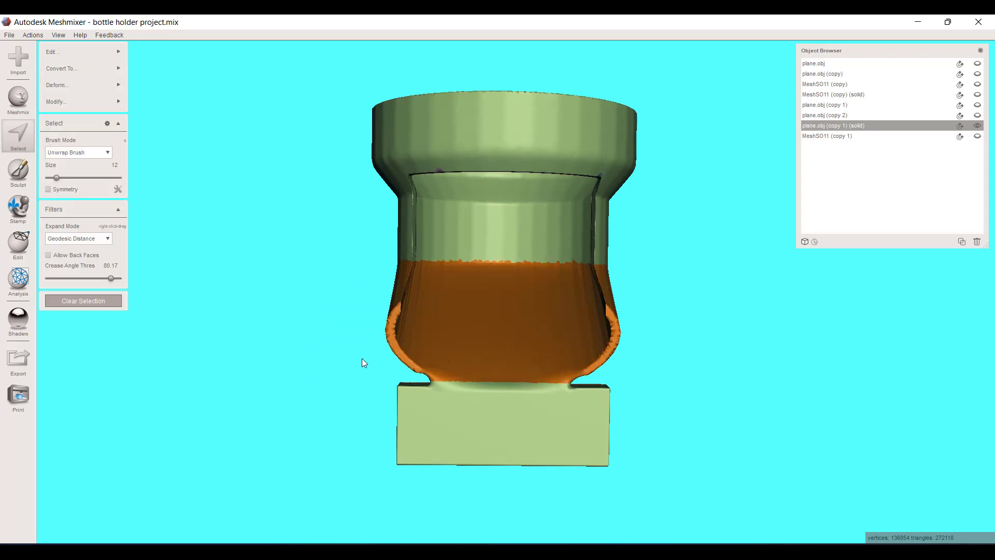
- Try to smooth the selected sloped section with Shape Preserving smoothing, inspect the opening's edge at the bend, and cancel
right_drag(362, 359, 413, 371)
click(110, 84)
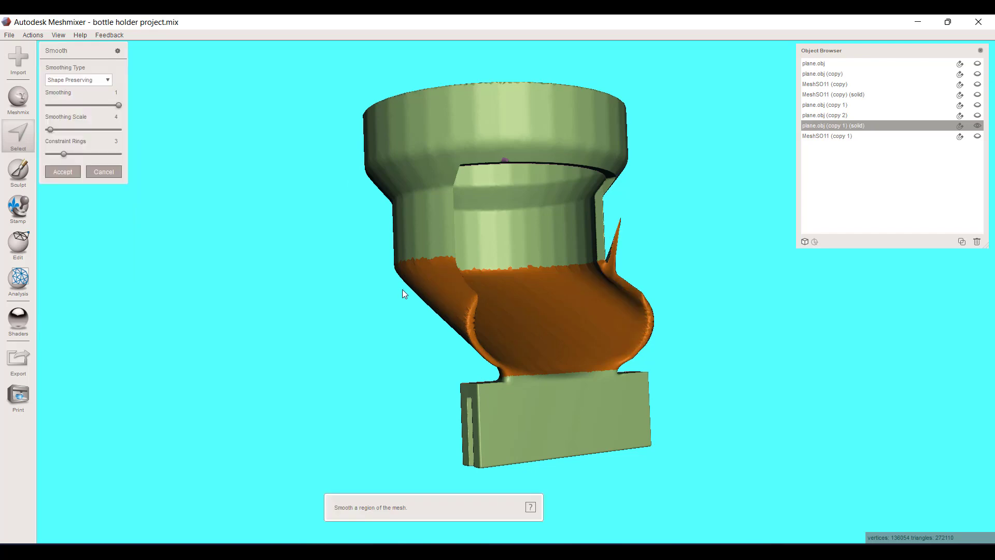
mouse_move(402, 289)
right_down()
mouse_move(536, 282)
mouse_move(595, 148)
mouse_move(484, 322)
mouse_move(291, 373)
mouse_move(390, 274)
right_up()
scroll(509, 260, up, 8)
right_drag(510, 261, 317, 279)
click(102, 171)
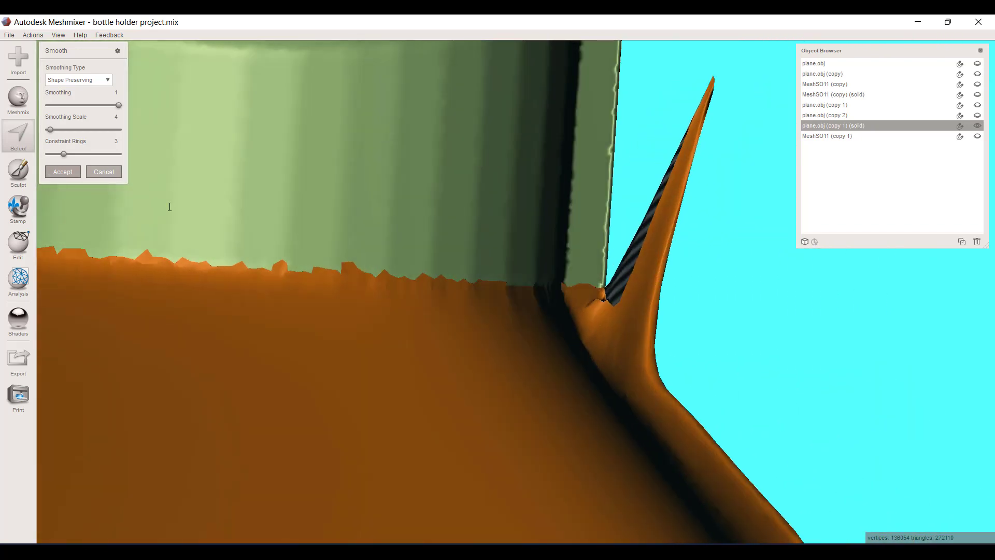
- Assign the selected sloped lower section to its own face group and clear the selection
right_drag(169, 207, 546, 340)
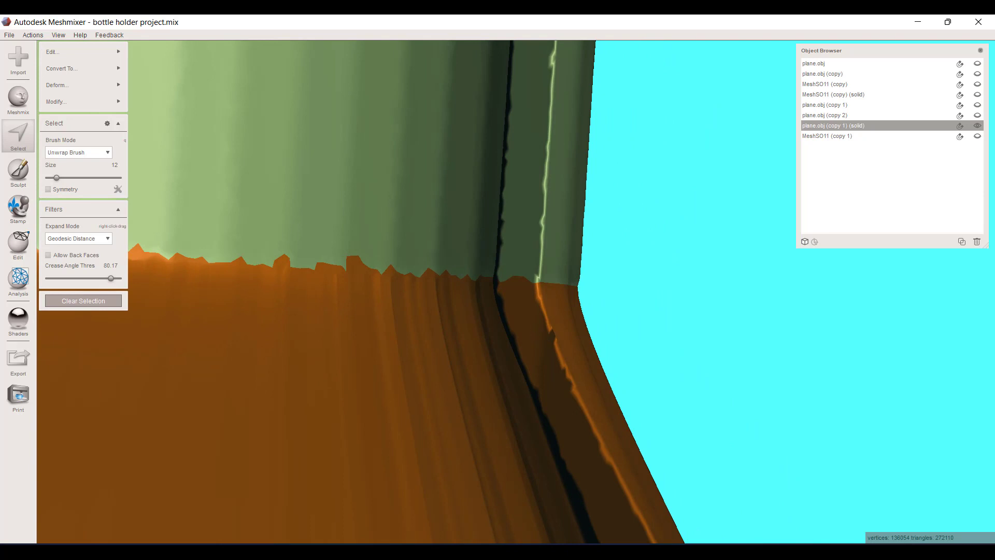
click(26, 172)
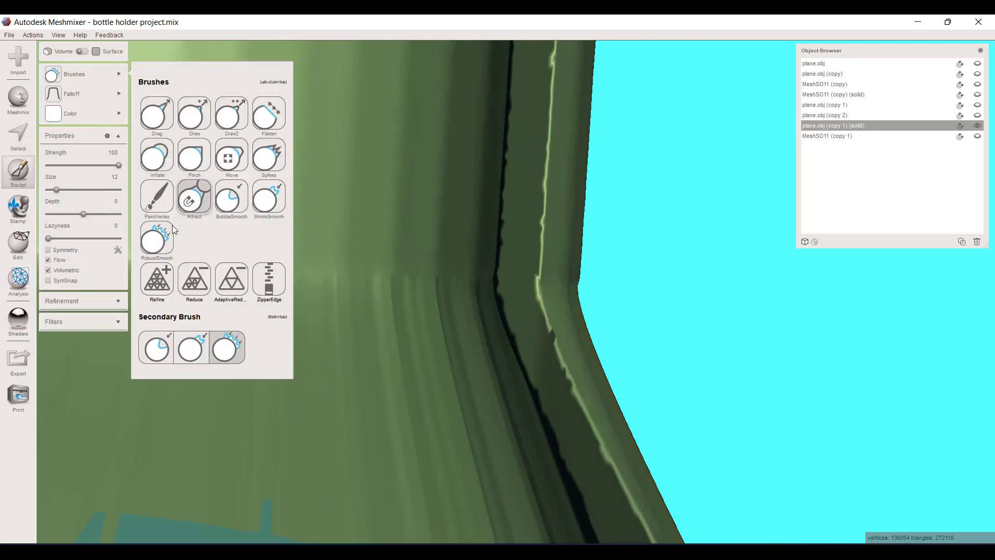
key(Escape)
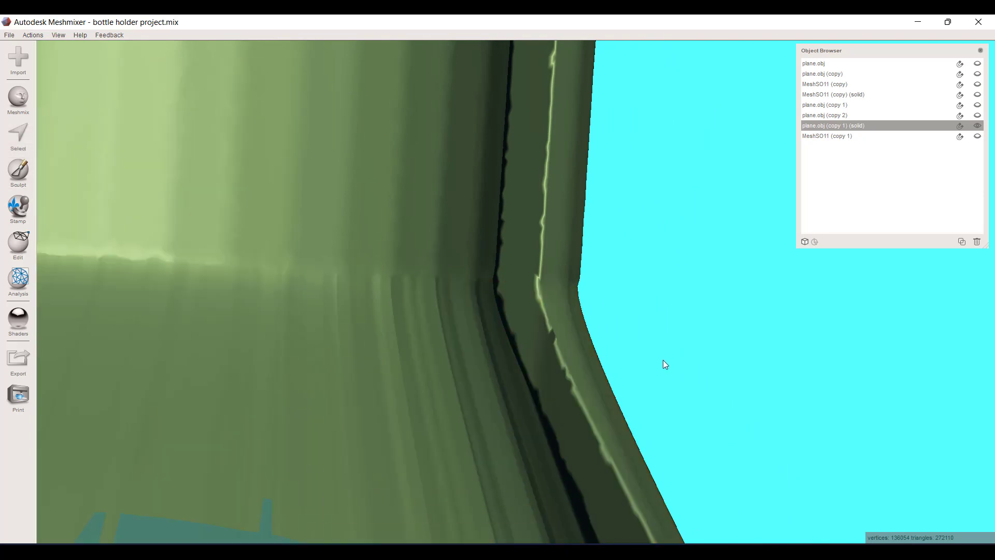
key(s)
key(Escape)
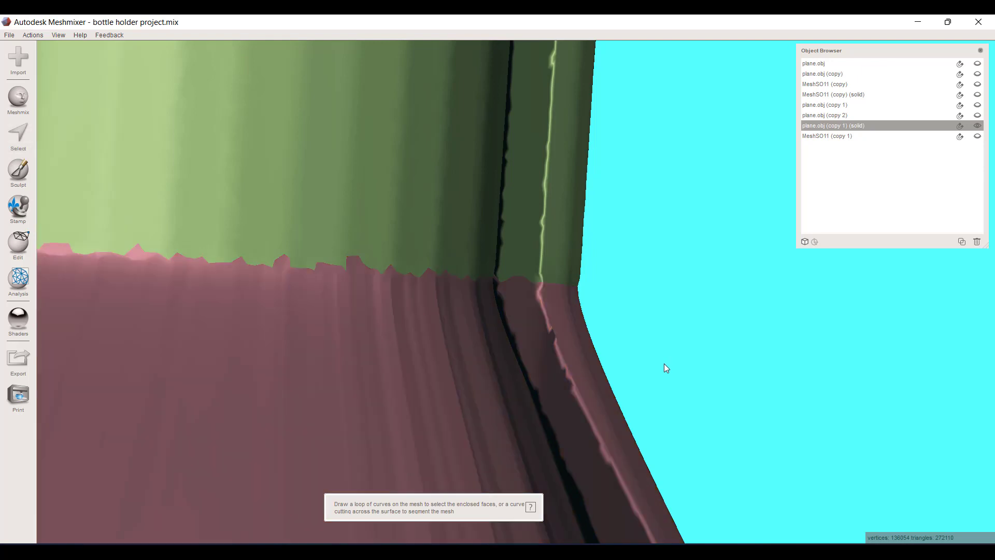
- Smooth the right edge of the front opening at the bend with the sculpt brush, raising the brush size to 57
click(18, 134)
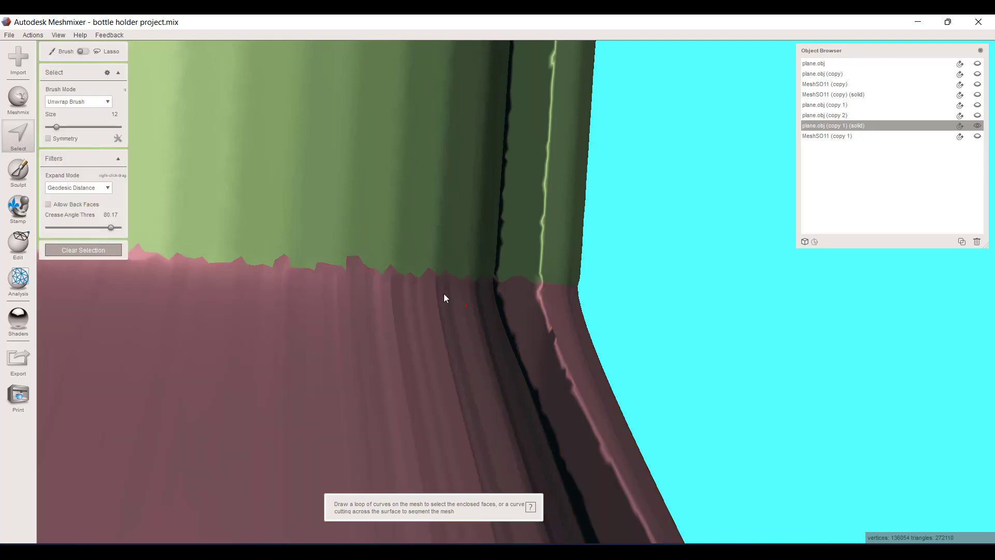
click(19, 172)
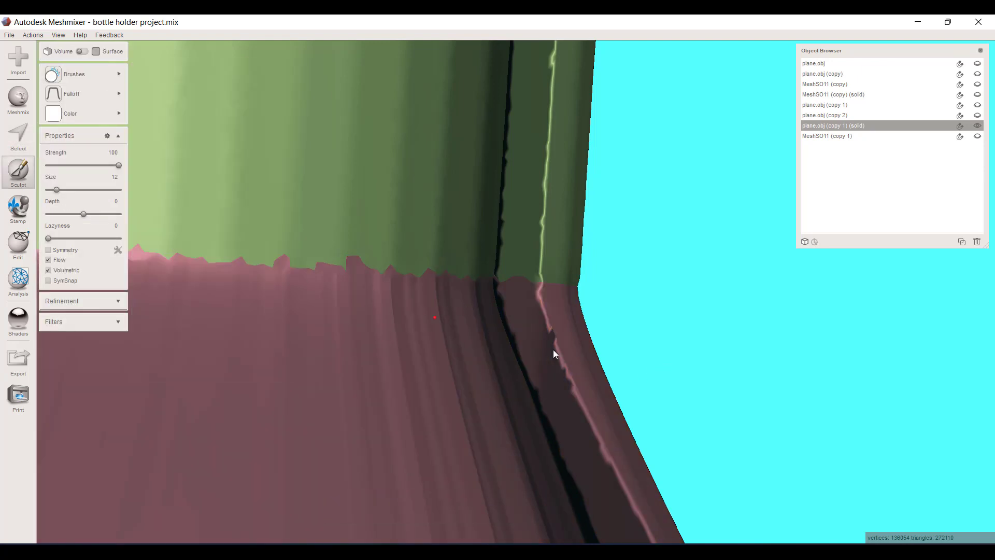
click(74, 190)
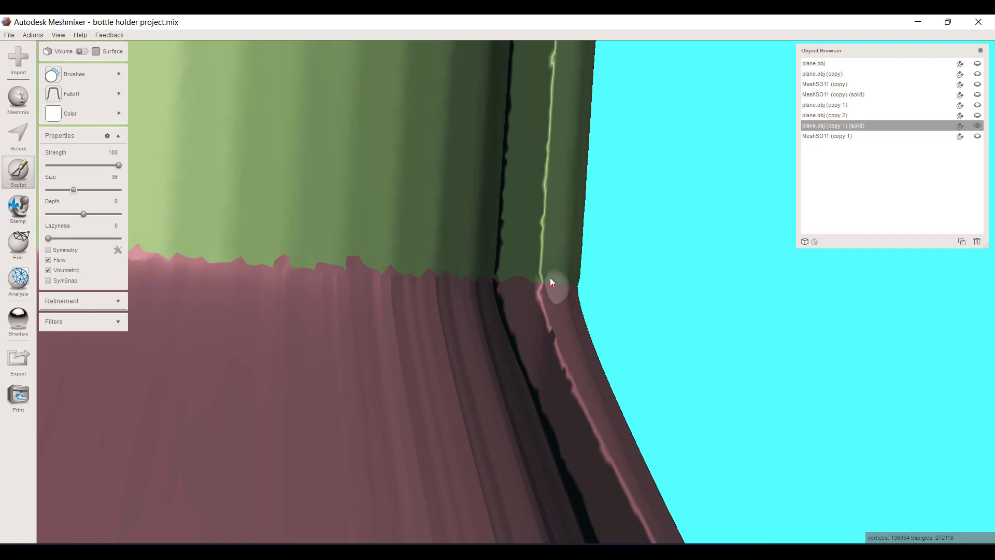
mouse_move(584, 278)
mouse_down()
mouse_move(527, 222)
mouse_move(555, 345)
mouse_move(505, 223)
mouse_move(539, 343)
mouse_move(501, 285)
mouse_move(538, 318)
mouse_up()
right_drag(575, 316, 611, 320)
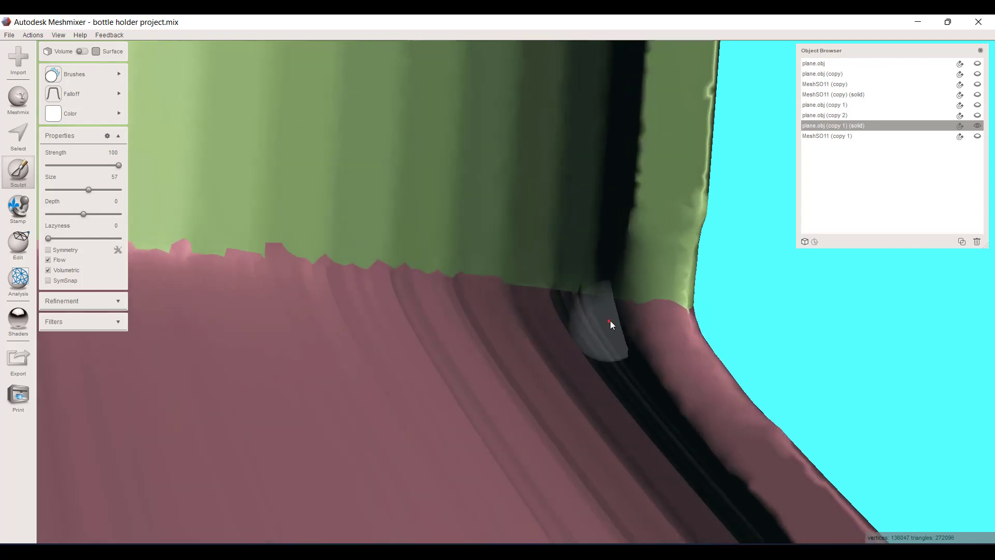
- Smooth the opposite edge of the front opening at the bend with the same sculpt brush
mouse_move(678, 343)
right_down()
mouse_move(627, 334)
mouse_move(461, 358)
right_up()
mouse_move(327, 418)
right_down()
mouse_move(359, 384)
mouse_move(773, 406)
mouse_move(578, 397)
right_up()
scroll(562, 399, up, 5)
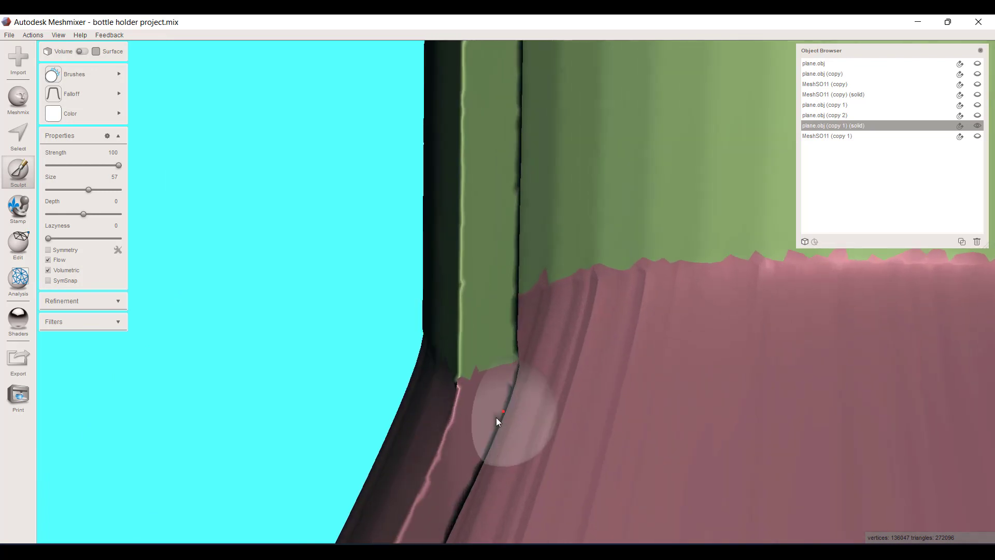
drag(465, 291, 443, 430)
right_drag(529, 429, 440, 405)
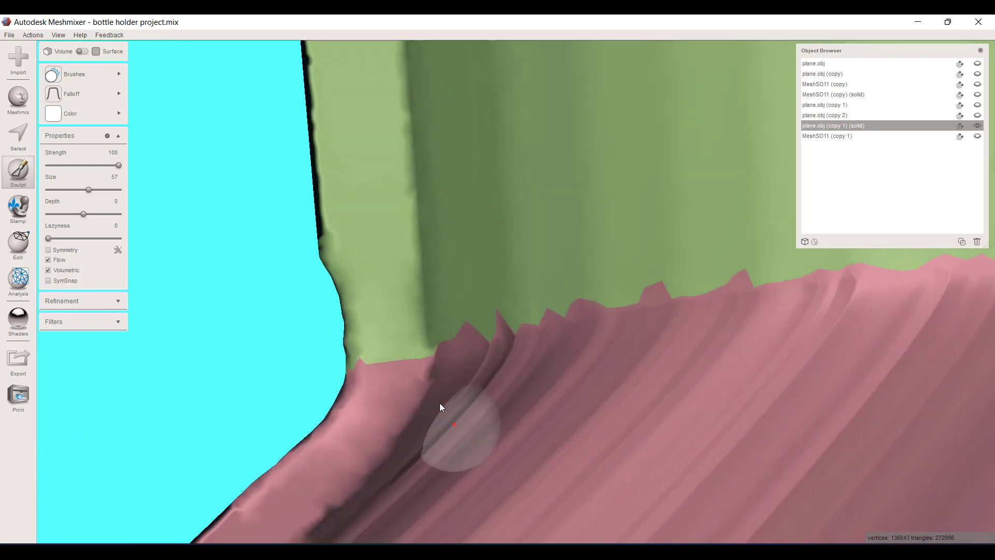
right_drag(505, 434, 659, 431)
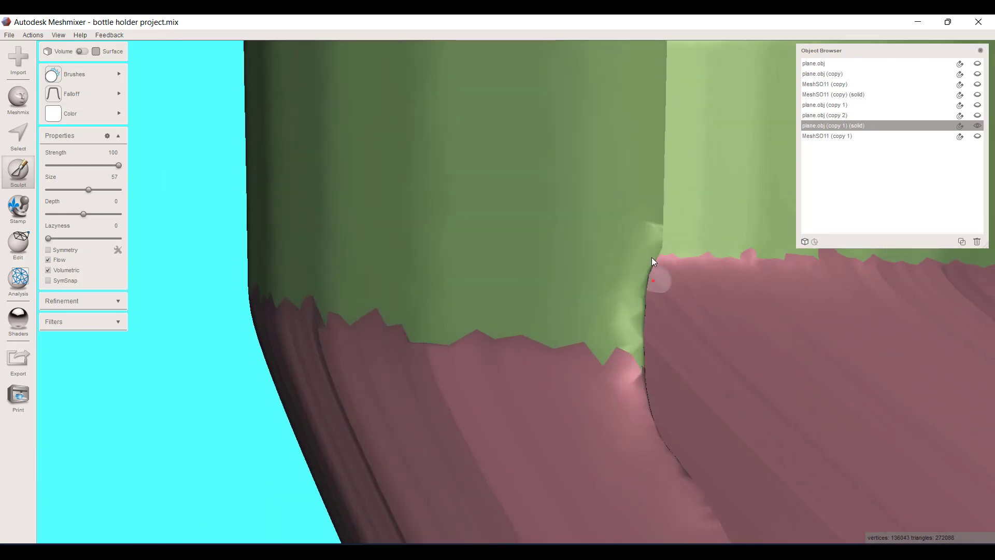
- Select the face group of the holder's sloped lower section and smooth the boundary of the selection
scroll(630, 339, down, 5)
right_drag(658, 340, 521, 343)
key(s)
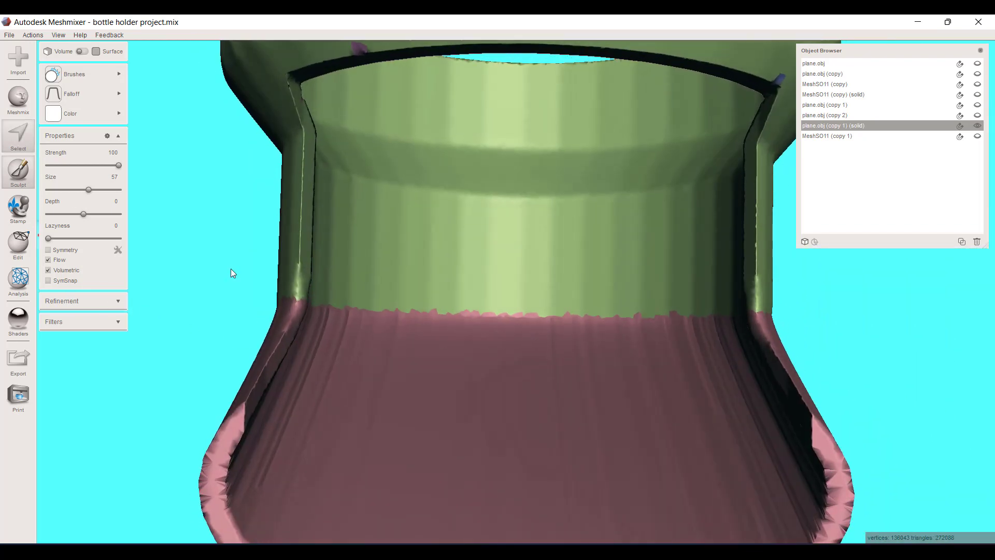
click(434, 387)
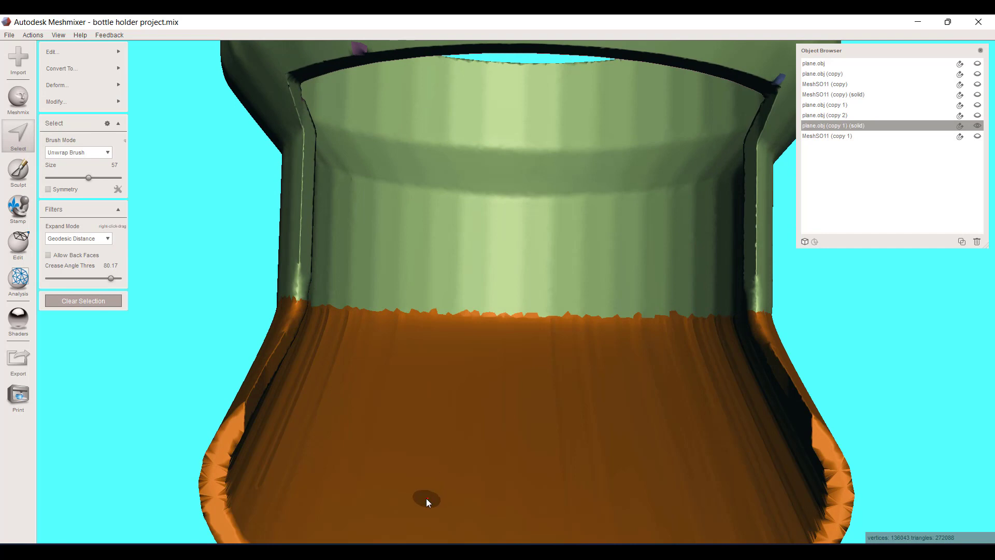
key(b)
key(Return)
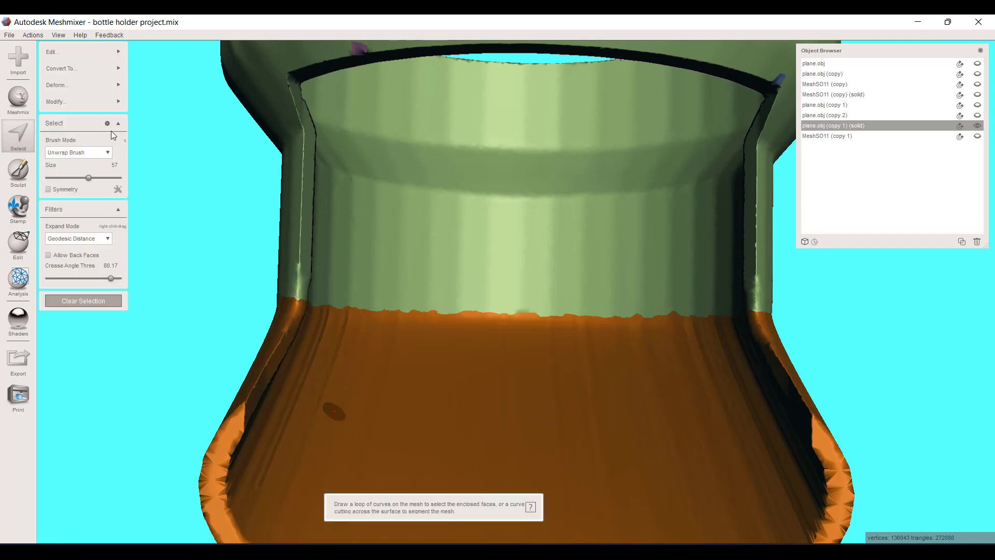
- Smooth the selected sloped section with Shape Preserving smoothing and accept it after checking the shape from front and side
mouse_move(104, 85)
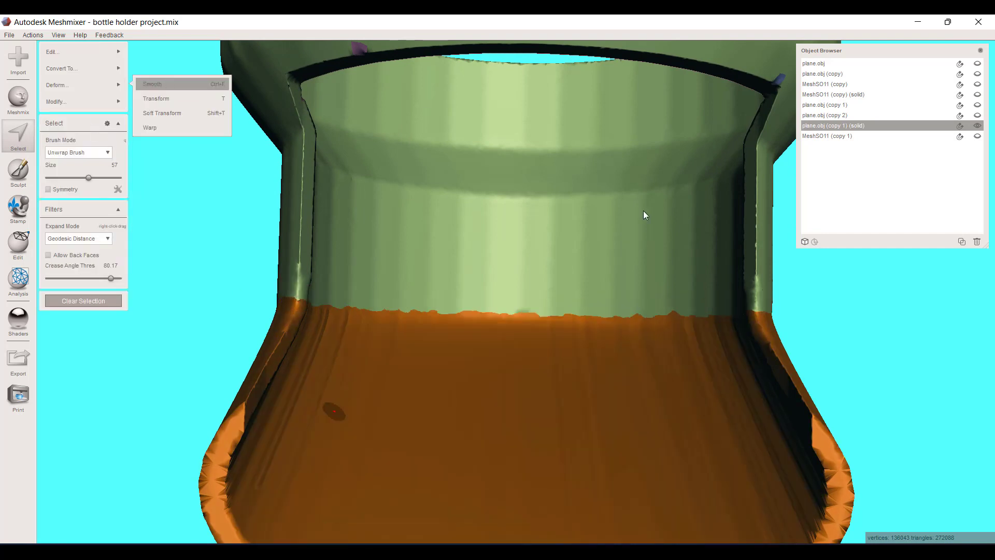
scroll(582, 349, down, 3)
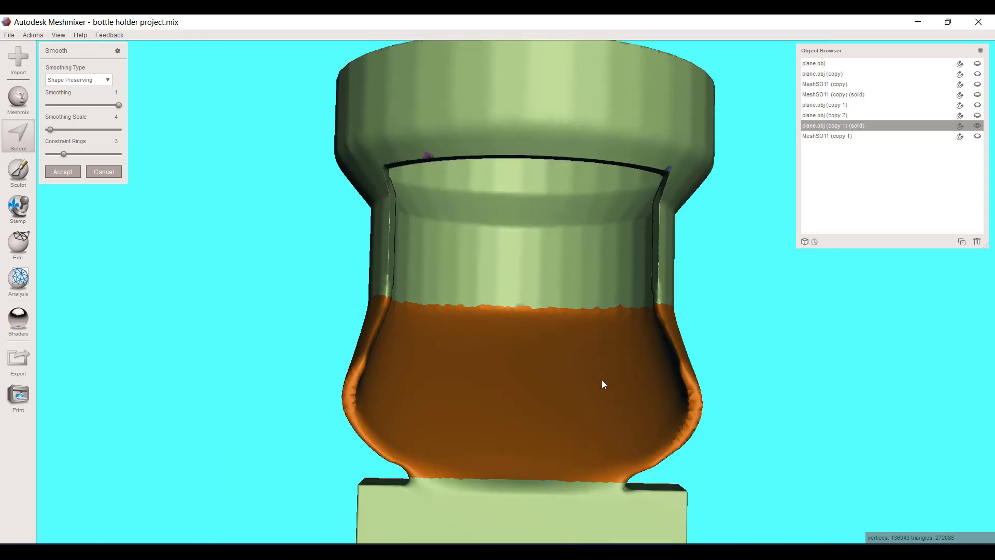
right_drag(602, 379, 568, 384)
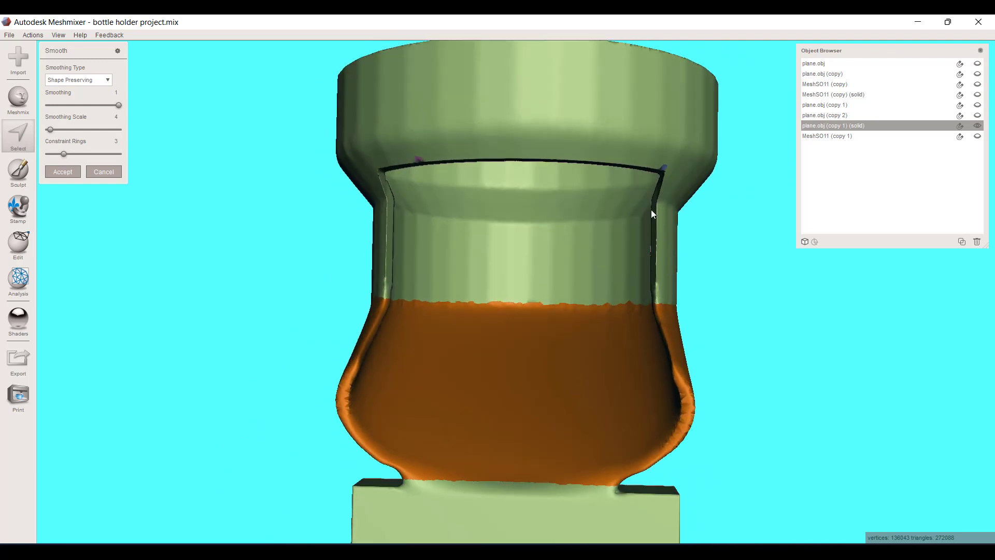
scroll(443, 374, up, 5)
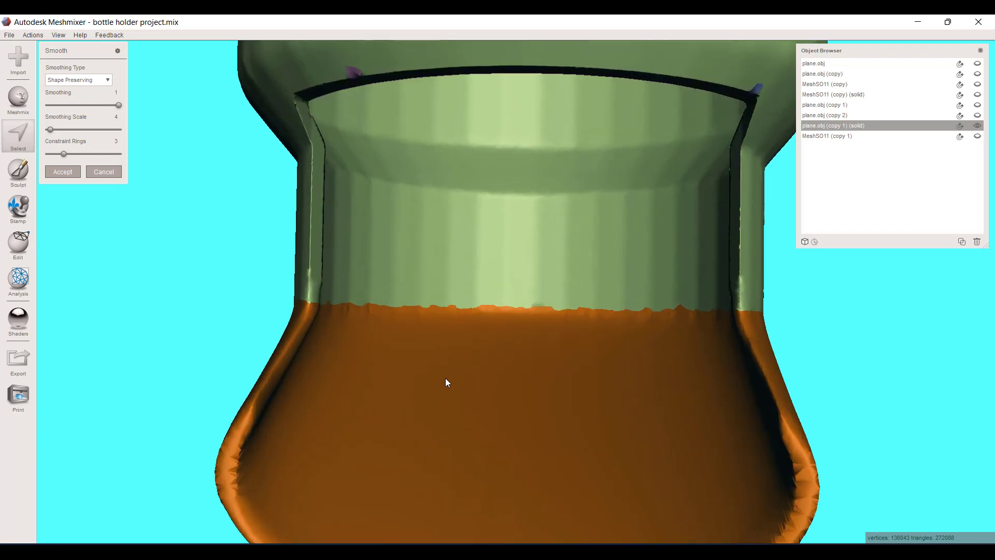
right_drag(446, 377, 236, 266)
scroll(448, 348, down, 4)
click(73, 177)
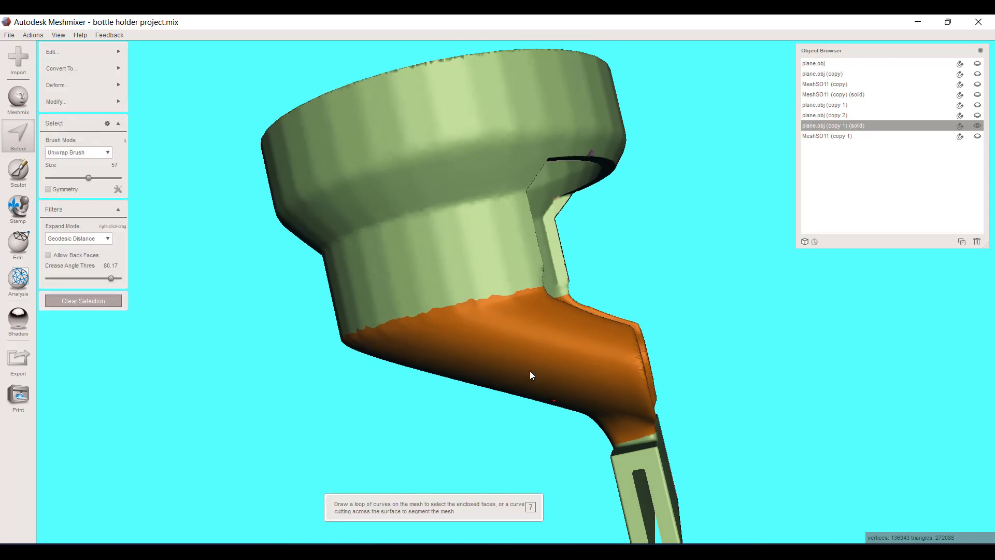
mouse_move(530, 371)
right_down()
mouse_move(372, 386)
mouse_move(434, 379)
mouse_move(426, 365)
right_up()
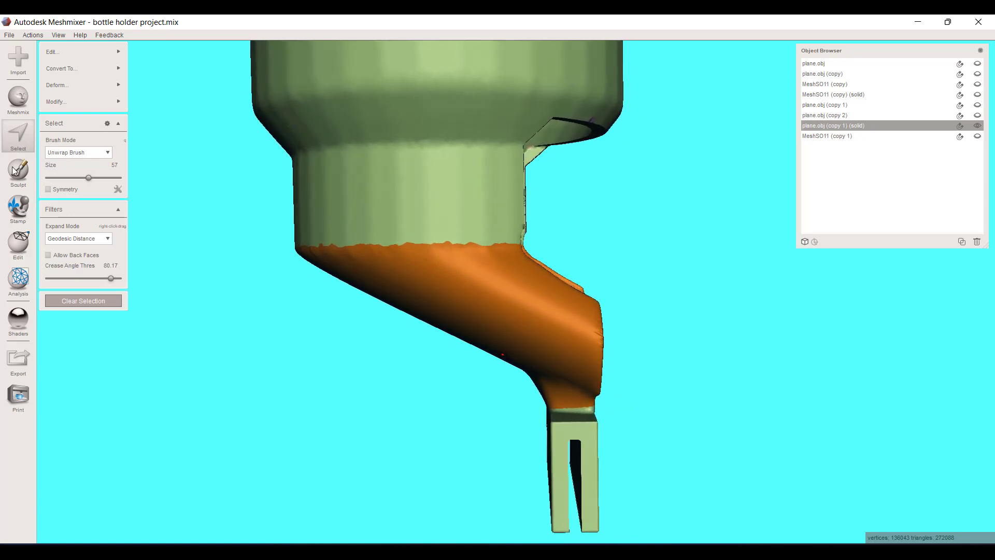
mouse_move(104, 69)
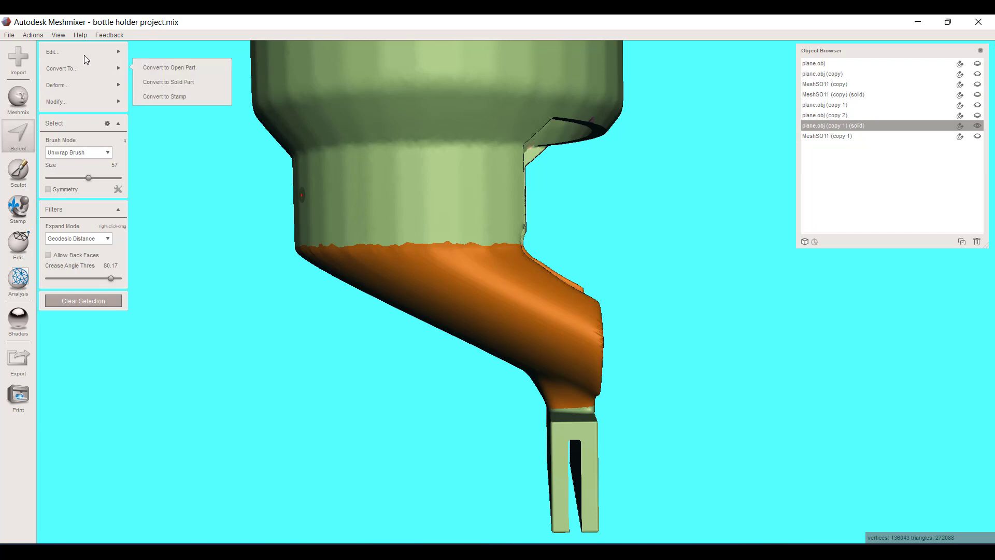
mouse_move(84, 55)
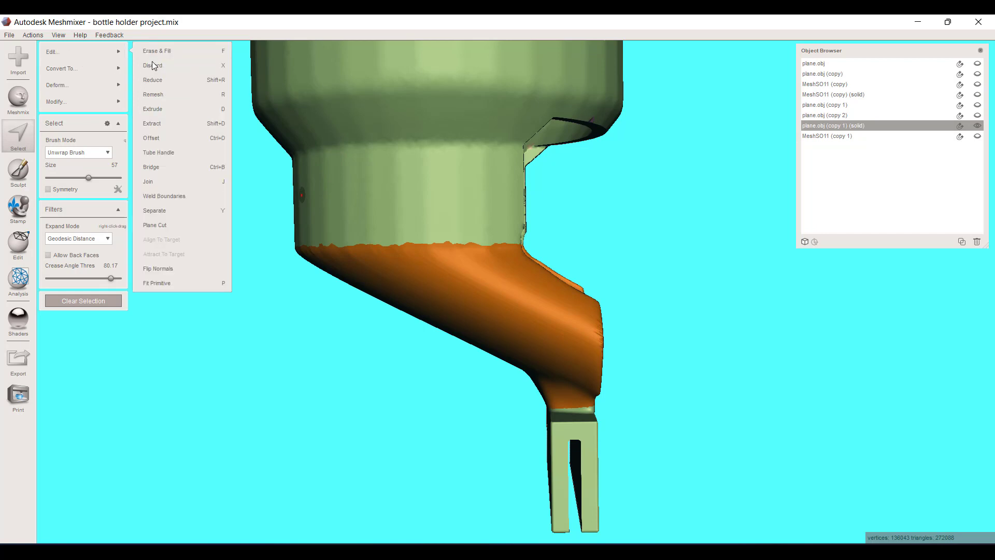
click(173, 225)
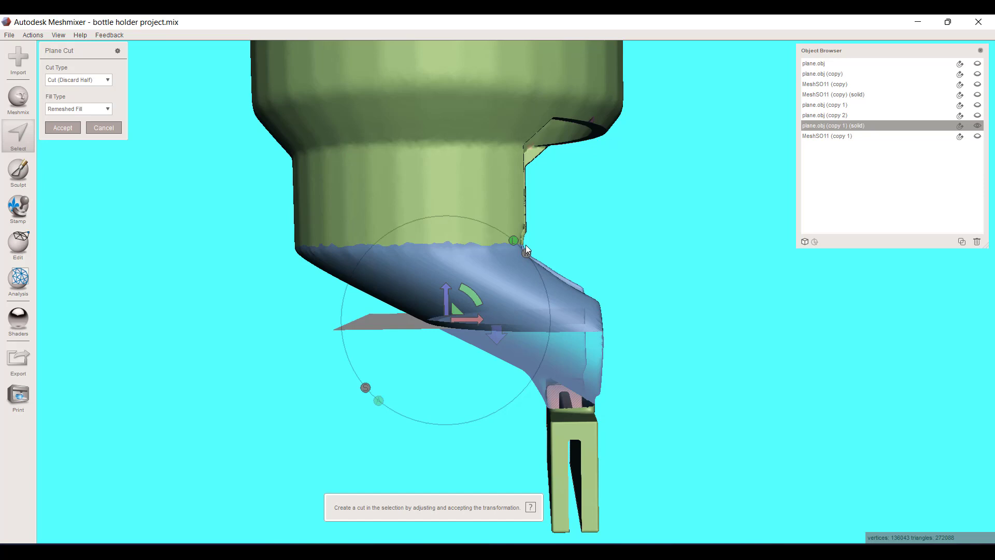
drag(527, 250, 629, 457)
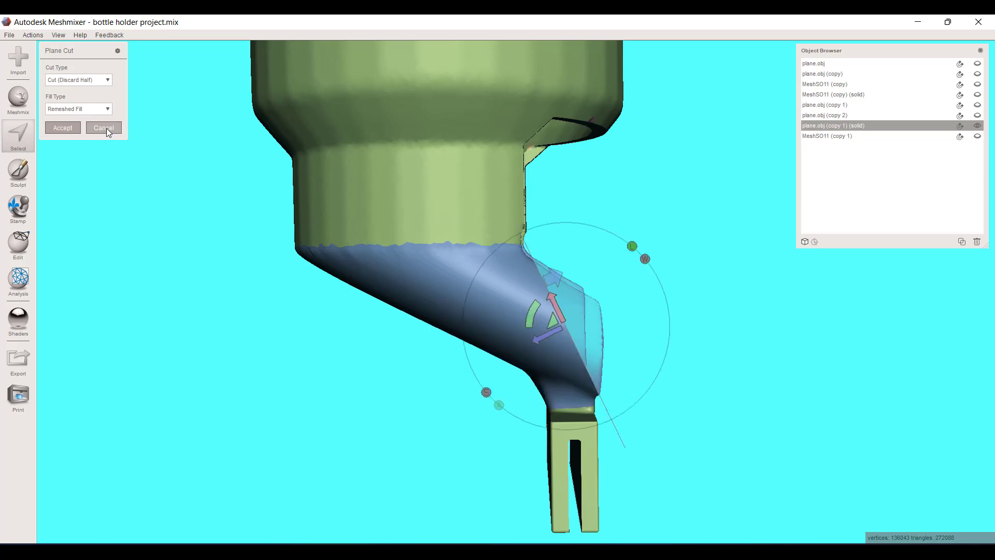
click(104, 128)
- Plane-cut the bulging front rim off the selected section along a slanted line from the bend to the clip, using Discard Half and Remeshed Fill
mouse_move(72, 52)
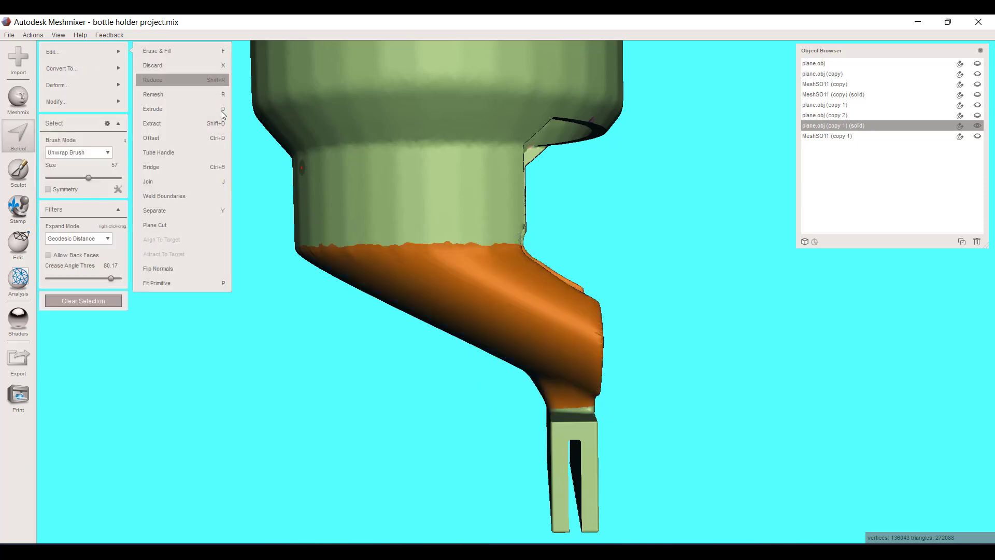
click(173, 223)
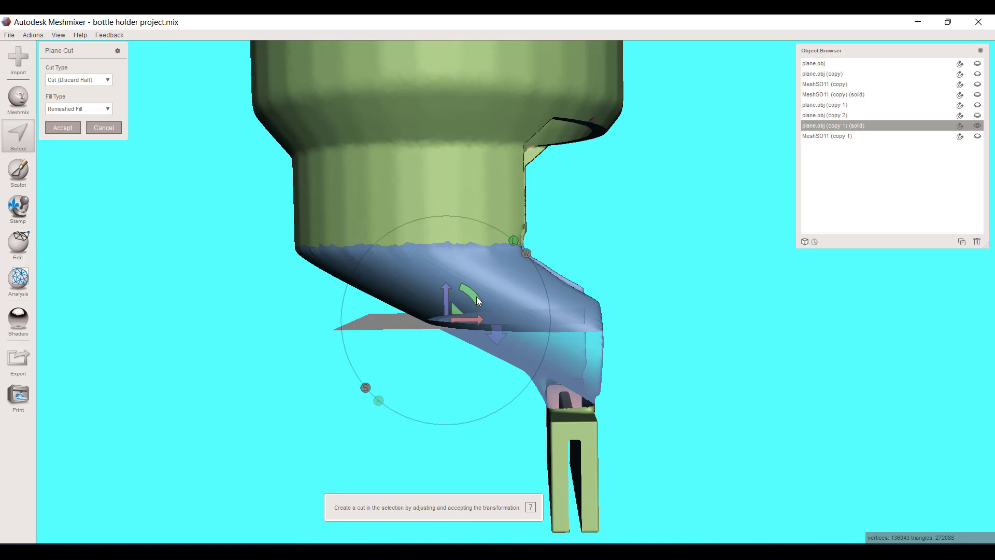
drag(477, 298, 573, 298)
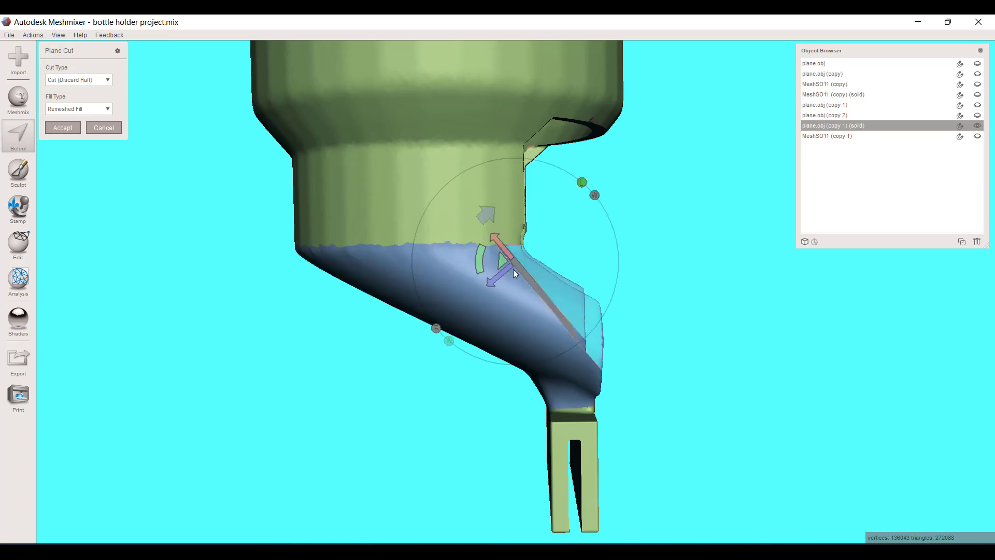
scroll(556, 280, up, 2)
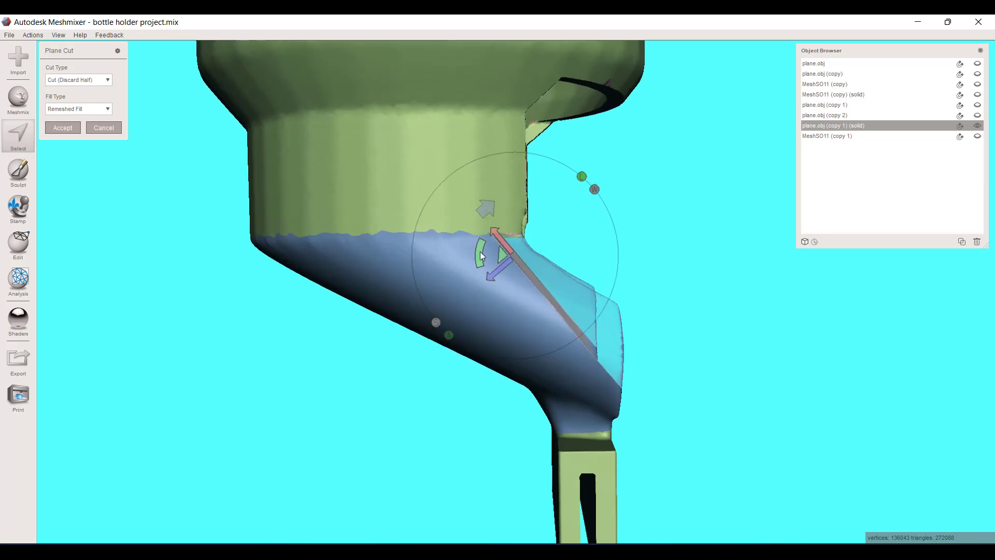
mouse_move(482, 255)
mouse_down()
mouse_move(520, 261)
mouse_move(499, 245)
mouse_up()
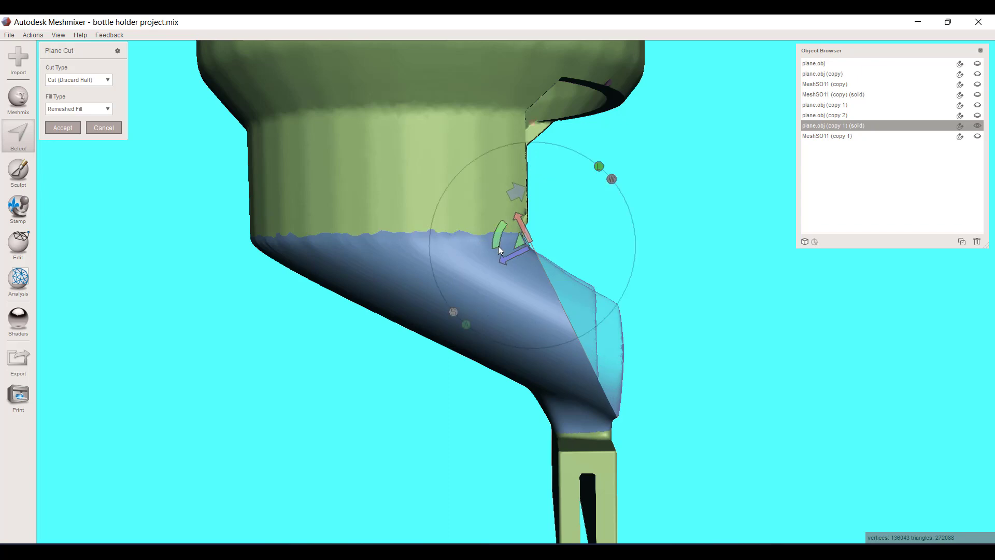
right_drag(508, 258, 320, 285)
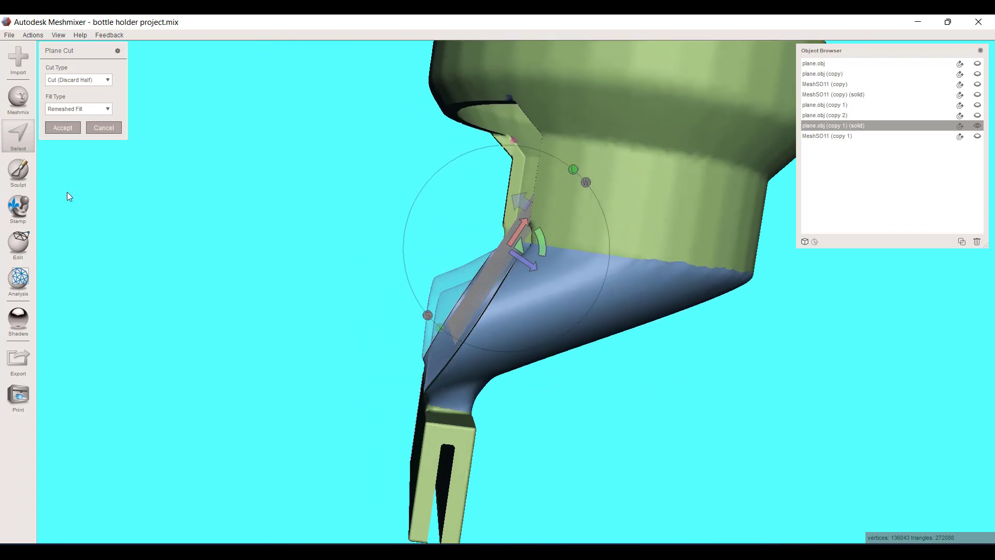
click(60, 130)
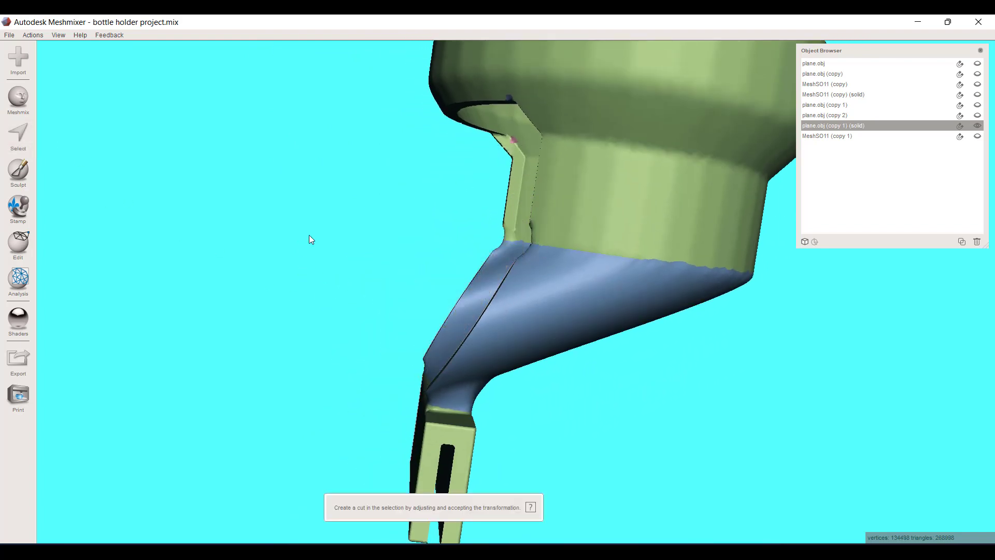
- Examine the new cut faces, the opening's edges and the bend inside the holder from several angles
right_drag(309, 235, 559, 264)
scroll(559, 264, down, 5)
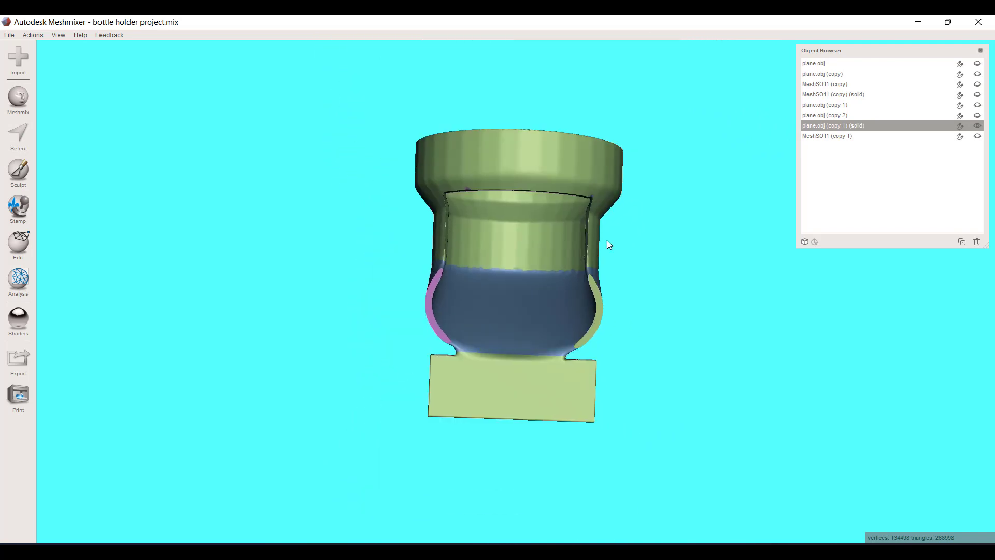
right_drag(606, 245, 204, 258)
click(21, 244)
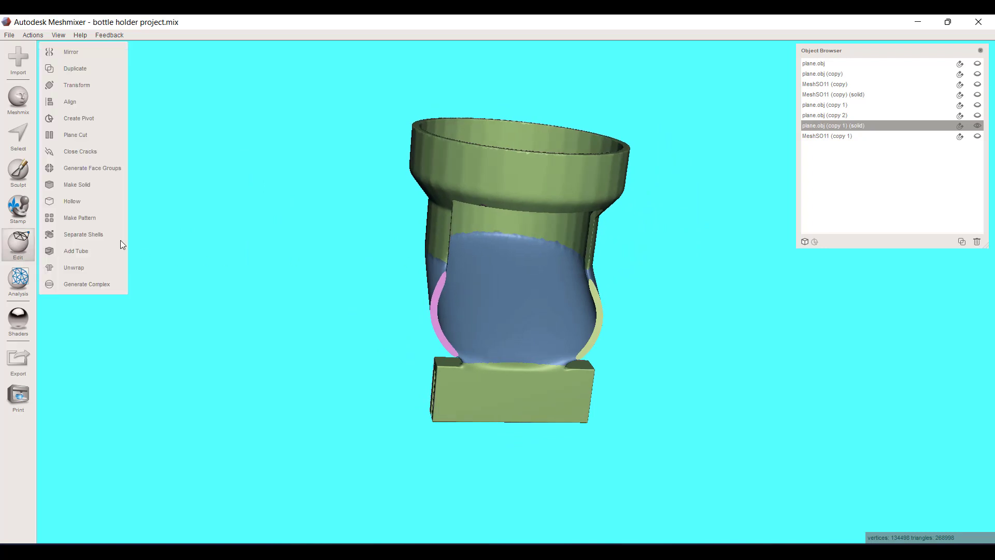
right_drag(544, 378, 857, 382)
scroll(447, 266, up, 3)
right_drag(536, 207, 549, 222)
scroll(567, 321, up, 5)
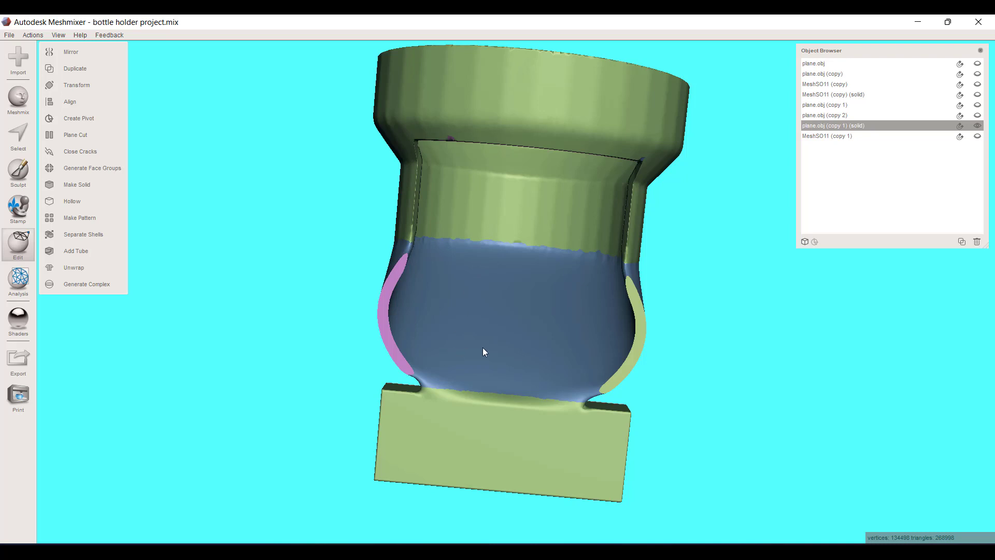
right_drag(652, 319, 681, 329)
scroll(515, 271, up, 10)
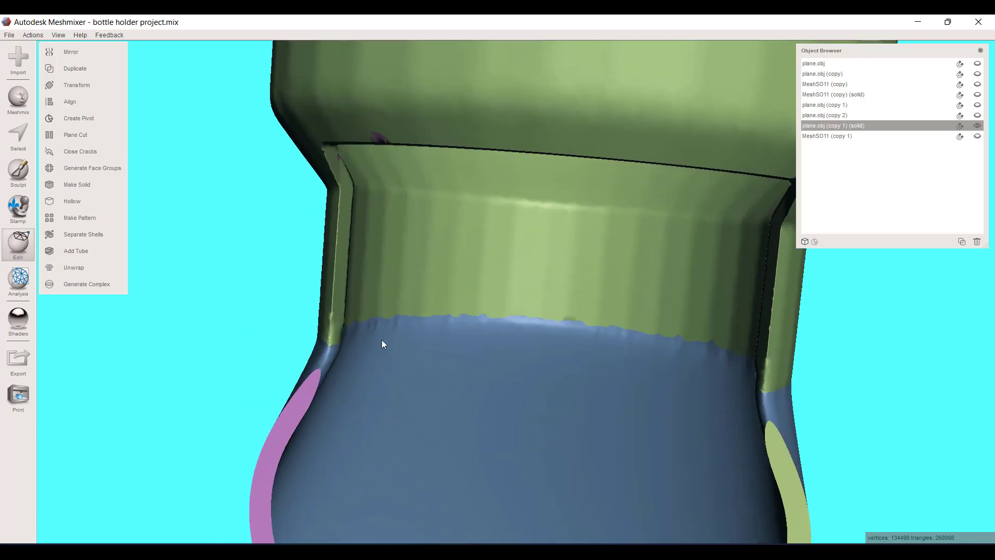
right_drag(382, 341, 372, 320)
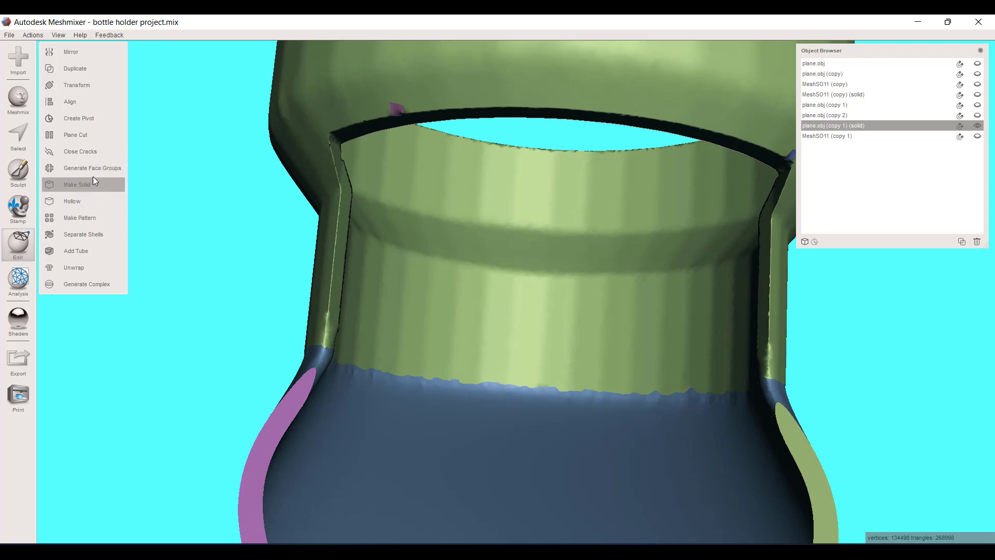
scroll(486, 308, down, 5)
right_drag(487, 307, 363, 311)
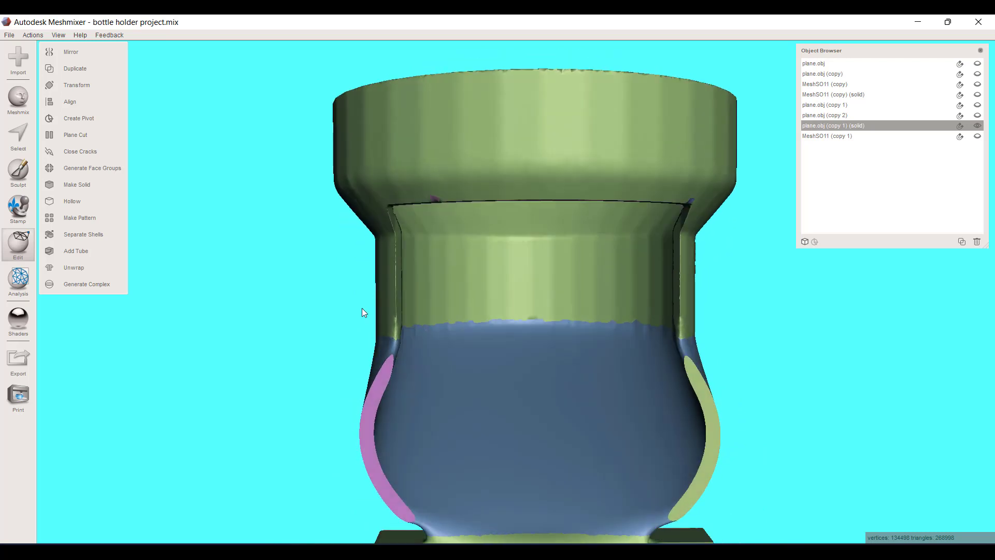
scroll(410, 327, up, 8)
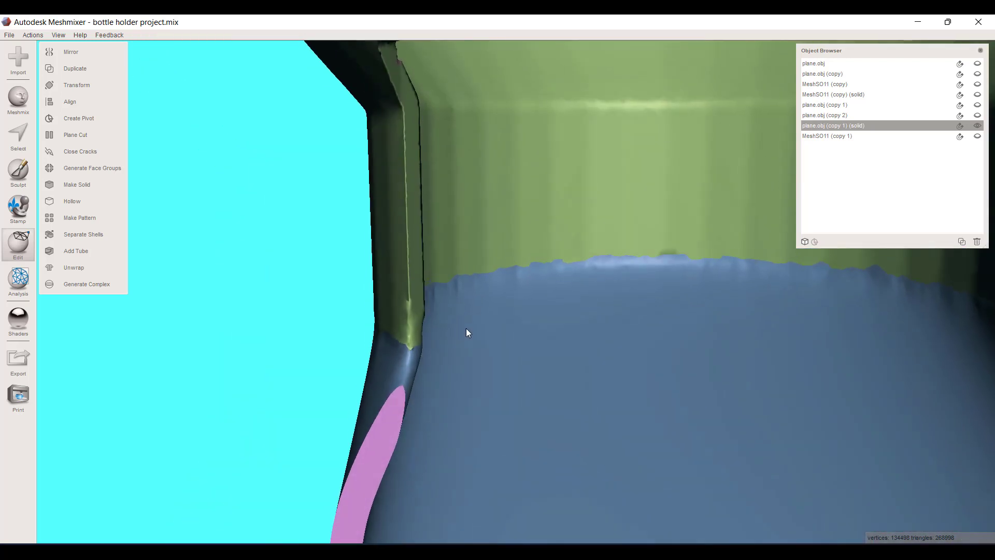
mouse_move(465, 328)
right_down()
mouse_move(468, 337)
mouse_move(465, 316)
right_up()
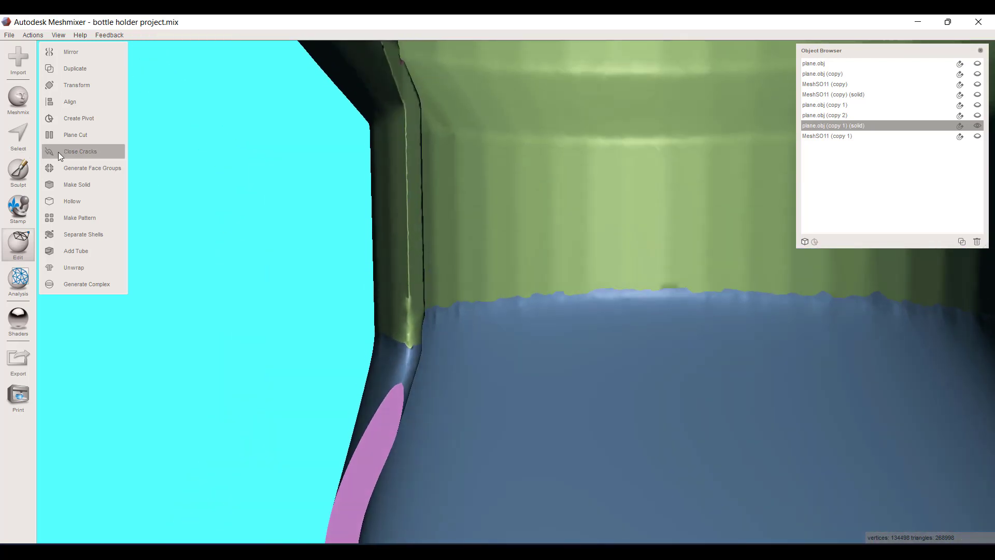
- Check the holder's side profile and compare it with the photo of the finished draining stand in the PowerPoint presentation
click(18, 171)
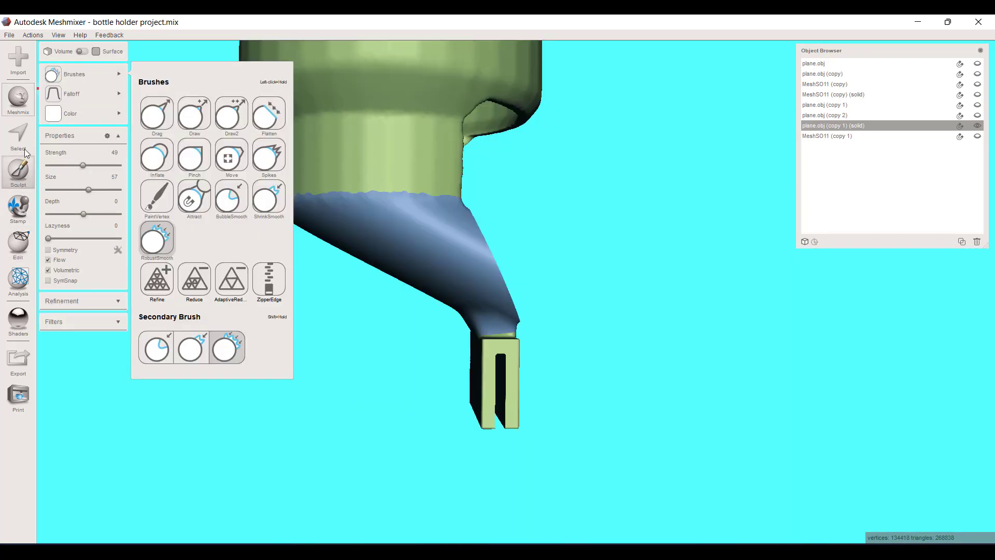
mouse_move(385, 327)
right_down()
mouse_move(327, 343)
mouse_move(372, 338)
mouse_move(353, 340)
right_up()
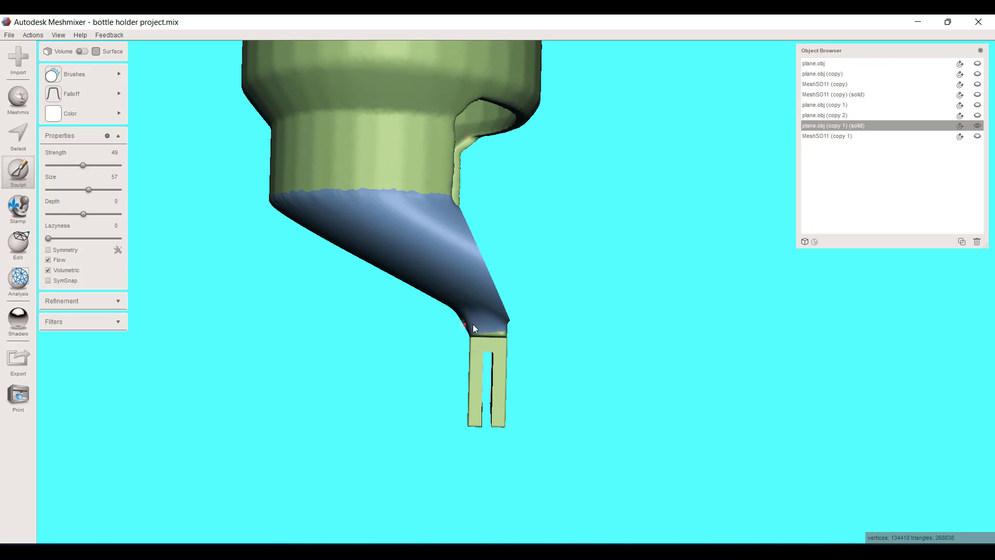
right_drag(482, 330, 549, 513)
mouse_move(550, 539)
click(708, 496)
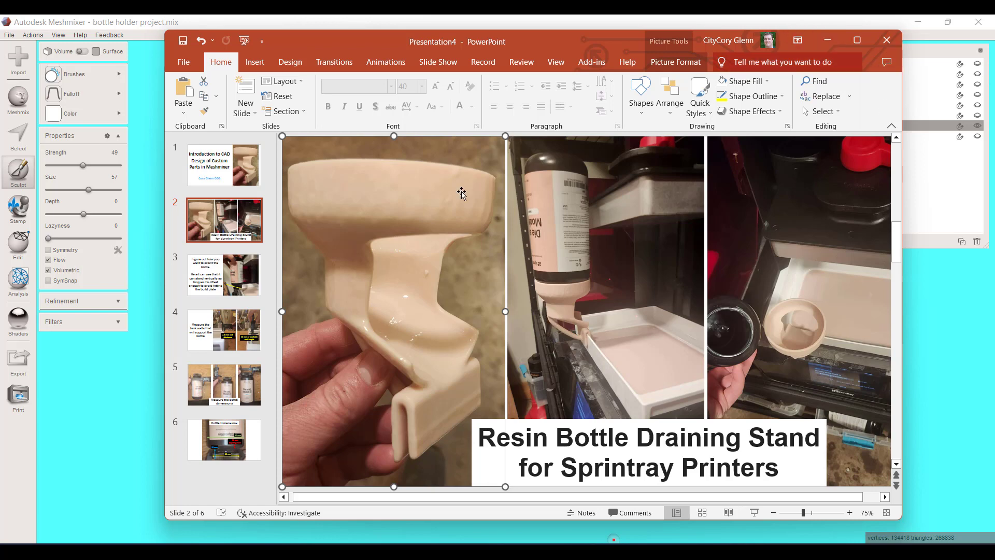
click(100, 387)
- Select round patches on the underside of the sloped section and the clip's back face with the Unwrap Brush at size 100, and smooth their boundaries
right_drag(398, 445, 478, 406)
middle_drag(478, 405, 191, 510)
scroll(529, 400, down, 2)
right_drag(529, 401, 519, 371)
click(18, 133)
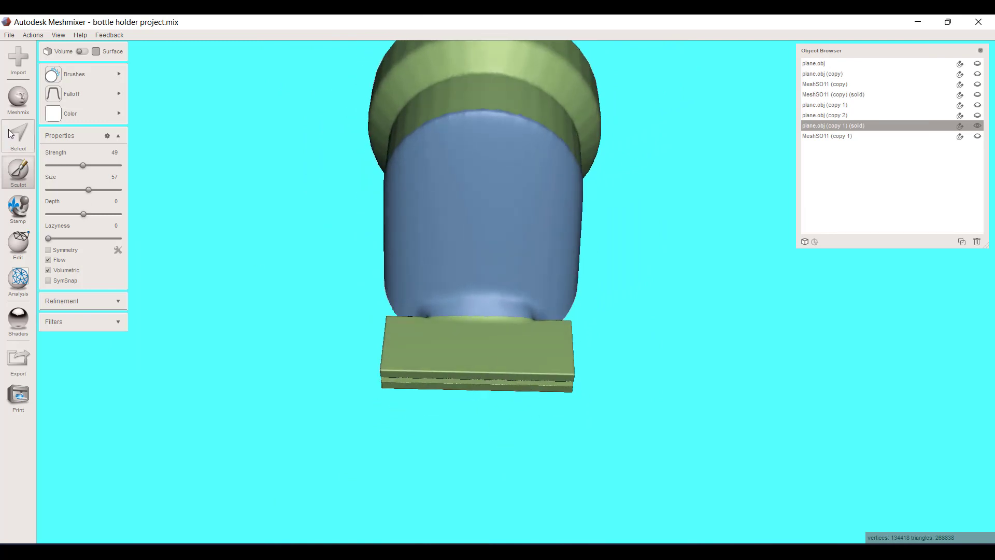
click(77, 126)
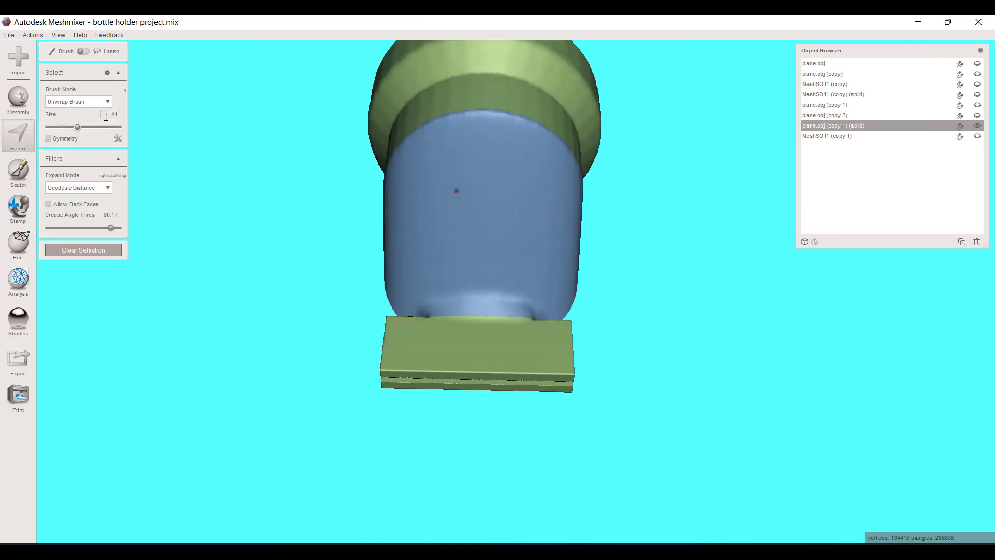
drag(92, 126, 123, 130)
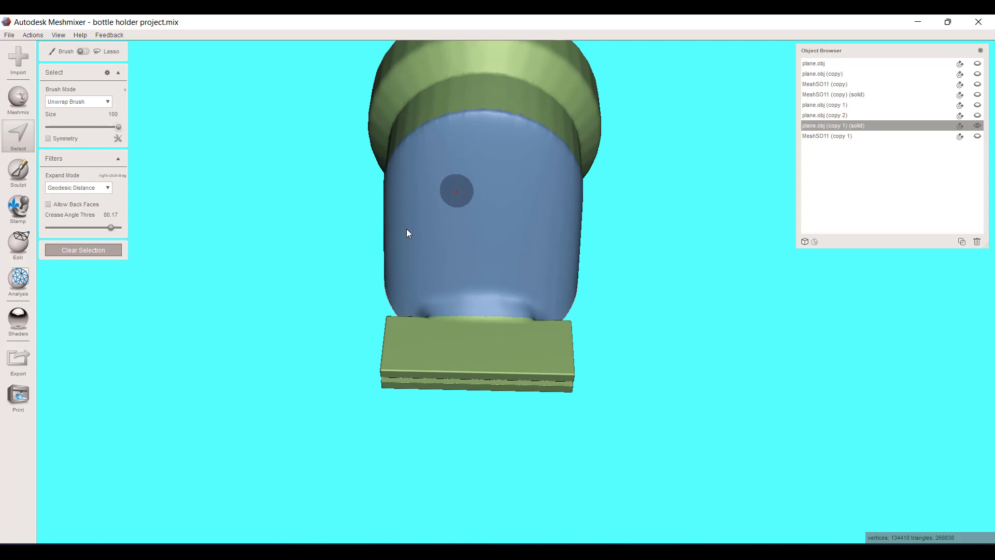
click(482, 151)
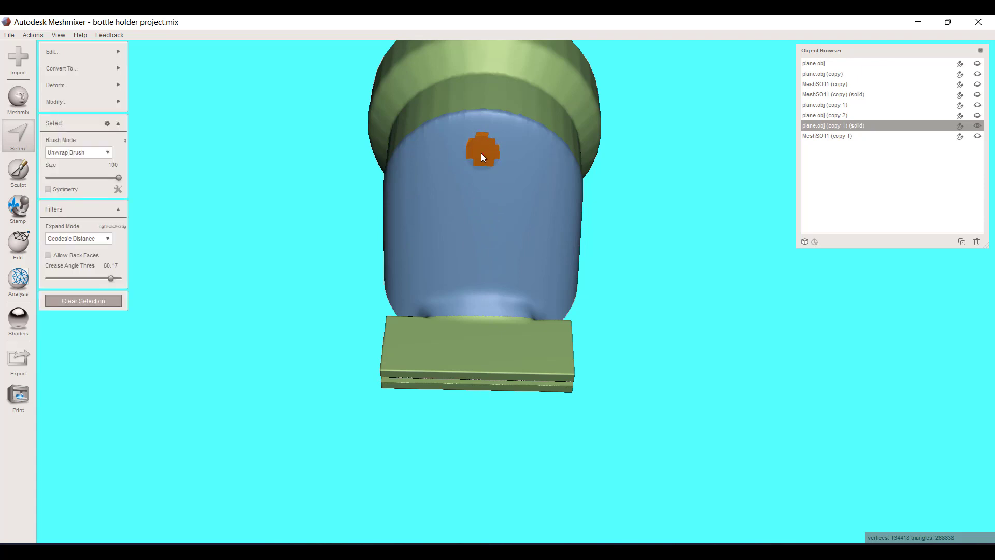
alt+drag(481, 153, 480, 394)
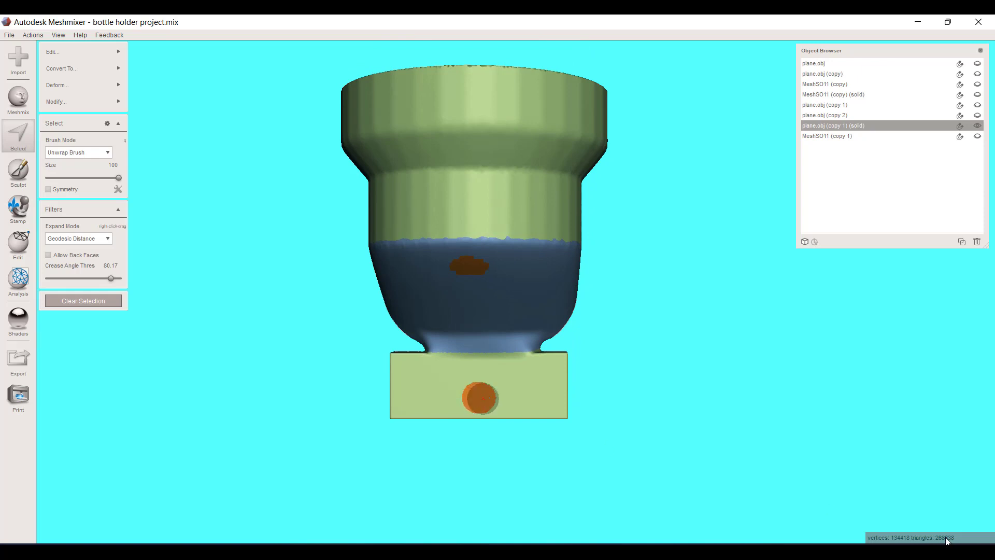
key(b)
key(Return)
- Try to connect the two selected patches with a Tube Handle, cancel it, and clear the selection
mouse_move(78, 52)
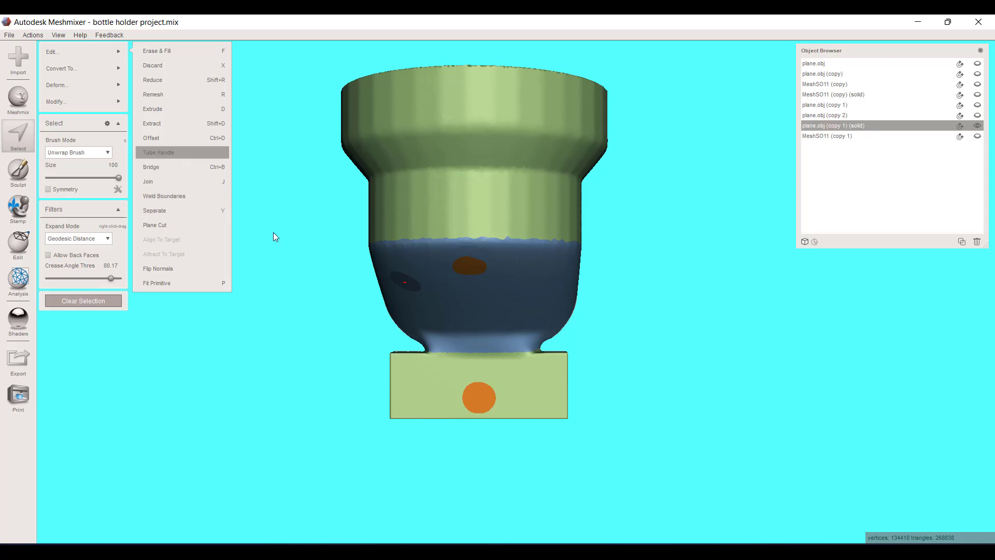
right_drag(462, 383, 323, 340)
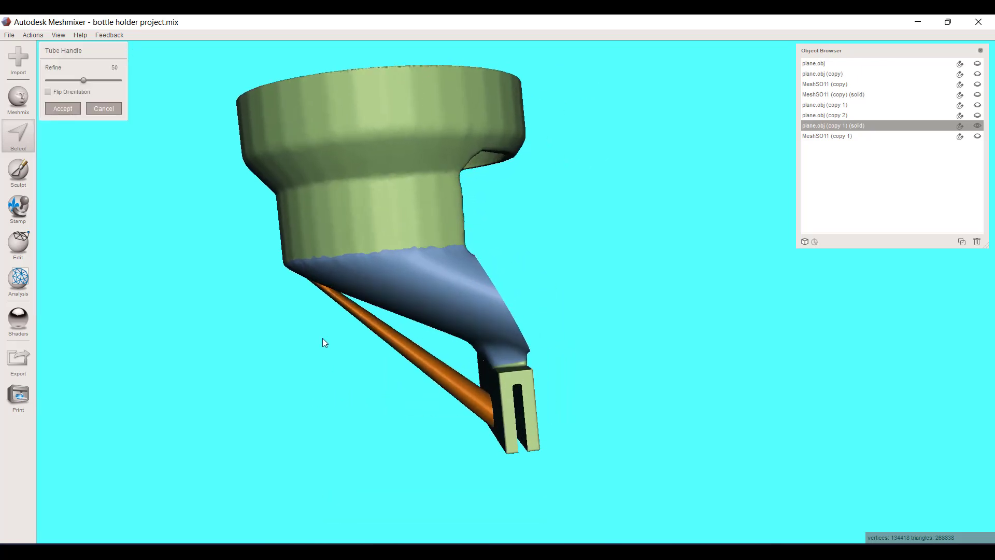
click(116, 111)
right_drag(340, 316, 153, 256)
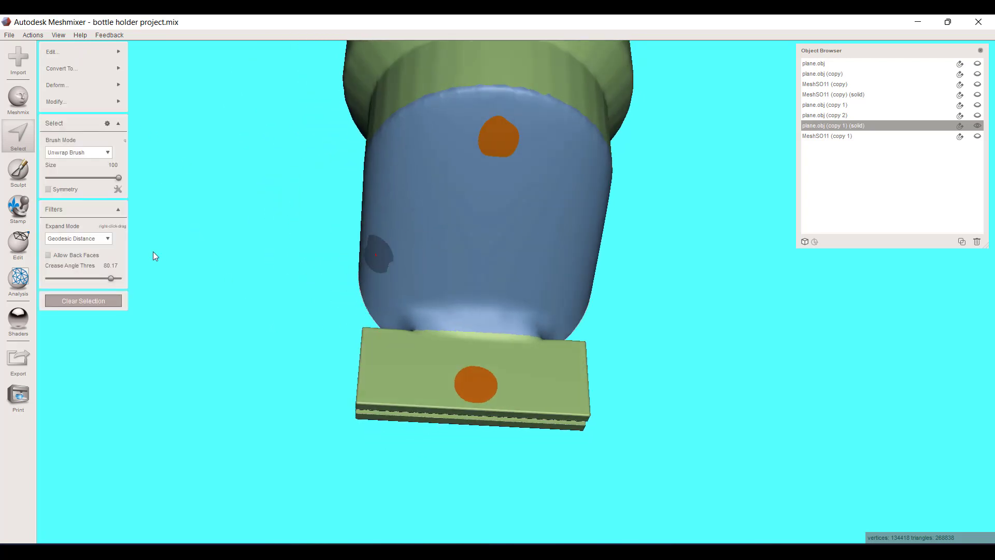
click(89, 300)
- Add a Spline (Outside) tube running from the round patch under the sloped section to the patch on the clip's back face
click(18, 243)
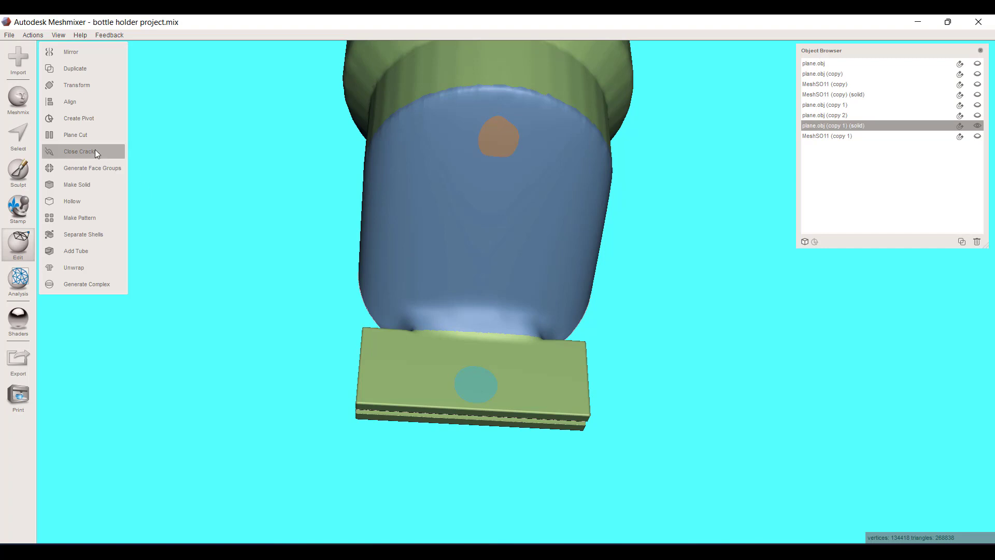
click(91, 254)
scroll(440, 291, up, 5)
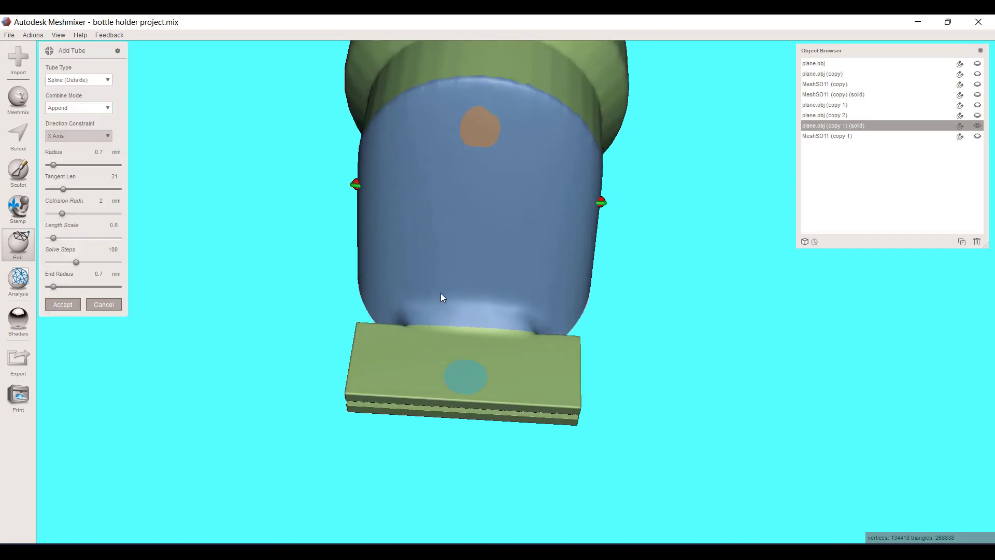
right_drag(467, 340, 417, 295)
drag(310, 216, 570, 189)
right_drag(625, 286, 559, 325)
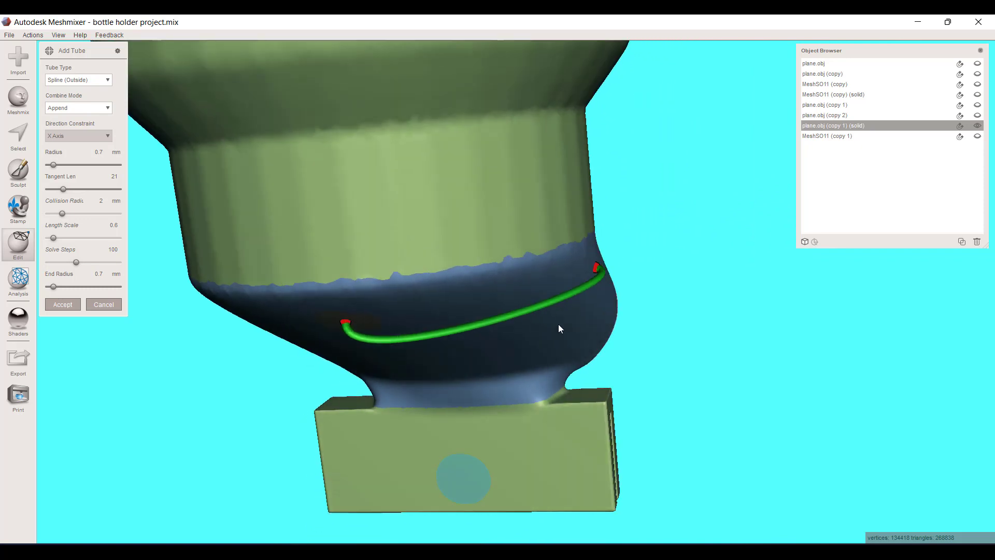
drag(593, 268, 482, 493)
right_drag(481, 492, 519, 455)
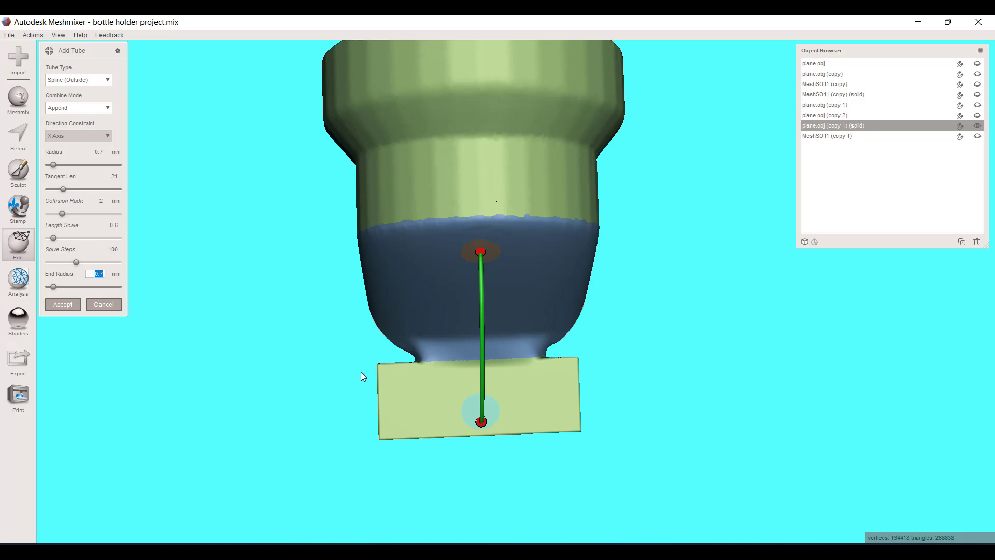
- Set the tube's radius and end radius to 4 mm
key(Return)
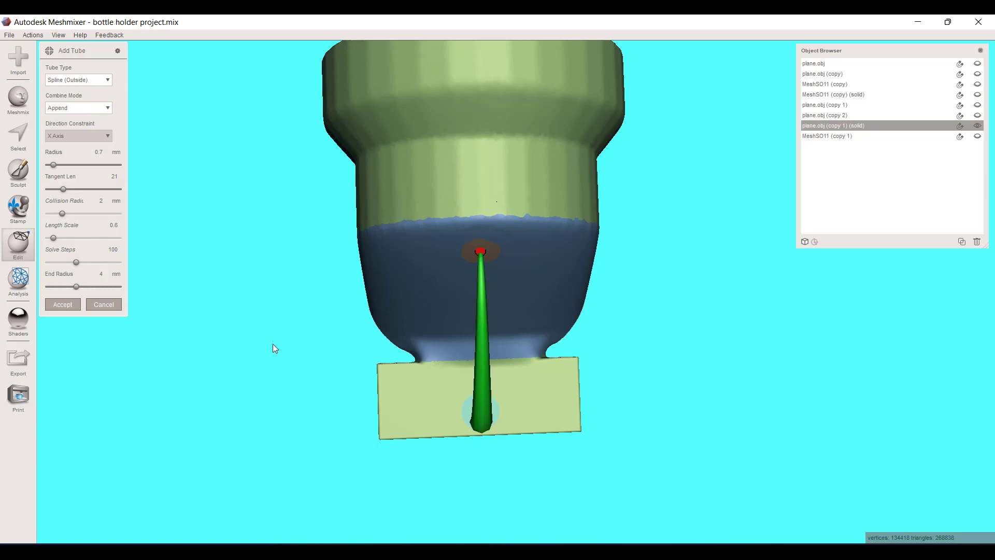
click(99, 152)
text(4)
key(Return)
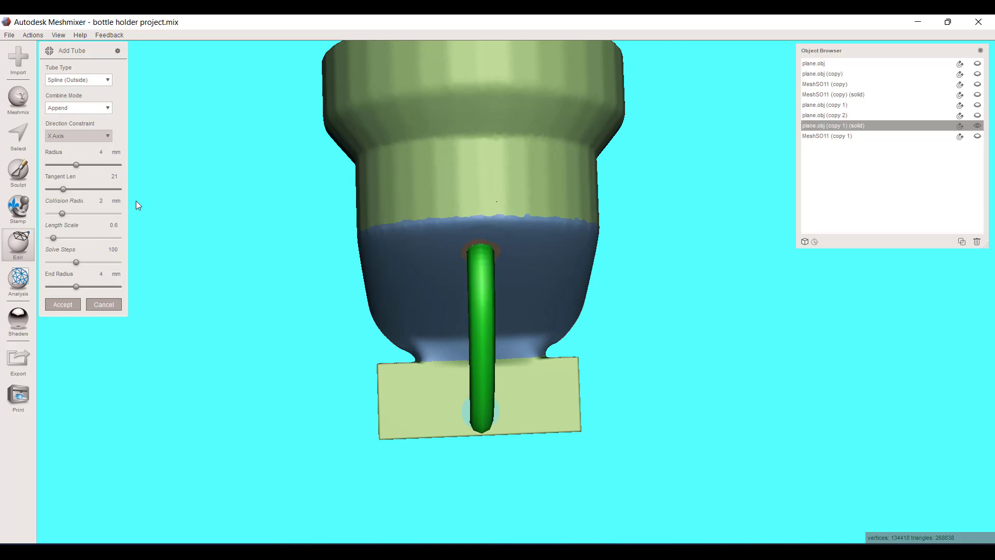
- Examine the curved tube and where it meets the slotted clip and the holder from several angles
right_drag(406, 343, 536, 346)
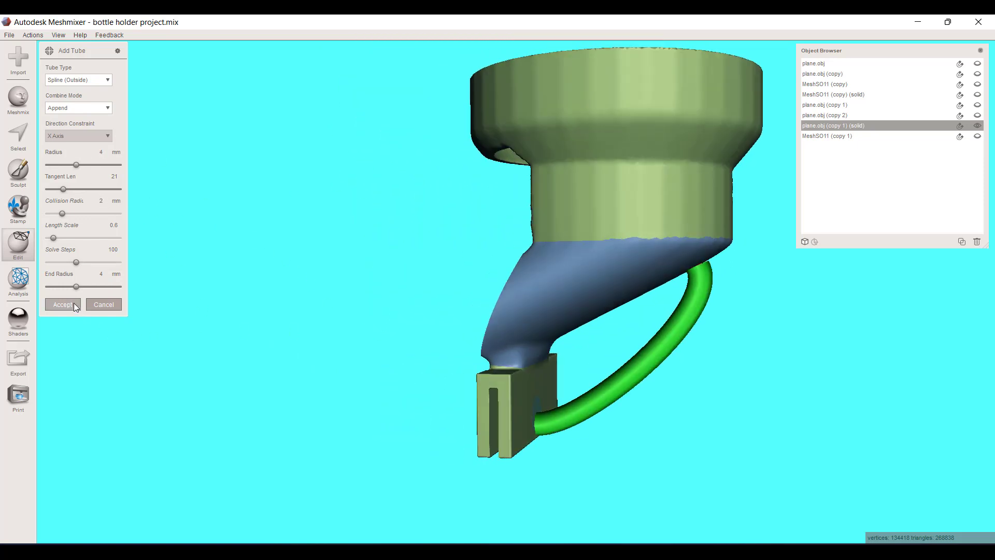
right_drag(442, 348, 518, 344)
scroll(524, 357, up, 5)
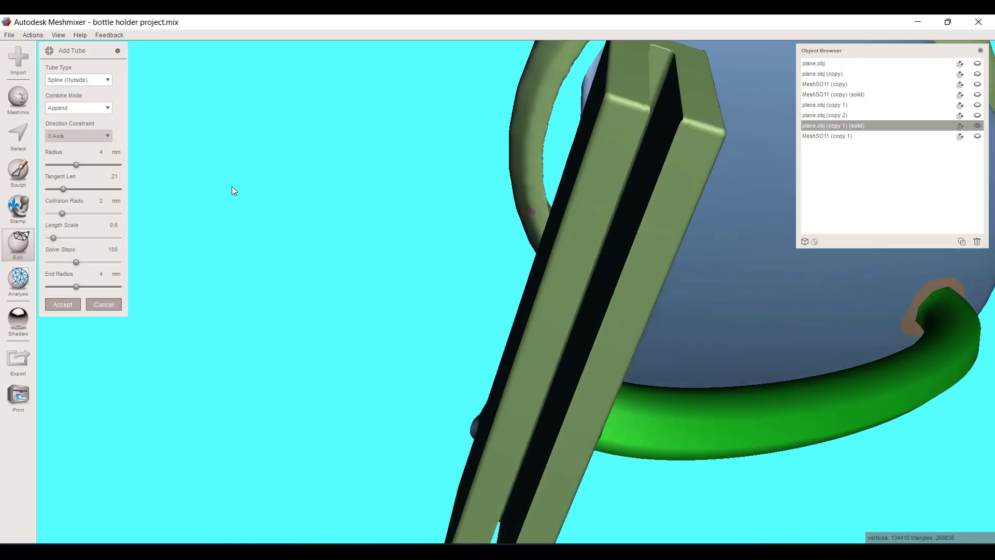
click(101, 109)
right_drag(341, 166, 626, 240)
scroll(637, 320, down, 3)
right_drag(637, 322, 640, 299)
scroll(640, 299, up, 4)
right_drag(615, 384, 570, 326)
middle_drag(570, 322, 519, 274)
- Set the tube's combine mode to Boolean and accept it to merge the brace with the holder and clip
click(106, 108)
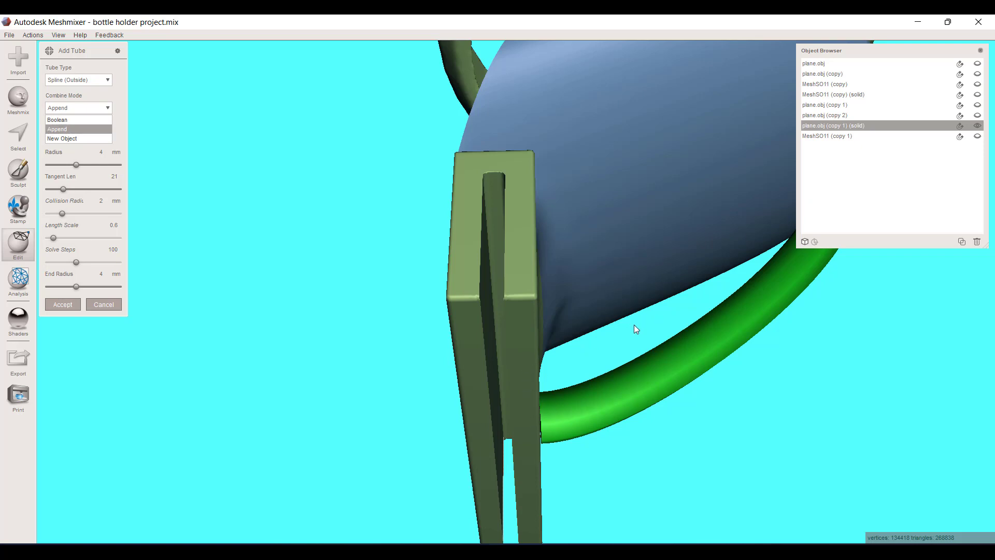
right_drag(636, 329, 600, 274)
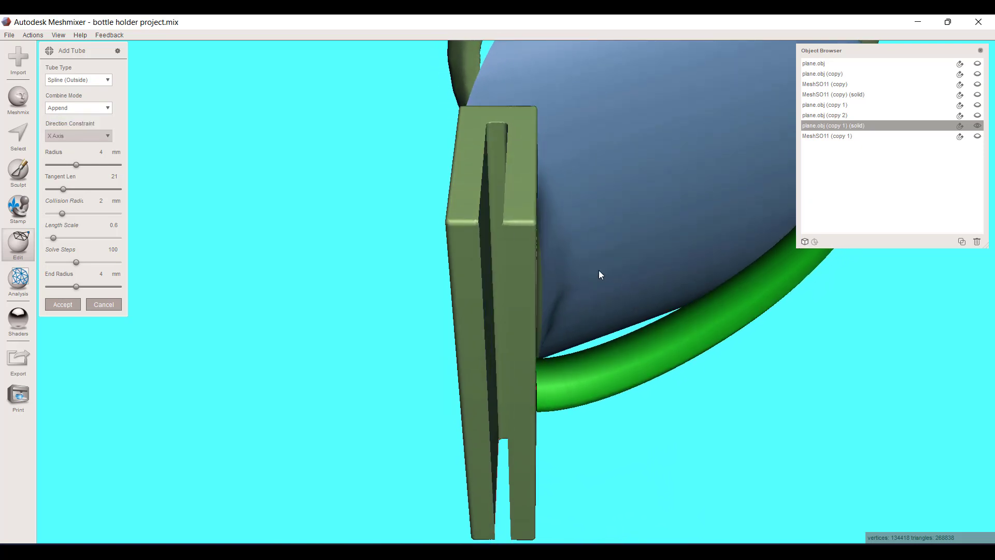
click(99, 105)
click(82, 121)
key(Return)
- Try selecting the tube stub inside the holder together with the surrounding wall faces while inspecting the wireframe
right_drag(586, 463, 546, 299)
scroll(546, 298, up, 6)
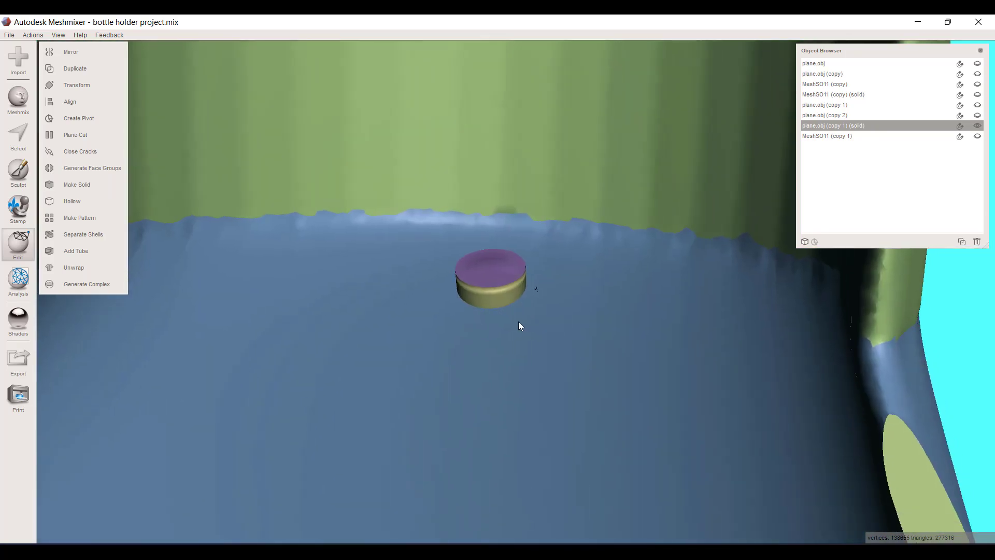
key(w)
scroll(516, 301, up, 5)
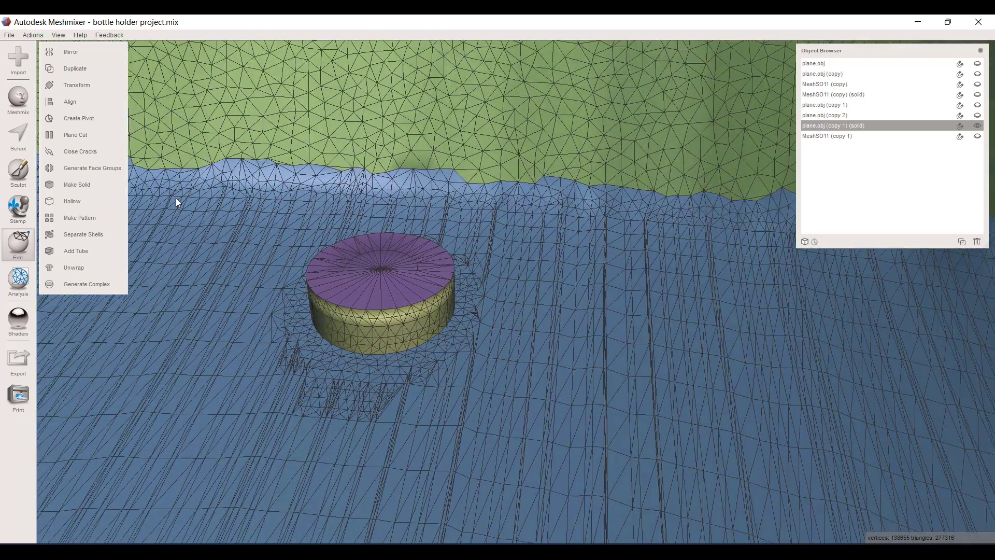
click(21, 138)
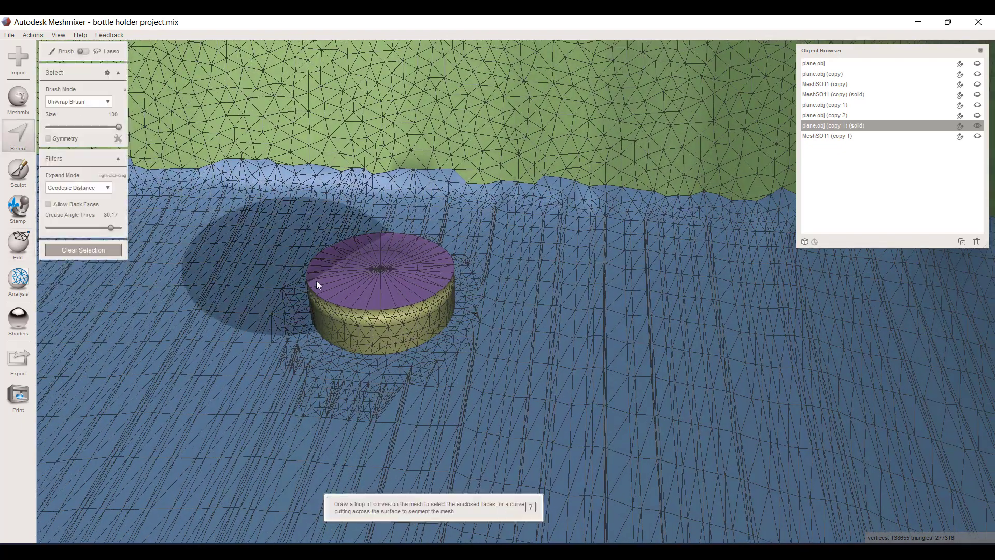
double_click(375, 276)
double_click(379, 312)
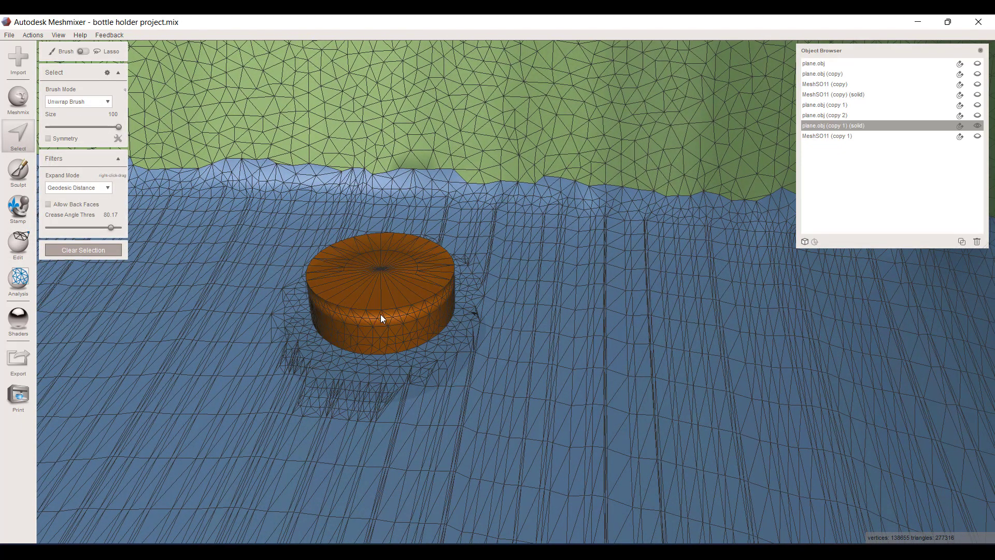
mouse_move(381, 317)
mouse_down()
mouse_move(471, 343)
mouse_move(398, 366)
mouse_move(310, 346)
mouse_up()
key(w)
key(w)
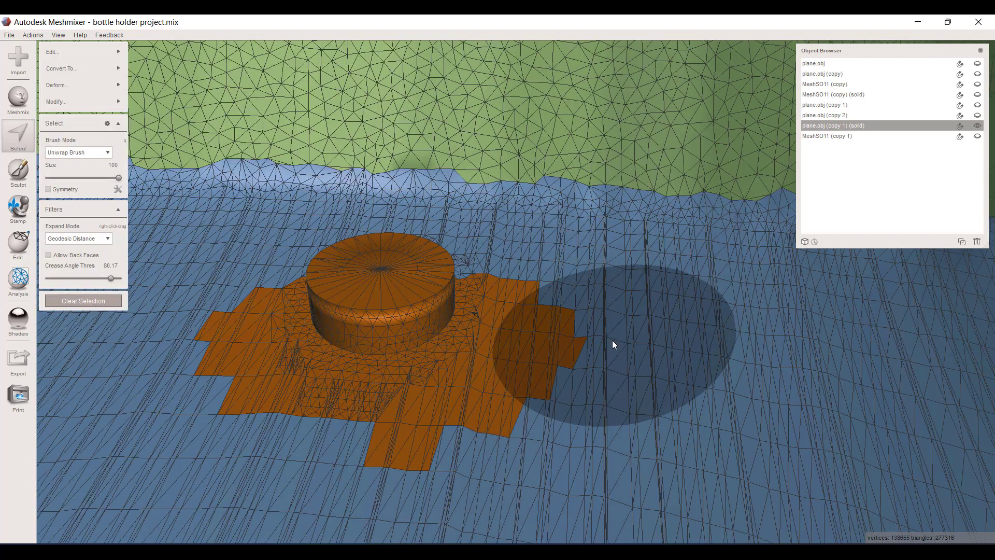
key(w)
- Select the tube stub protruding inside the holder with brush size 35, and replace it using Erase & Fill with Smooth MVC
click(18, 138)
drag(119, 127, 74, 128)
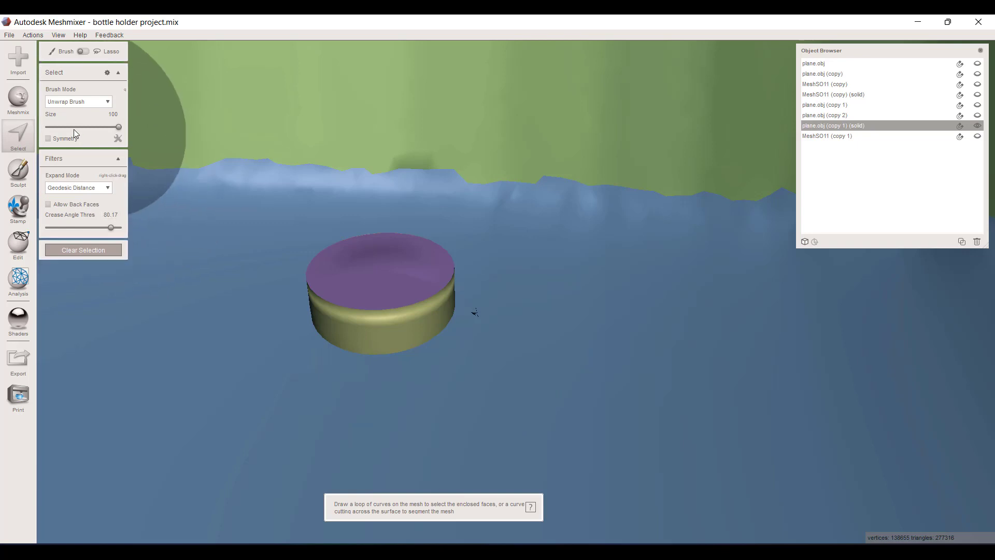
click(388, 321)
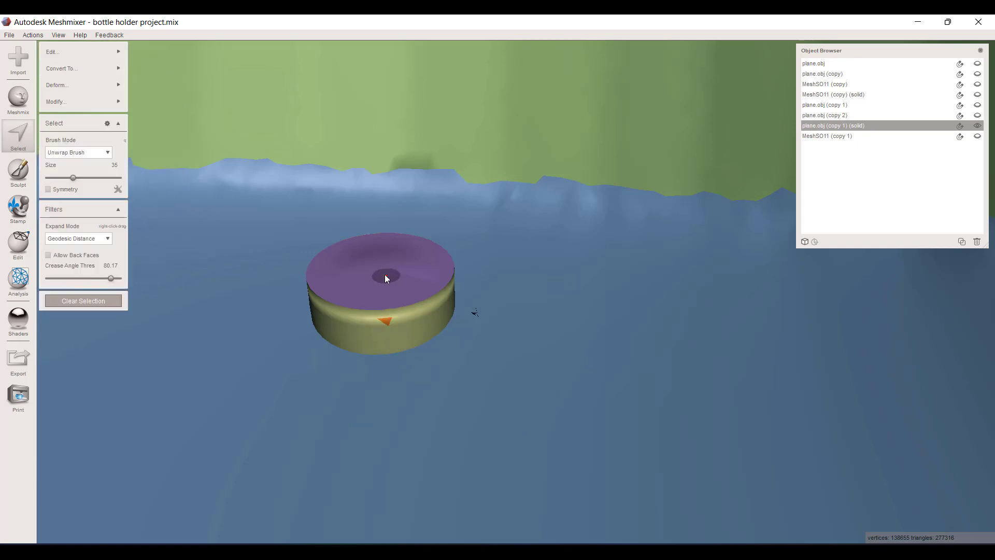
double_click(409, 294)
key(f)
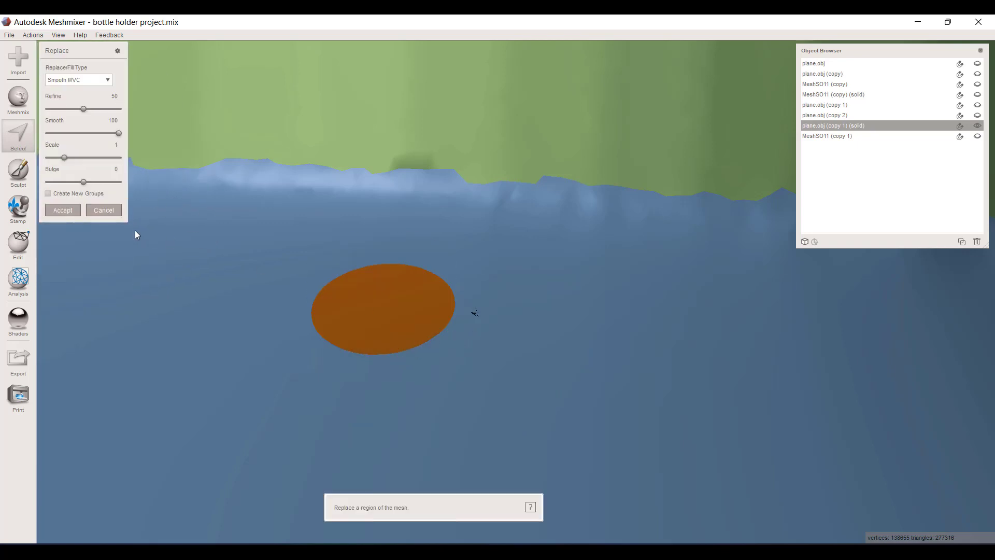
click(60, 209)
- Examine the filled patch and the interior of the holder's sloped section from several angles
scroll(478, 317, down, 10)
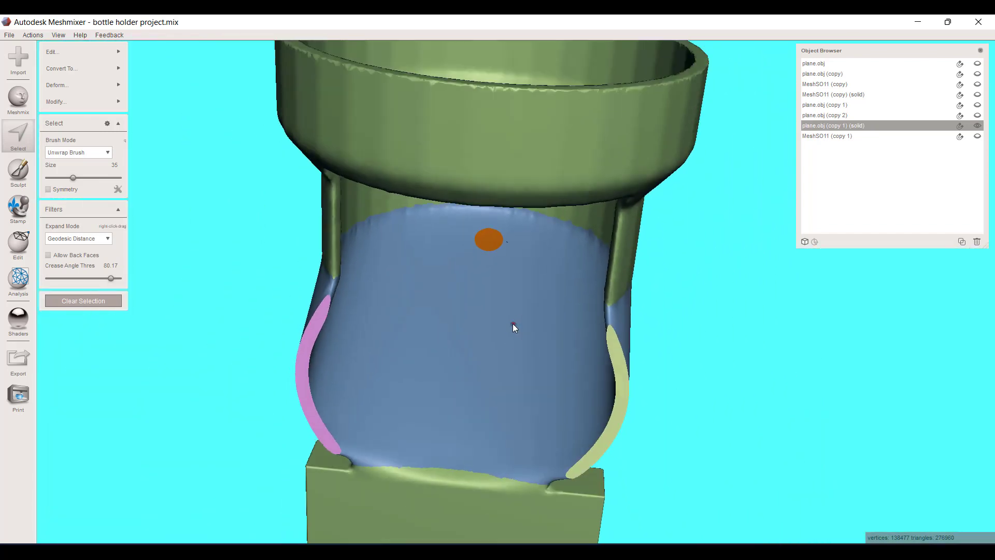
right_drag(512, 323, 527, 294)
scroll(470, 347, up, 5)
right_drag(470, 347, 443, 390)
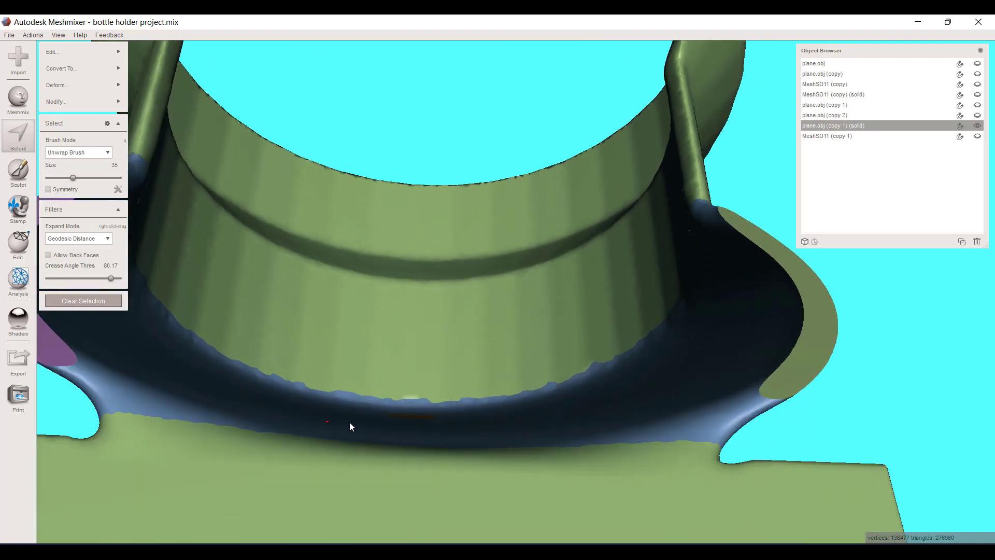
right_drag(561, 432, 558, 407)
scroll(431, 329, down, 5)
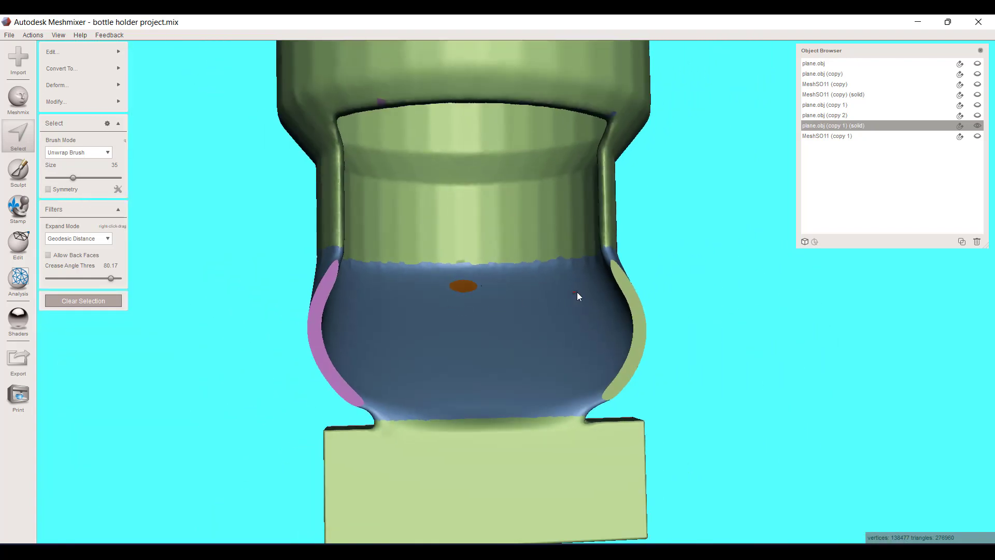
right_drag(578, 296, 747, 395)
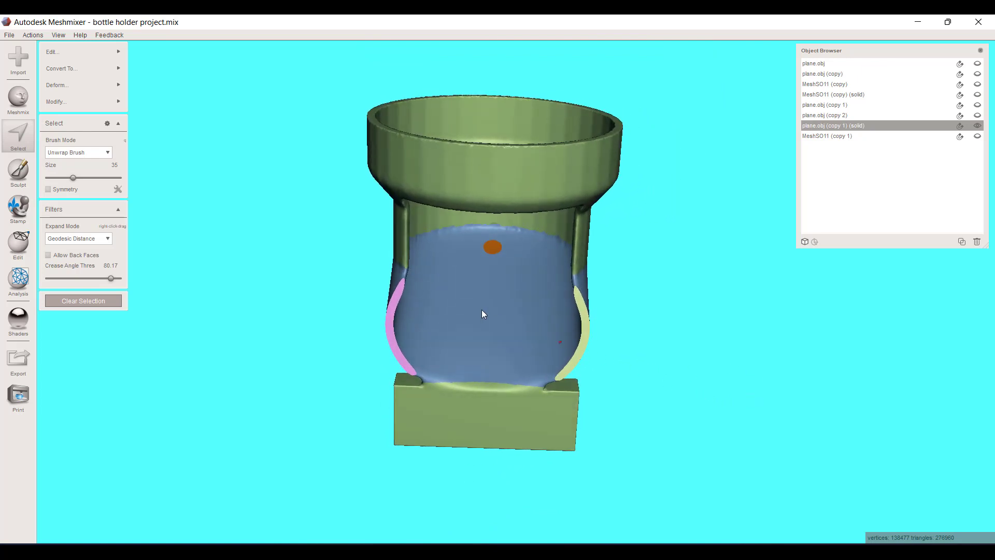
scroll(440, 264, up, 3)
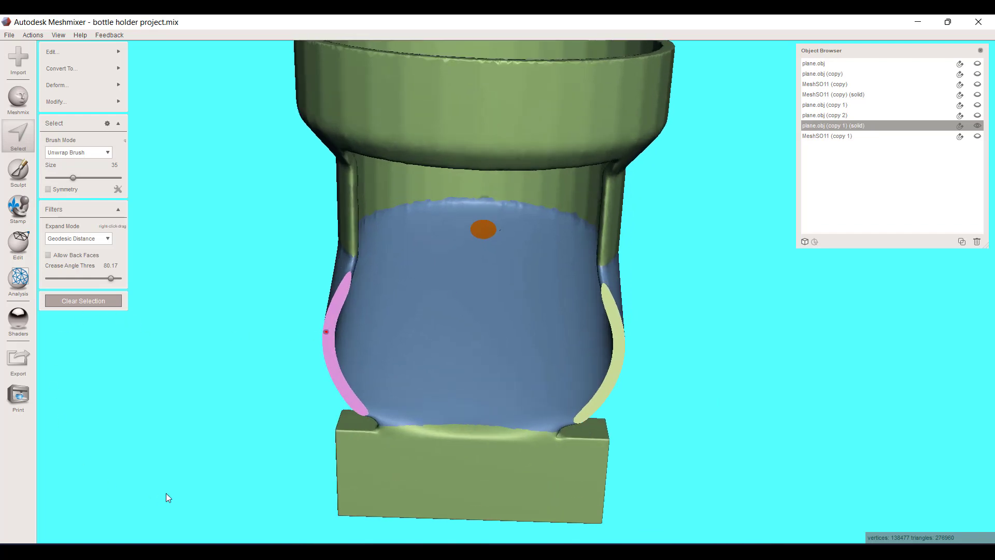